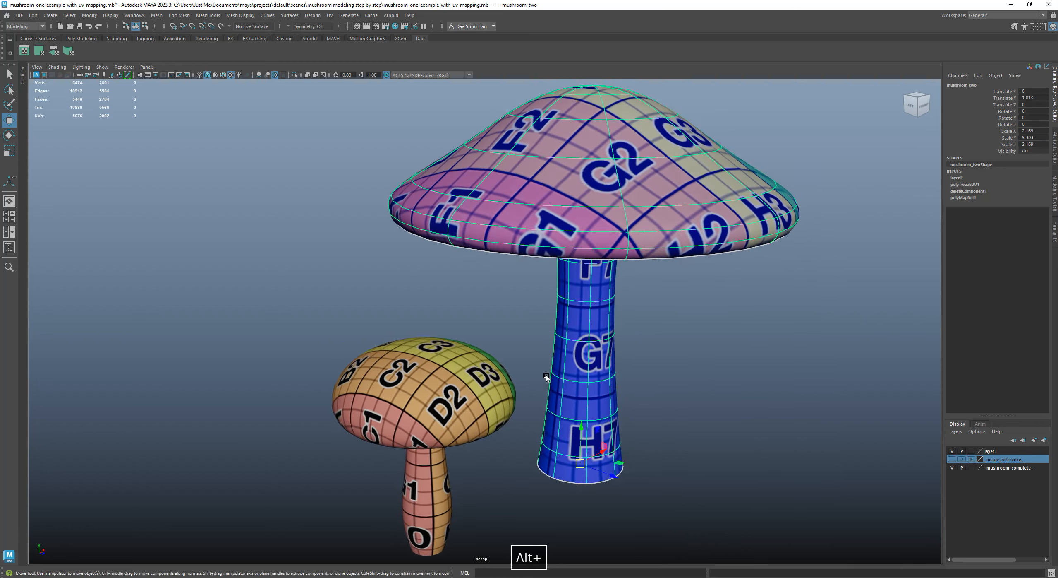
Examine the checker texture on the caps and stems of both mushrooms from several angles
alt+drag(586, 362, 537, 349)
alt+middle_drag(488, 342, 393, 321)
alt+right_drag(392, 321, 576, 364)
alt+middle_drag(358, 369, 438, 359)
alt+right_drag(422, 362, 404, 343)
alt+drag(446, 313, 439, 311)
alt+middle_drag(439, 310, 404, 385)
click(436, 387)
alt+drag(503, 338, 488, 333)
alt+drag(472, 295, 473, 279)
alt+drag(574, 250, 404, 256)
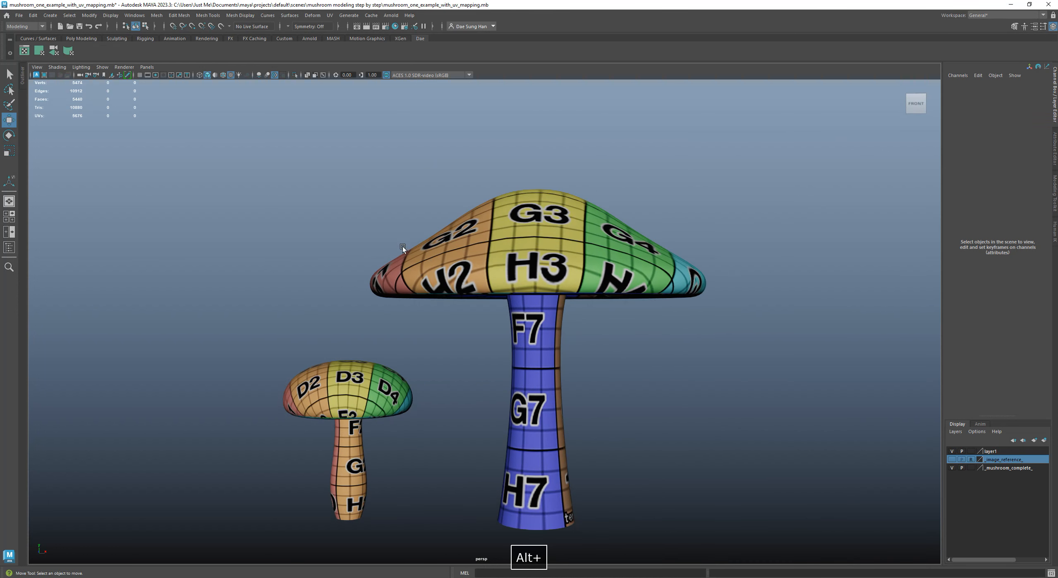
Examine both mushrooms up close, selecting the small one to inspect the texture on its cap and stem
alt+middle_drag(407, 341, 433, 247)
mouse_move(442, 253)
alt+right_down()
mouse_move(607, 304)
mouse_move(502, 289)
mouse_move(439, 264)
alt+right_up()
alt+middle_drag(480, 255, 469, 303)
alt+drag(477, 291, 482, 298)
alt+right_drag(482, 297, 467, 283)
alt+drag(500, 264, 500, 262)
alt+drag(577, 341, 538, 286)
alt+middle_drag(509, 472, 484, 349)
alt+right_drag(484, 350, 494, 309)
alt+middle_drag(492, 306, 491, 357)
click(243, 241)
alt+right_drag(490, 261, 470, 251)
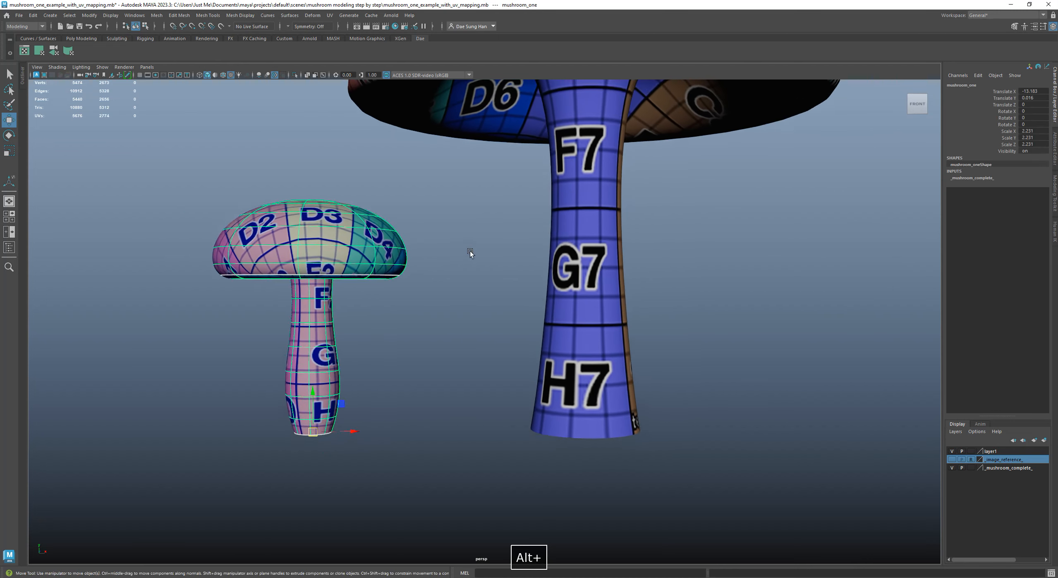
alt+middle_drag(469, 250, 477, 286)
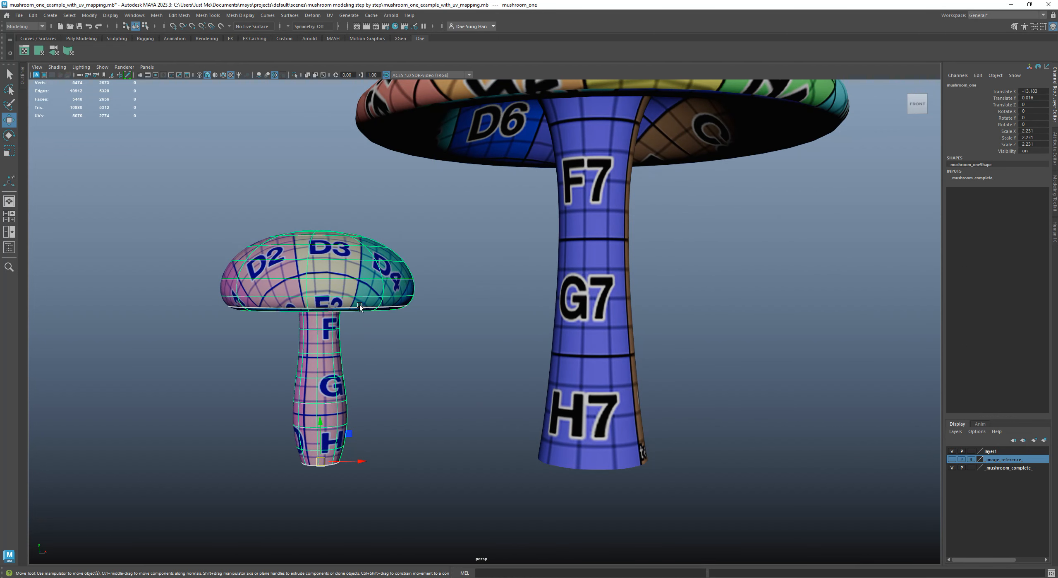
alt+middle_drag(479, 333, 486, 302)
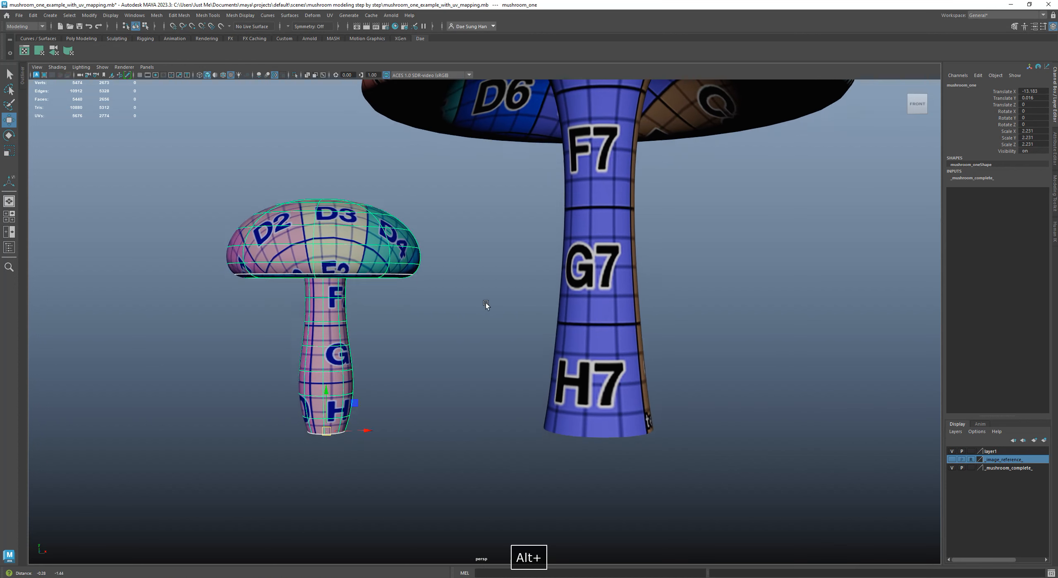
alt+right_drag(485, 303, 439, 316)
mouse_move(428, 307)
alt+mouse_down()
mouse_move(472, 304)
mouse_move(427, 311)
alt+mouse_up()
alt+middle_drag(427, 311, 399, 352)
Compare the large mushroom's stem with the small mushroom's stem and cap, selecting each in turn
click(547, 281)
alt+drag(558, 320, 580, 383)
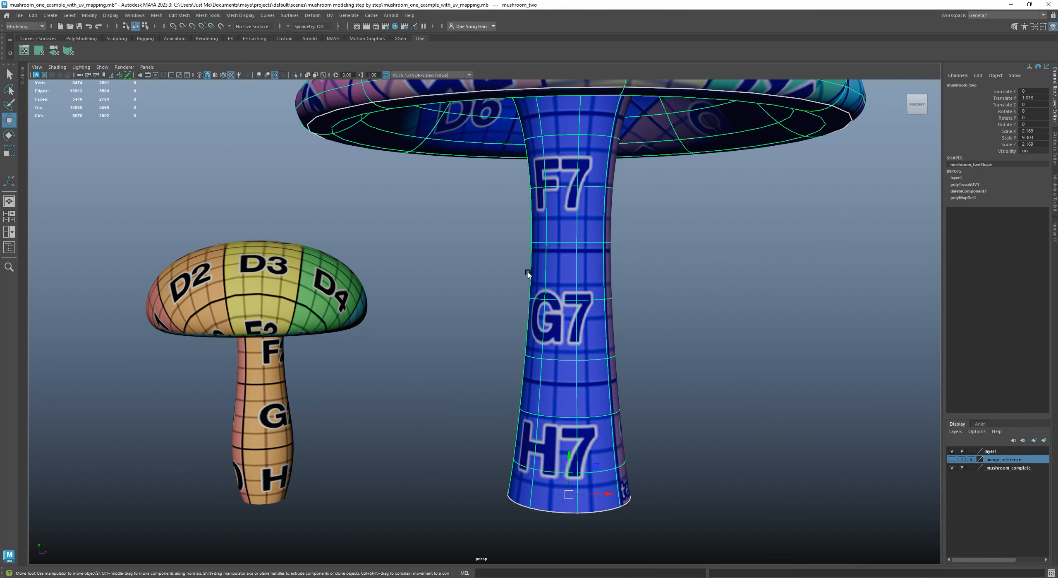
alt+drag(557, 252, 526, 282)
click(277, 298)
alt+drag(278, 298, 349, 350)
alt+right_drag(350, 351, 407, 358)
alt+middle_drag(281, 363, 407, 347)
alt+drag(389, 334, 382, 319)
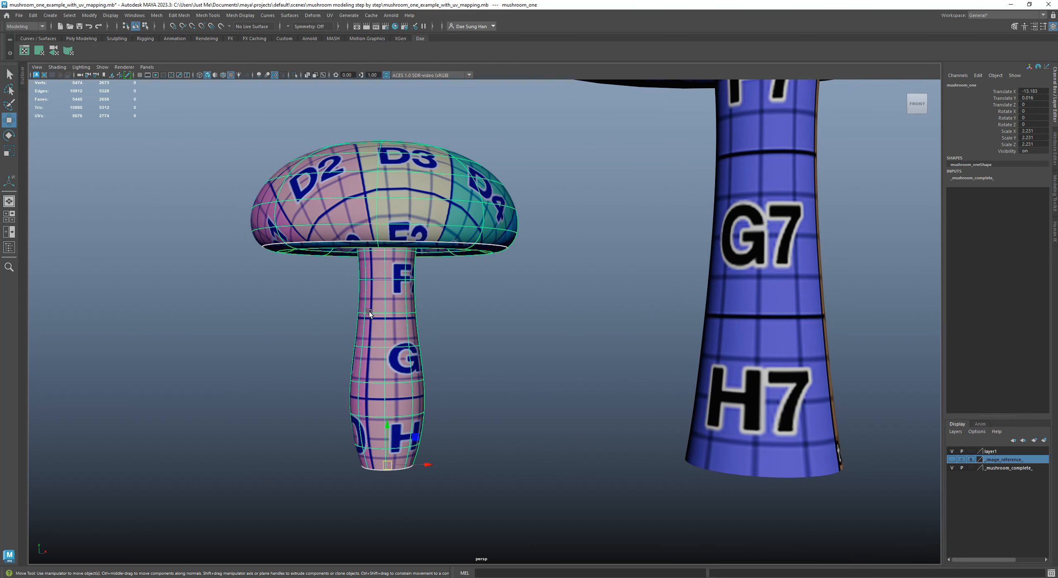
alt+drag(484, 362, 279, 299)
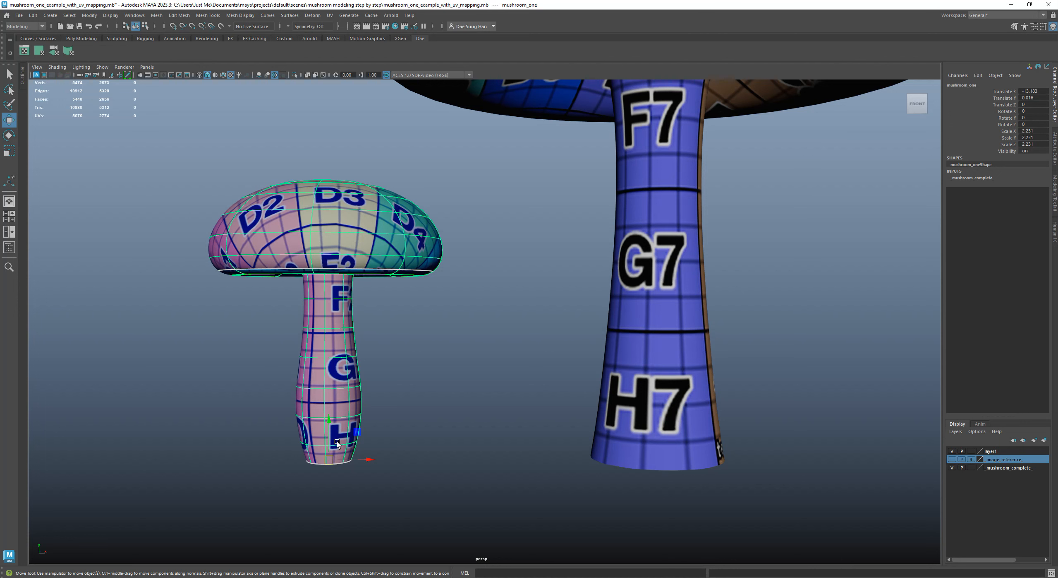
alt+drag(407, 323, 406, 281)
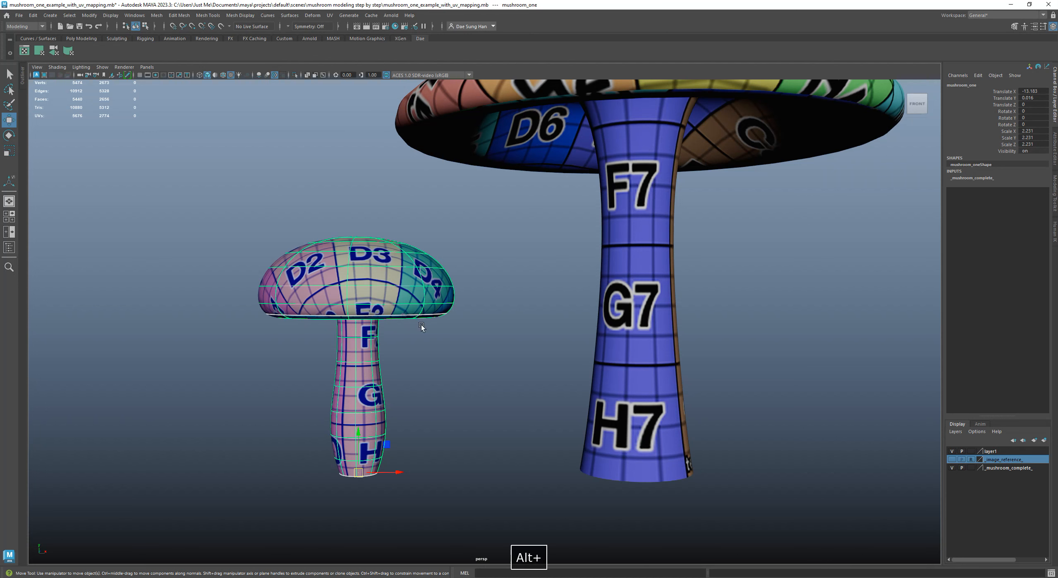
scroll(513, 335, down, 4)
Select the large mushroom, view its UV layout in the UV Editor, and close the editor
click(473, 377)
mouse_move(512, 379)
alt+mouse_down()
mouse_move(525, 374)
mouse_move(574, 413)
mouse_move(534, 372)
mouse_move(537, 331)
mouse_move(528, 375)
alt+mouse_up()
alt+right_drag(527, 374, 559, 374)
alt+drag(536, 392, 536, 269)
click(536, 268)
key(alt)
drag(0, 131, 368, 102)
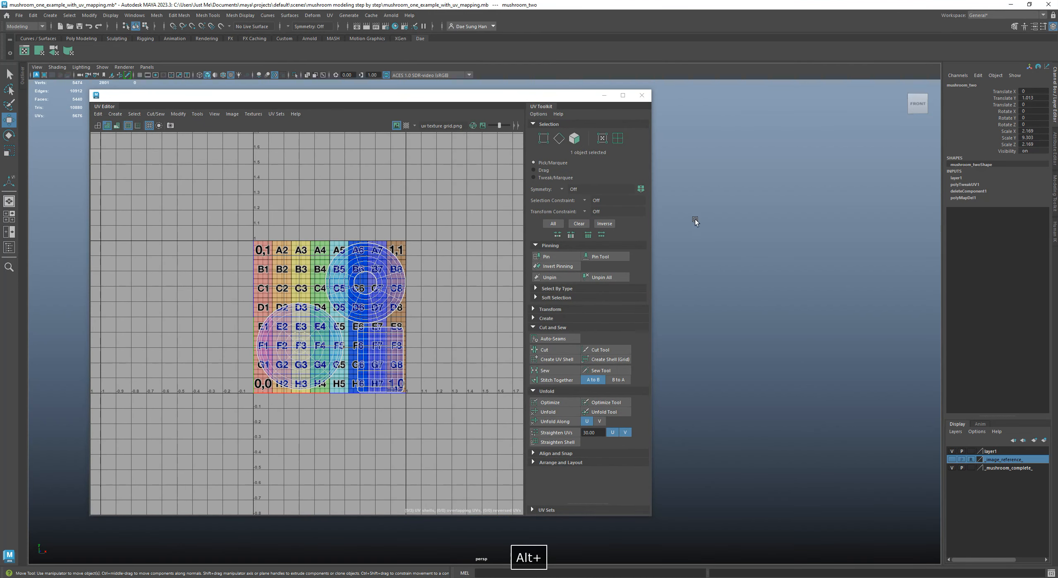
alt+drag(692, 217, 739, 179)
drag(522, 101, 542, 106)
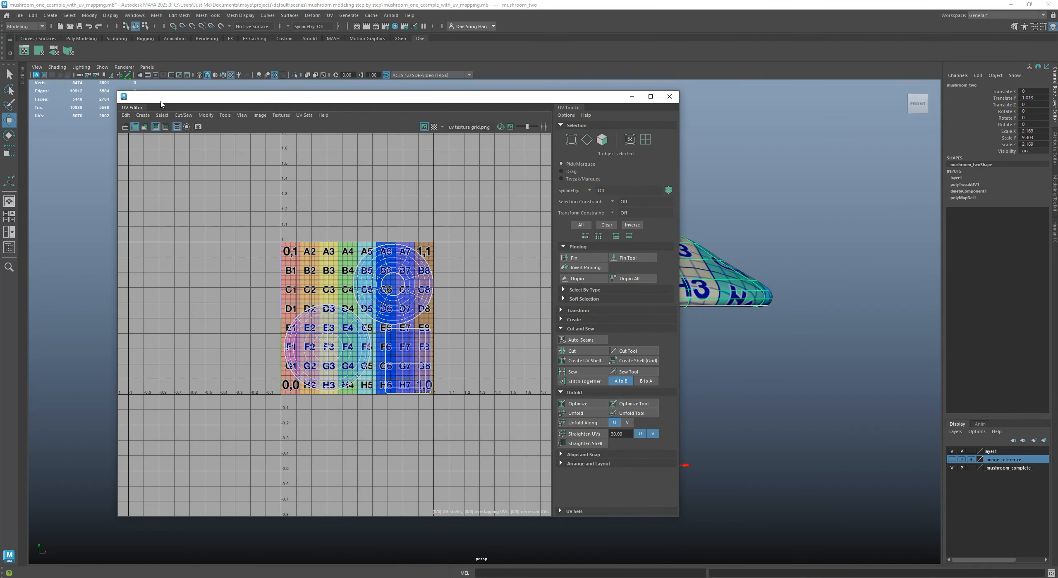
click(670, 97)
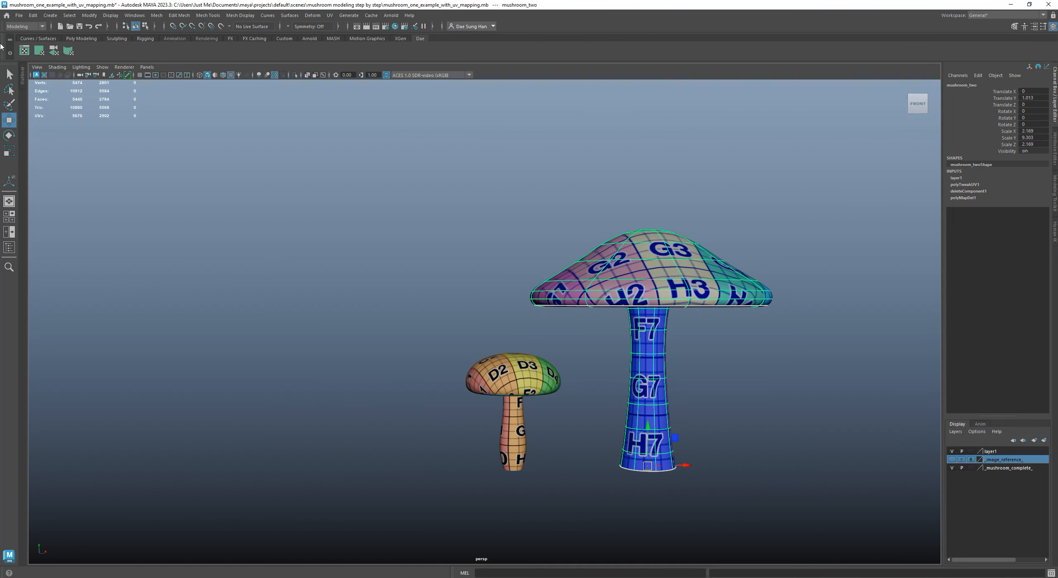
Open the UV Editor for the large mushroom and dock it with the UV Toolkit beside the viewport
click(329, 15)
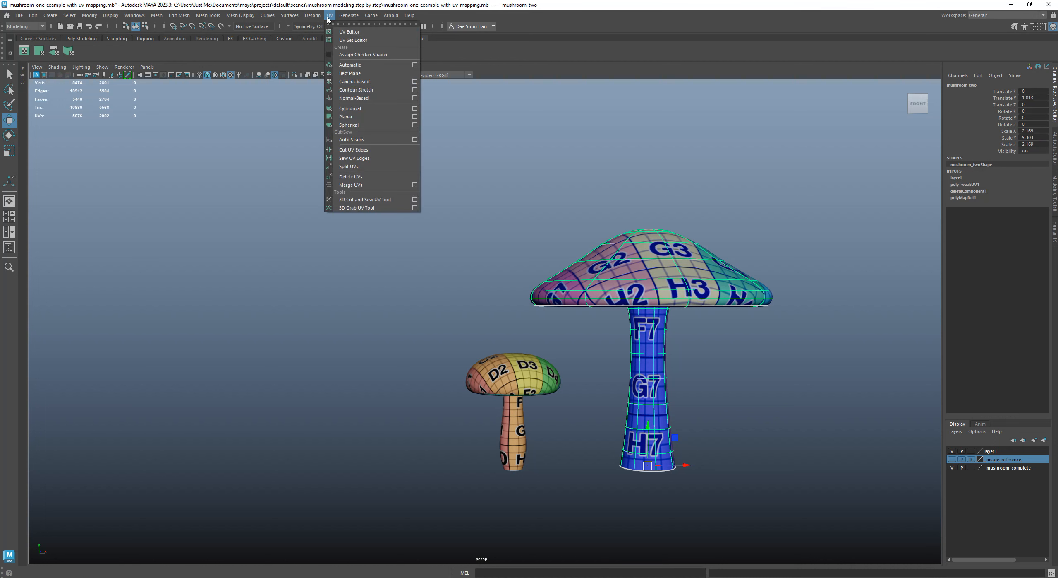
click(351, 33)
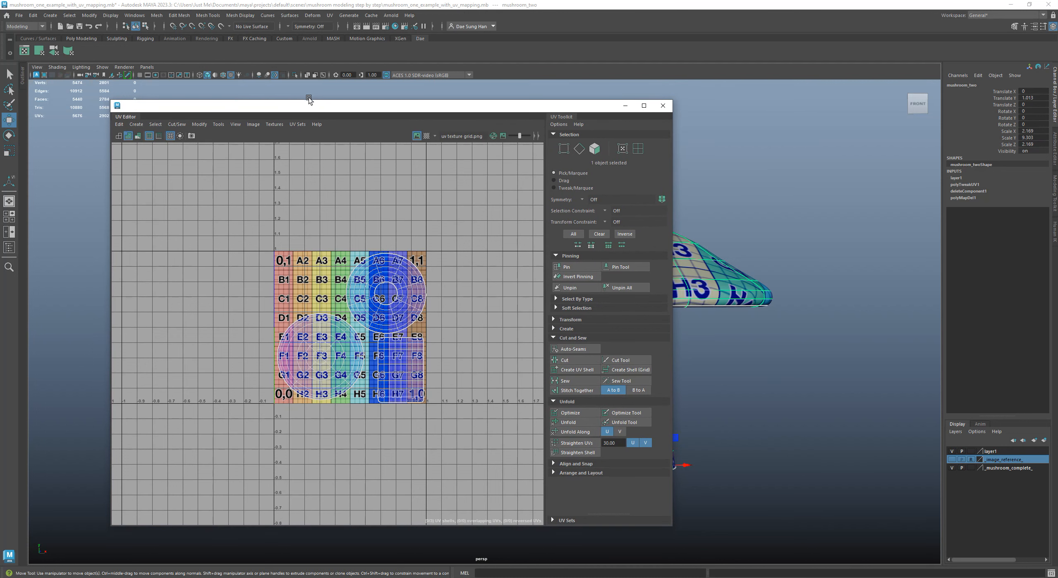
click(331, 16)
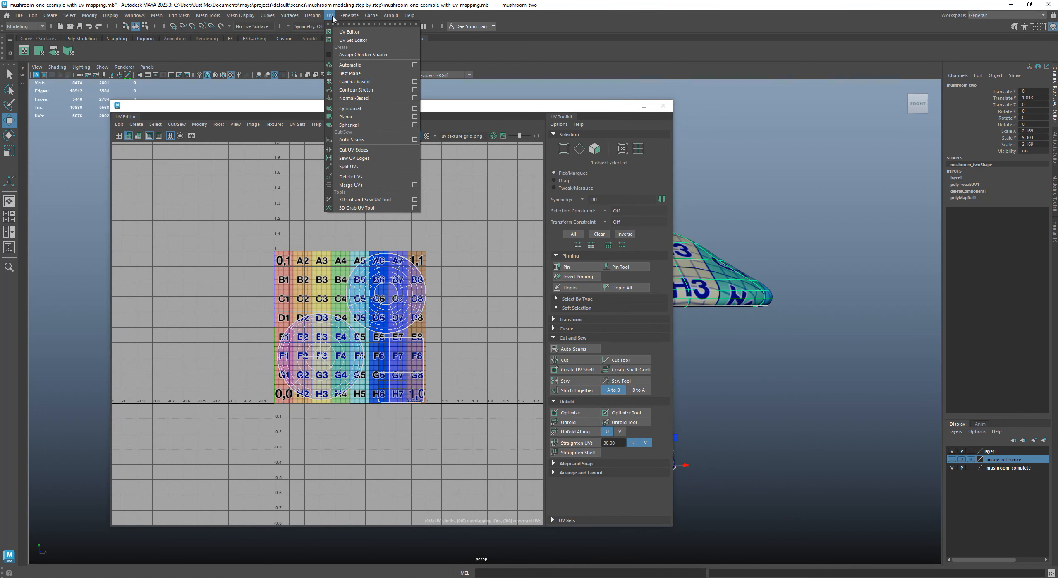
click(215, 109)
drag(214, 110, 295, 144)
drag(217, 143, 937, 111)
Widen the viewport area next to the docked UV Editor and maximize the perspective view
key(space)
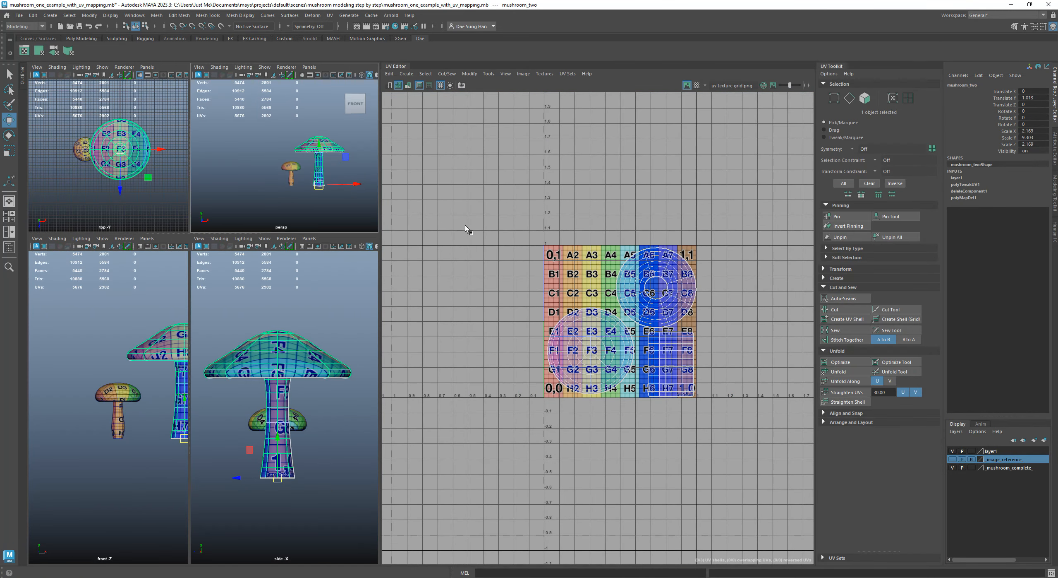
drag(380, 206, 518, 209)
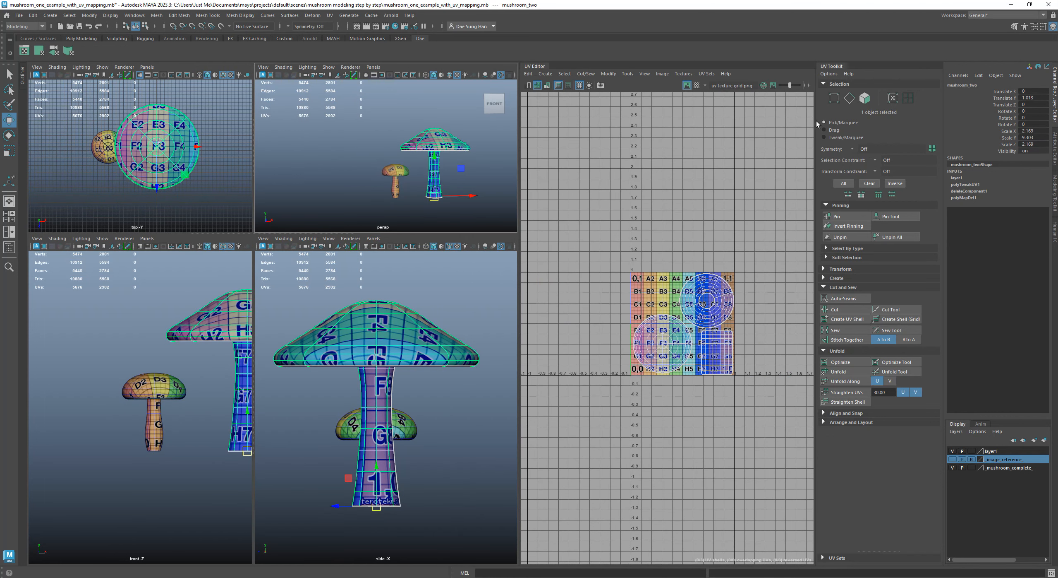
drag(816, 119, 823, 120)
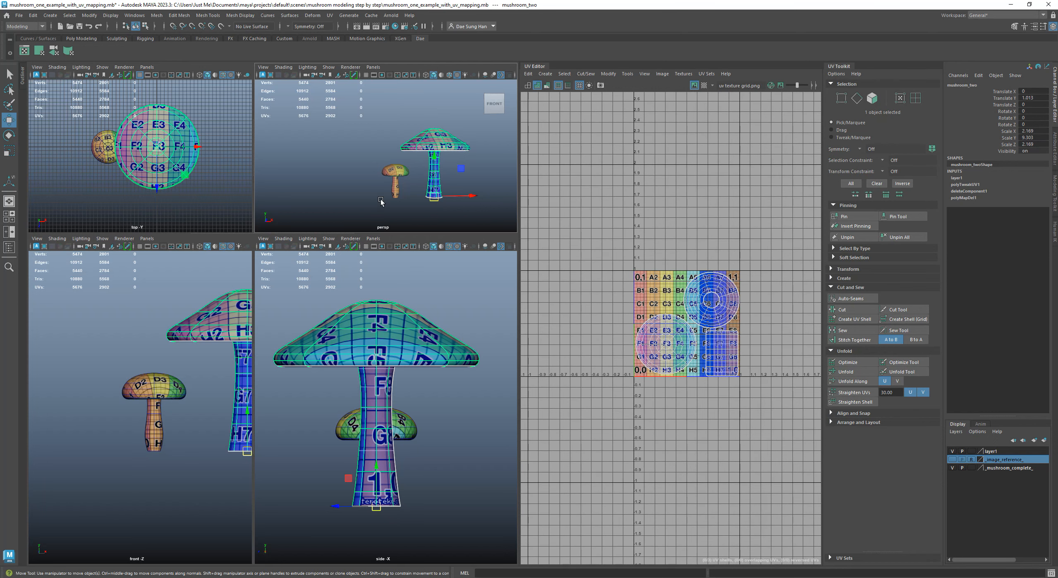
key(space)
Frame both mushrooms in the perspective view, show them shaded without textures, and clear the selection
alt+right_drag(317, 279, 470, 341)
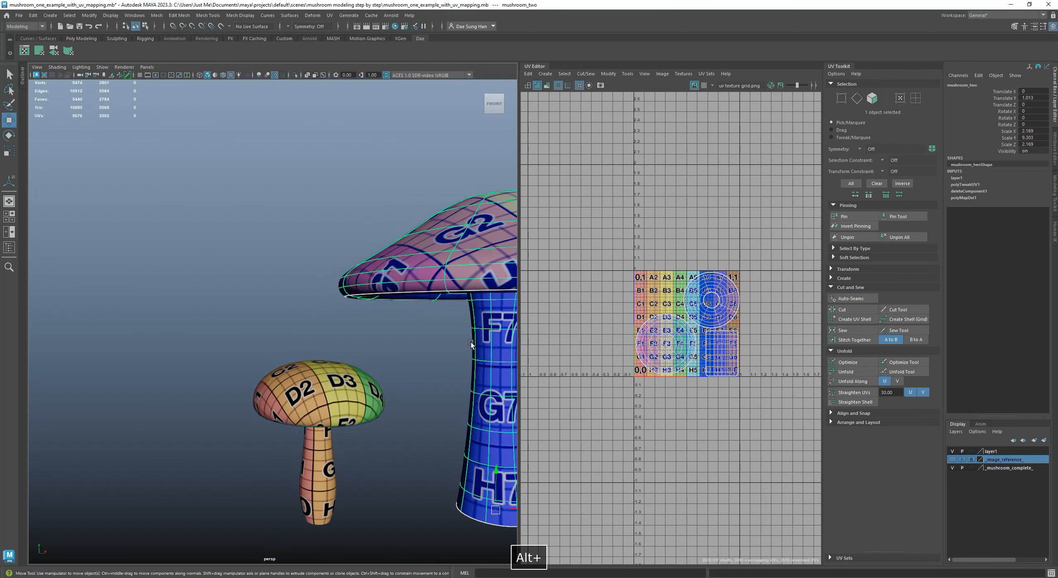
alt+middle_drag(471, 341, 319, 340)
alt+right_drag(318, 339, 288, 315)
key(5)
click(337, 344)
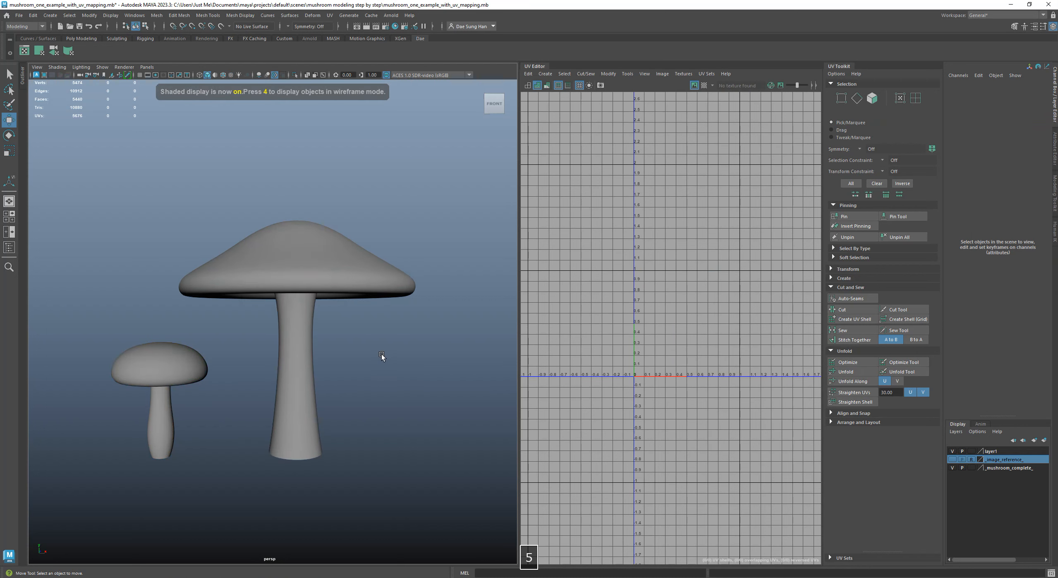
Select the large mushroom, display its UVs as wireframe, and inspect the texture borders under the cap and in the UV layout
click(357, 285)
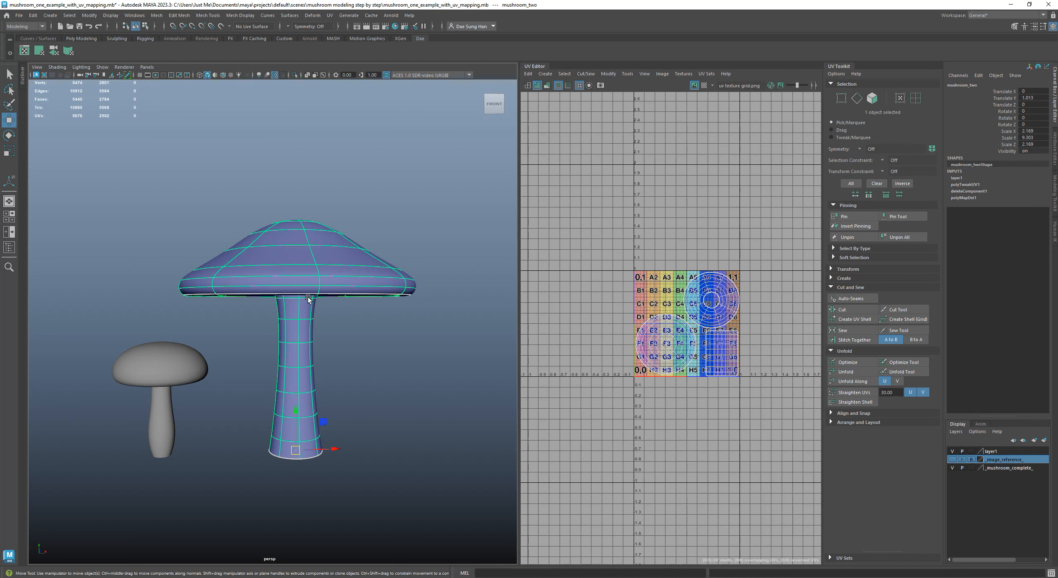
click(528, 86)
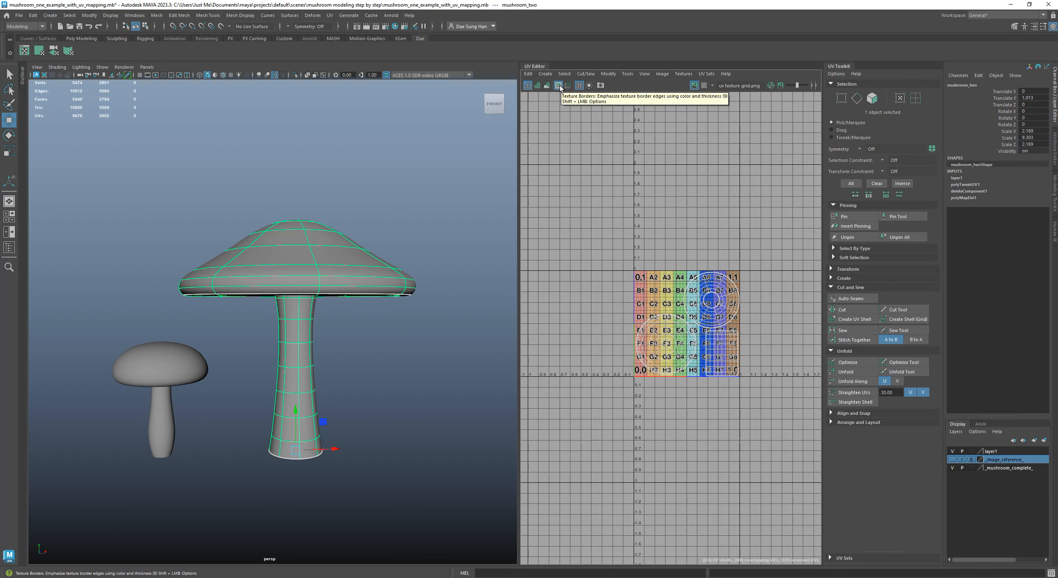
alt+drag(373, 314, 380, 225)
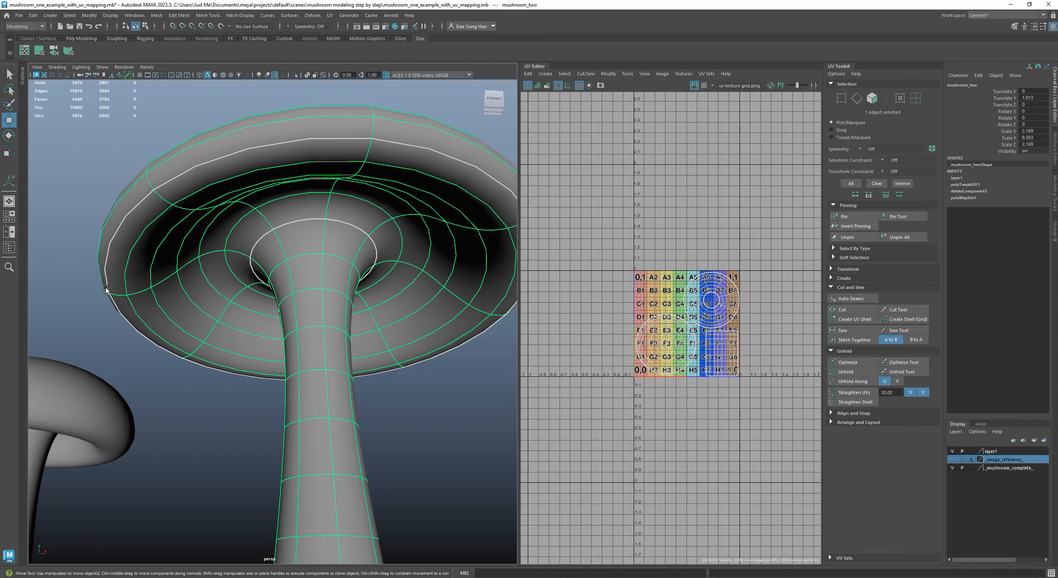
alt+right_drag(452, 311, 364, 304)
alt+drag(364, 304, 309, 288)
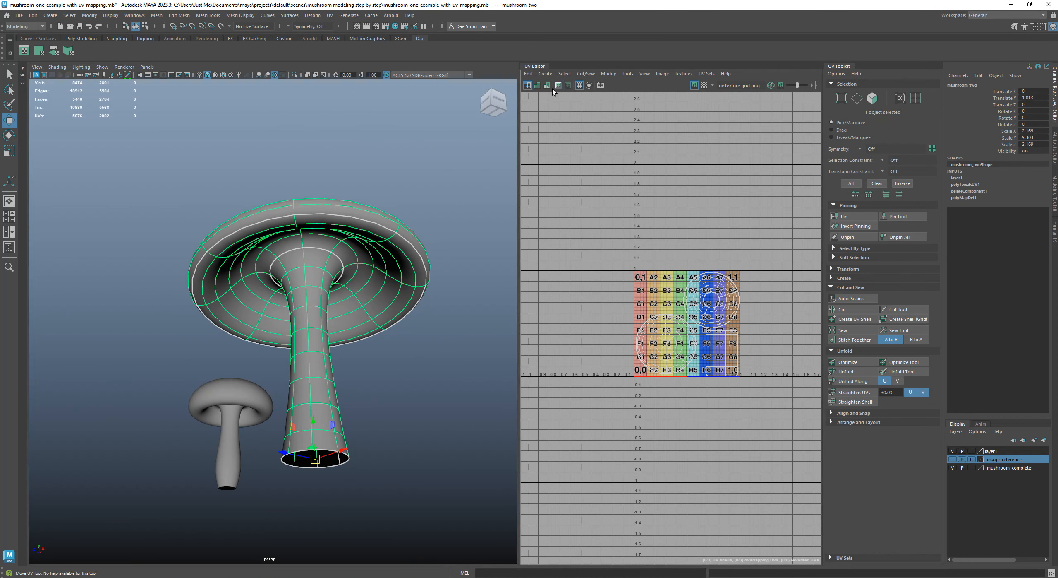
alt+drag(501, 148, 407, 246)
alt+right_drag(587, 183, 643, 260)
alt+middle_drag(619, 209, 633, 220)
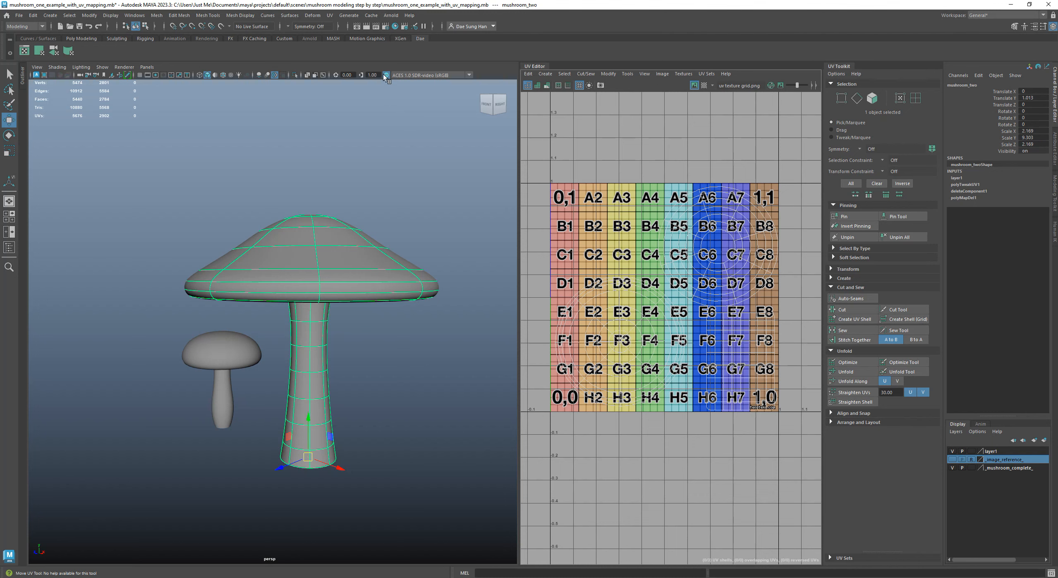
Open the Hypershade and graph the input and output connections of the lambert1 material
click(395, 26)
drag(399, 255, 613, 97)
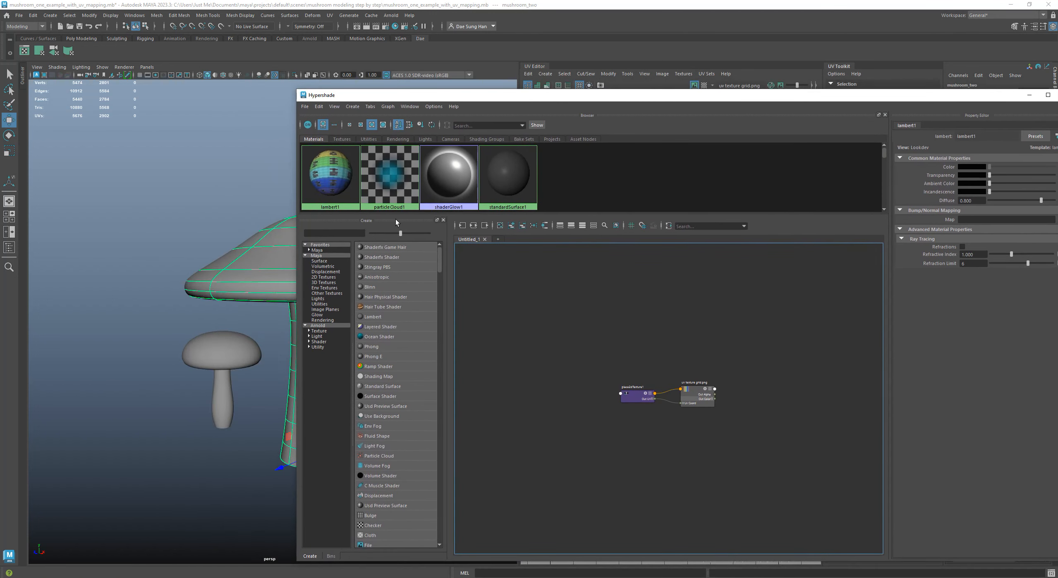
drag(372, 96, 503, 107)
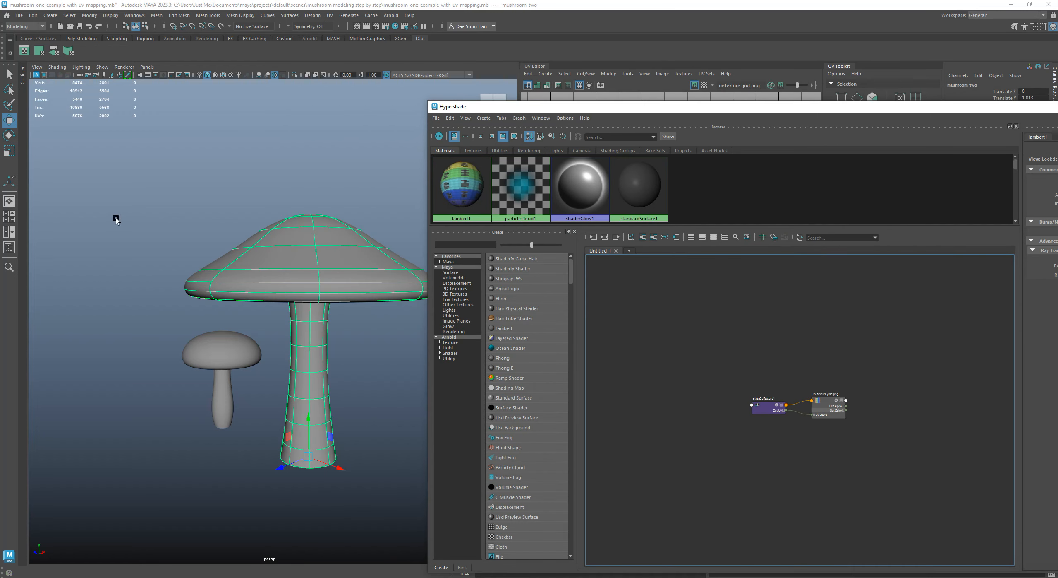
drag(114, 220, 402, 387)
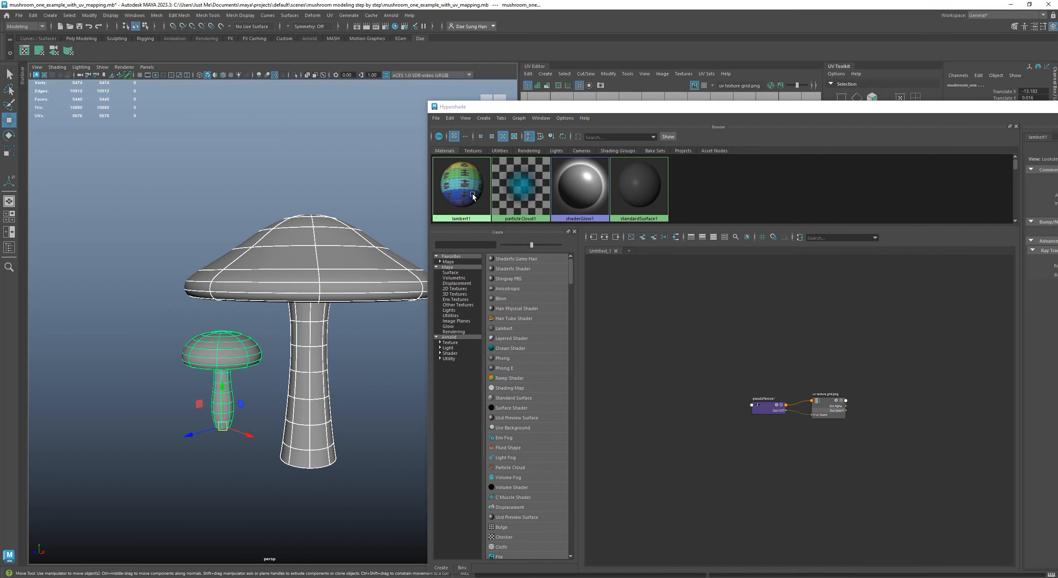
click(457, 181)
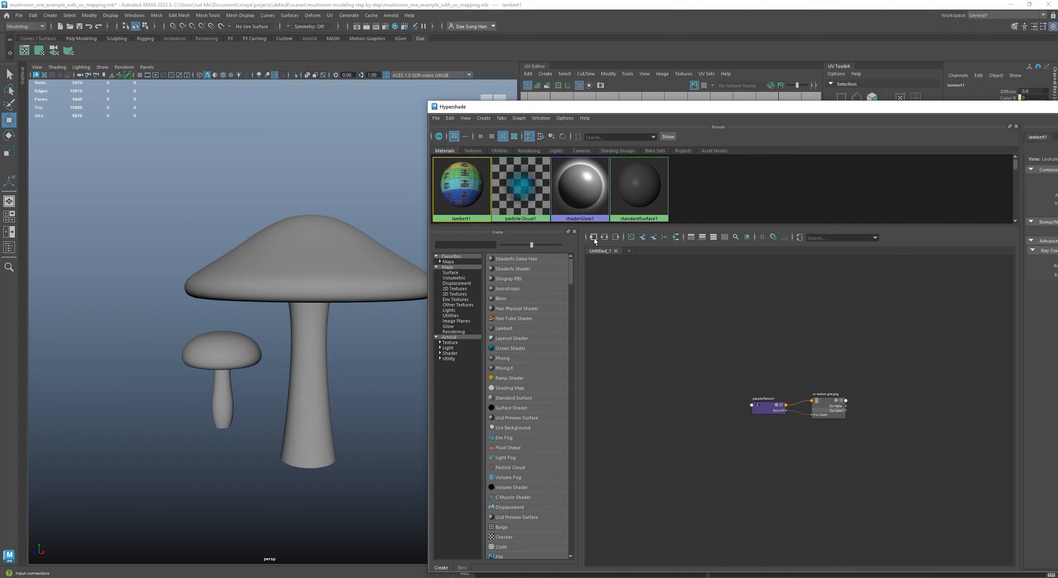
click(604, 237)
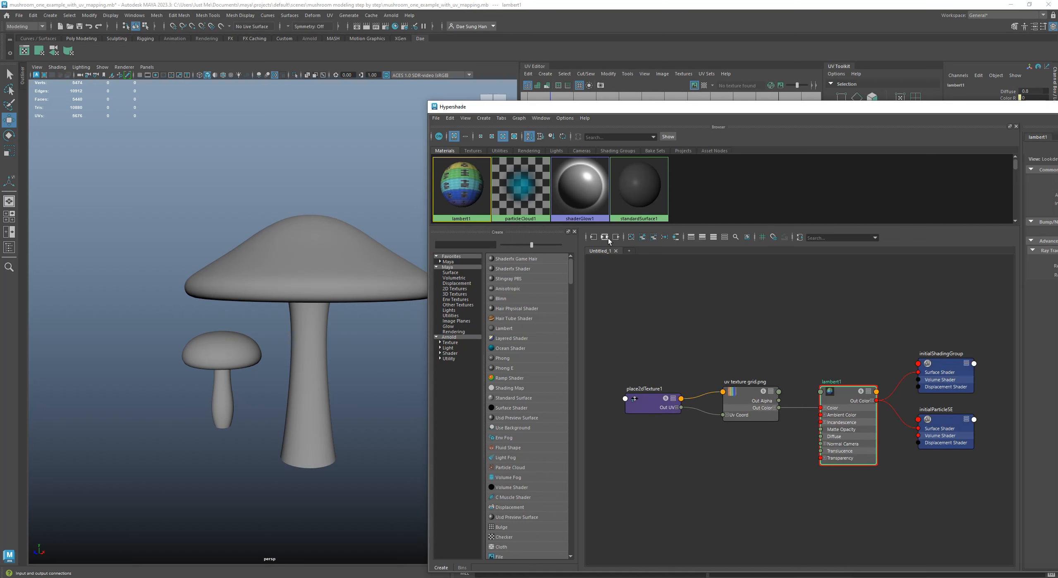
Move the lambert1 node closer to the uv texture grid.png node in the material graph
drag(699, 110, 526, 81)
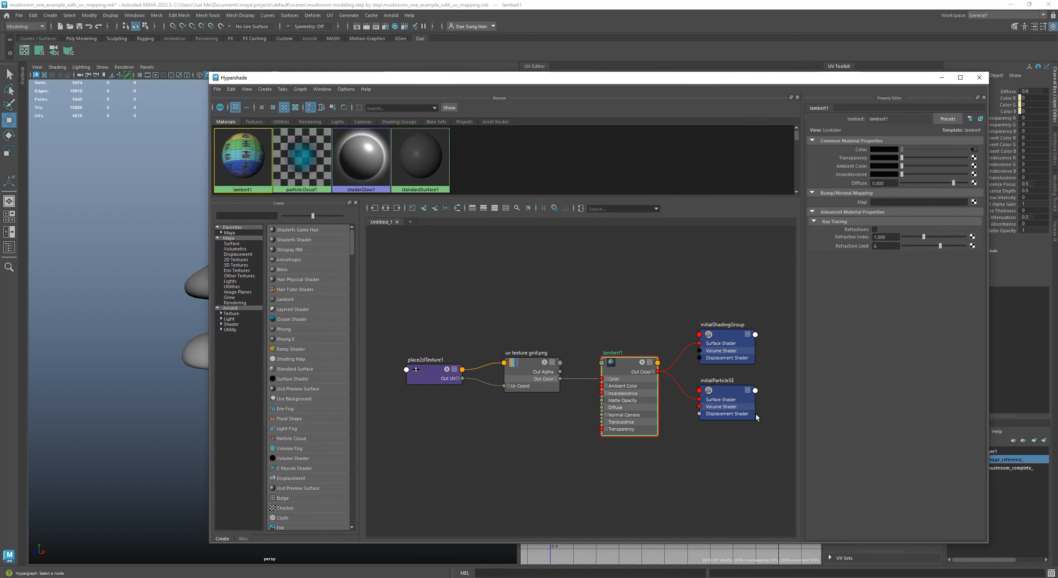
scroll(573, 416, up, 2)
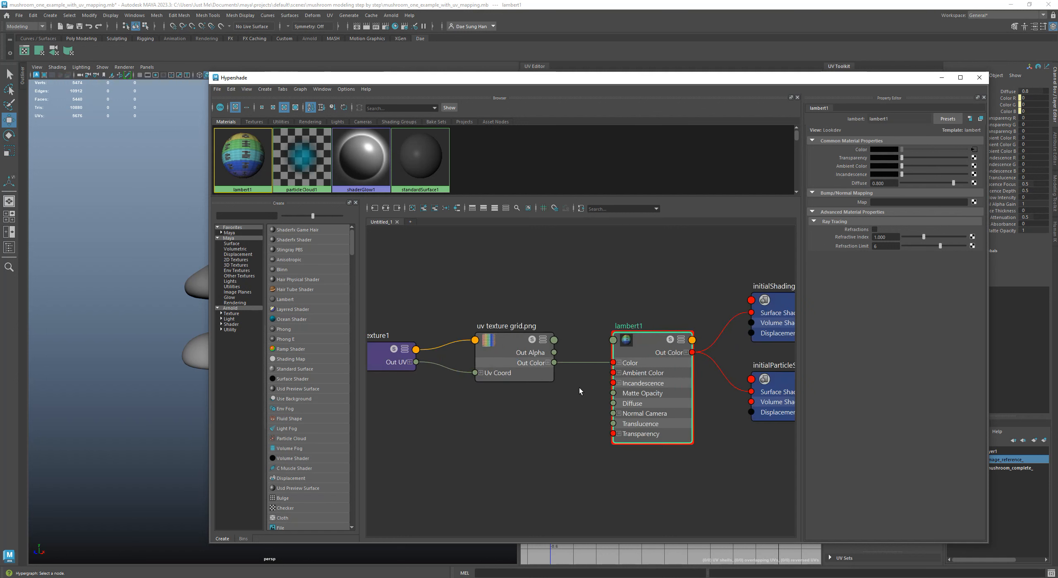
drag(649, 340, 635, 321)
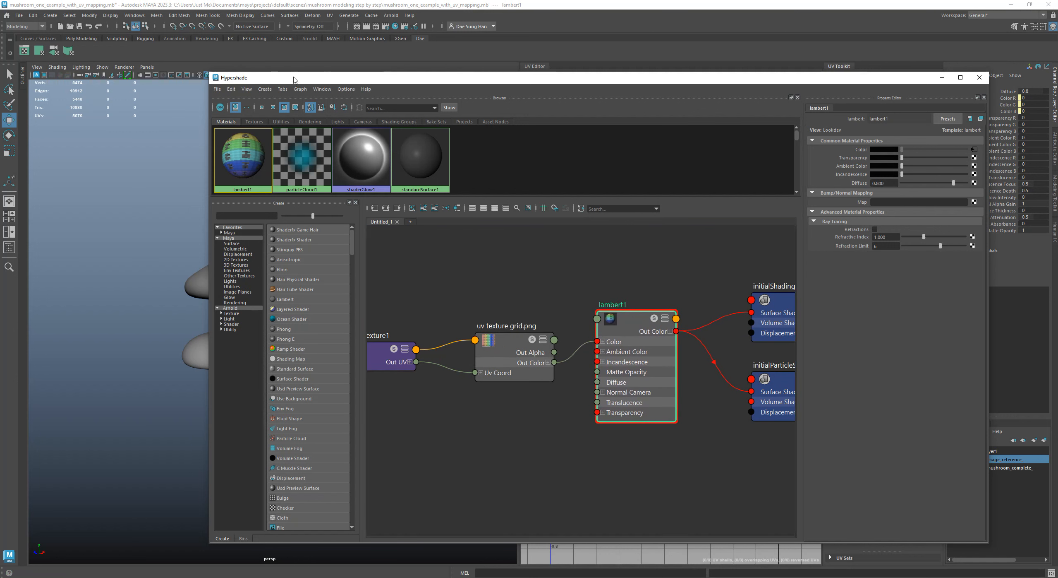
Assign the lambert1 material to both mushrooms and select the lambert1 node
drag(295, 79, 391, 79)
drag(149, 196, 308, 467)
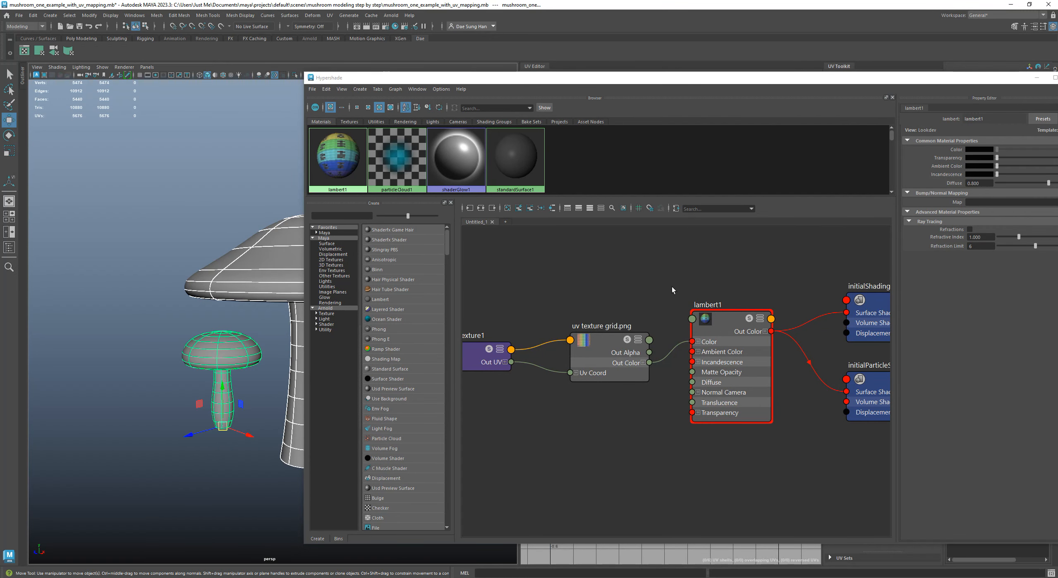
right_drag(735, 322, 743, 273)
drag(630, 79, 524, 70)
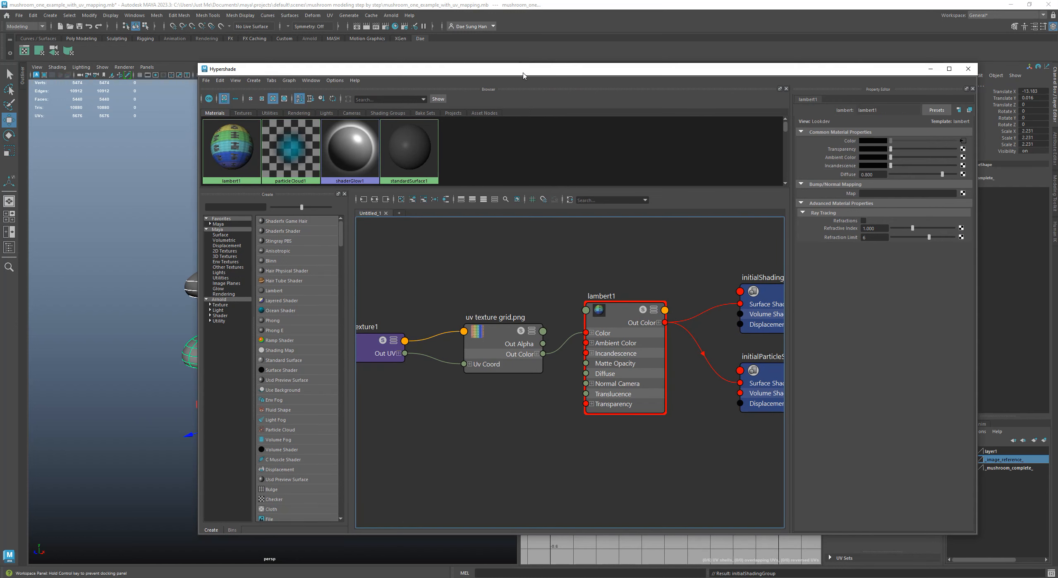
click(610, 314)
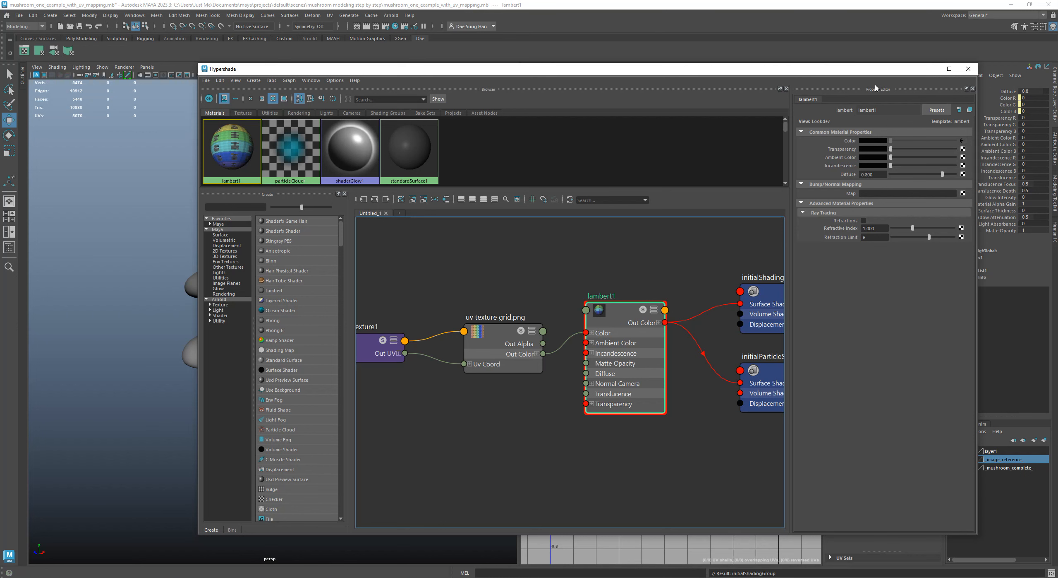
Load uv texture grid.png into the file texture on lambert1's Color attribute and adjust the positions of the texture and lambert1 nodes
drag(840, 69, 703, 84)
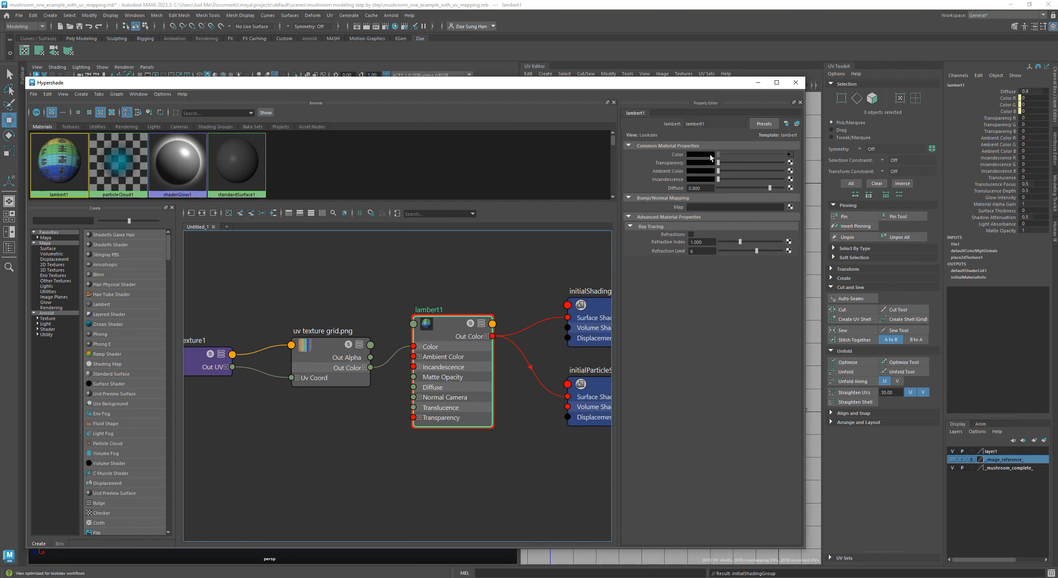
click(792, 156)
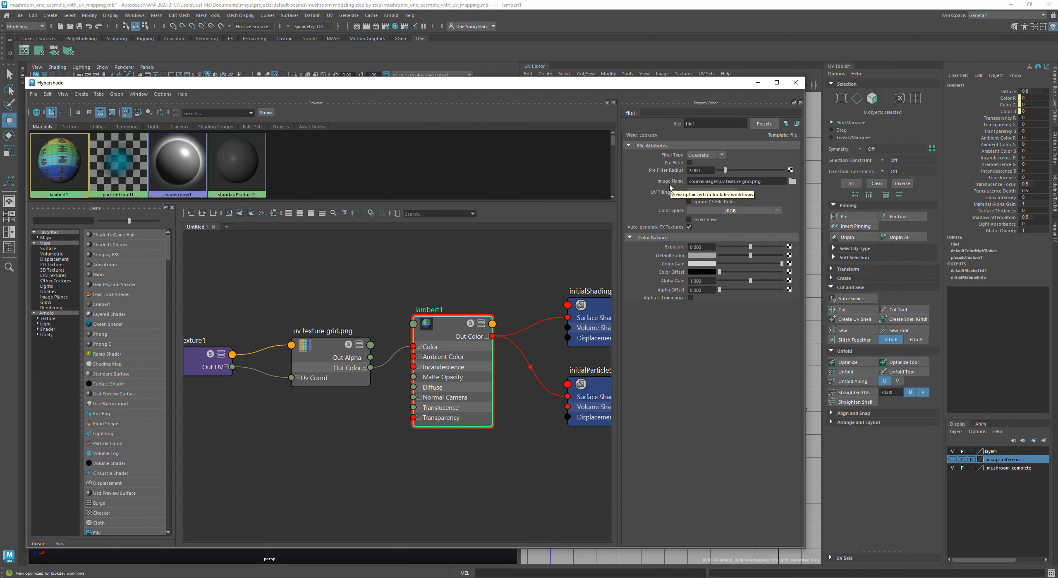
click(792, 181)
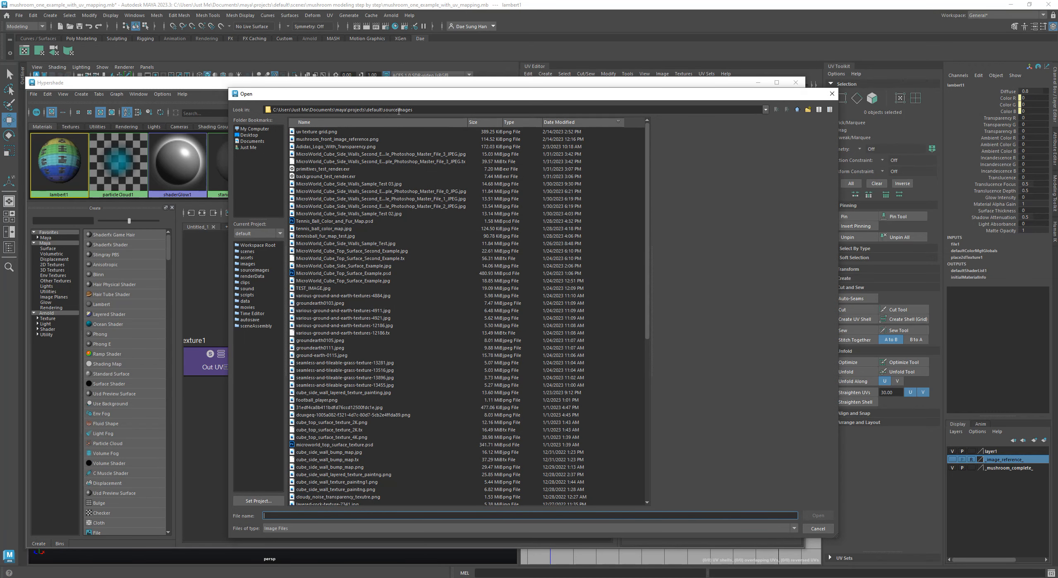
click(304, 133)
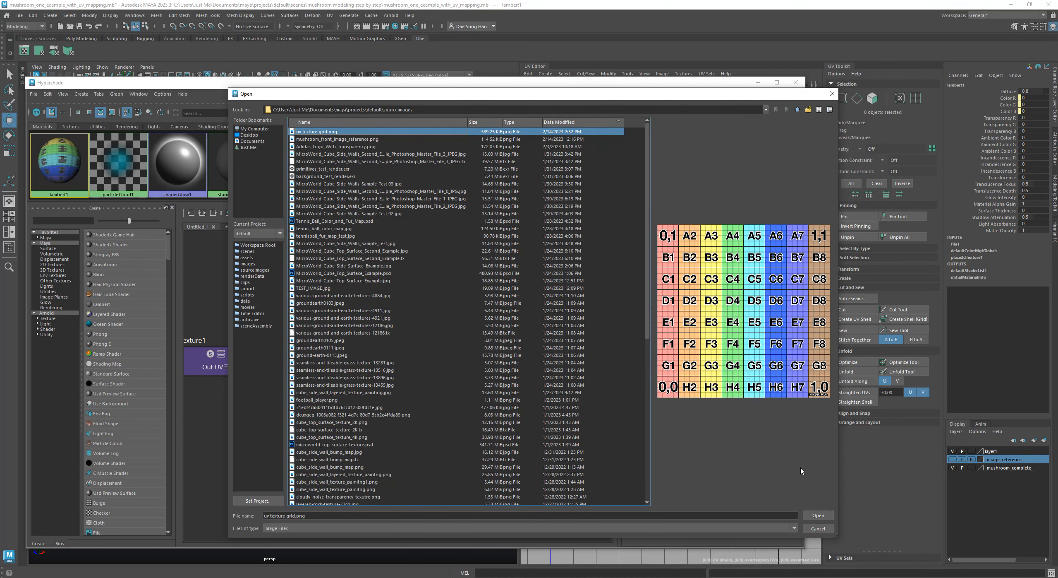
key(Return)
drag(322, 348, 305, 343)
drag(468, 334, 474, 326)
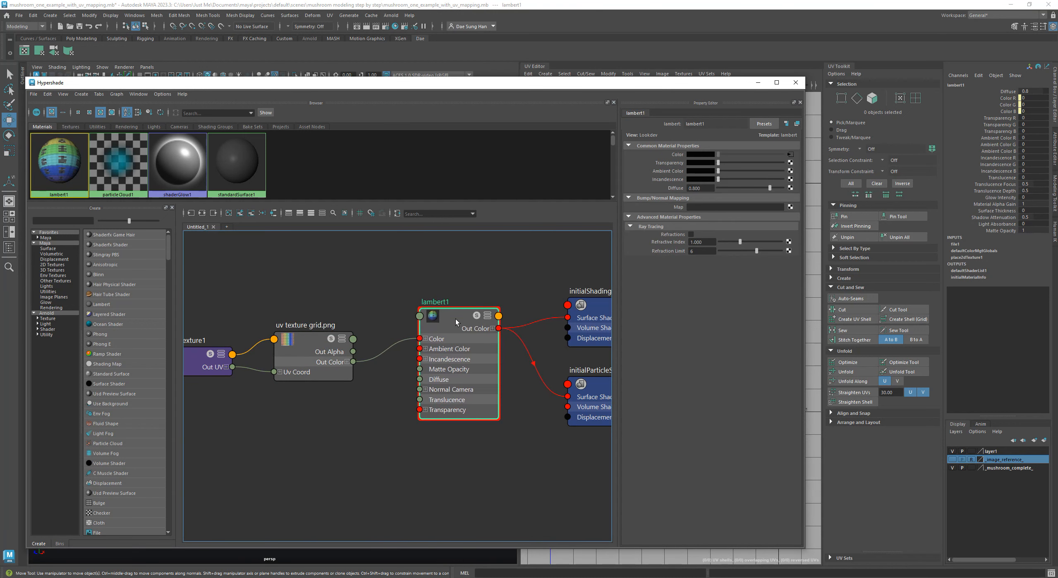
Load uv texture grid.png again as the Color file texture of lambert1 and select the place2dTexture1 node
click(790, 154)
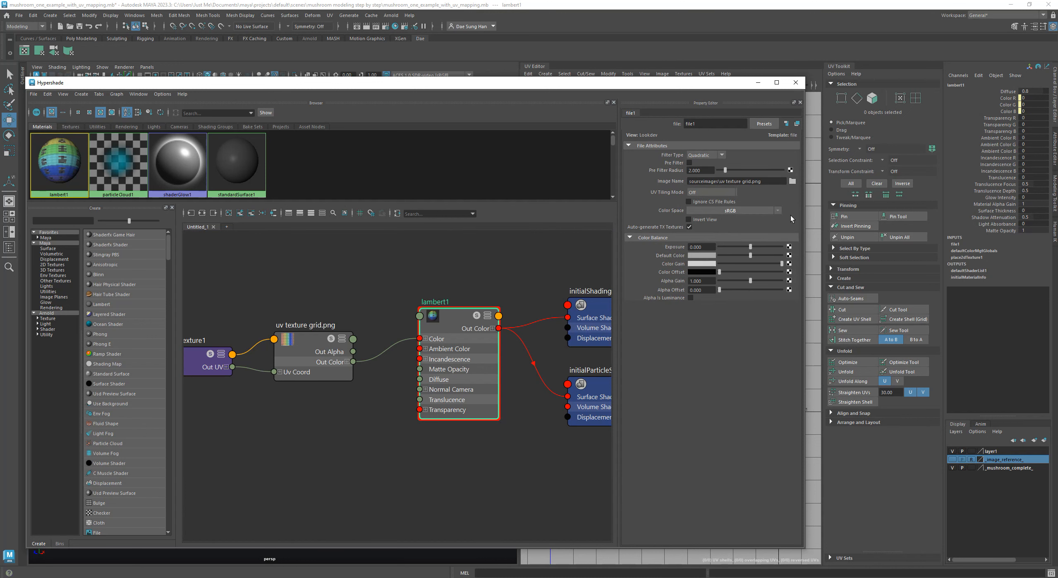
click(793, 181)
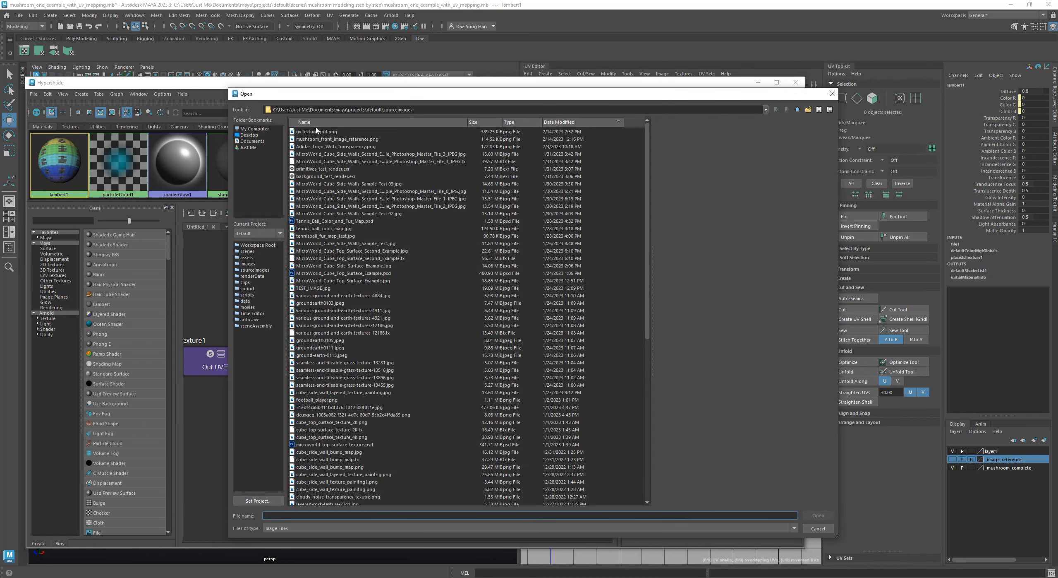
click(318, 132)
double_click(325, 132)
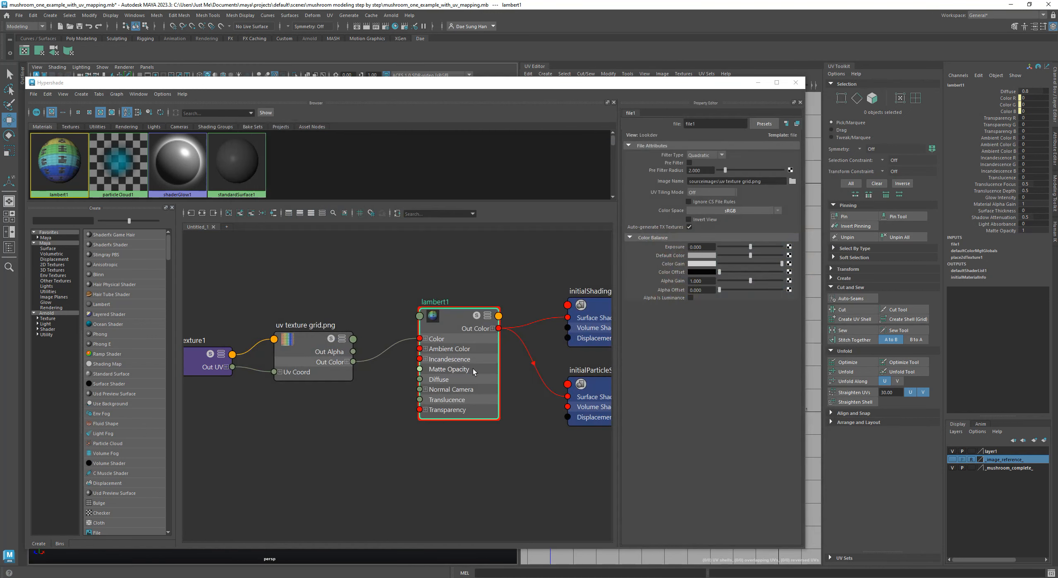
click(215, 338)
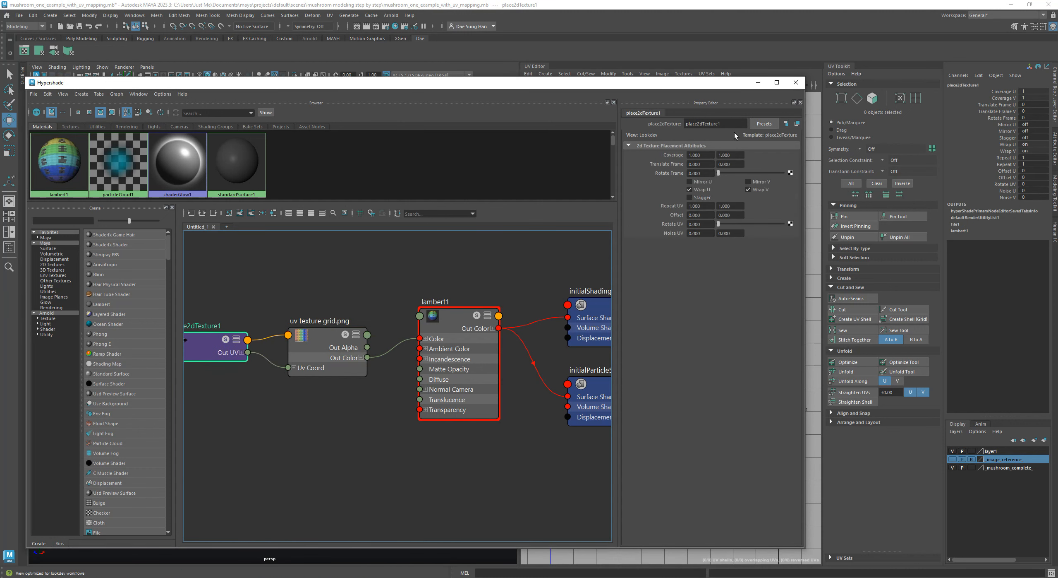
Move the Hypershade away from the viewport and display both mushrooms with their textures
drag(721, 84, 0, 178)
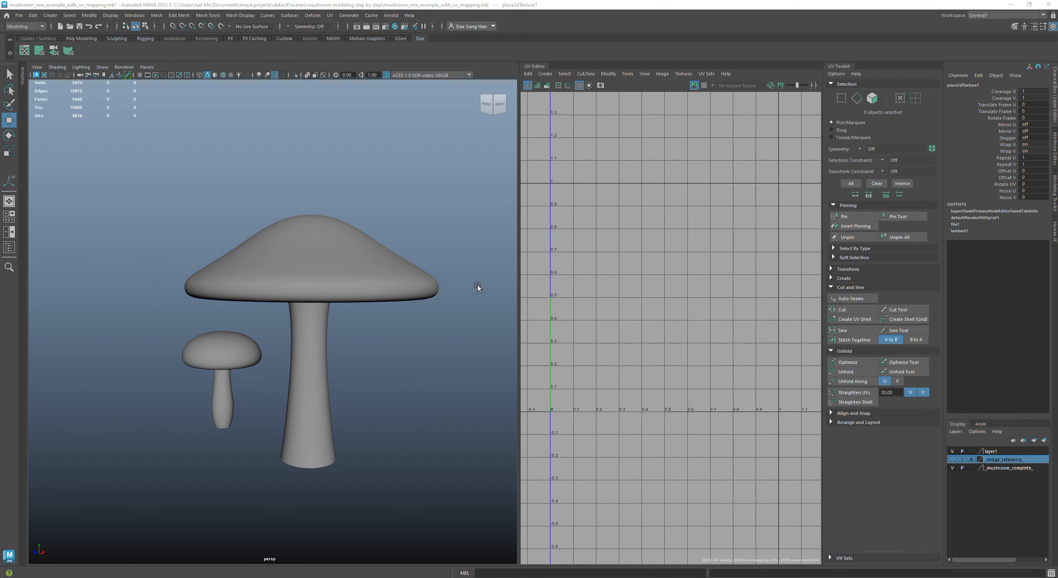
alt+middle_drag(348, 338, 378, 281)
alt+scroll(364, 276, up, 5)
alt+middle_drag(316, 259, 236, 283)
alt+scroll(244, 281, down, 6)
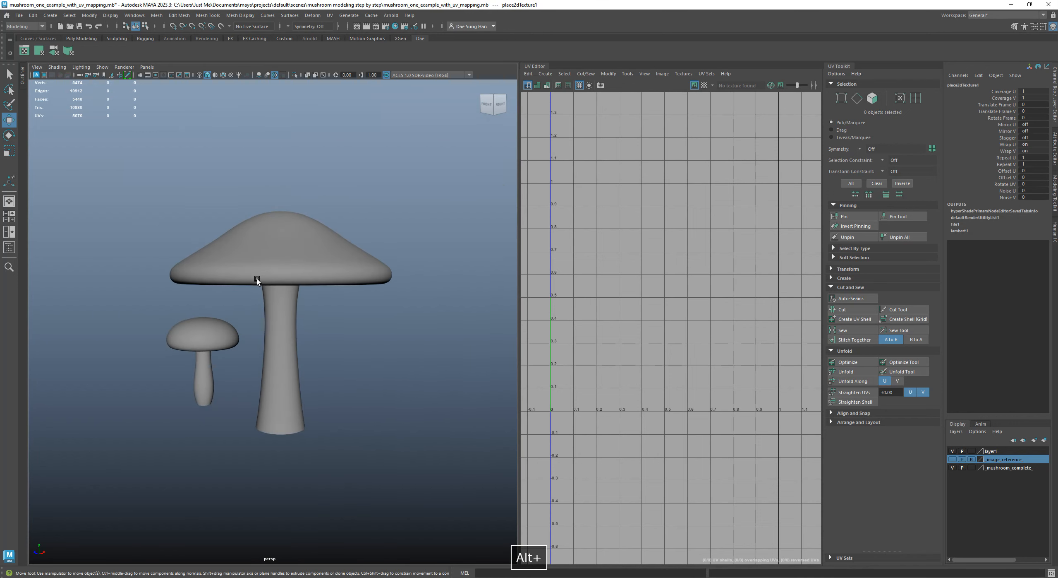
alt+drag(250, 279, 266, 276)
key(6)
mouse_move(364, 357)
alt+mouse_down()
mouse_move(367, 310)
mouse_move(372, 342)
mouse_move(408, 339)
alt+mouse_up()
key(w)
Bring the Hypershade back to review the material graph and move it off the viewport again
drag(1057, 88, 401, 100)
drag(185, 101, 324, 77)
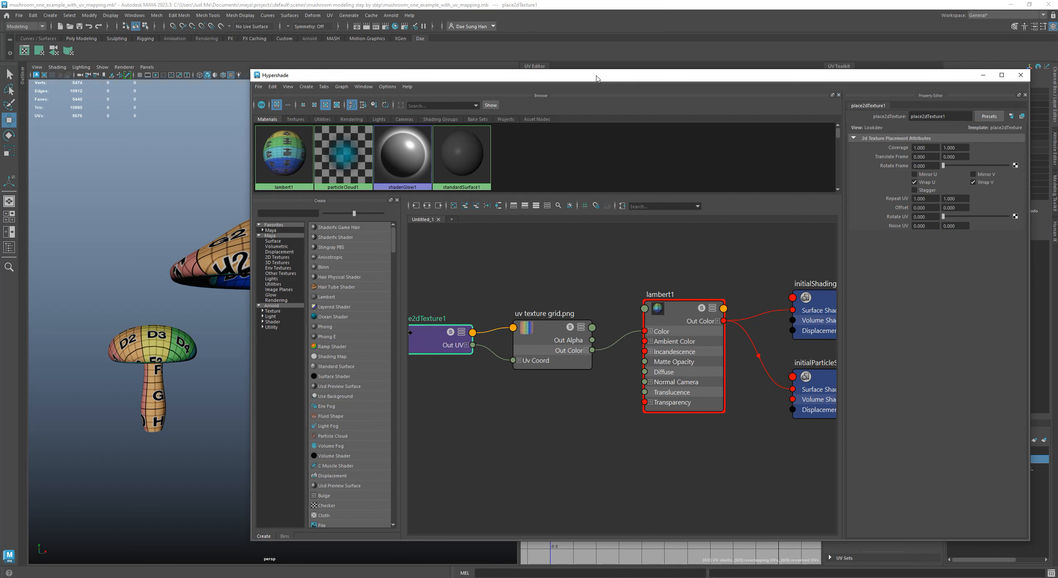
drag(597, 78, 0, 174)
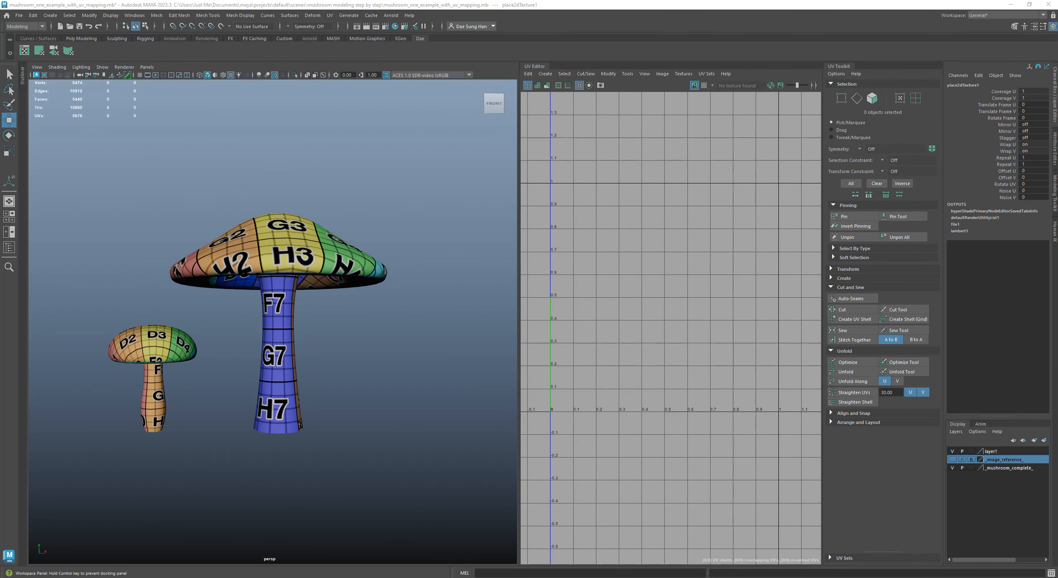
Select the large mushroom and widen the UV Editor to show its UVs over the texture grid
alt+middle_drag(268, 248, 355, 249)
alt+right_drag(331, 255, 375, 264)
alt+middle_drag(355, 258, 214, 259)
click(244, 212)
key(w)
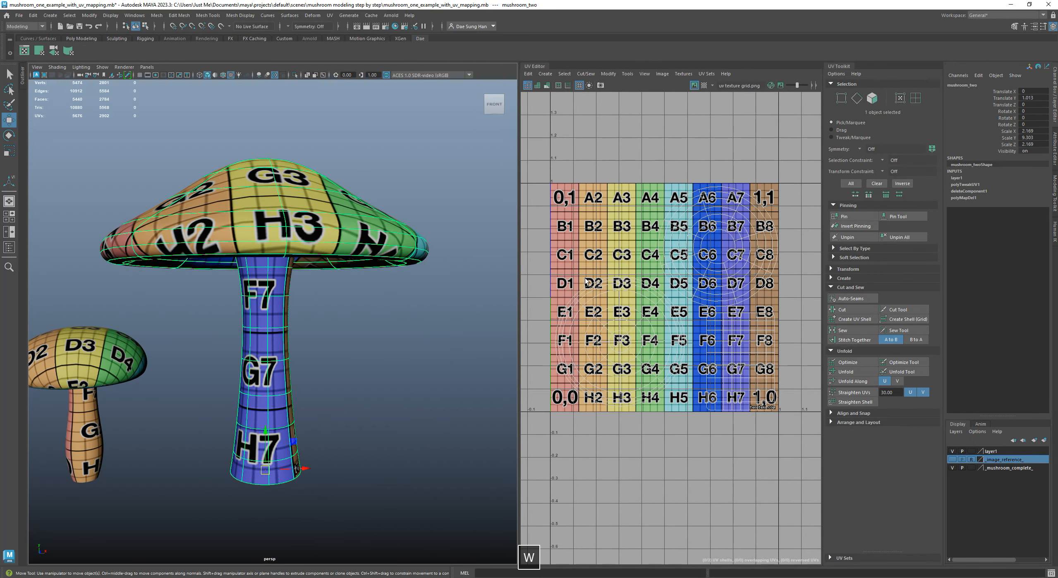
drag(518, 218, 437, 210)
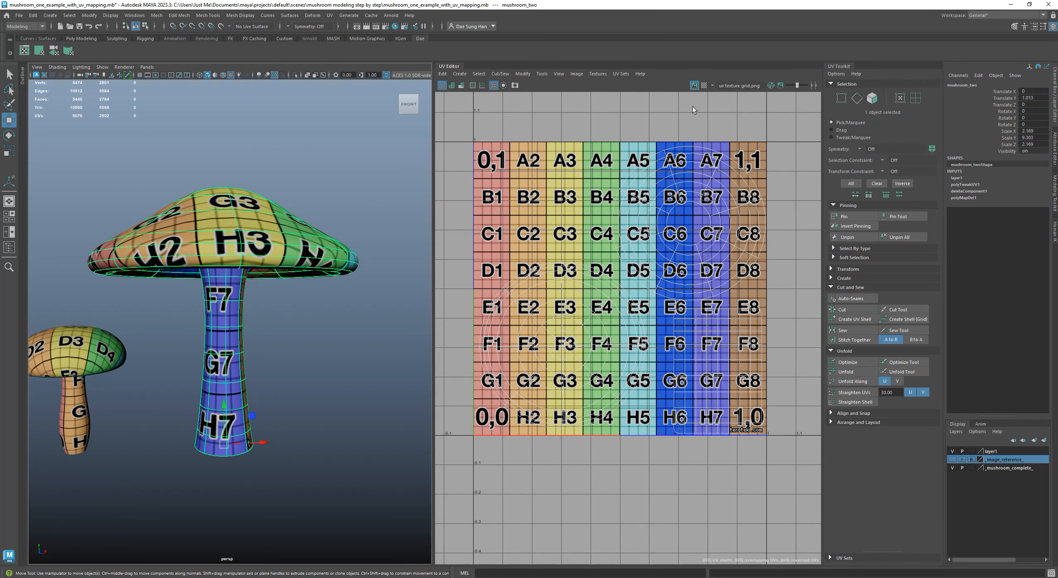
Hide the texture image behind the large mushroom's UVs and show it again to compare the layout
click(694, 85)
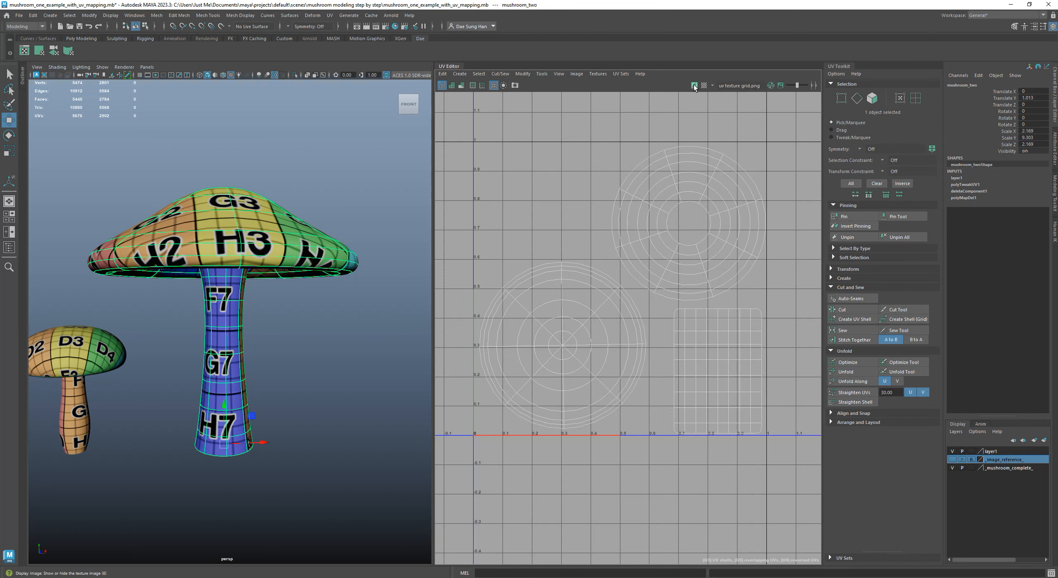
click(695, 86)
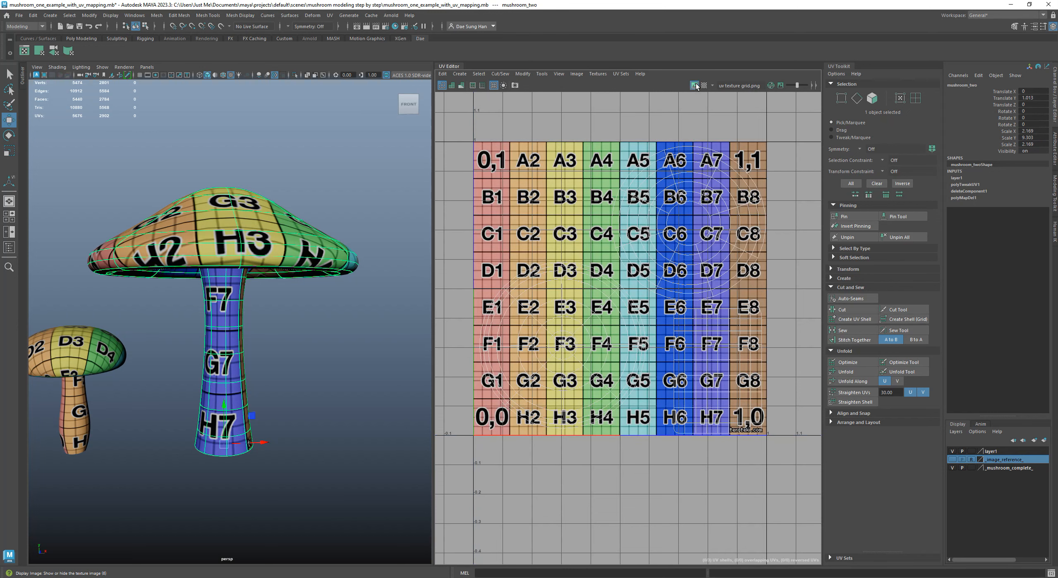
alt+middle_drag(643, 351, 677, 350)
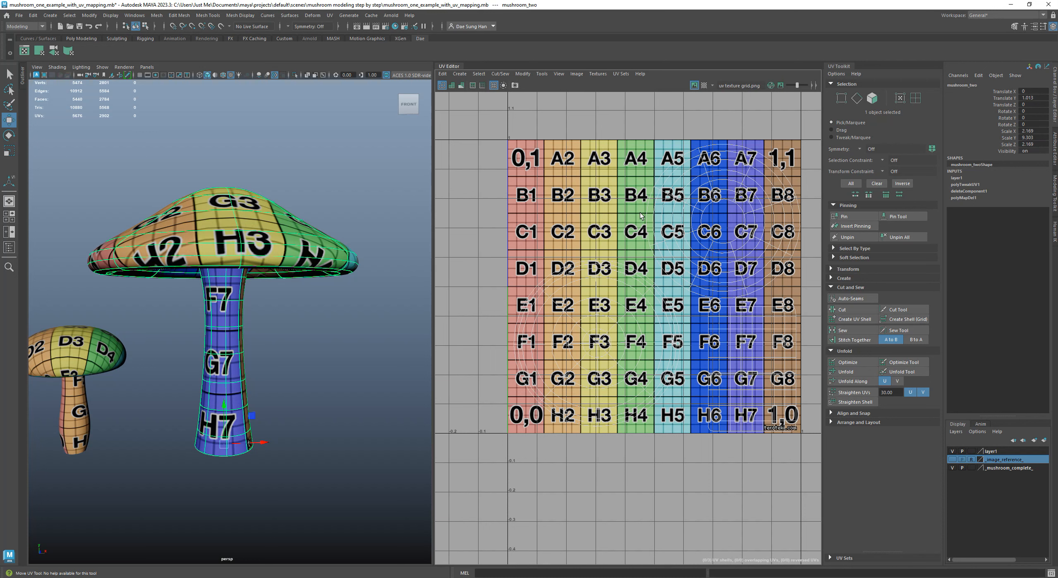
Deselect the large mushroom, enlarge the viewport, and switch the mushroom to face selection
alt+middle_drag(242, 264, 325, 265)
alt+right_drag(325, 264, 256, 280)
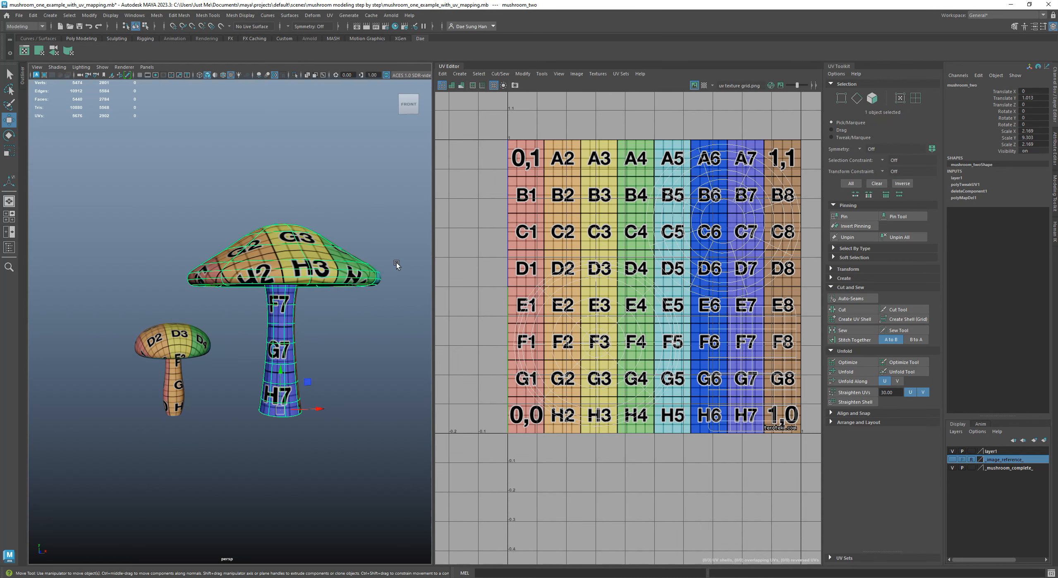
click(388, 213)
drag(438, 224, 585, 225)
alt+right_drag(353, 237, 318, 242)
click(409, 235)
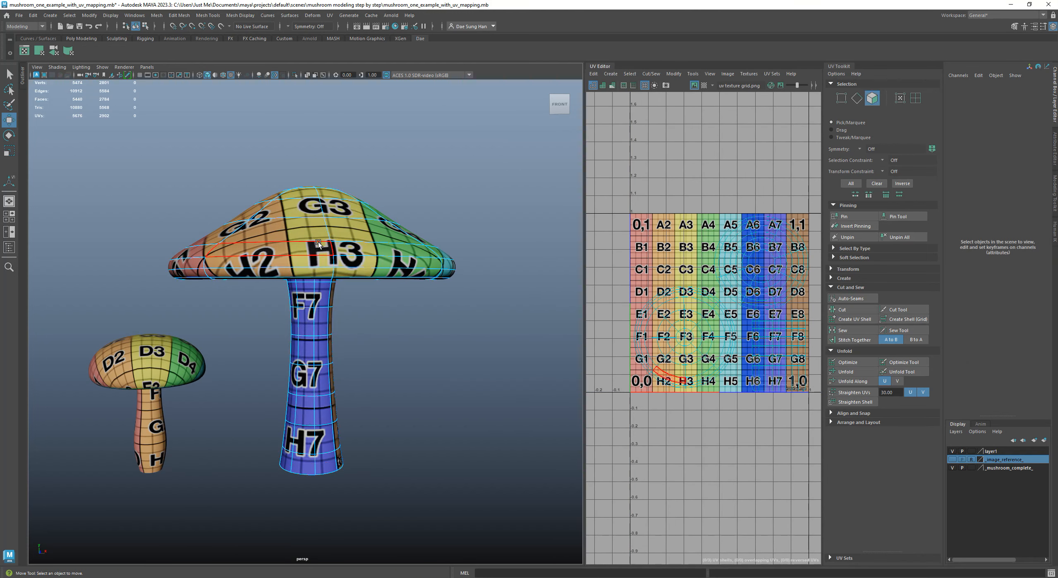
alt+middle_drag(723, 302, 724, 277)
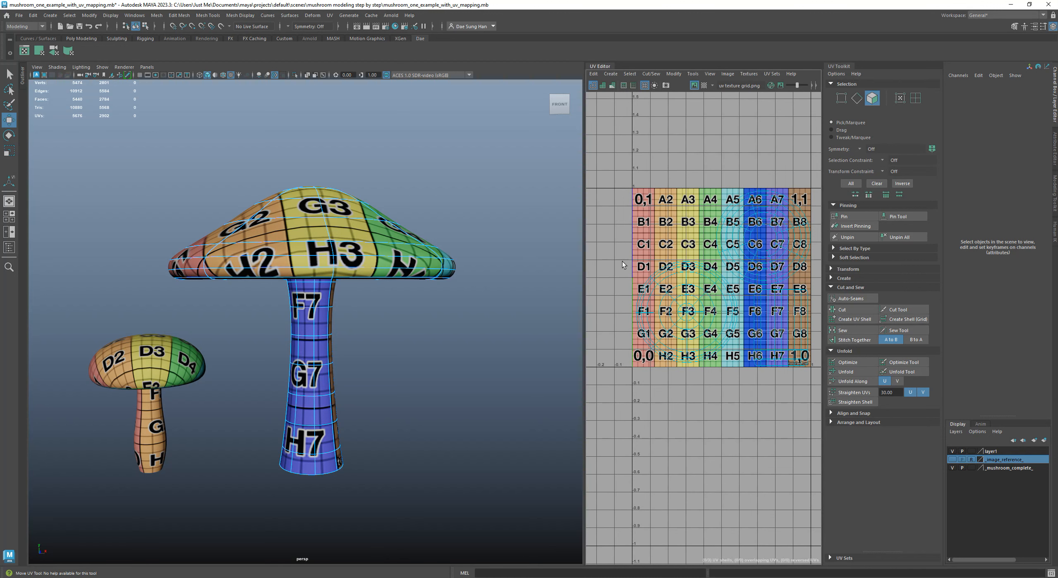
Widen the UV Editor and select most of the faces on the underside of the large mushroom's cap
drag(585, 250, 452, 252)
alt+middle_drag(696, 254, 735, 253)
drag(498, 208, 597, 349)
alt+middle_drag(661, 173, 590, 181)
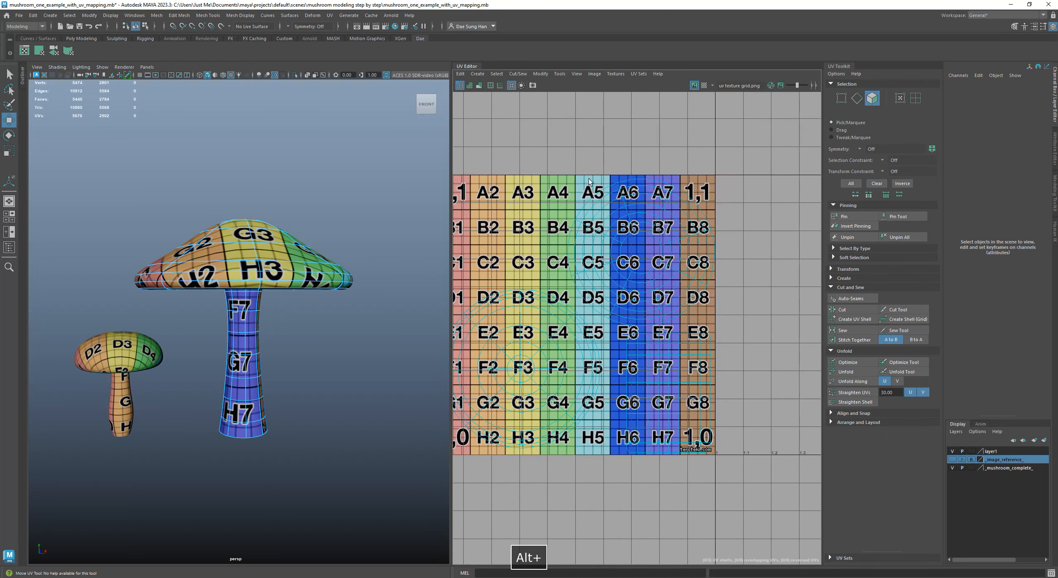
drag(736, 268, 730, 267)
alt+drag(151, 285, 118, 250)
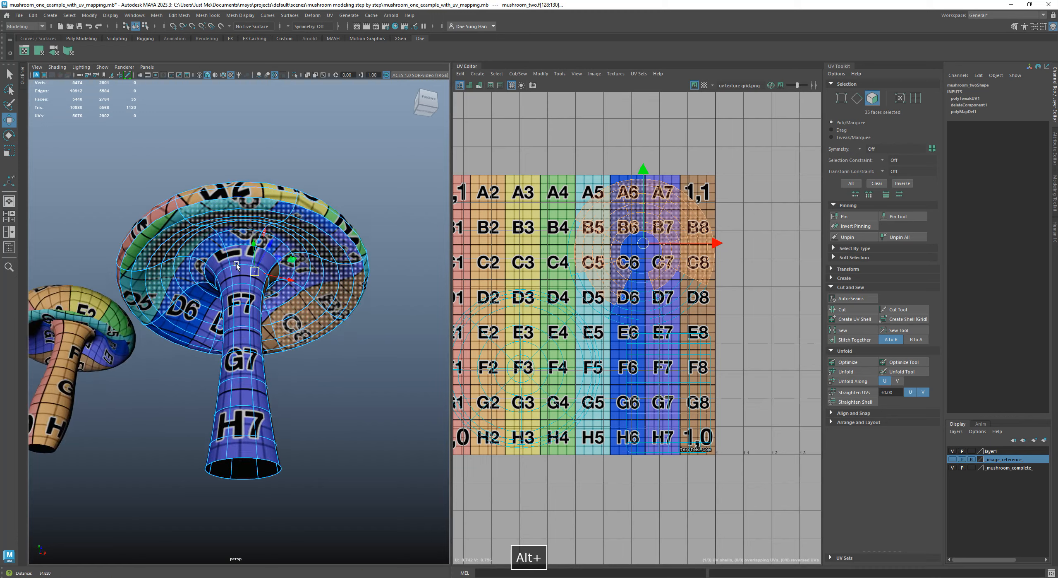
alt+right_drag(118, 250, 301, 291)
key(space)
alt+right_drag(641, 269, 579, 273)
key(space)
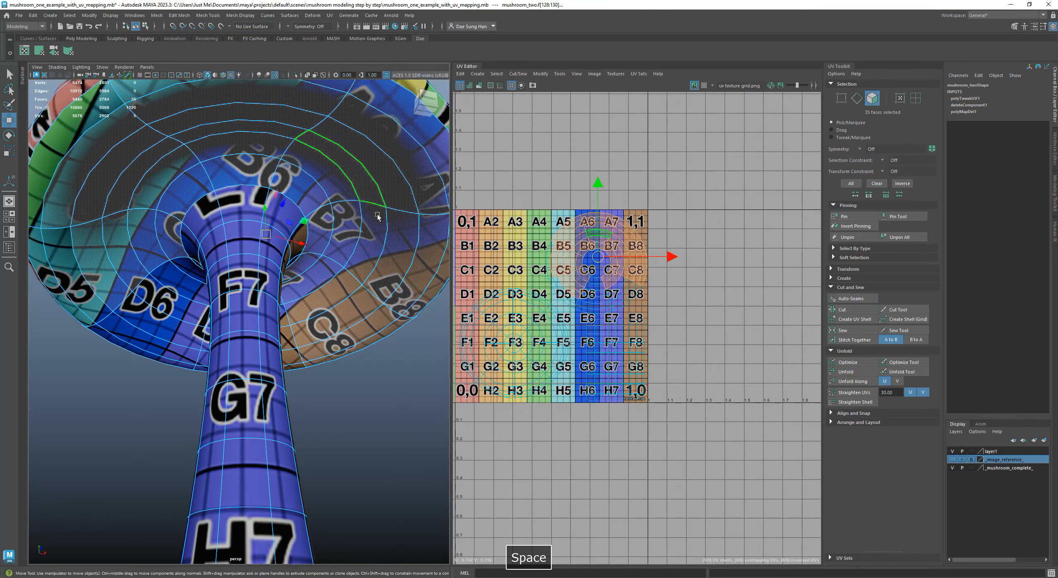
Enlarge the viewport and display the mushrooms shaded without textures
drag(450, 190, 732, 190)
alt+right_drag(385, 265, 467, 274)
key(5)
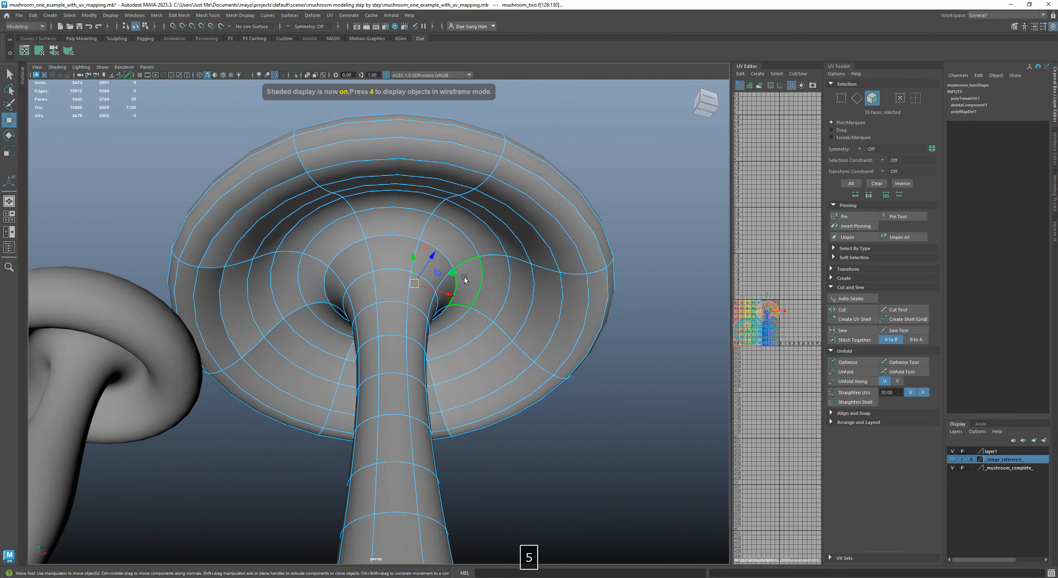
Add a strip of four unselected faces on the underside of the large mushroom's cap to the selection
alt+drag(596, 431, 344, 271)
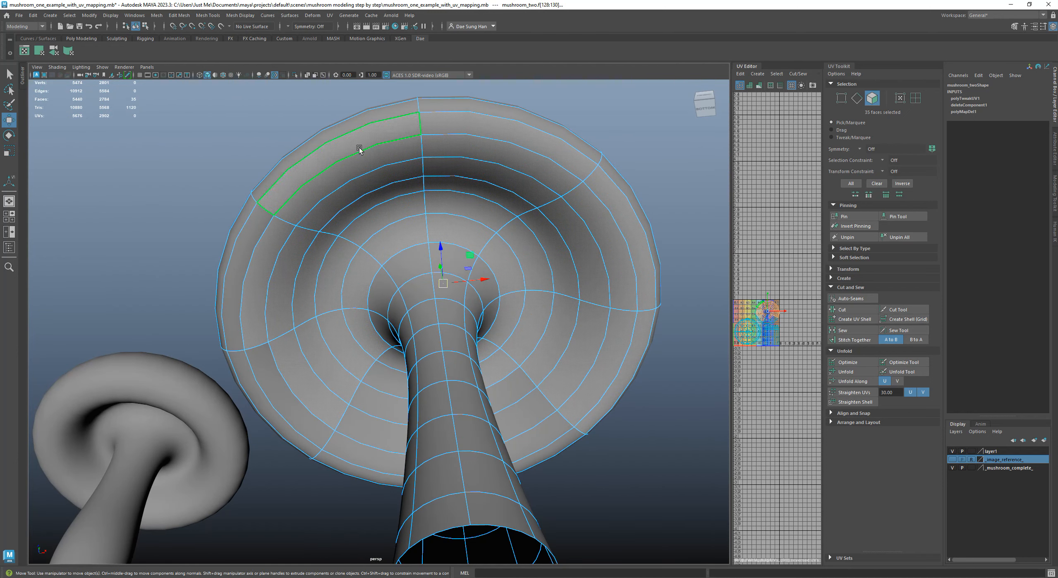
alt+drag(537, 384, 519, 385)
alt+middle_drag(518, 385, 385, 331)
alt+right_drag(385, 331, 454, 326)
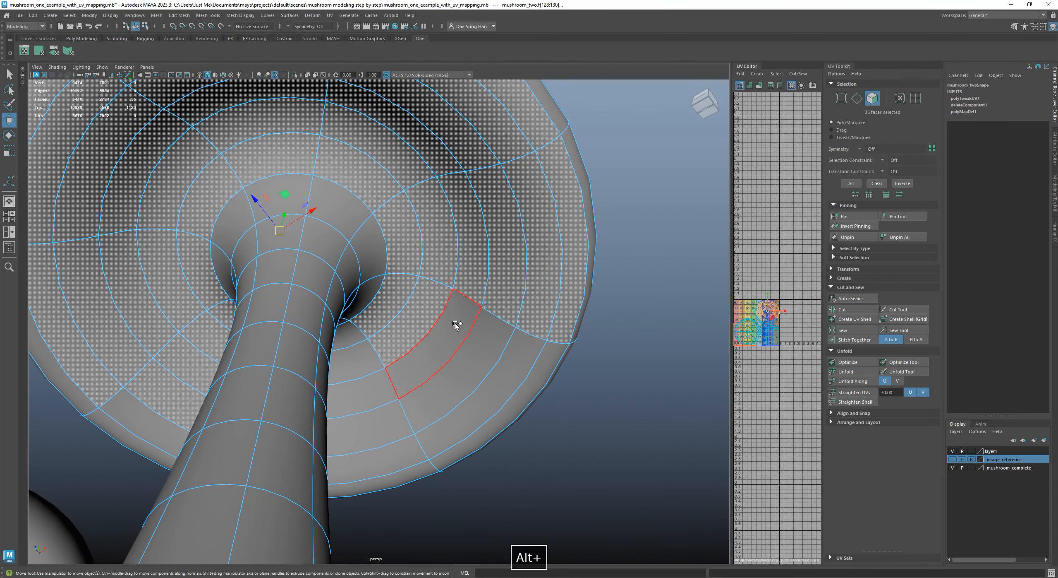
shift+click(456, 327)
shift+click(483, 351)
shift+click(513, 371)
shift+click(546, 380)
Complete the selection of the cap's underside by adding the remaining unselected faces around the stem
alt+drag(418, 463, 380, 427)
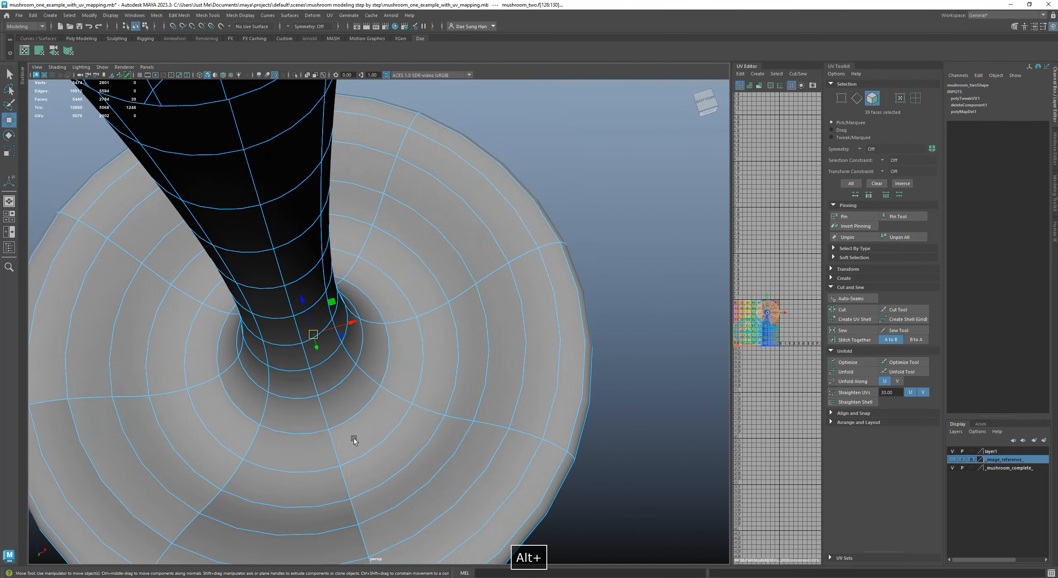
alt+middle_drag(380, 428, 461, 318)
shift+click(401, 354)
shift+click(400, 380)
shift+click(397, 398)
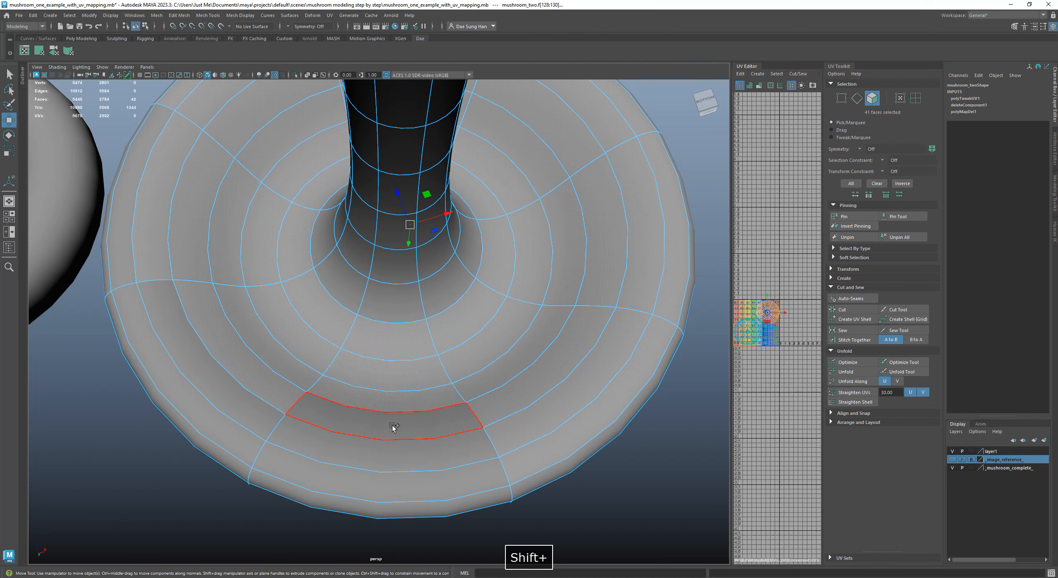
shift+click(393, 425)
shift+click(385, 464)
shift+click(383, 481)
shift+click(234, 422)
shift+click(250, 393)
alt+middle_drag(247, 264, 505, 491)
shift+click(352, 280)
Examine where the selected underside faces lie in the UV layout over the texture grid
alt+drag(536, 260, 476, 317)
alt+drag(385, 207, 610, 251)
alt+right_drag(673, 276, 777, 319)
alt+middle_drag(777, 319, 723, 295)
alt+right_drag(723, 292, 665, 323)
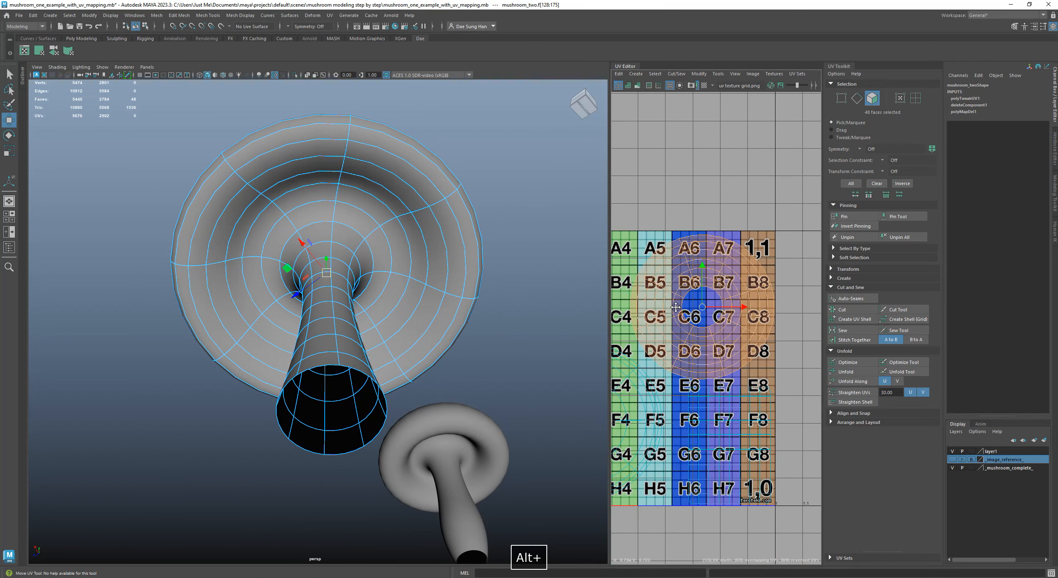
alt+middle_drag(675, 308, 705, 302)
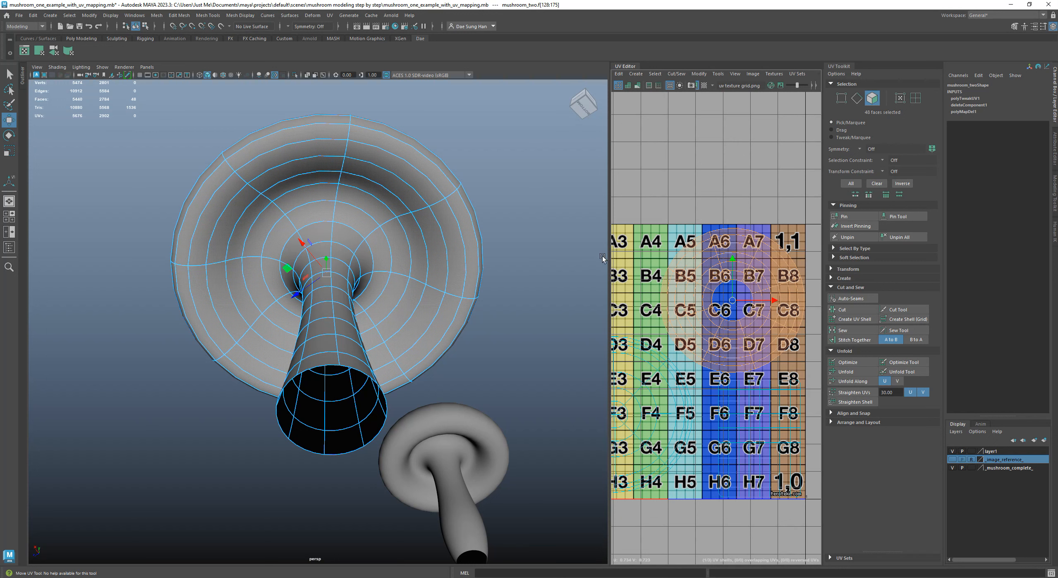
drag(609, 252, 731, 252)
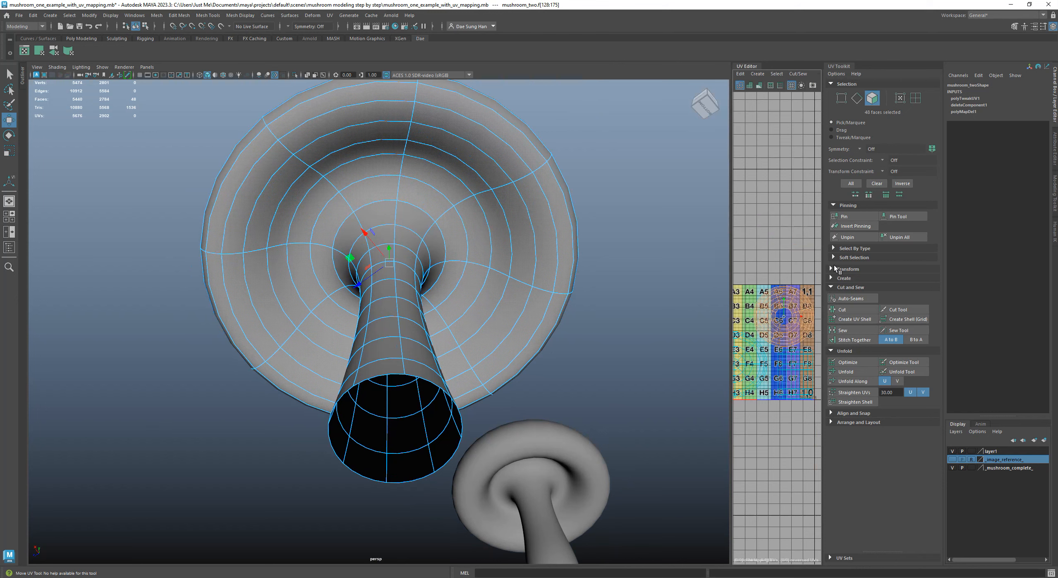
Inspect the large mushroom's cap from below and from the side around the selected faces
alt+right_drag(504, 196, 574, 327)
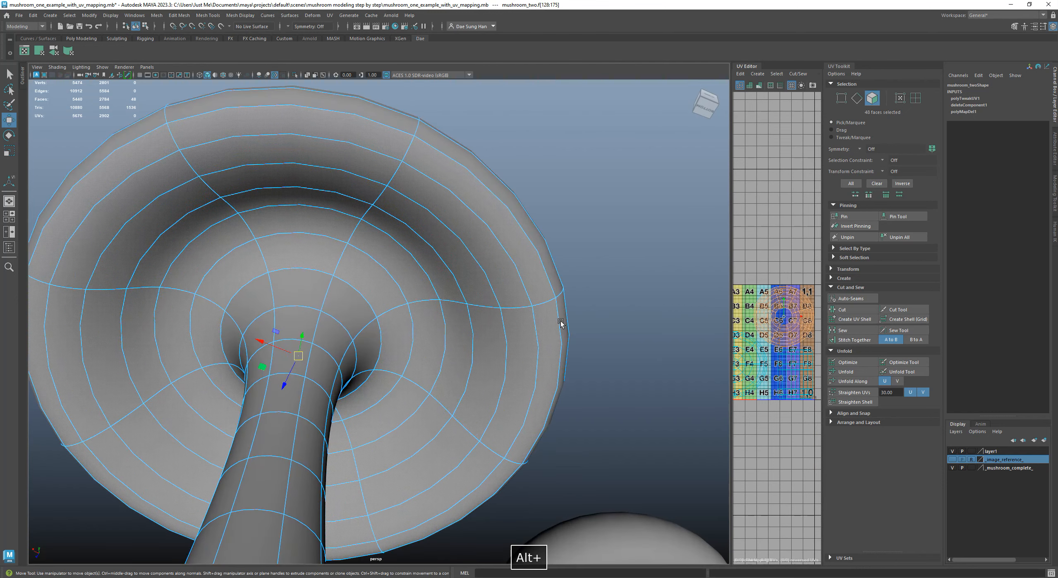
alt+drag(440, 217, 562, 342)
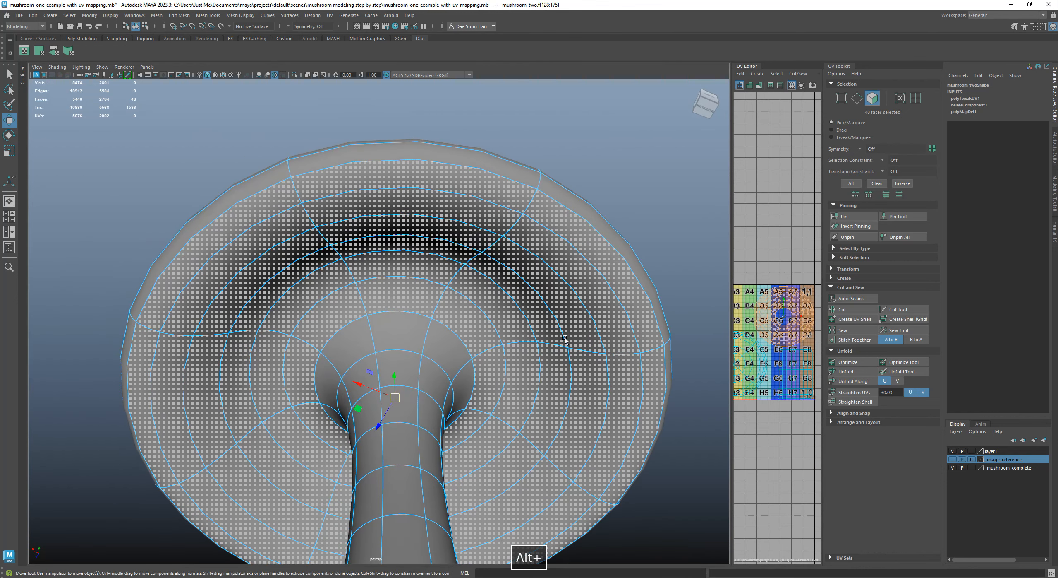
alt+right_drag(466, 455, 305, 297)
alt+drag(305, 296, 437, 321)
alt+right_drag(437, 321, 560, 352)
alt+drag(559, 352, 373, 232)
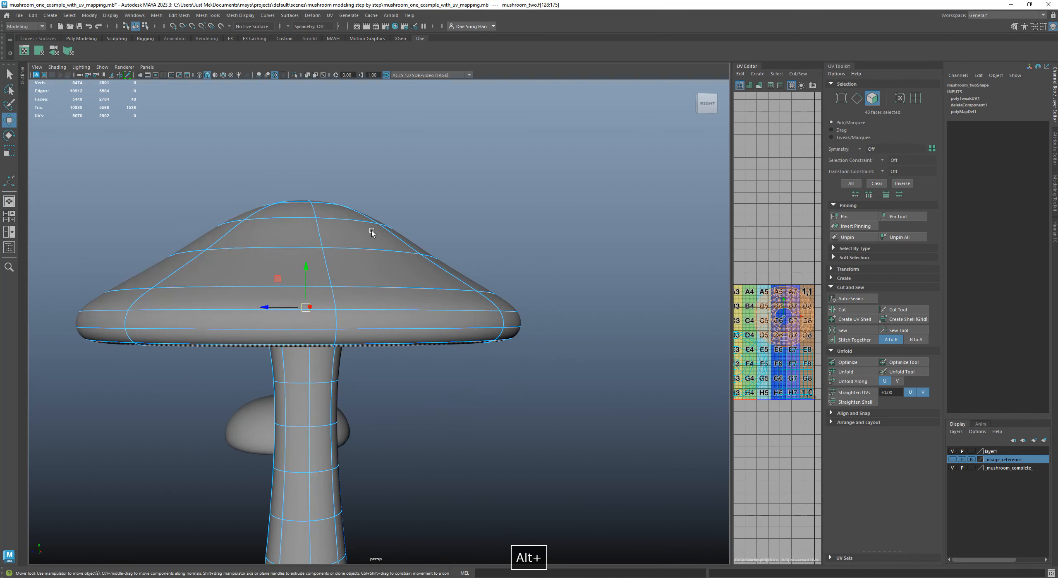
mouse_move(386, 310)
alt+mouse_down()
mouse_move(402, 319)
mouse_move(397, 245)
mouse_move(378, 319)
alt+mouse_up()
shift+click(385, 313)
key(z)
key(z)
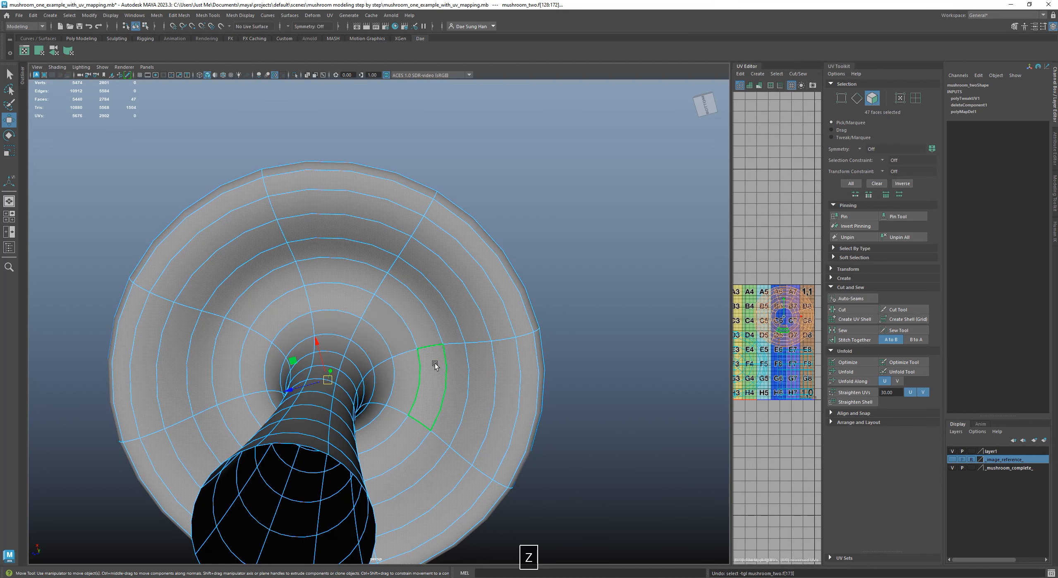
Compare the large mushroom's cap underside in smoothed and unsmoothed display from several angles
alt+drag(391, 327, 454, 376)
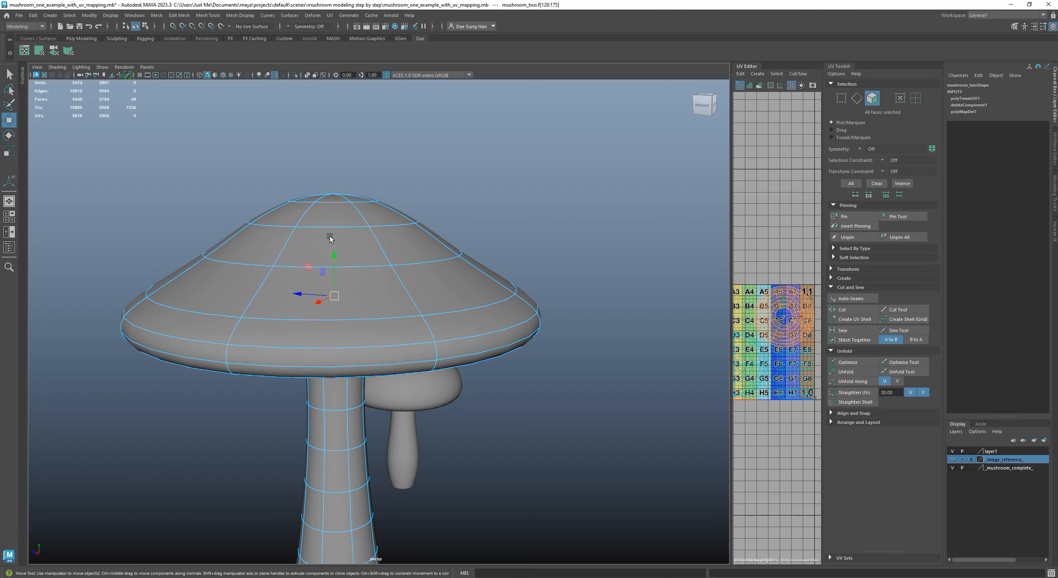
alt+drag(447, 321, 329, 196)
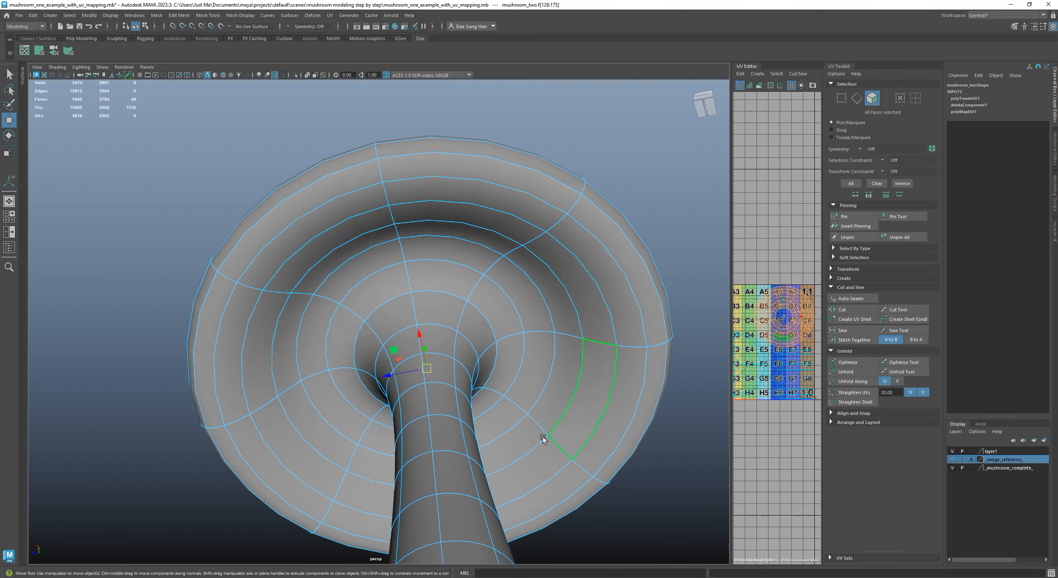
key(1)
key(3)
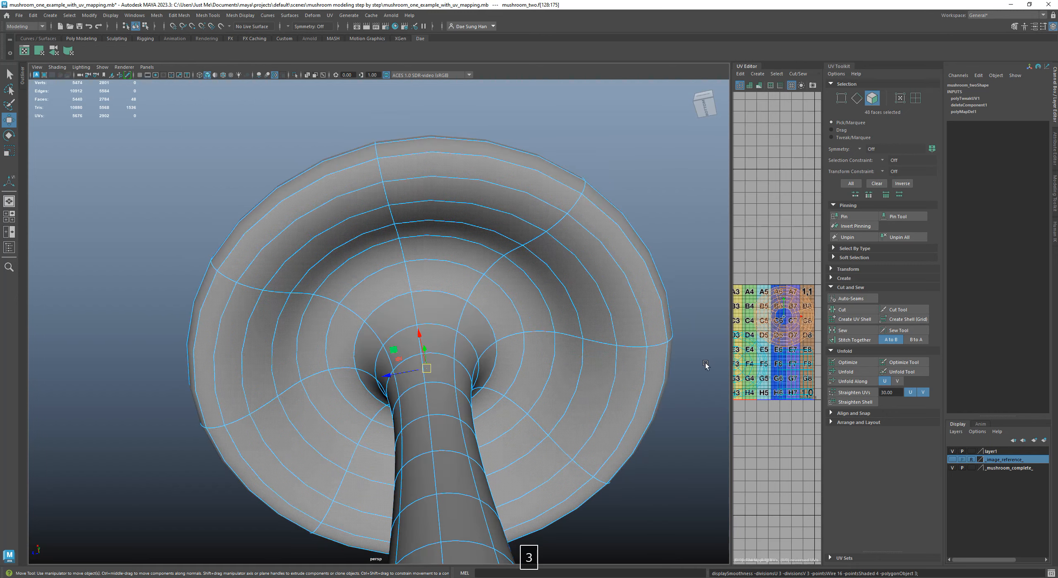
alt+drag(496, 219, 319, 300)
key(1)
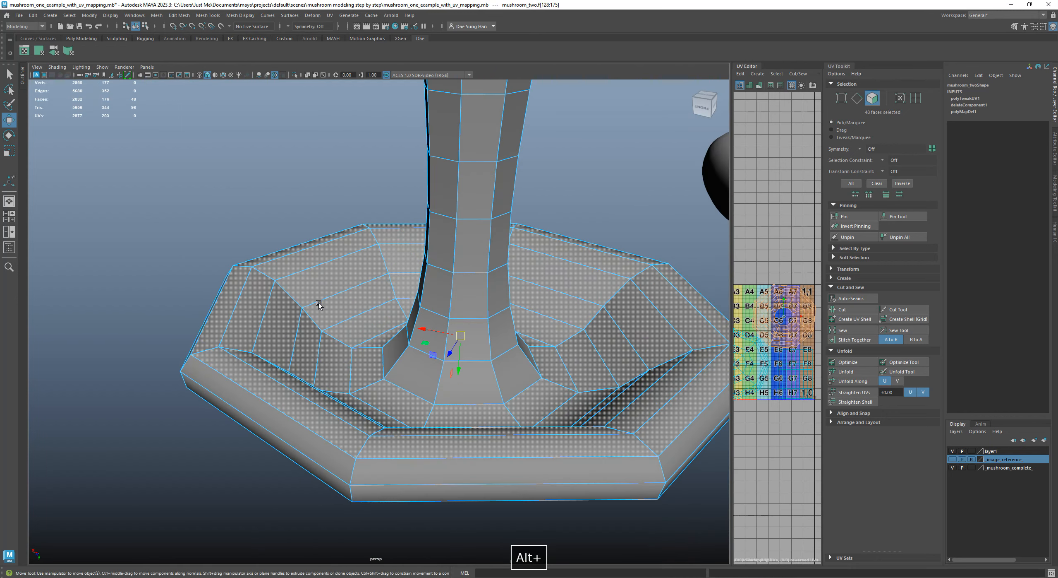
alt+drag(429, 311, 420, 236)
key(1)
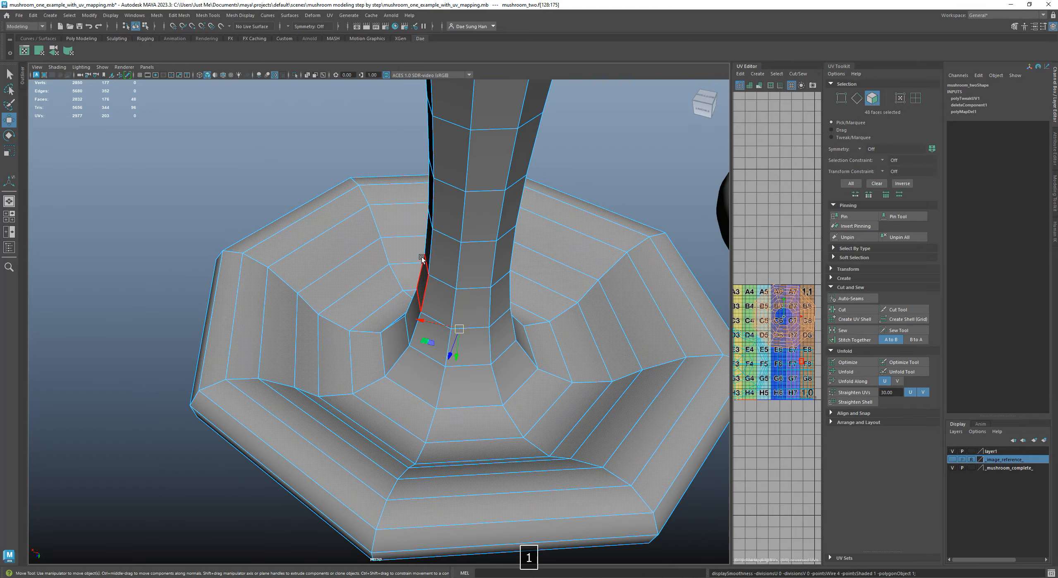
key(3)
key(1)
key(3)
Examine the smoothed underside of the large mushroom's cap around the stem from close up and from the side
alt+drag(439, 340, 543, 254)
alt+drag(374, 352, 441, 229)
alt+drag(378, 198, 438, 179)
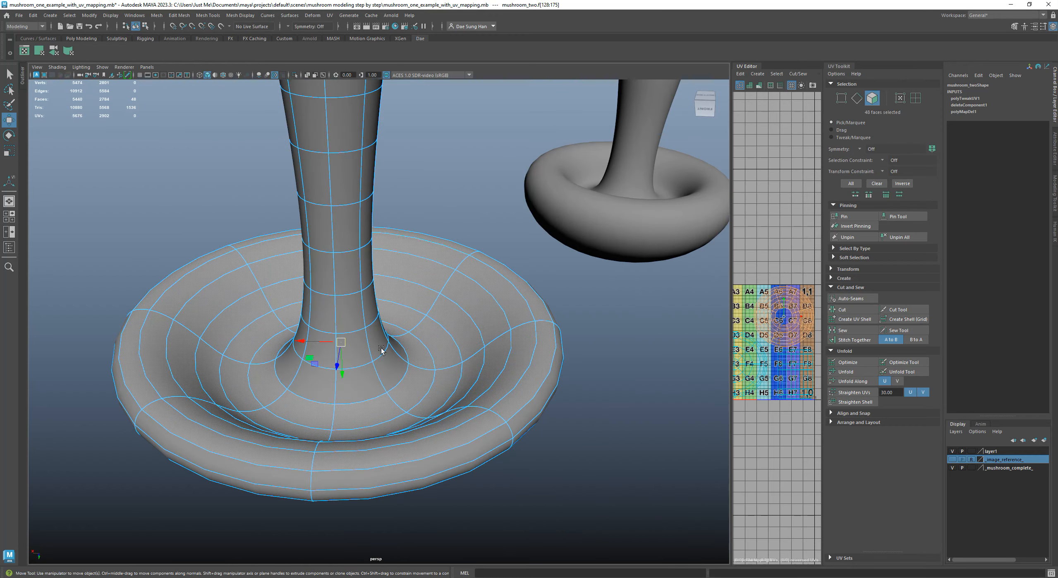
alt+drag(397, 312, 393, 307)
alt+right_drag(392, 307, 402, 358)
alt+drag(402, 359, 225, 296)
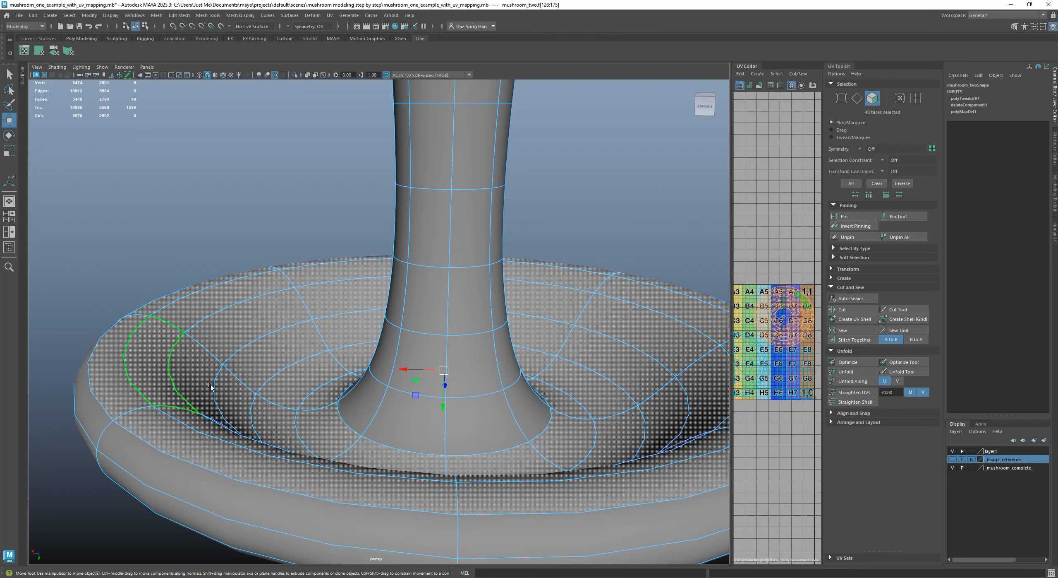
alt+drag(525, 431, 437, 318)
alt+middle_drag(509, 336, 453, 356)
alt+right_drag(453, 356, 511, 368)
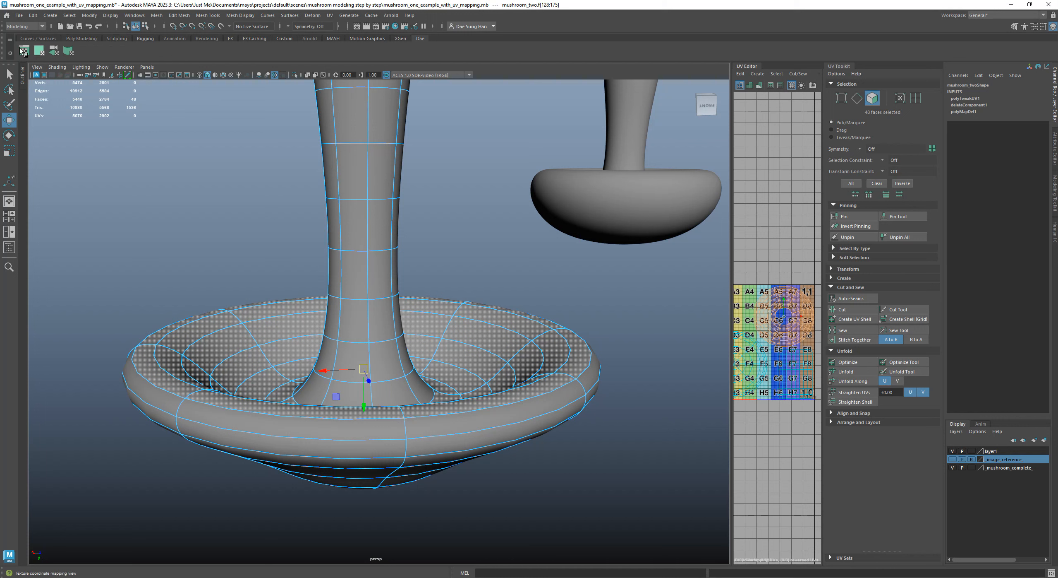
click(328, 17)
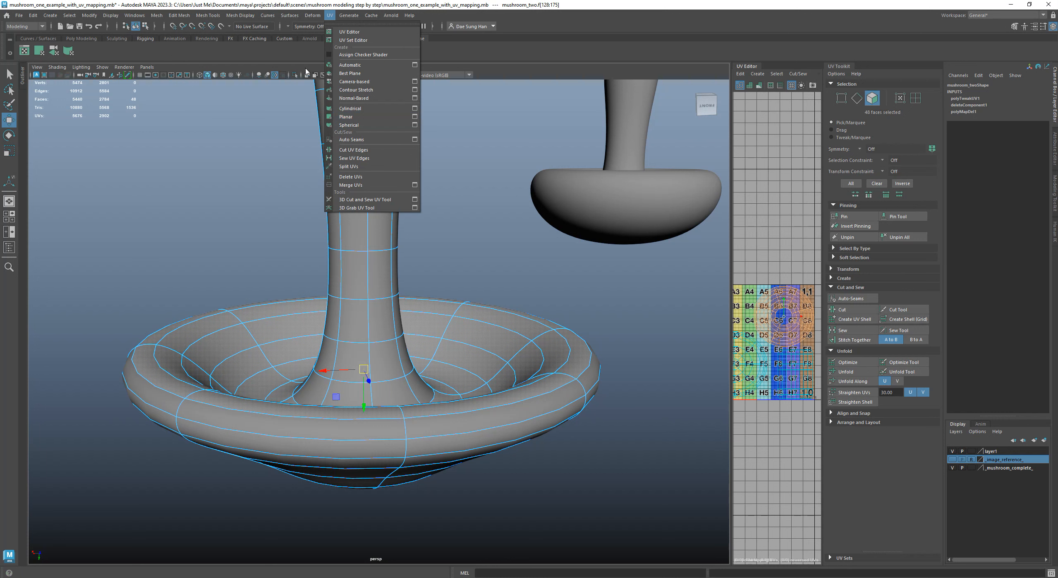
click(561, 12)
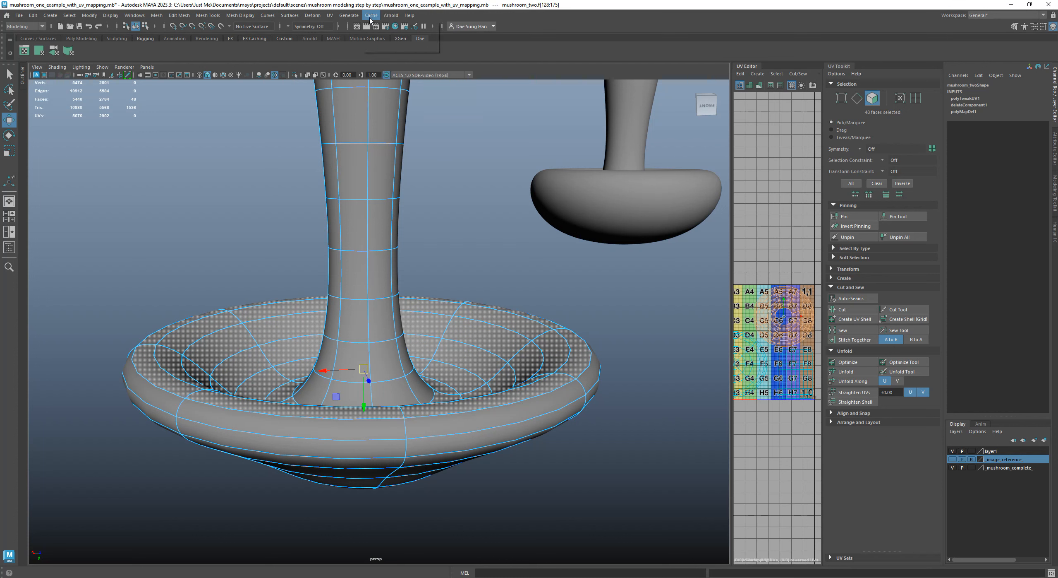
click(329, 15)
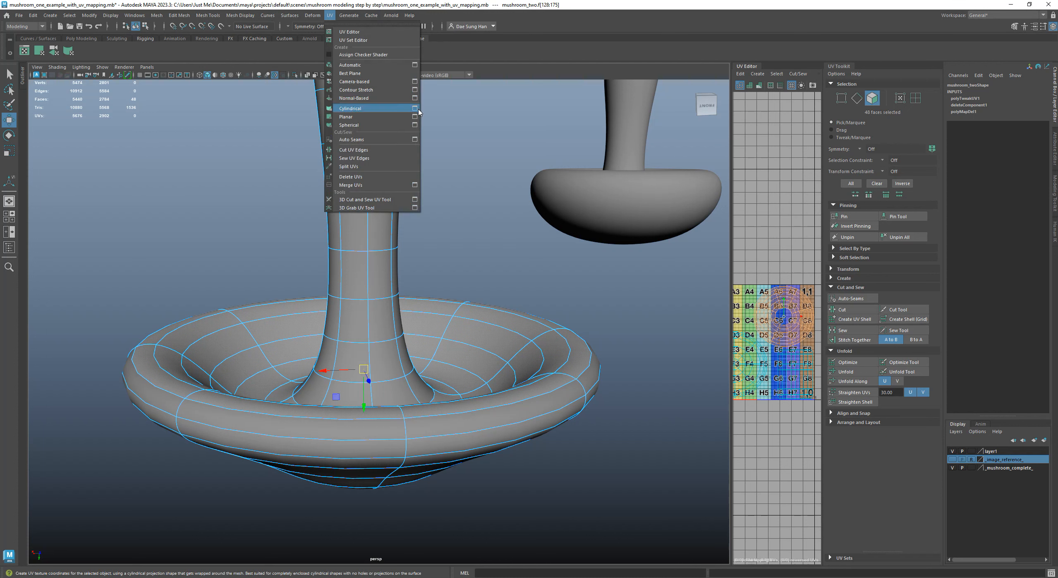
click(119, 62)
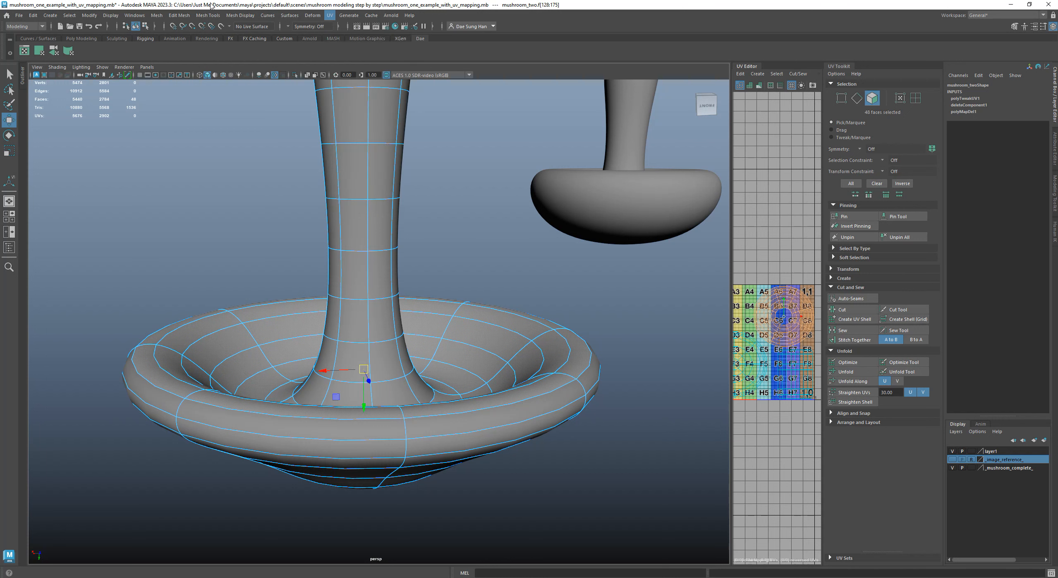
click(208, 15)
click(206, 4)
Remove the third shortcut, the one with the camera icon, from the custom shelf
right_click(58, 52)
Apply a planar mapping from the Y axis, fitted to the bounding box, to the selected underside faces of the large cap
click(39, 52)
drag(161, 118, 646, 91)
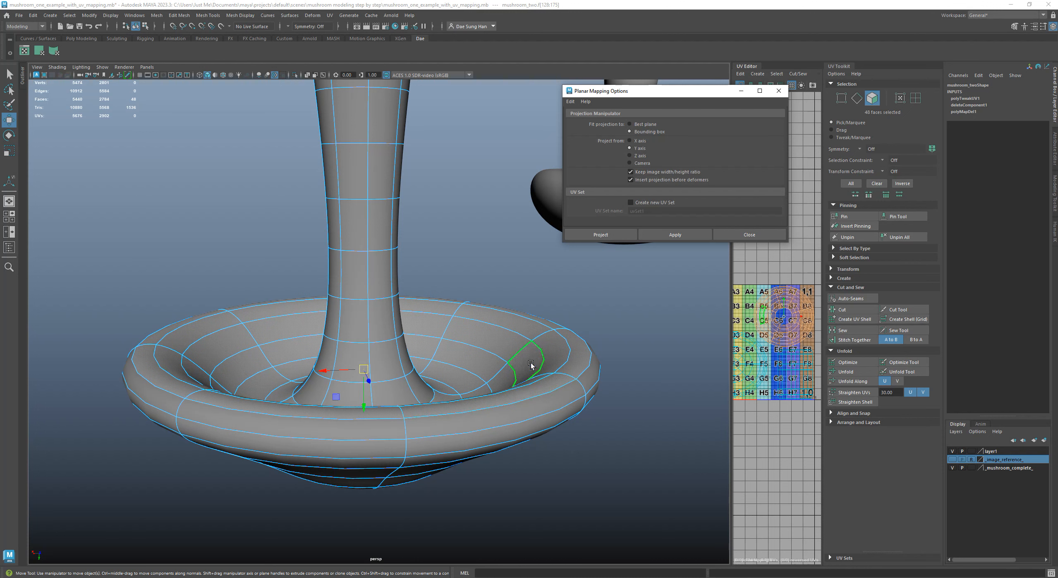
alt+right_drag(506, 342, 378, 389)
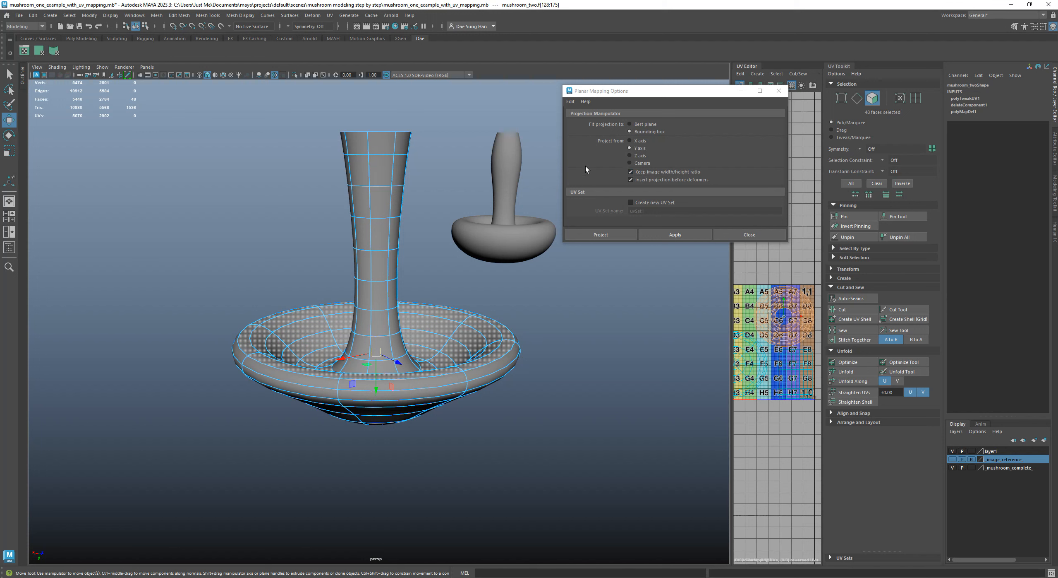
drag(676, 94, 597, 138)
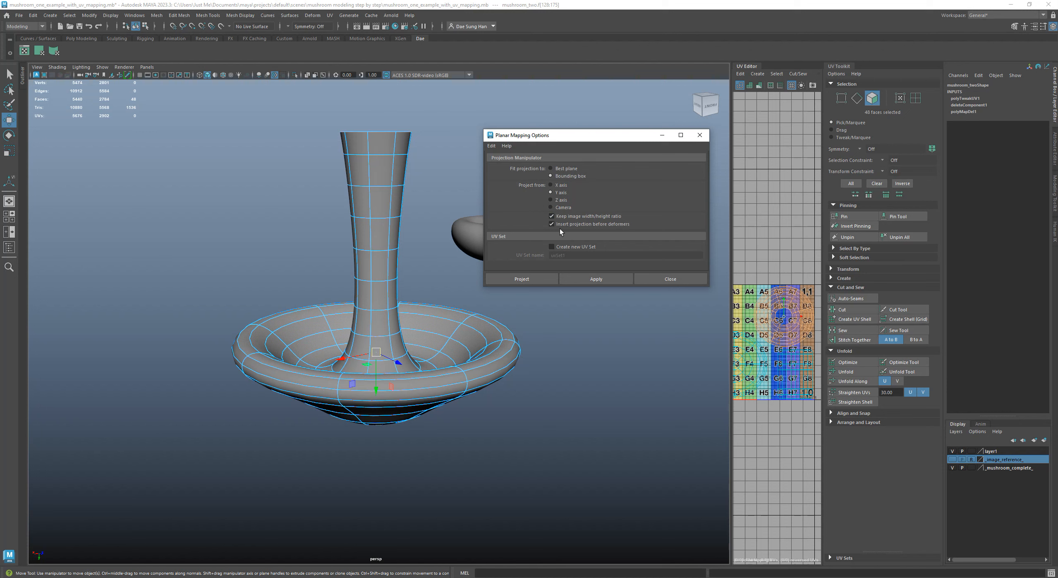
click(593, 279)
alt+drag(414, 374, 484, 443)
alt+right_drag(484, 442, 540, 422)
alt+drag(540, 422, 550, 355)
click(670, 278)
Display the models with the grid texture and examine how it lies on the cap's underside and around the stem
alt+drag(614, 301, 484, 361)
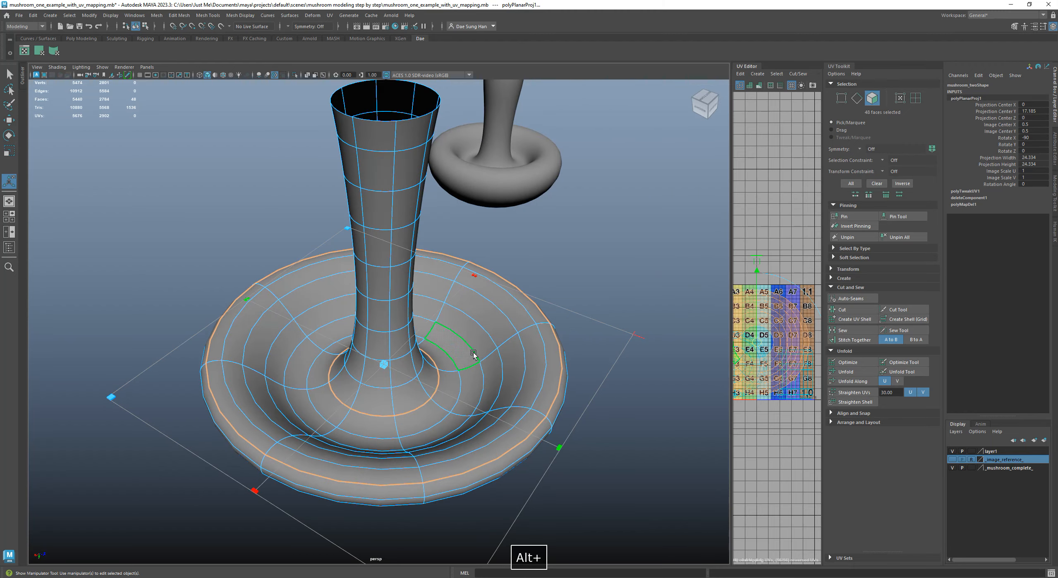
key(6)
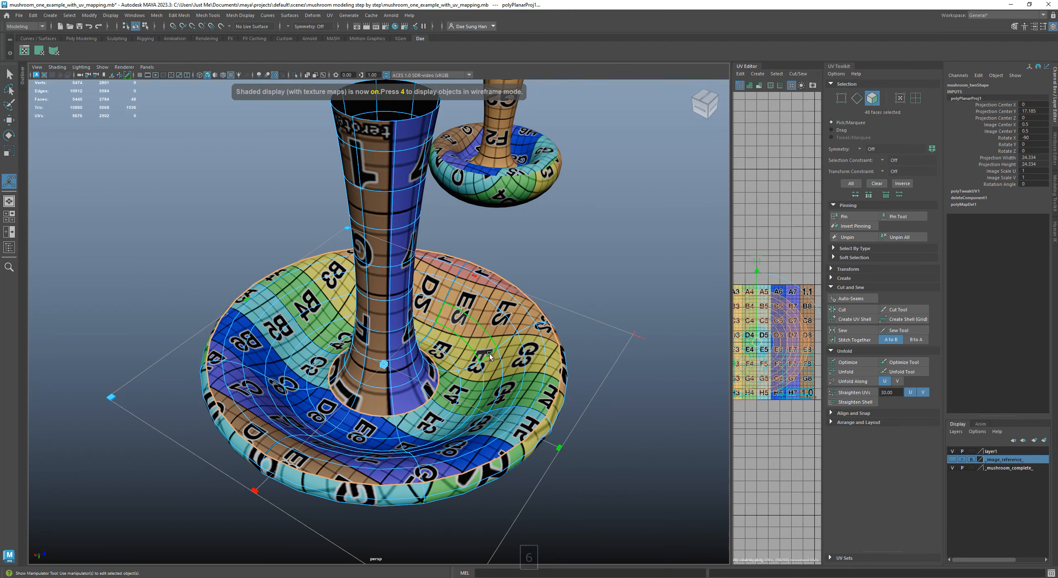
alt+right_drag(620, 455, 662, 447)
alt+drag(650, 442, 177, 422)
alt+middle_drag(178, 422, 331, 397)
alt+right_drag(290, 352, 343, 356)
alt+drag(331, 331, 363, 338)
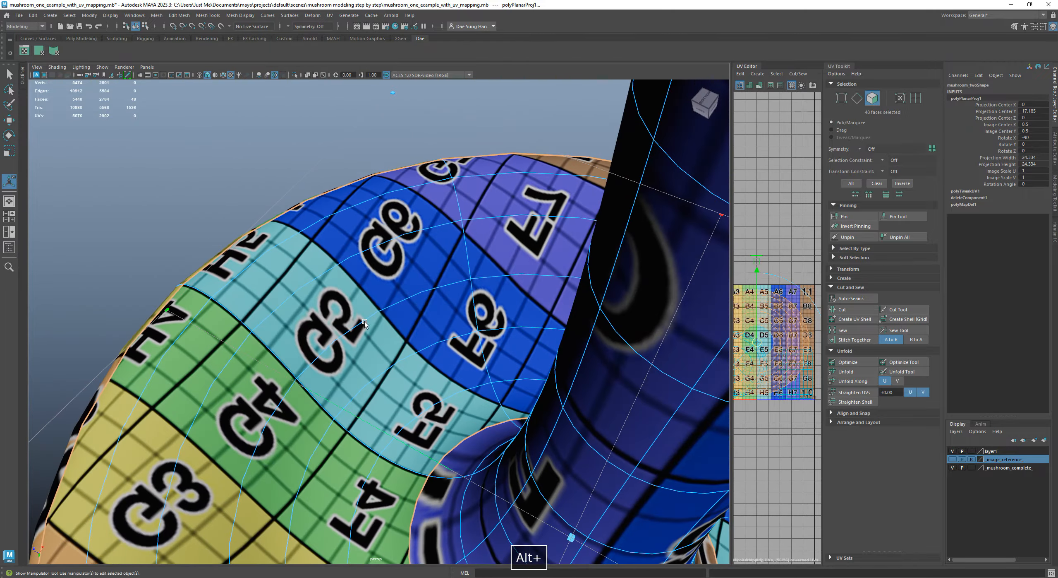
alt+right_drag(326, 365, 286, 356)
alt+drag(307, 397, 410, 331)
alt+right_drag(418, 339, 374, 335)
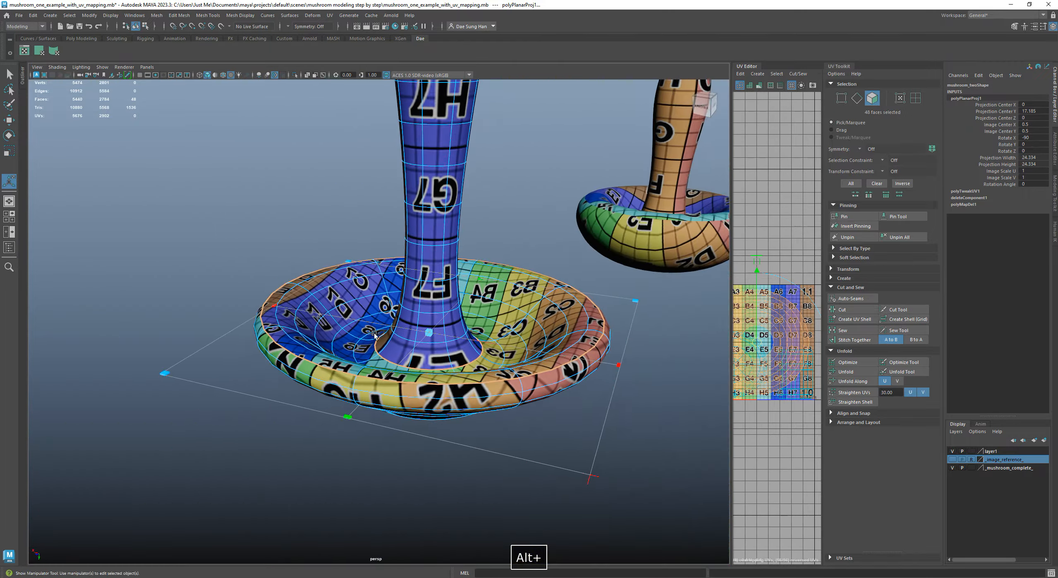
alt+drag(374, 335, 335, 362)
Enlarge the UV editor and examine the underside's projected UVs over the texture grid
drag(732, 276, 559, 278)
alt+right_drag(674, 295, 569, 296)
drag(561, 292, 383, 294)
alt+right_drag(645, 340, 572, 340)
alt+middle_drag(572, 340, 659, 332)
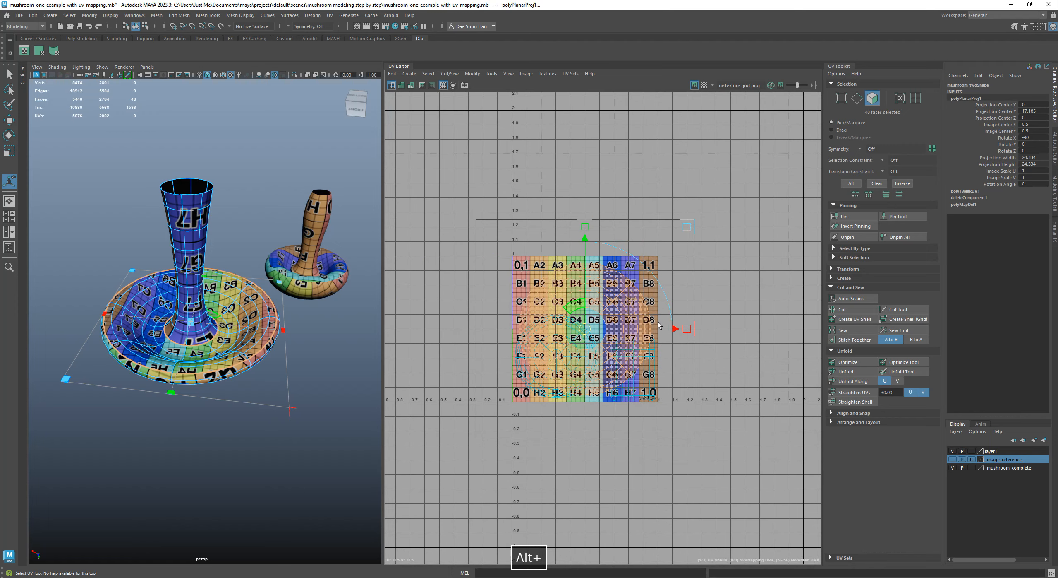
alt+right_drag(660, 332, 712, 351)
alt+middle_drag(674, 284, 714, 266)
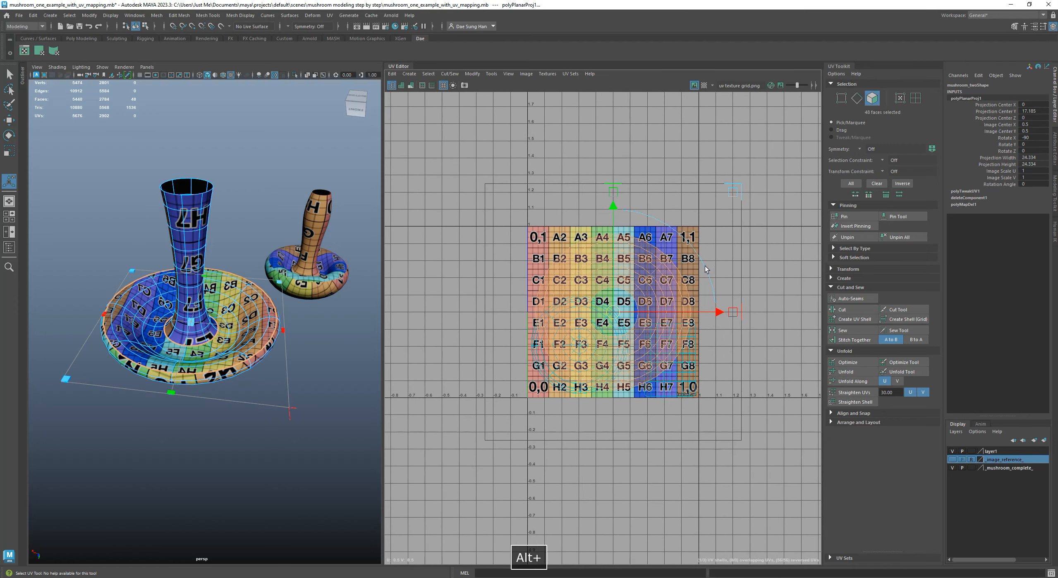
alt+right_drag(714, 266, 743, 275)
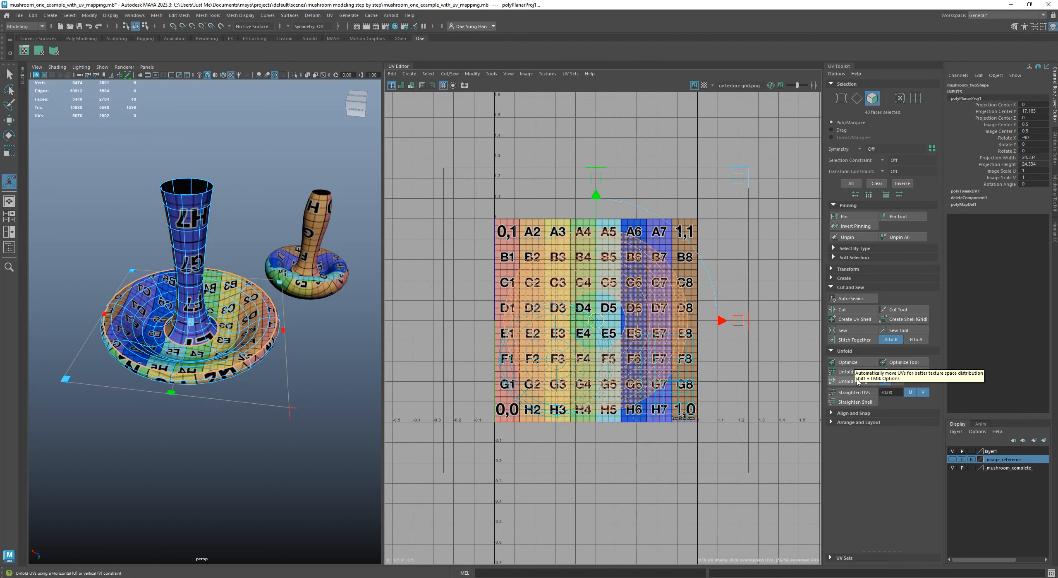
Try Optimize on the underside's UVs and undo it
click(848, 362)
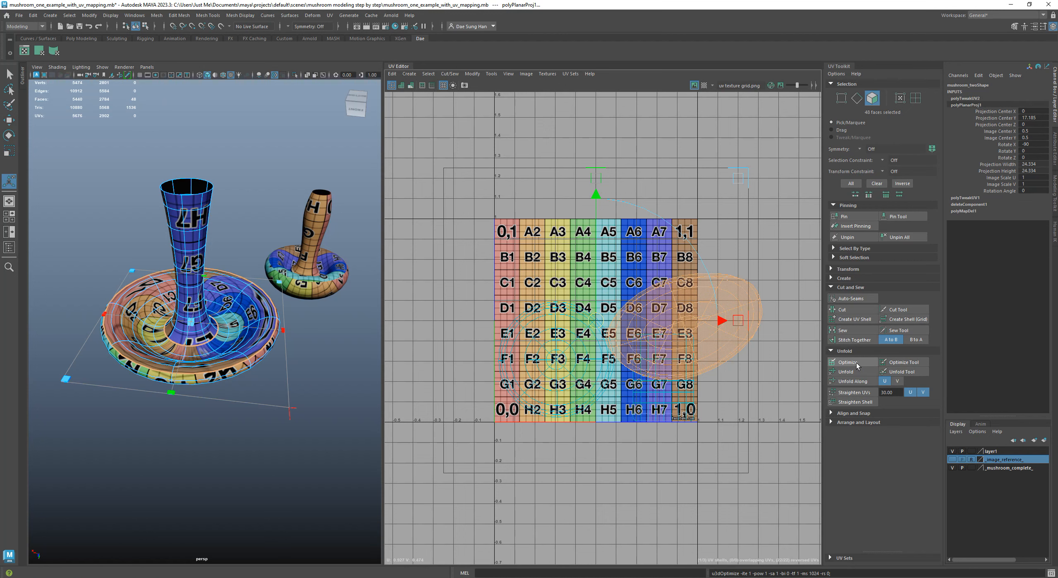
key(z)
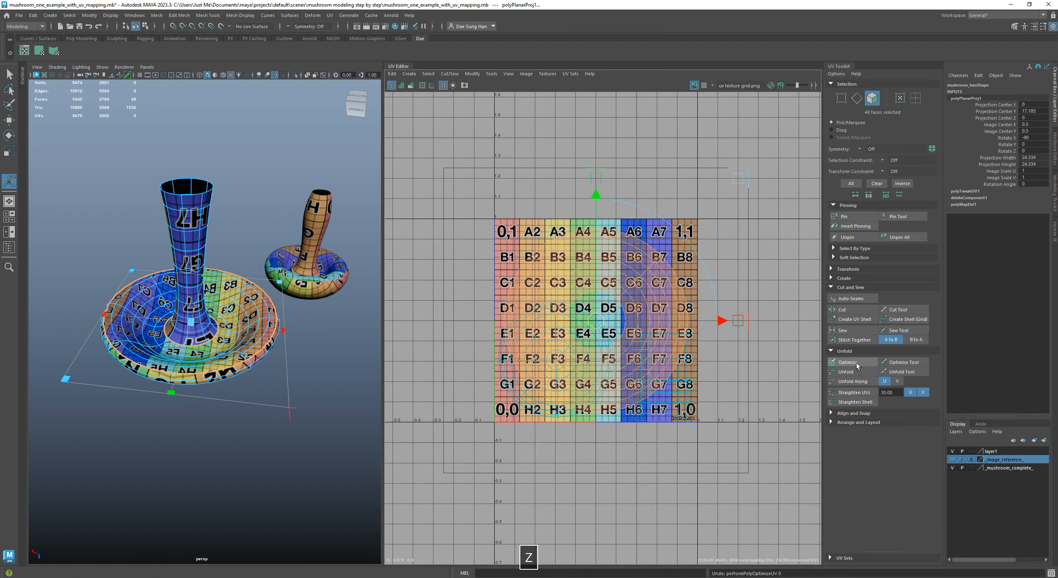
Unfold the UVs of the cap's underside and check the grid texture on the model from below
click(853, 371)
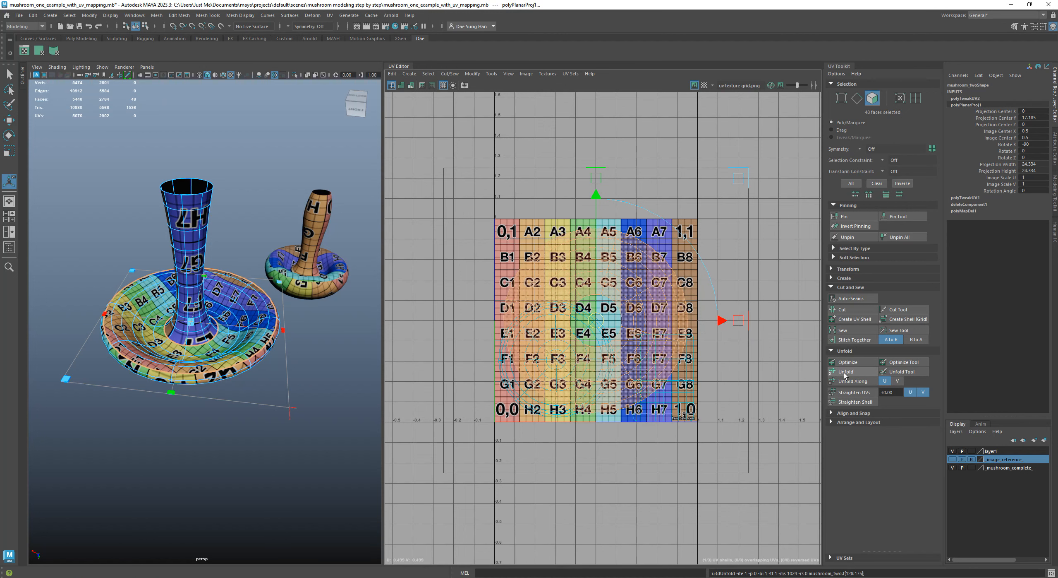
alt+right_drag(217, 291, 253, 295)
alt+drag(253, 296, 269, 317)
drag(383, 269, 516, 276)
alt+right_drag(368, 282, 347, 278)
alt+drag(347, 278, 356, 296)
alt+right_drag(356, 296, 325, 283)
alt+drag(324, 283, 330, 275)
alt+middle_drag(330, 274, 356, 286)
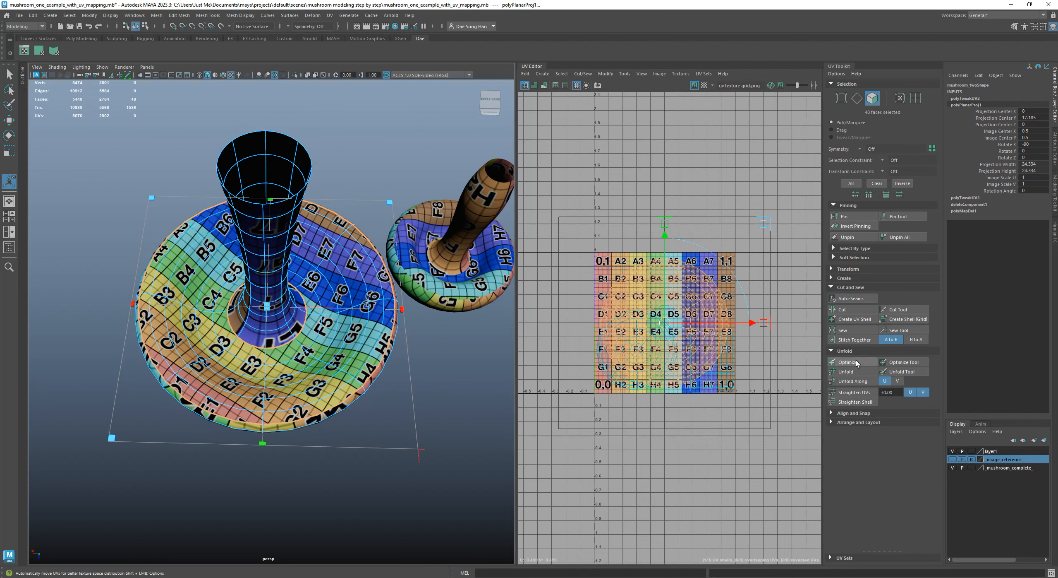
click(855, 372)
alt+drag(259, 340, 342, 352)
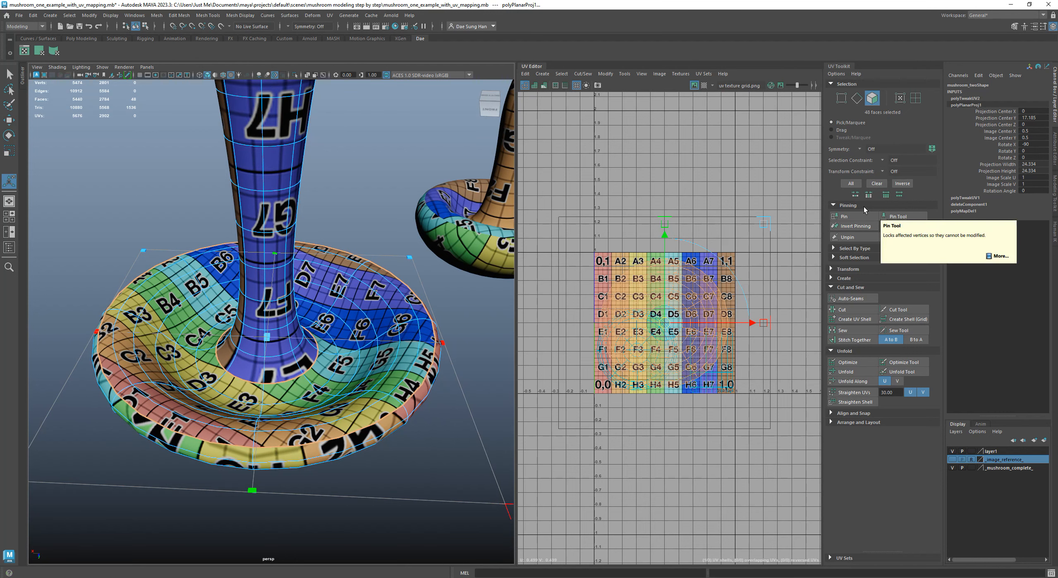
alt+drag(330, 349, 268, 331)
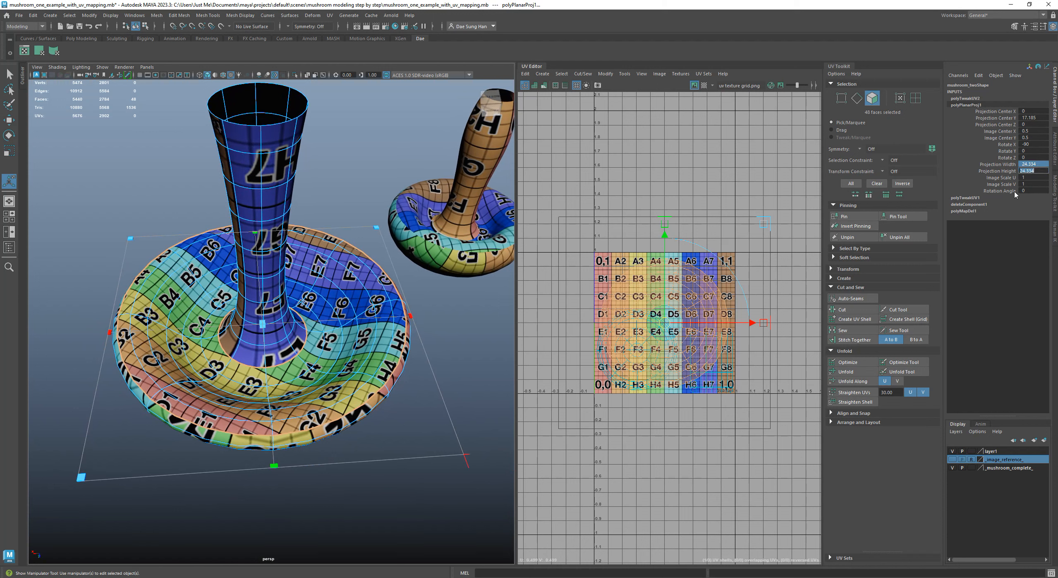
Set the planar projection's width and height to 25
text(25)
key(Return)
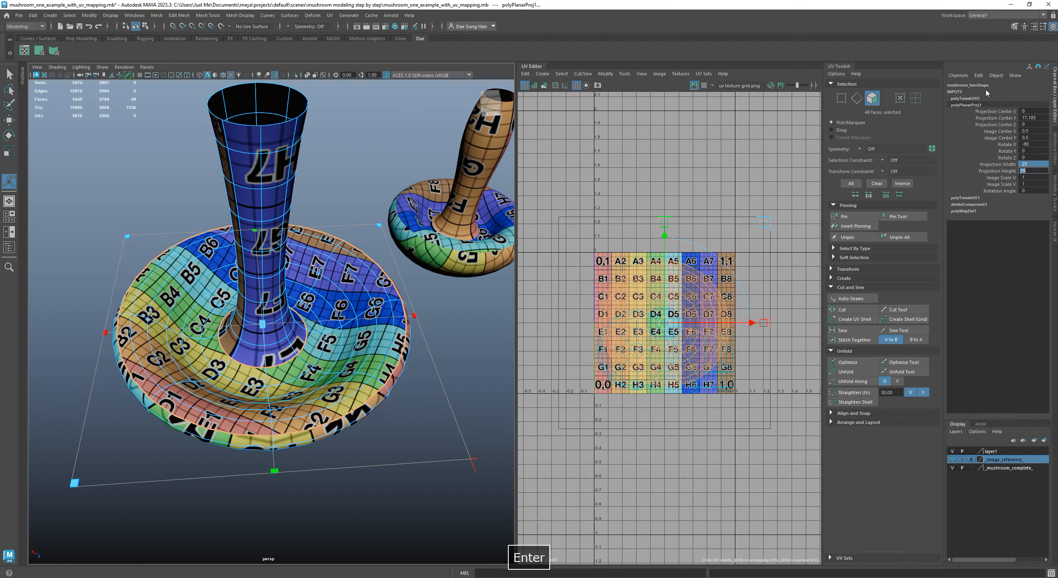
alt+drag(202, 442, 409, 406)
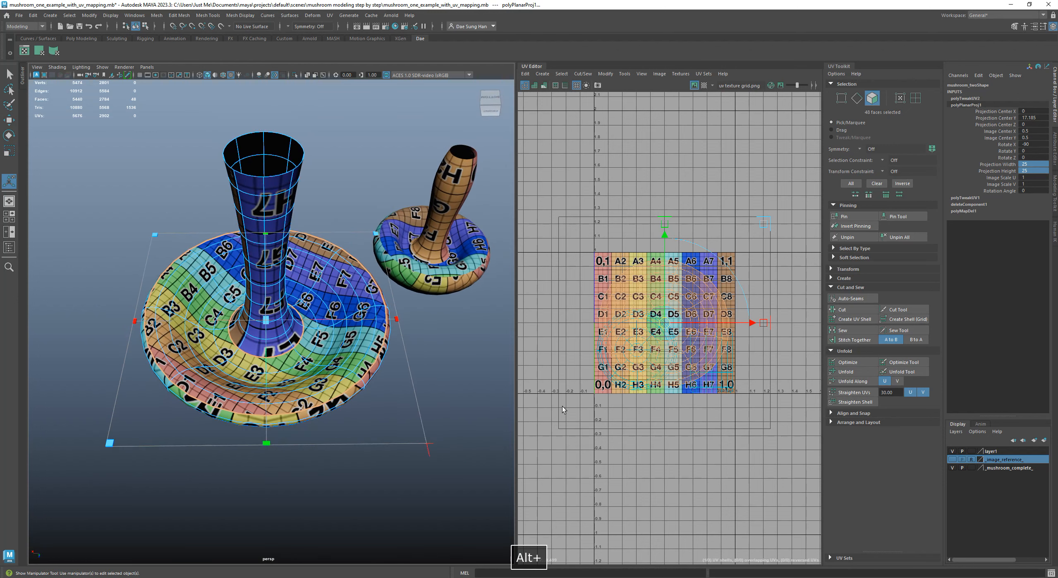
Move the underside's projected UVs along U out of the texture tile, to an image center X of about -0.69
scroll(763, 417, down, 3)
drag(755, 341, 646, 344)
alt+drag(271, 364, 339, 348)
scroll(263, 320, down, 4)
alt+middle_drag(633, 336, 516, 321)
Select the faces of the large mushroom's stem and turn off the texture display
alt+drag(267, 335, 285, 286)
alt+right_drag(285, 286, 318, 269)
alt+drag(318, 269, 250, 307)
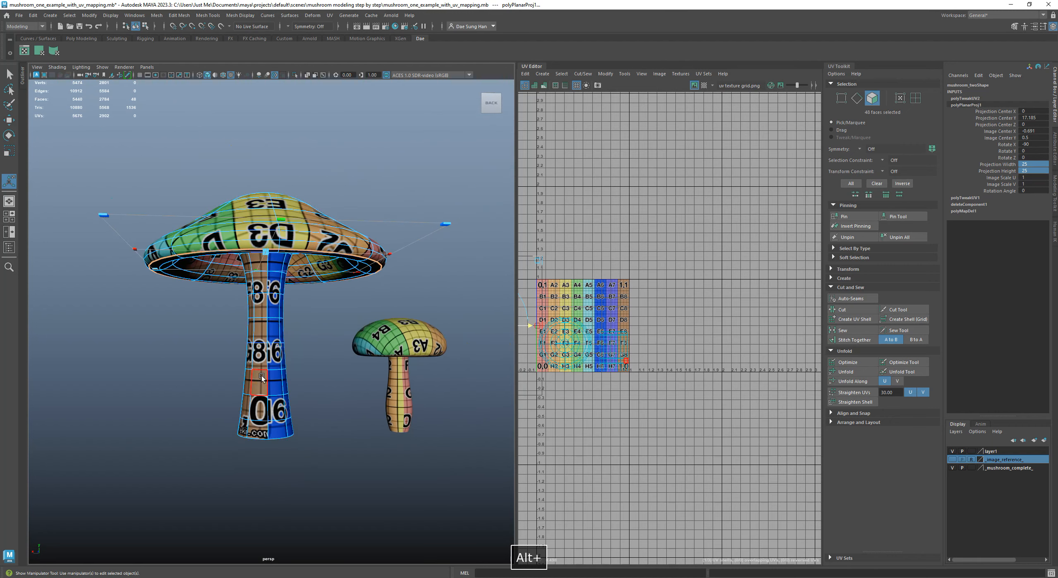
alt+right_drag(257, 378, 273, 376)
click(330, 467)
alt+drag(325, 404, 318, 407)
mouse_move(345, 482)
mouse_down()
mouse_move(229, 392)
mouse_move(220, 288)
mouse_up()
mouse_move(223, 290)
alt+mouse_down()
mouse_move(291, 324)
mouse_move(342, 229)
mouse_move(344, 324)
mouse_move(334, 331)
mouse_move(280, 244)
mouse_move(294, 215)
alt+mouse_up()
key(5)
Add the ring of eight faces at the top of the large mushroom's stem to the selection
alt+right_drag(294, 215, 248, 325)
alt+drag(248, 325, 307, 327)
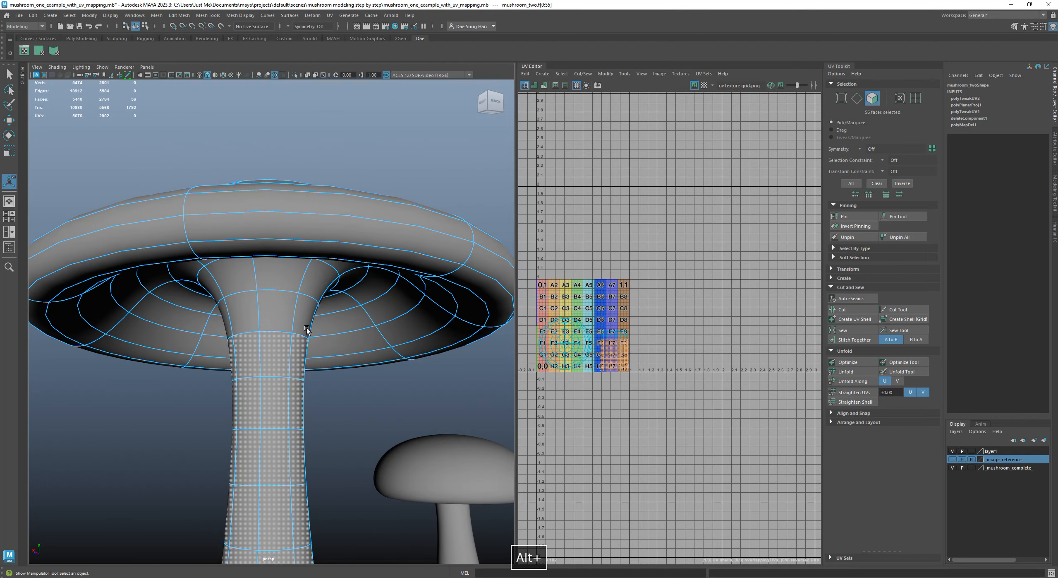
shift+click(286, 312)
shift+click(242, 313)
alt+drag(183, 308, 336, 302)
shift+click(304, 314)
shift+click(277, 315)
shift+click(244, 314)
alt+drag(244, 313, 330, 300)
shift+click(291, 314)
shift+click(264, 312)
shift+click(237, 313)
alt+drag(237, 312, 314, 272)
Show the large mushroom unsmoothed and add the remaining two rings of faces on the stem's flared top to the selection
key(1)
shift+click(317, 213)
shift+click(244, 212)
shift+click(137, 233)
alt+drag(131, 232, 263, 220)
shift+click(285, 212)
shift+click(178, 220)
alt+drag(178, 219, 293, 222)
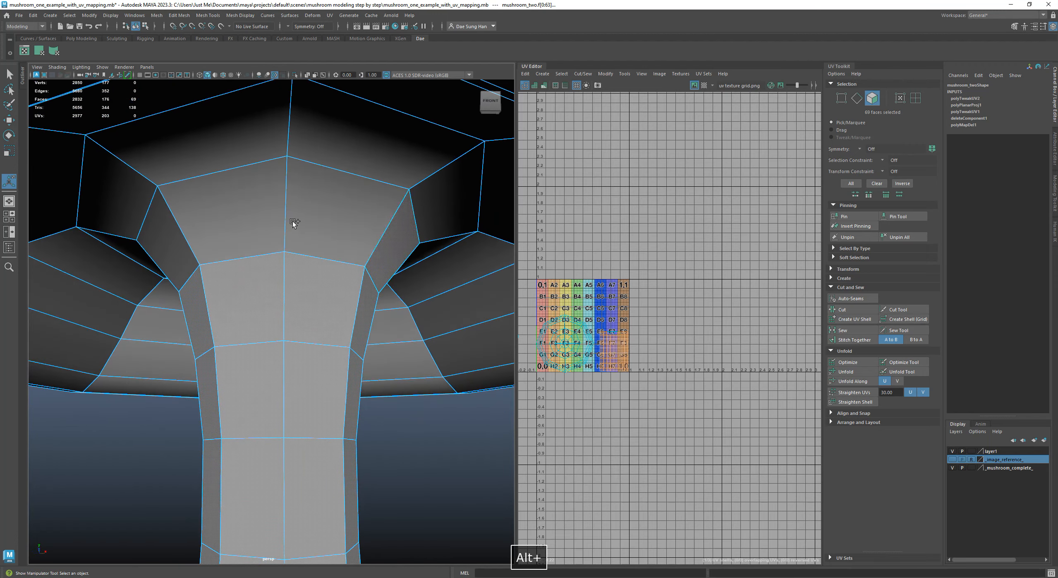
shift+click(297, 222)
shift+click(235, 215)
shift+click(186, 237)
alt+drag(185, 237, 309, 206)
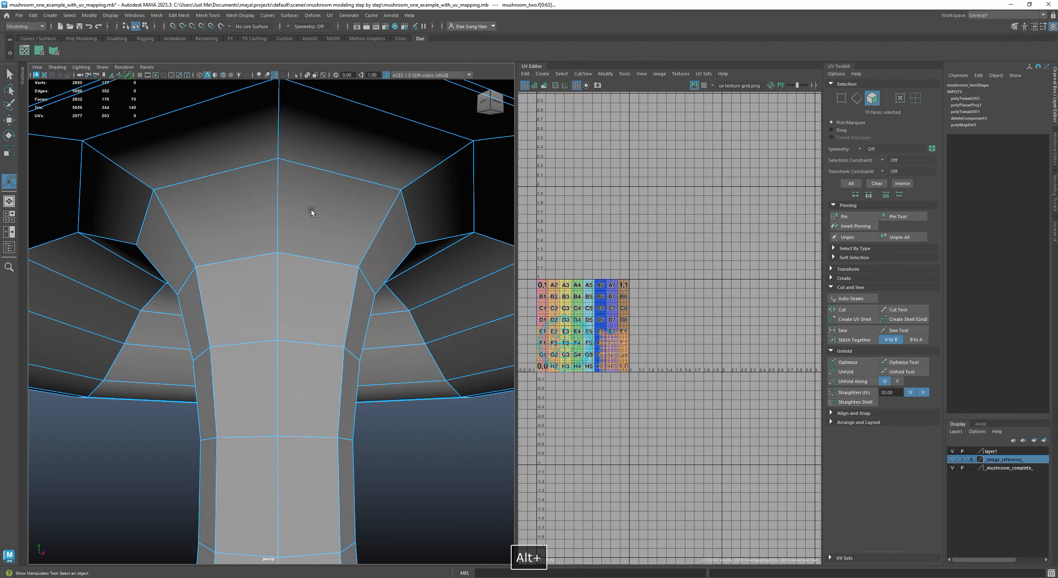
shift+click(308, 206)
shift+click(275, 235)
Check the selected stem faces from several sides in wireframe, shaded and smooth-preview display
scroll(287, 273, down, 8)
alt+drag(289, 285, 347, 298)
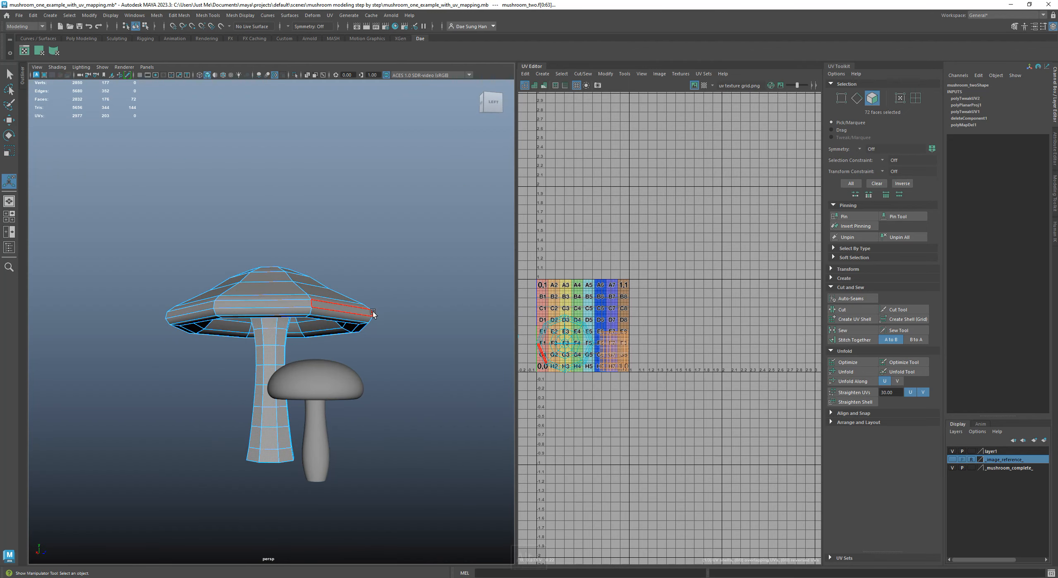
key(4)
mouse_move(402, 353)
alt+mouse_down()
mouse_move(347, 304)
mouse_move(236, 335)
mouse_move(209, 325)
mouse_move(199, 291)
mouse_move(189, 371)
mouse_move(201, 355)
mouse_move(329, 364)
mouse_move(338, 336)
alt+mouse_up()
key(5)
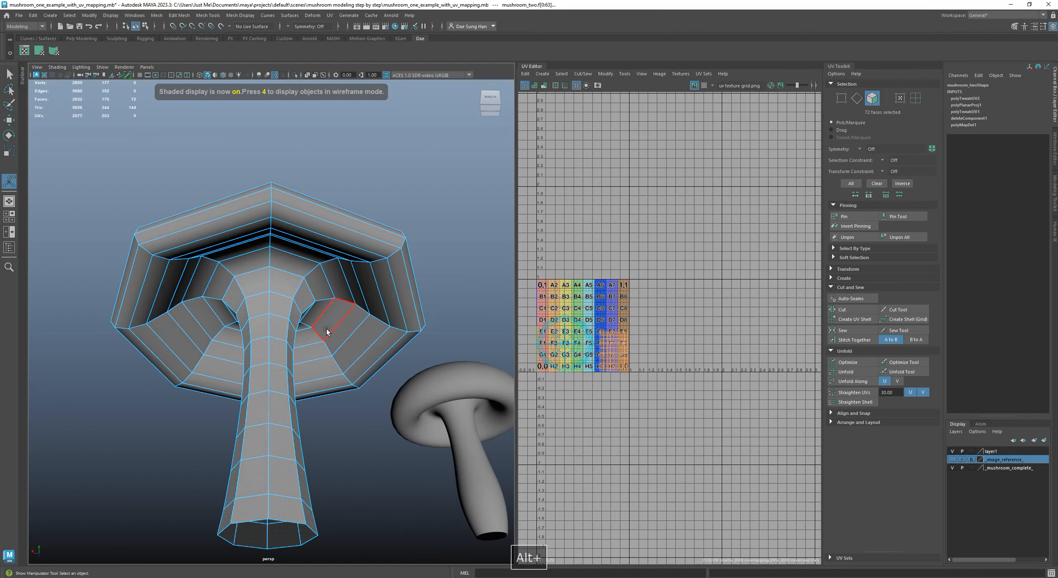
key(3)
alt+drag(362, 380, 416, 385)
alt+right_drag(416, 385, 307, 343)
alt+drag(281, 318, 212, 348)
alt+drag(313, 340, 337, 372)
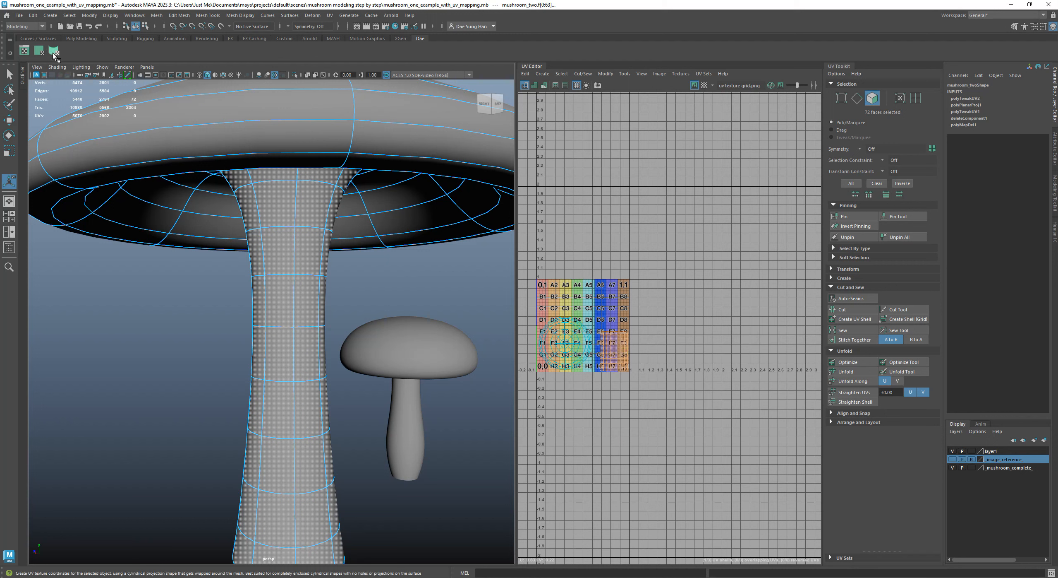
Apply a cylindrical UV projection to the selected stem faces and turn on the viewport's texture display
click(330, 16)
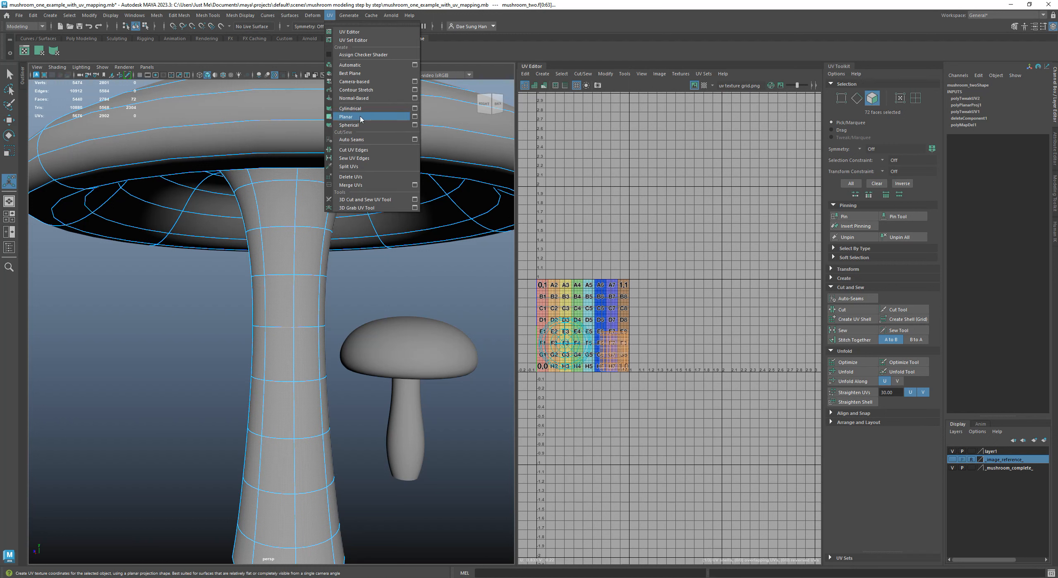
click(57, 51)
click(55, 50)
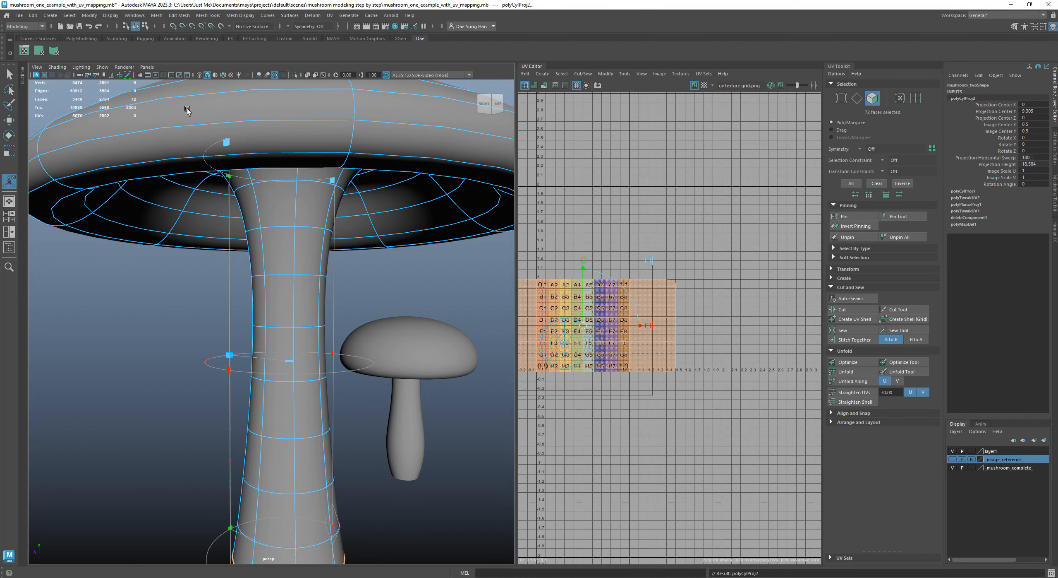
alt+scroll(288, 286, down, 5)
alt+drag(295, 307, 241, 292)
alt+right_drag(241, 292, 265, 286)
alt+middle_drag(265, 286, 289, 201)
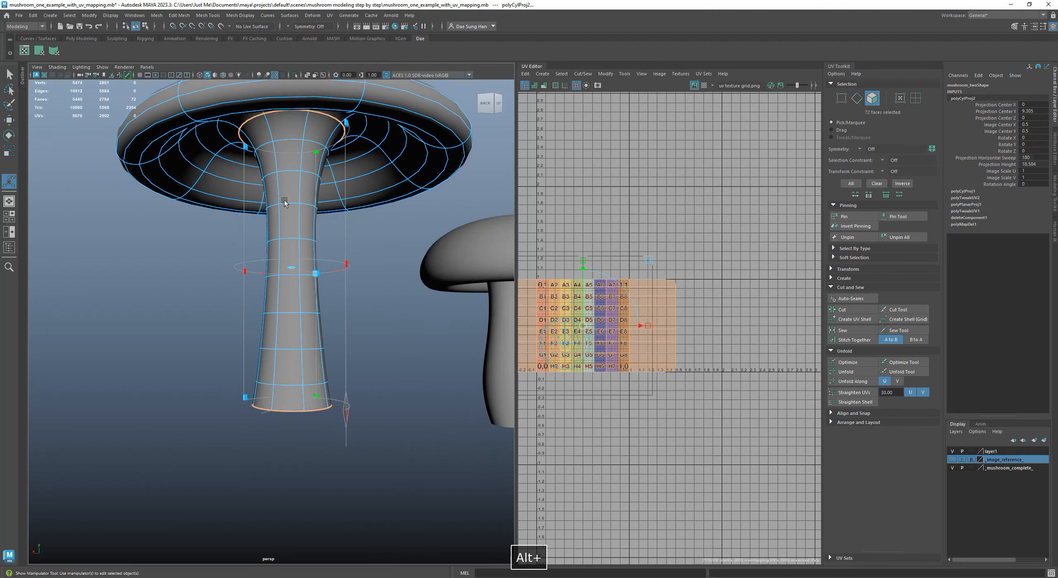
alt+right_drag(289, 200, 345, 201)
alt+drag(345, 200, 336, 198)
alt+right_drag(336, 198, 292, 185)
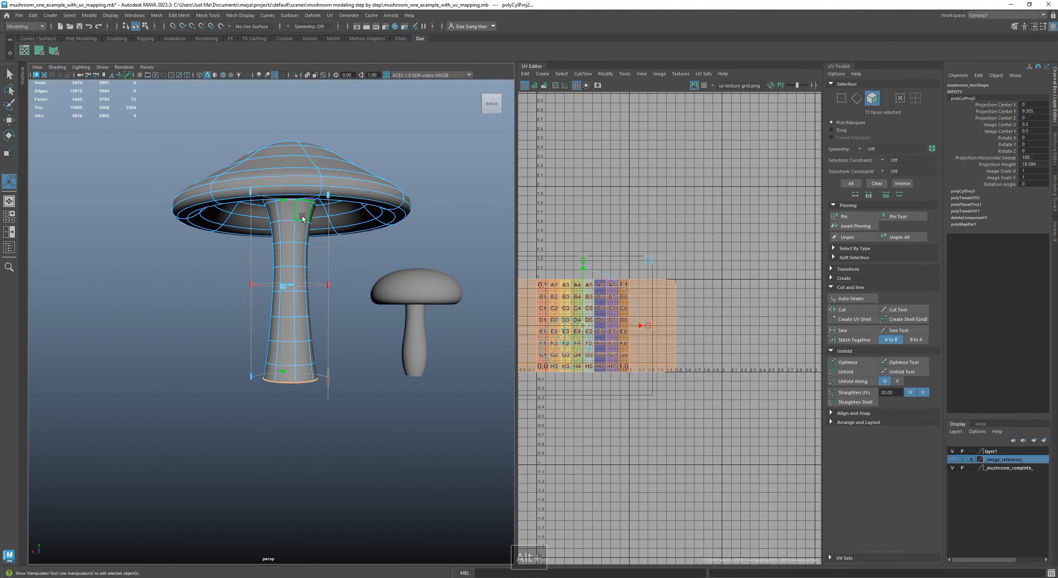
key(6)
alt+drag(302, 216, 413, 247)
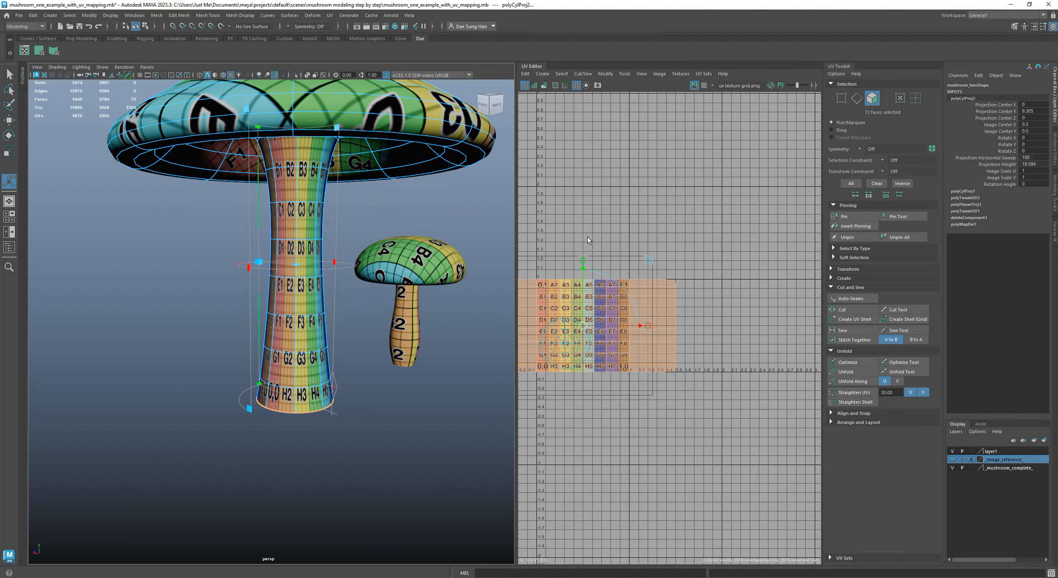
Widen the UV Editor so that the stem's projected UVs and the texture tile fit in it
drag(516, 188, 423, 198)
mouse_move(567, 261)
alt+right_down()
mouse_move(672, 282)
mouse_move(579, 265)
alt+right_up()
alt+middle_drag(469, 242, 554, 161)
alt+middle_drag(690, 232, 665, 274)
alt+right_drag(665, 274, 761, 300)
alt+right_drag(662, 339, 612, 308)
alt+middle_drag(612, 308, 677, 302)
Set the stem's cylindrical projection to a horizontal sweep of 360 and a projection height of 25
alt+right_drag(259, 250, 361, 282)
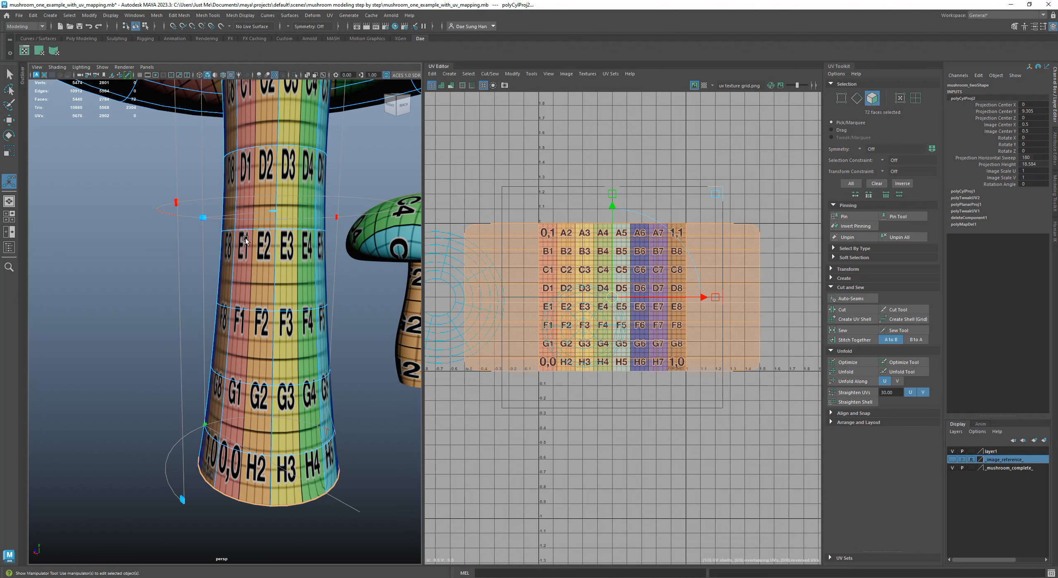
alt+drag(342, 245, 306, 215)
alt+right_drag(293, 201, 233, 182)
alt+drag(244, 264, 246, 240)
alt+right_drag(248, 244, 309, 273)
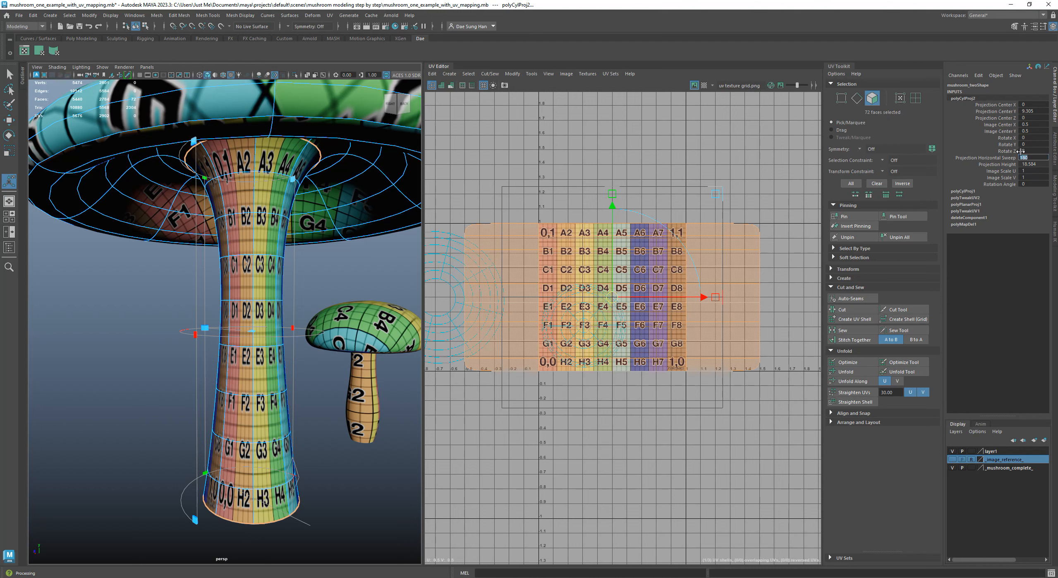
text(360)
key(Return)
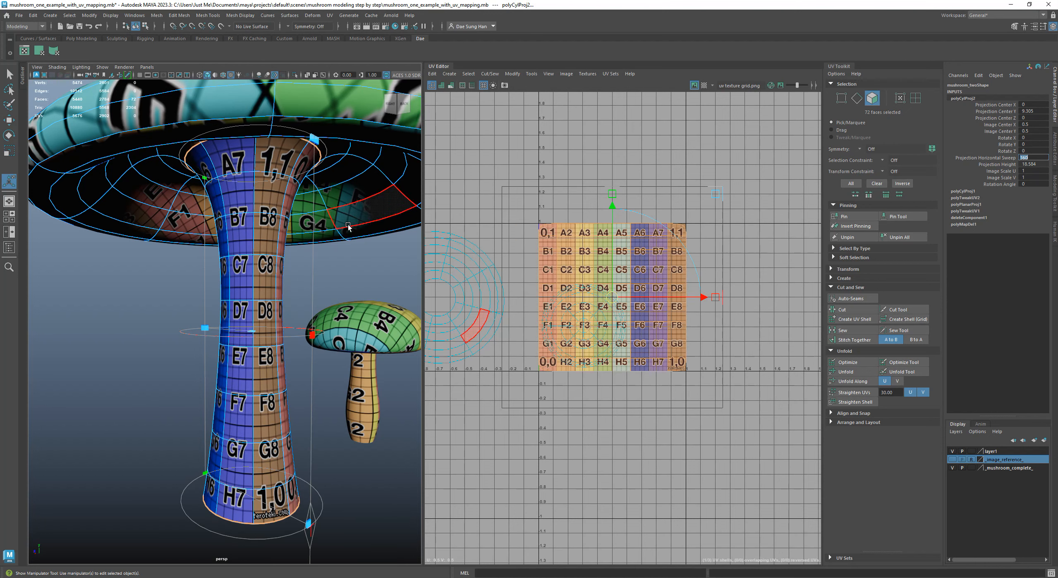
alt+right_drag(335, 258, 294, 223)
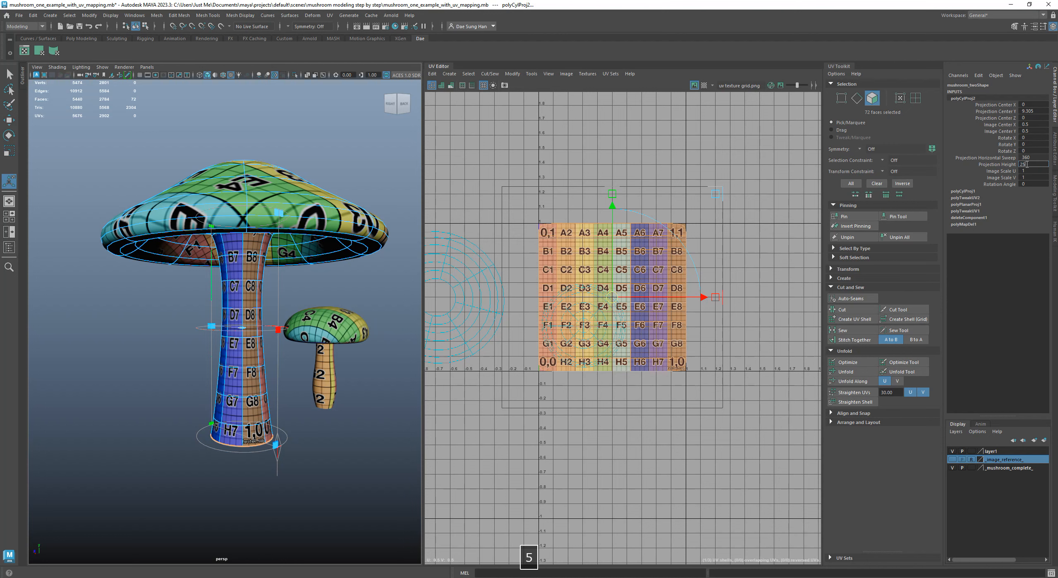
key(Return)
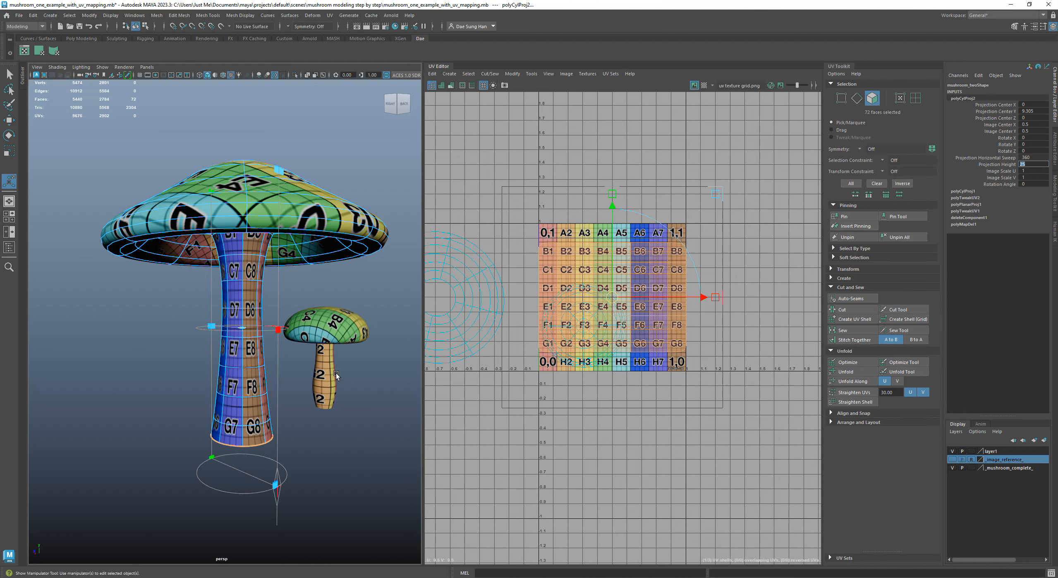
Examine the stem's cylindrical UVs in the UV Editor and the wrapped checker texture around the model
alt+right_drag(653, 343, 617, 321)
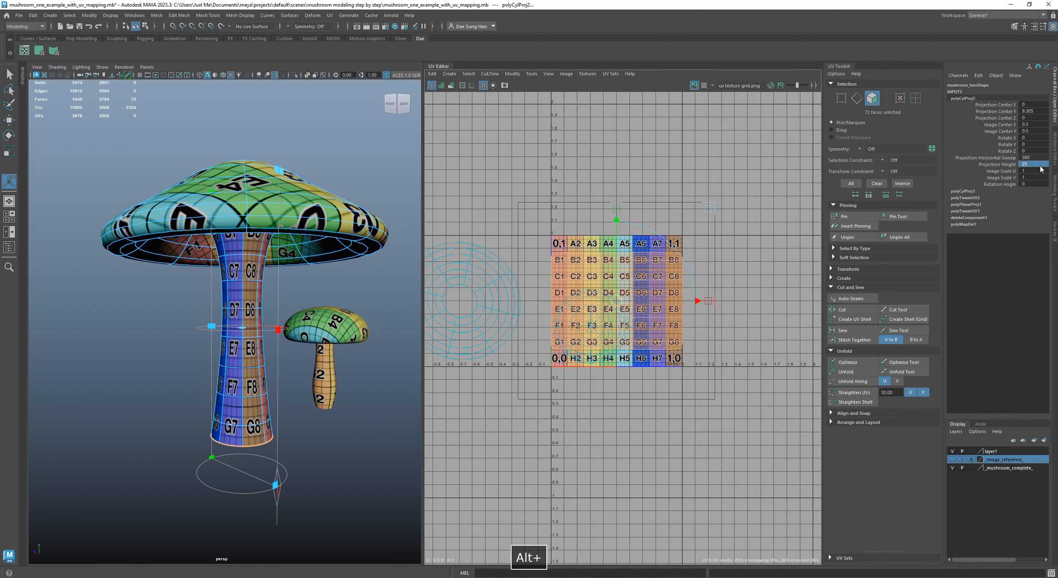
alt+middle_drag(567, 272, 699, 265)
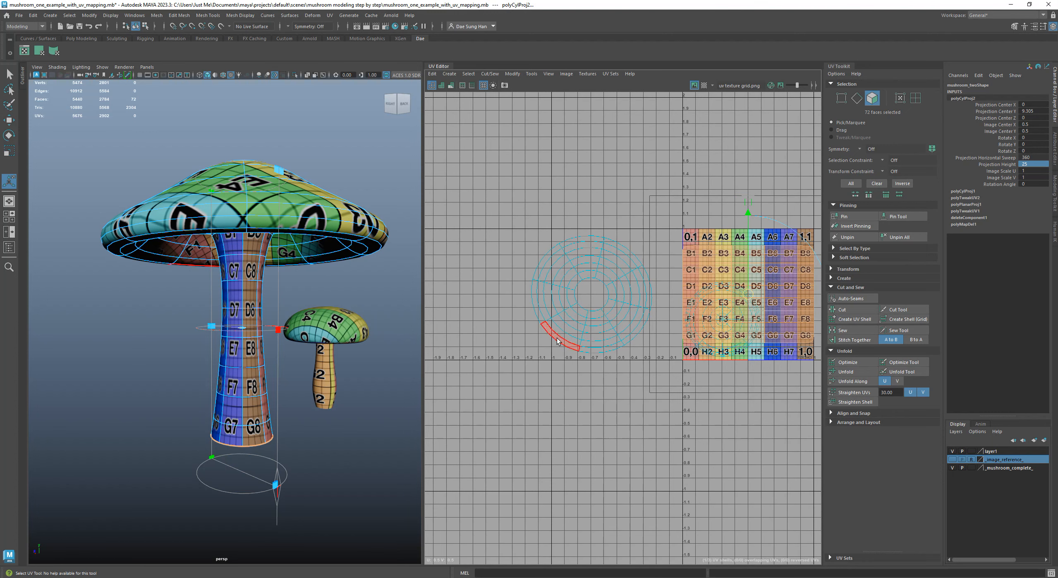
alt+middle_drag(691, 314, 620, 313)
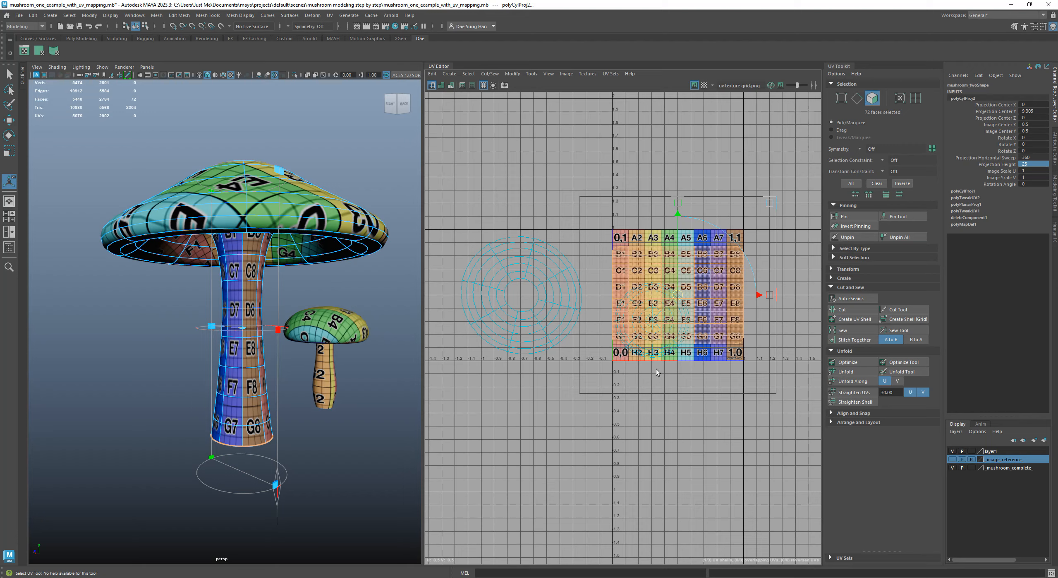
alt+right_drag(622, 297, 704, 295)
alt+middle_drag(704, 294, 668, 284)
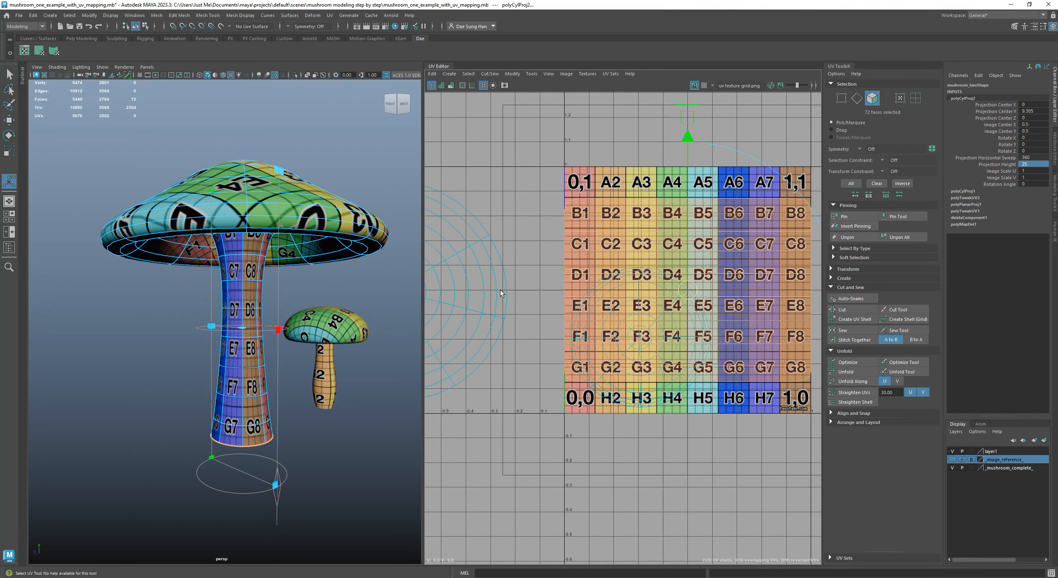
alt+right_drag(287, 292, 295, 323)
alt+drag(296, 323, 356, 316)
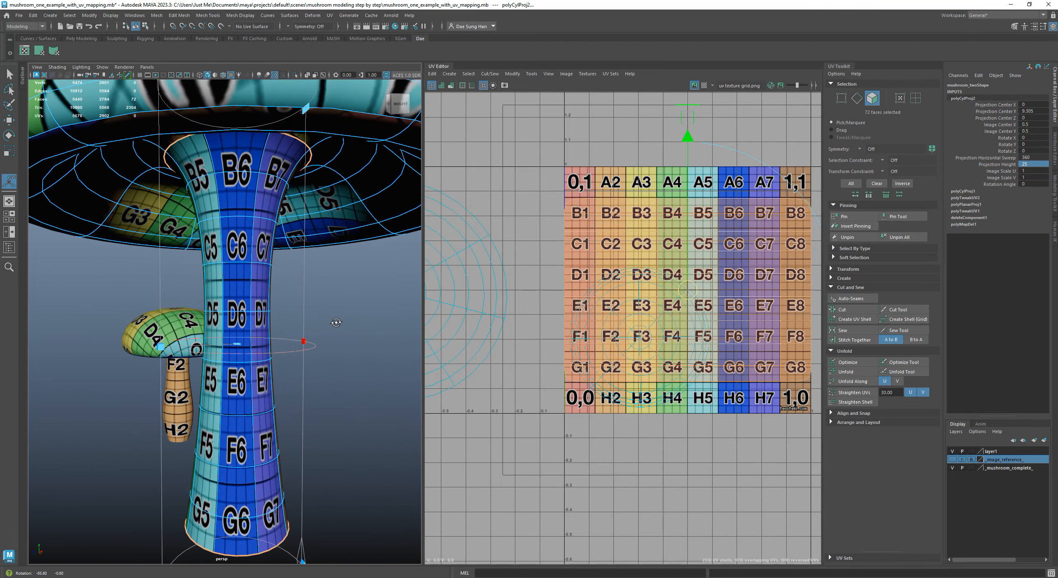
alt+right_drag(318, 298, 270, 265)
mouse_move(301, 260)
alt+mouse_down()
mouse_move(286, 318)
mouse_move(292, 357)
mouse_move(293, 266)
alt+mouse_up()
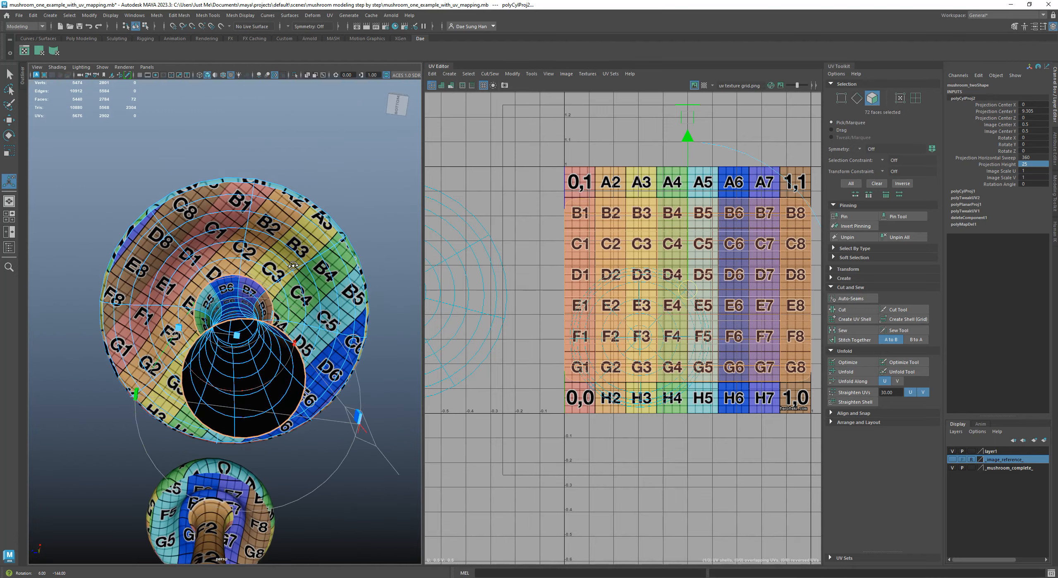
alt+right_drag(292, 220, 328, 192)
alt+middle_drag(322, 171, 273, 264)
Inspect the checker texture where the stem's flared top meets the cap's underside
drag(487, 243, 436, 254)
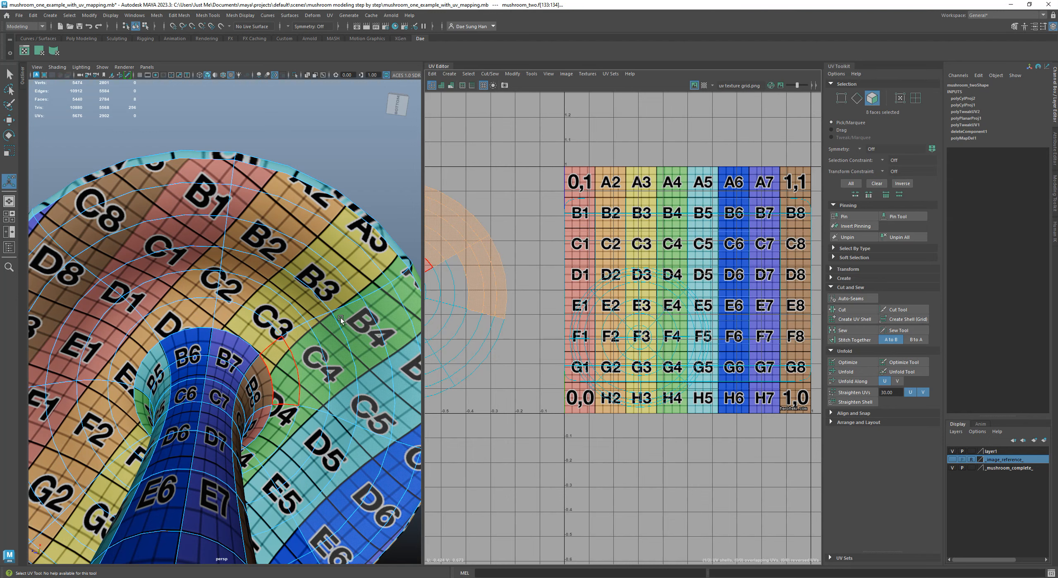
alt+right_drag(305, 301, 165, 298)
alt+drag(165, 298, 164, 329)
alt+drag(308, 308, 229, 261)
alt+right_drag(229, 261, 304, 250)
alt+middle_drag(304, 250, 258, 289)
alt+right_drag(258, 290, 331, 280)
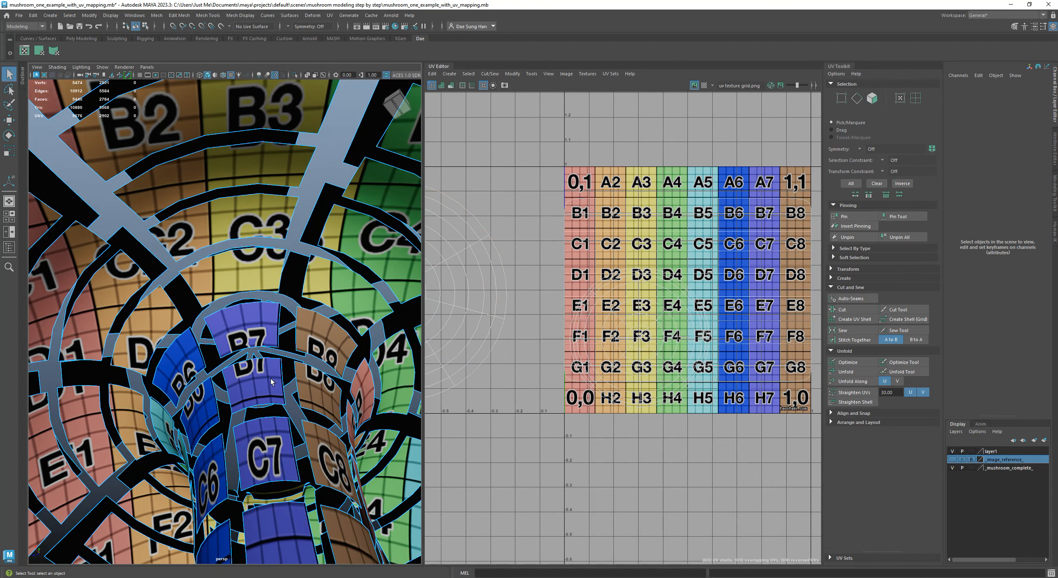
key(z)
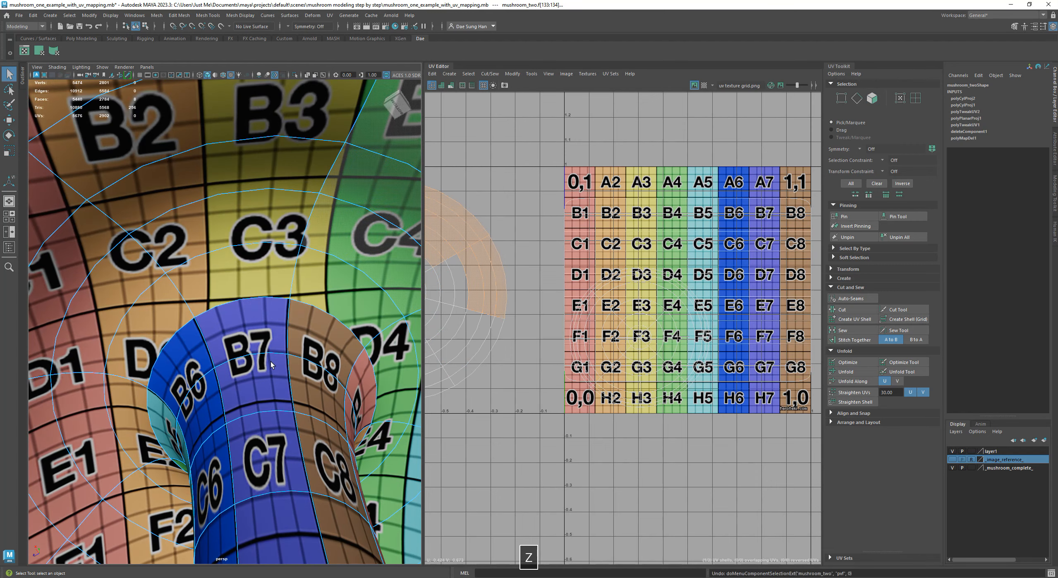
alt+right_drag(266, 355, 236, 323)
alt+drag(236, 323, 232, 289)
alt+right_drag(207, 286, 281, 309)
alt+drag(291, 334, 273, 377)
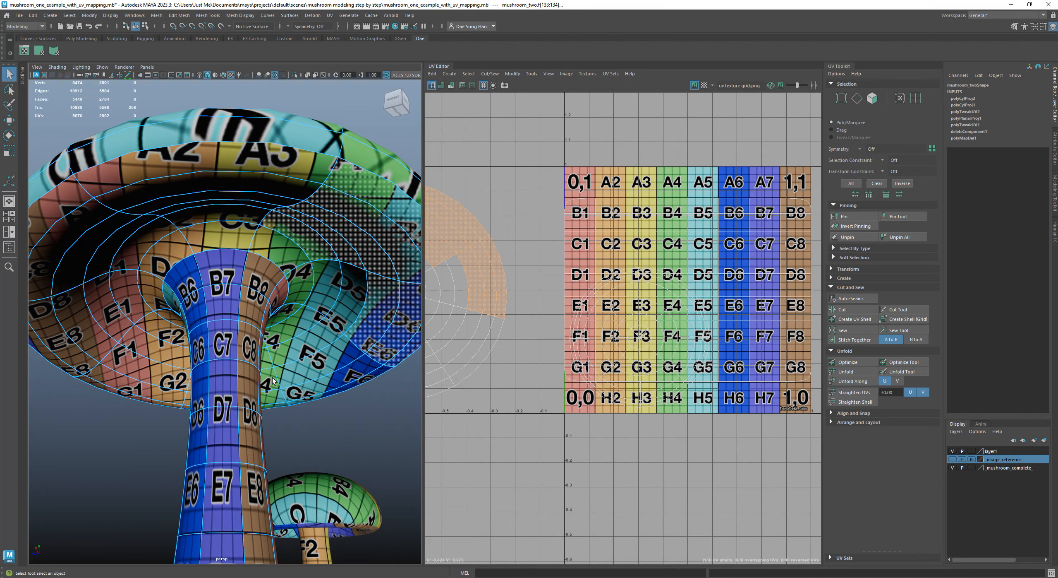
Turn on shaded UV display in the UV Editor and select the 27 stem faces covering texture columns 6 to 8
alt+right_drag(696, 355, 575, 323)
alt+middle_drag(575, 324, 495, 336)
alt+right_drag(699, 352, 730, 274)
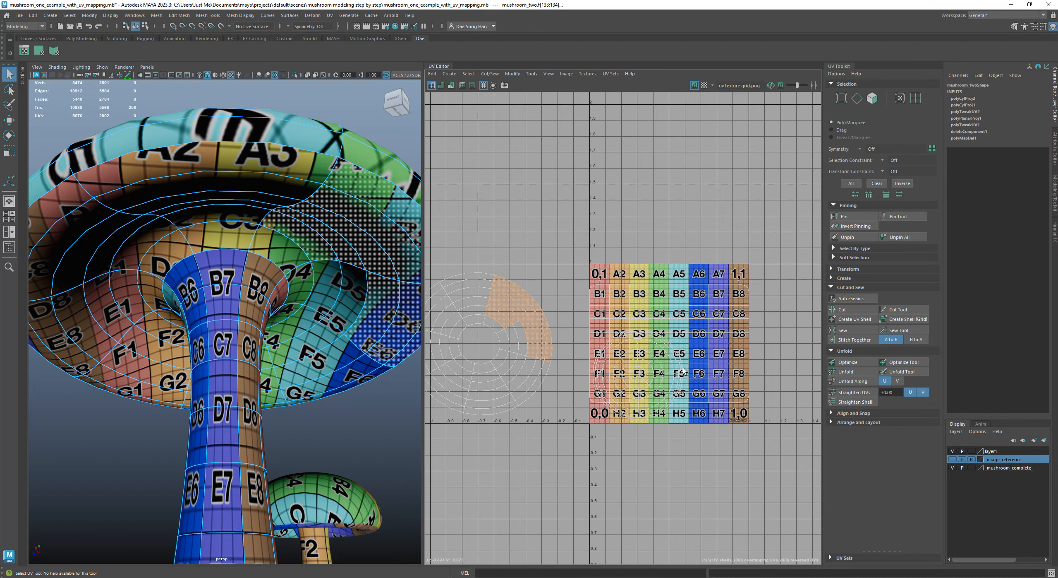
key(5)
alt+middle_drag(725, 358, 638, 321)
alt+right_drag(638, 321, 699, 374)
key(w)
right_click(651, 241)
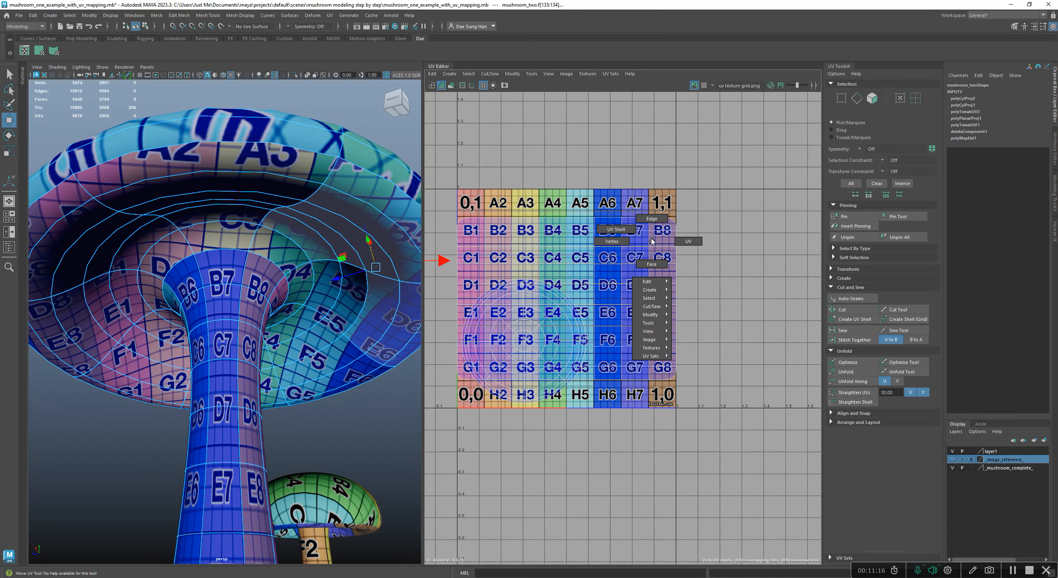
click(653, 259)
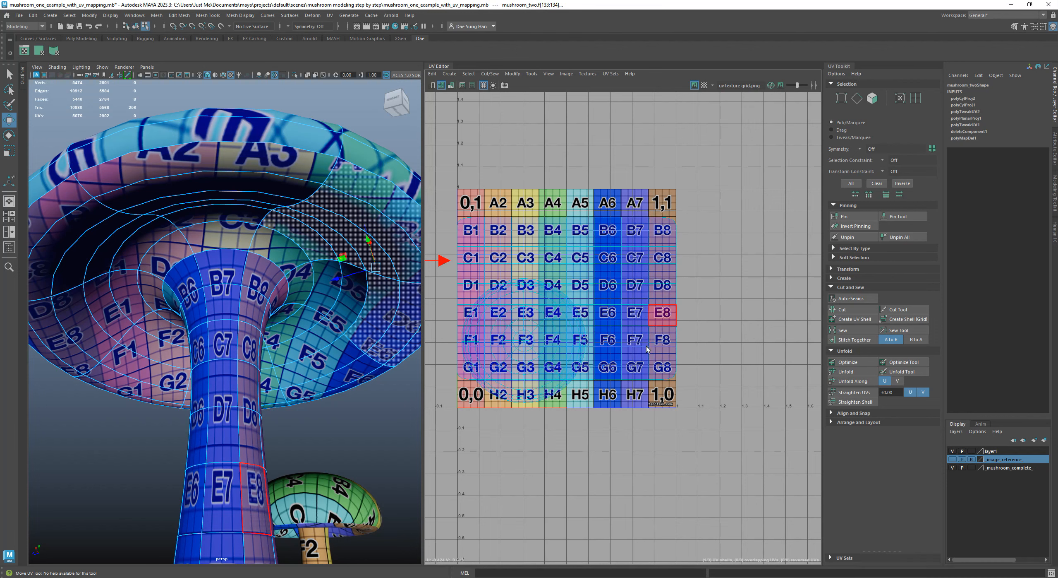
shift+drag(624, 91, 624, 91)
alt+right_drag(626, 292, 672, 217)
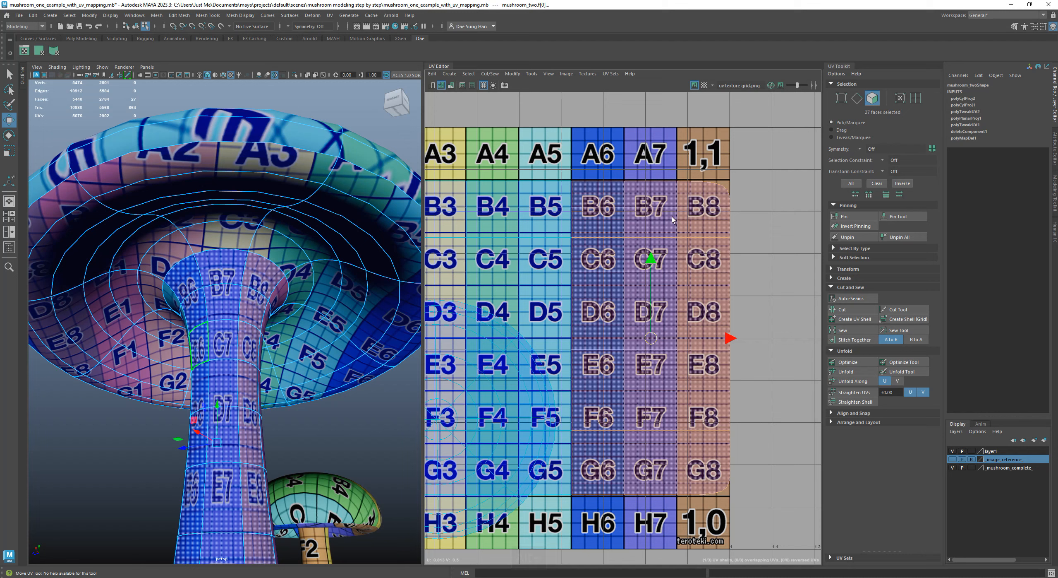
Hide the texture image in the UV Editor and switch the viewport to untextured shaded display
click(695, 86)
alt+middle_drag(686, 224, 643, 219)
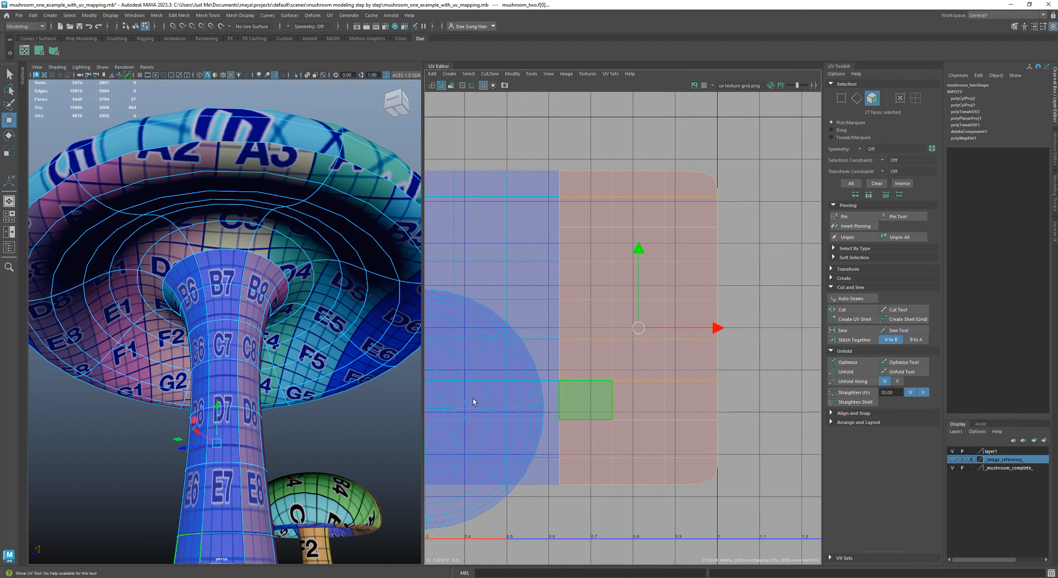
alt+drag(239, 291, 182, 303)
alt+right_drag(248, 305, 198, 300)
alt+drag(263, 297, 340, 300)
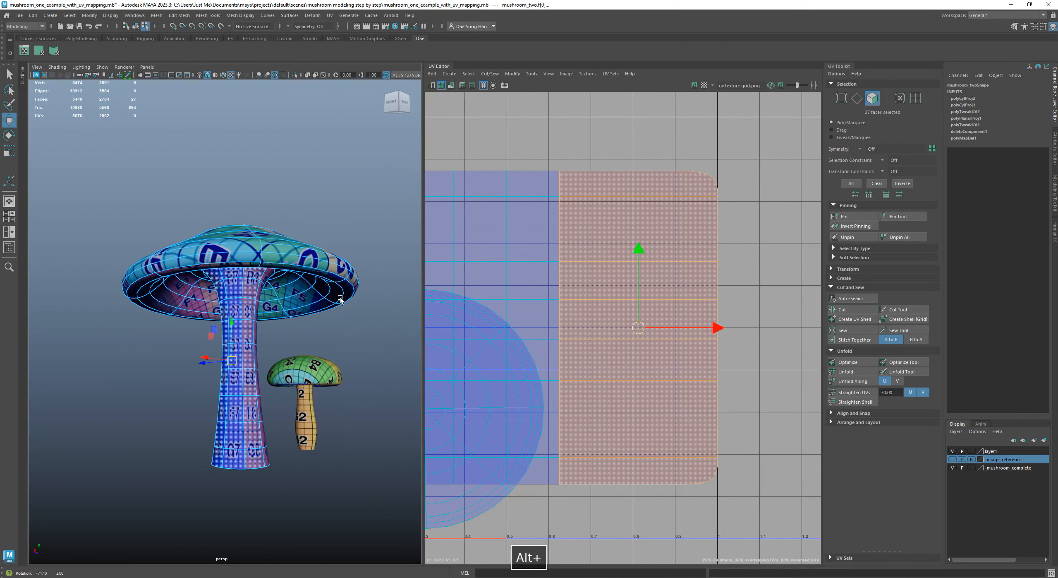
key(5)
mouse_move(257, 314)
alt+mouse_down()
mouse_move(203, 291)
mouse_move(359, 302)
alt+mouse_up()
Examine the overlapping shaded UV shells of the stem and cap in the UV Editor alongside the untextured mushroom
alt+middle_drag(633, 270, 723, 278)
alt+right_drag(723, 278, 631, 303)
alt+middle_drag(690, 262, 631, 235)
alt+drag(253, 259, 171, 292)
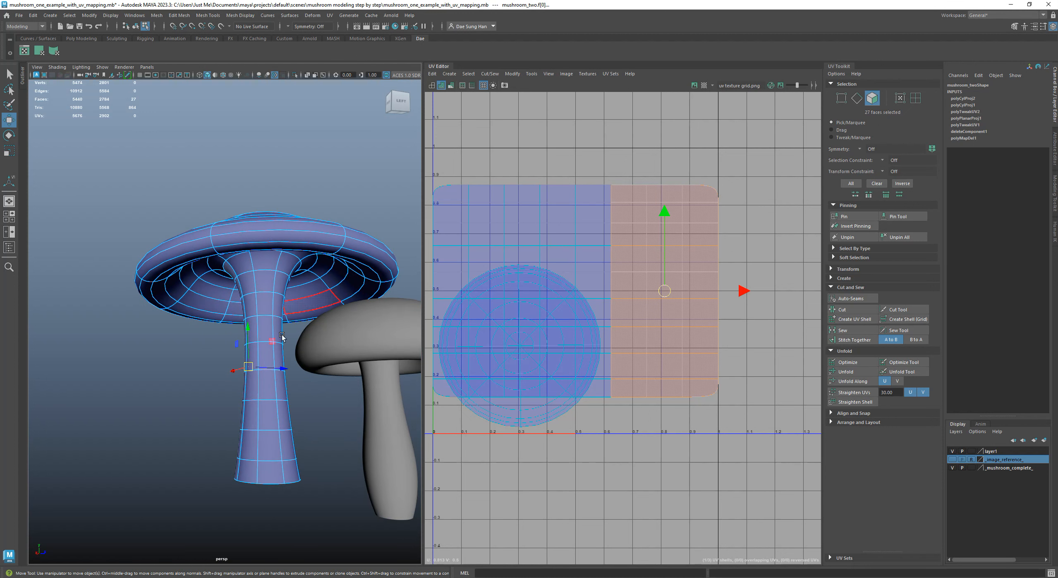
alt+right_drag(718, 280, 647, 265)
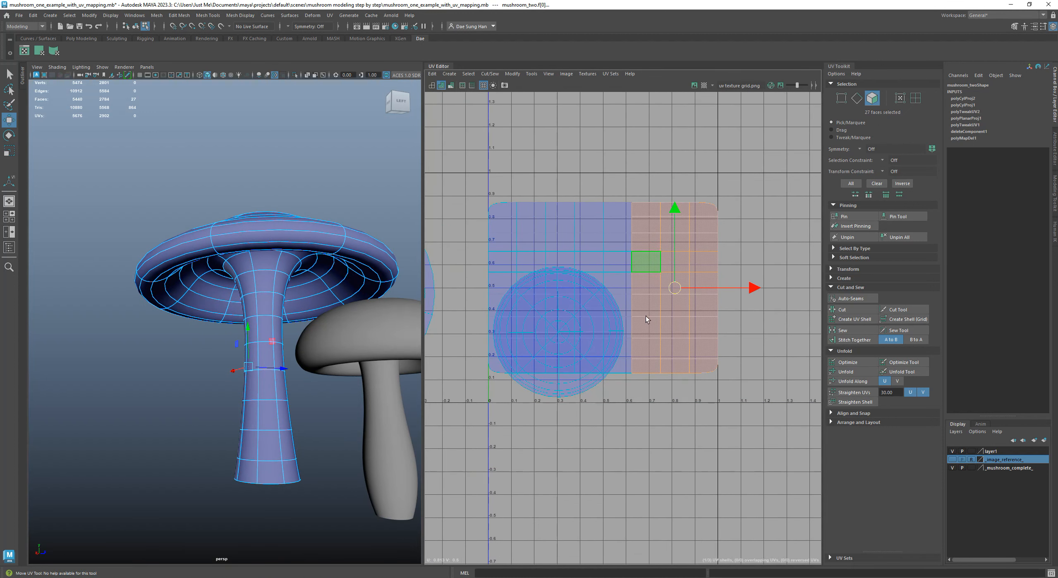
alt+right_drag(522, 218, 627, 304)
alt+middle_drag(592, 323, 542, 205)
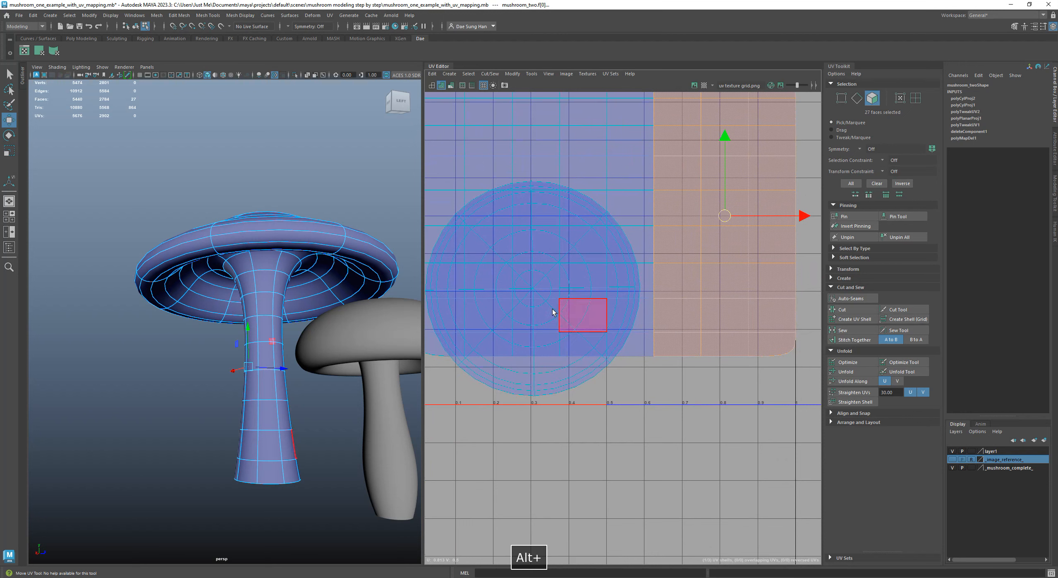
alt+right_drag(679, 302, 715, 147)
alt+middle_drag(715, 148, 563, 202)
alt+middle_drag(591, 281, 646, 279)
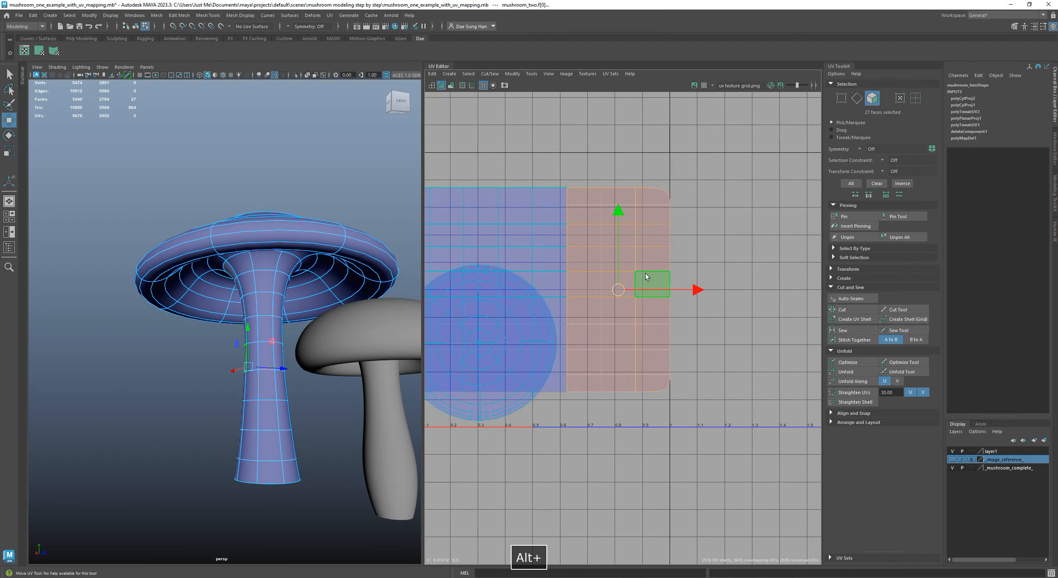
Extend the face selection to the whole UV shell of the large mushroom's stem
shift+right_click(648, 202)
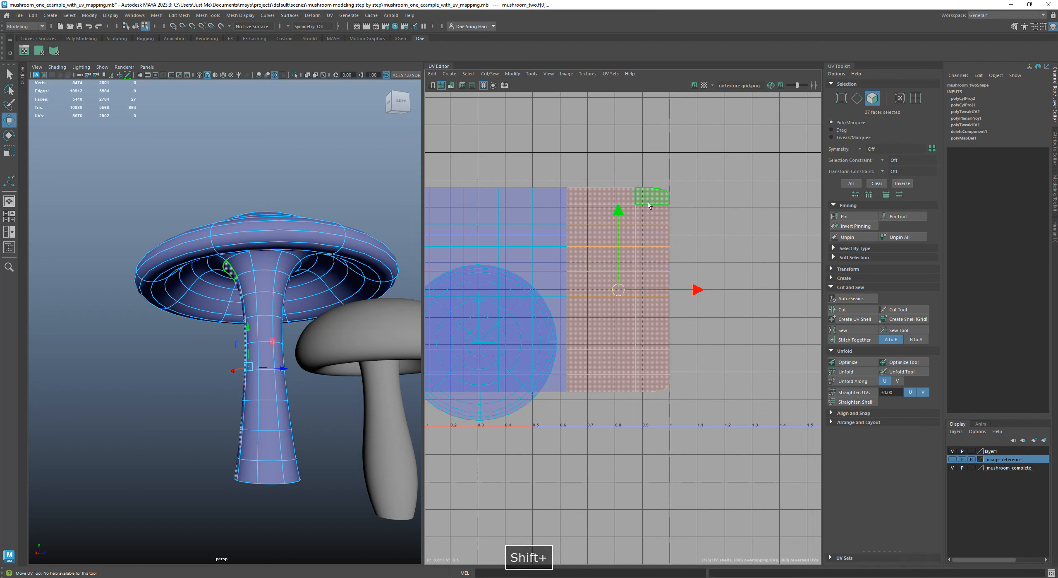
shift+right_click(650, 201)
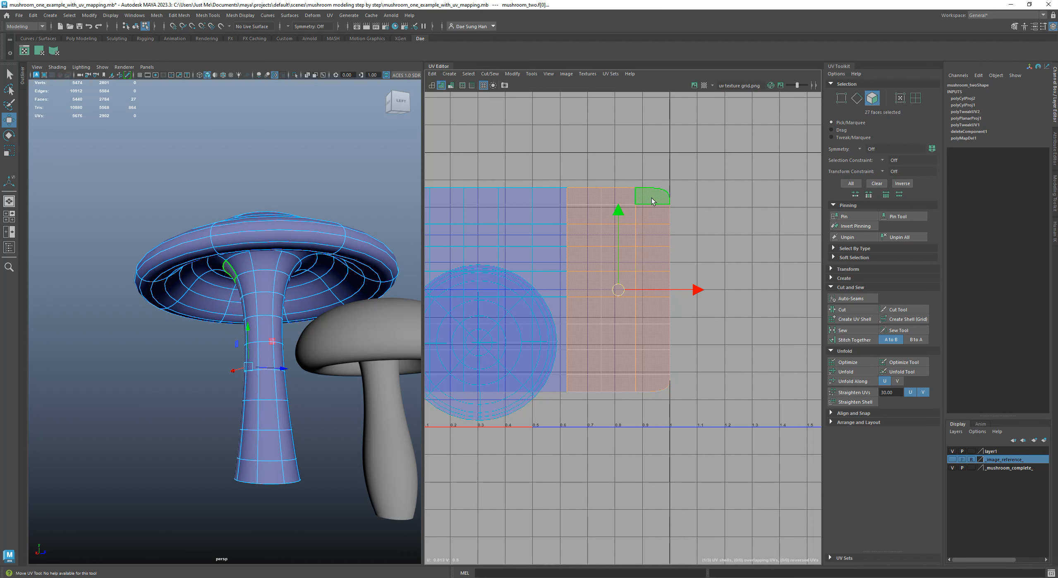
ctrl+right_click(653, 200)
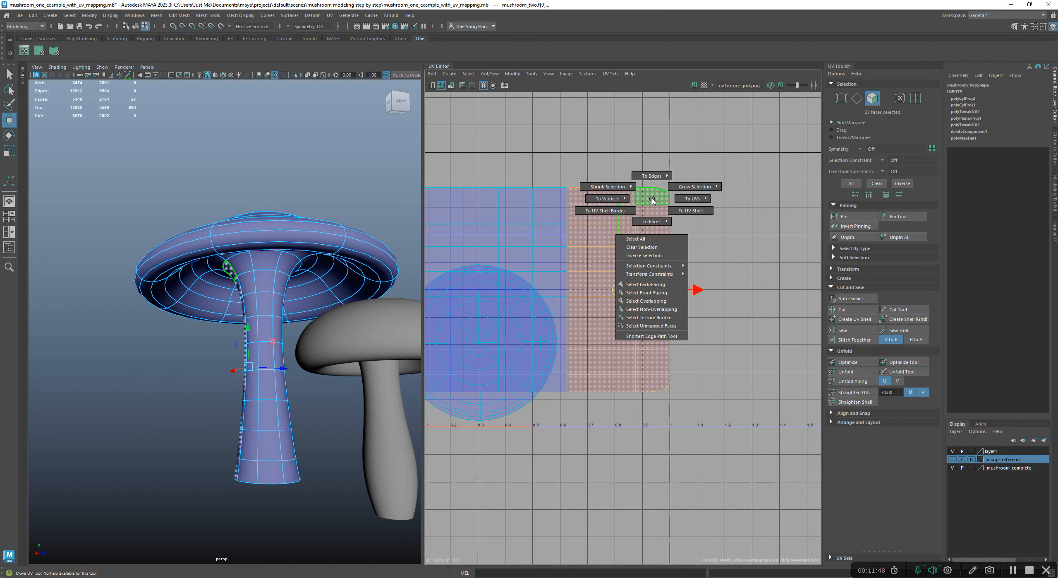
click(684, 211)
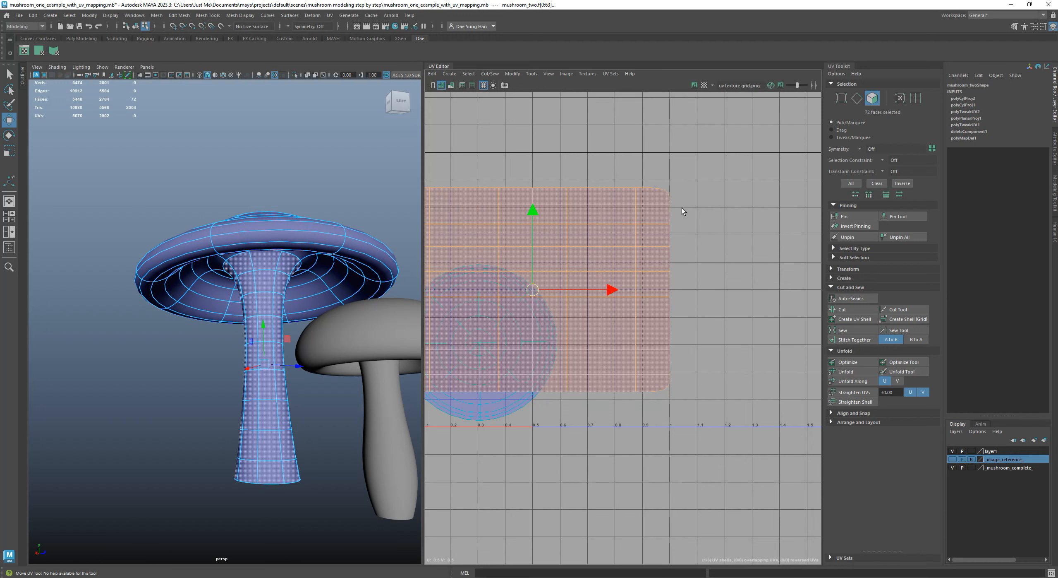
ctrl+right_click(641, 208)
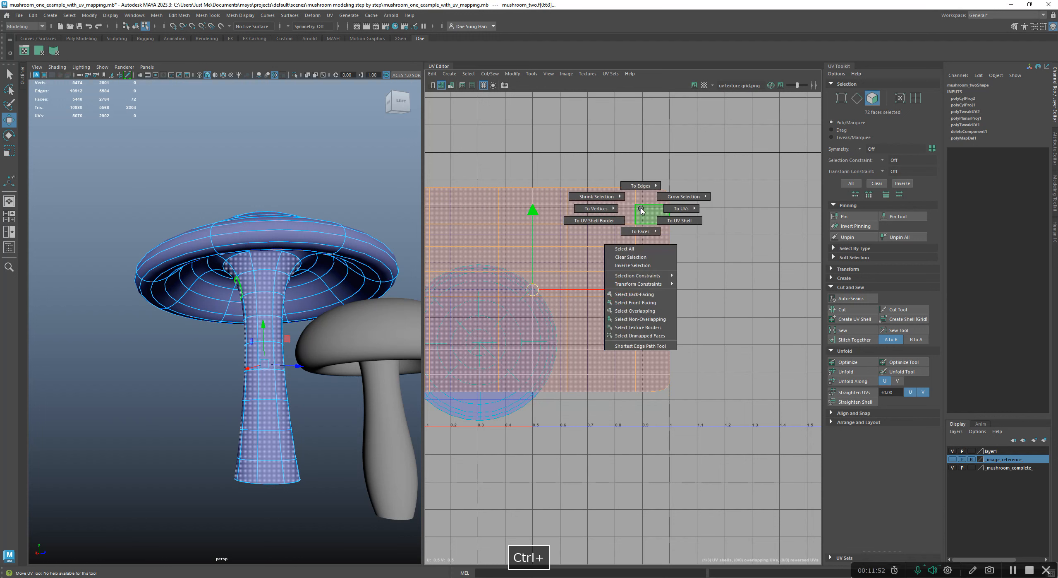
click(681, 223)
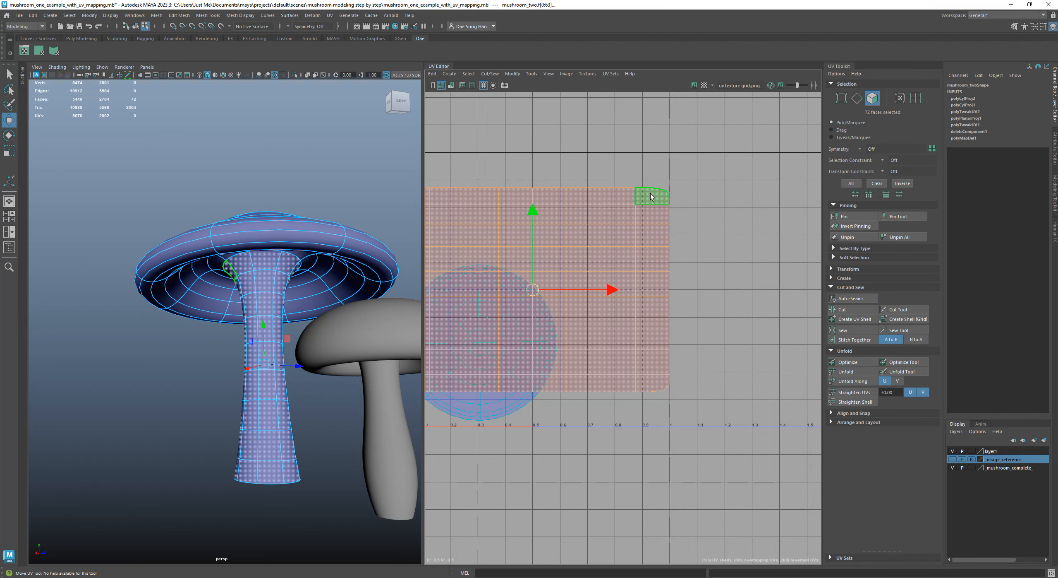
Move the selected stem shell along U by about one unit, away from the overlapping round cap shell
alt+right_drag(651, 199, 591, 267)
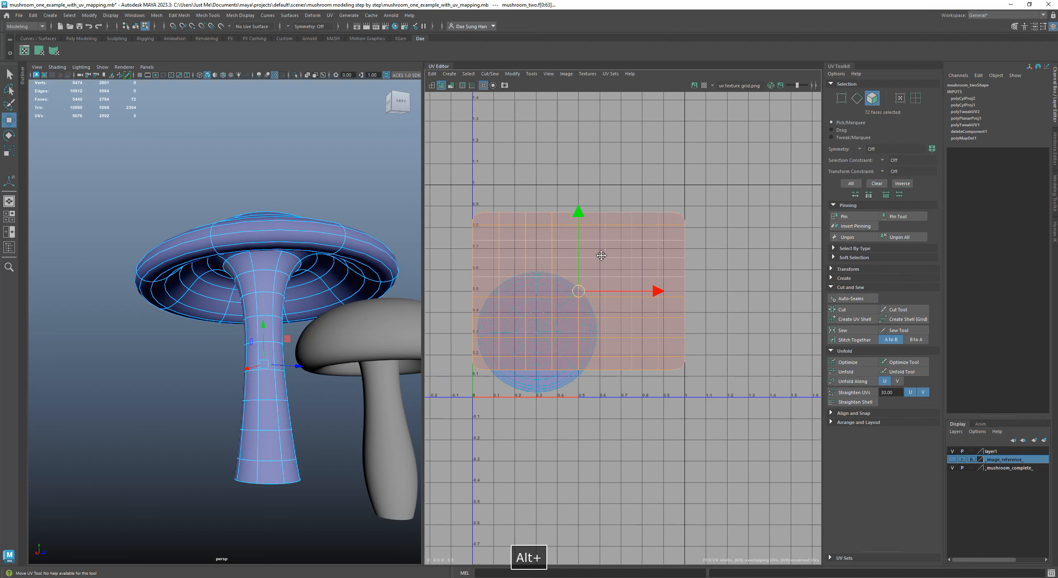
alt+middle_drag(592, 267, 606, 249)
alt+right_drag(679, 319, 692, 295)
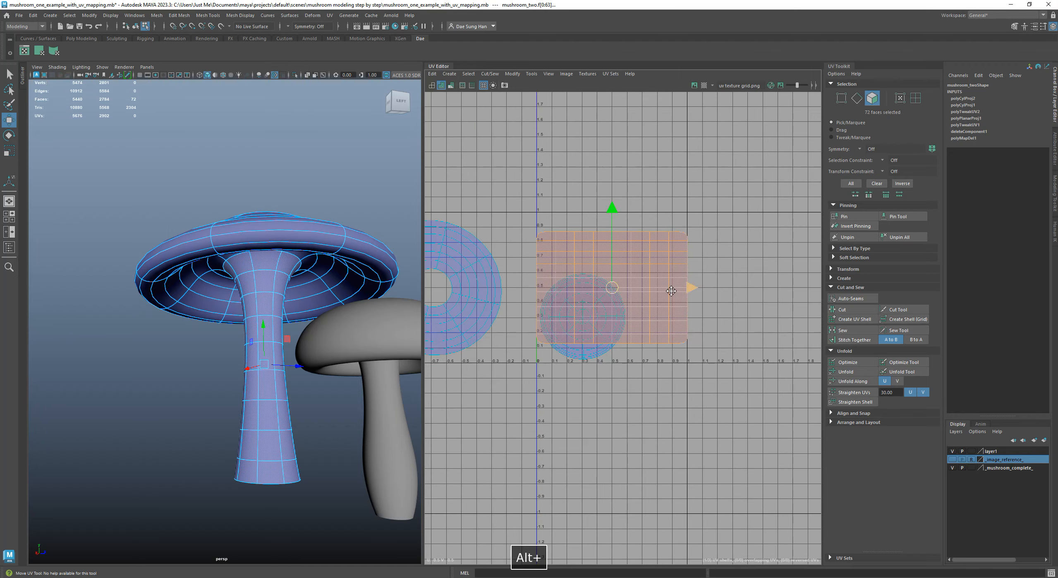
alt+middle_drag(691, 295, 526, 285)
drag(527, 285, 671, 287)
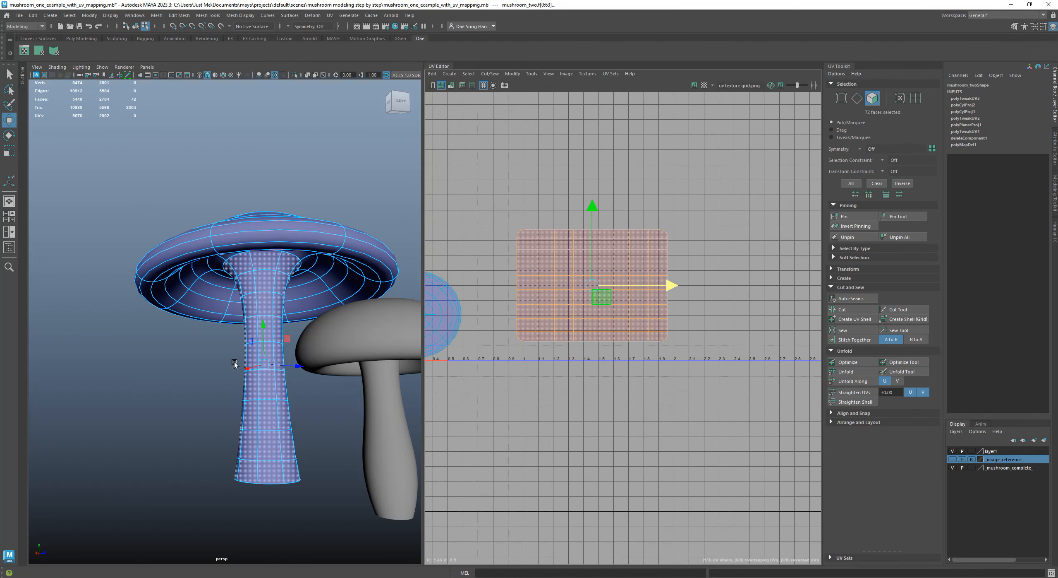
Turn on textured viewport display and select all UV points of the stem shell
key(6)
alt+drag(257, 313, 273, 335)
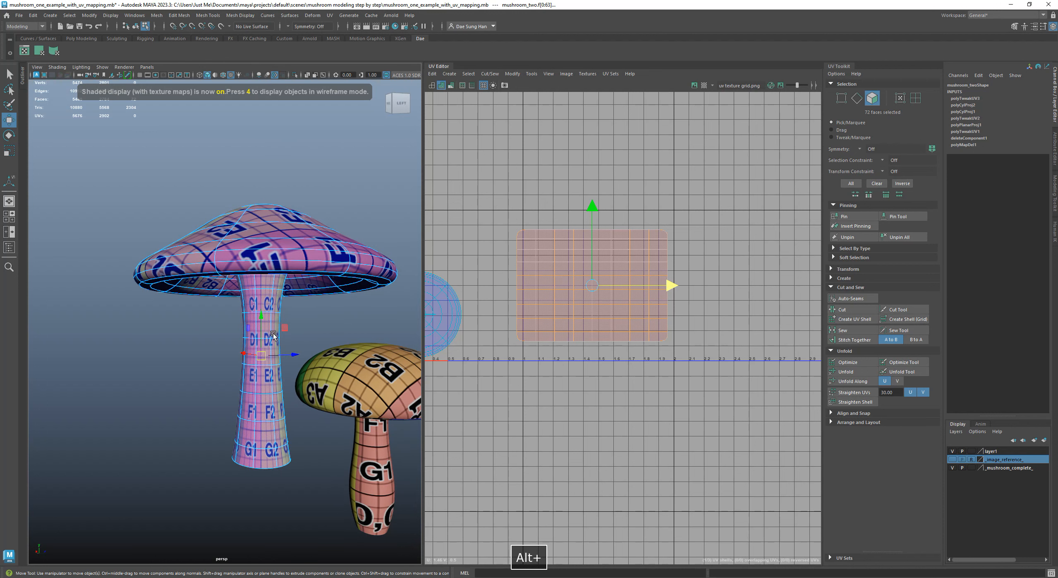
right_click(612, 260)
click(675, 270)
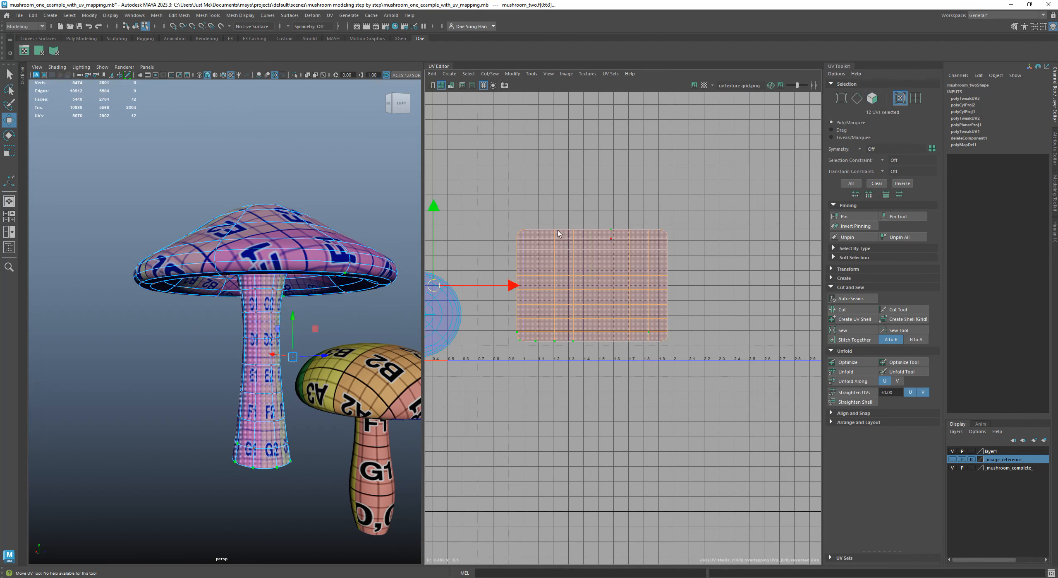
drag(778, 475, 779, 476)
Try scaling the stem shell taller and shorter along V and wider along U, undoing each change
alt+right_drag(251, 290, 282, 333)
alt+drag(309, 321, 299, 278)
alt+middle_drag(298, 278, 265, 317)
alt+right_drag(265, 316, 352, 321)
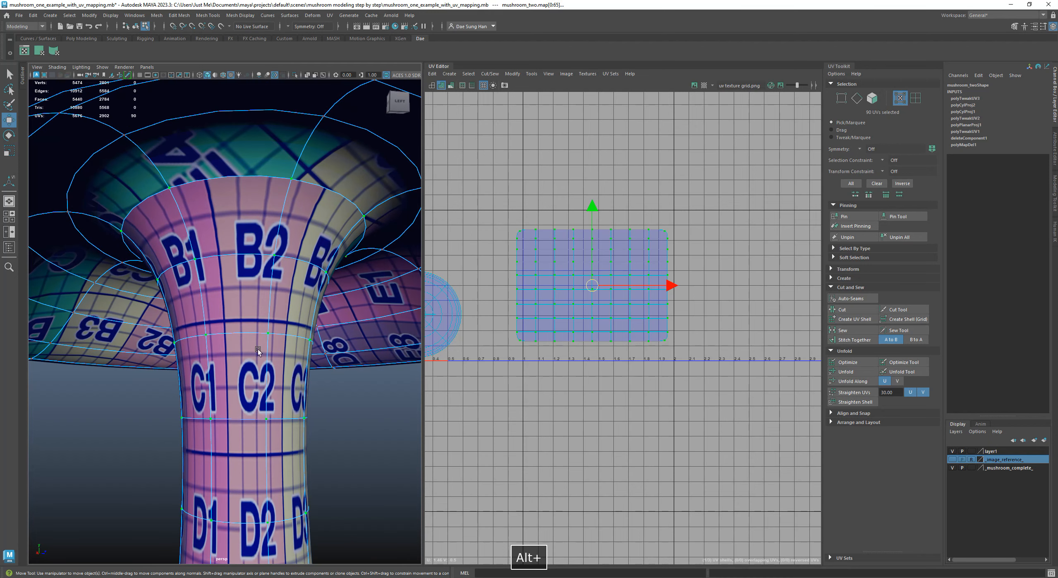
key(r)
click(592, 212)
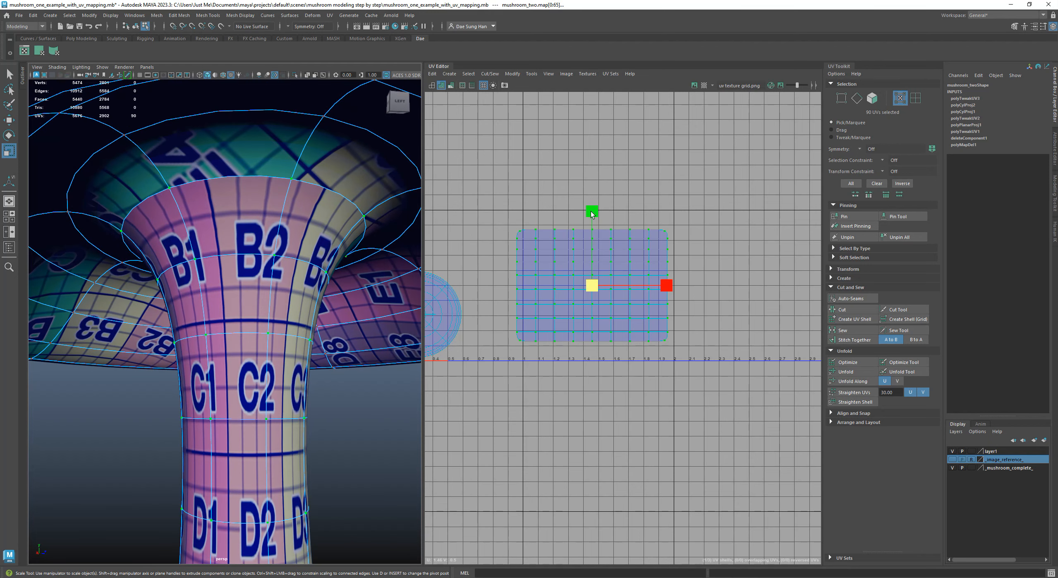
drag(591, 213, 607, 108)
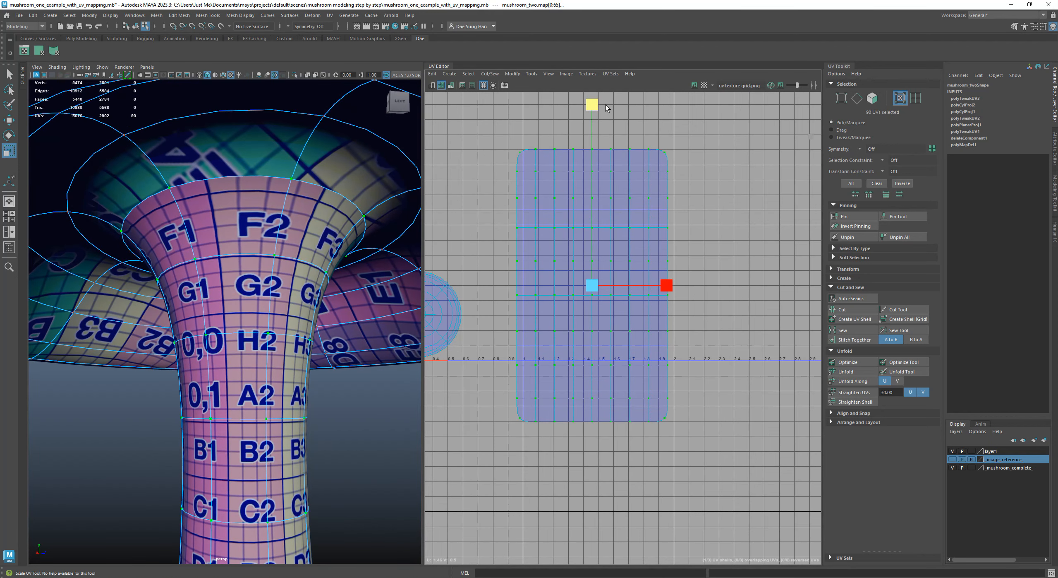
drag(592, 211, 592, 224)
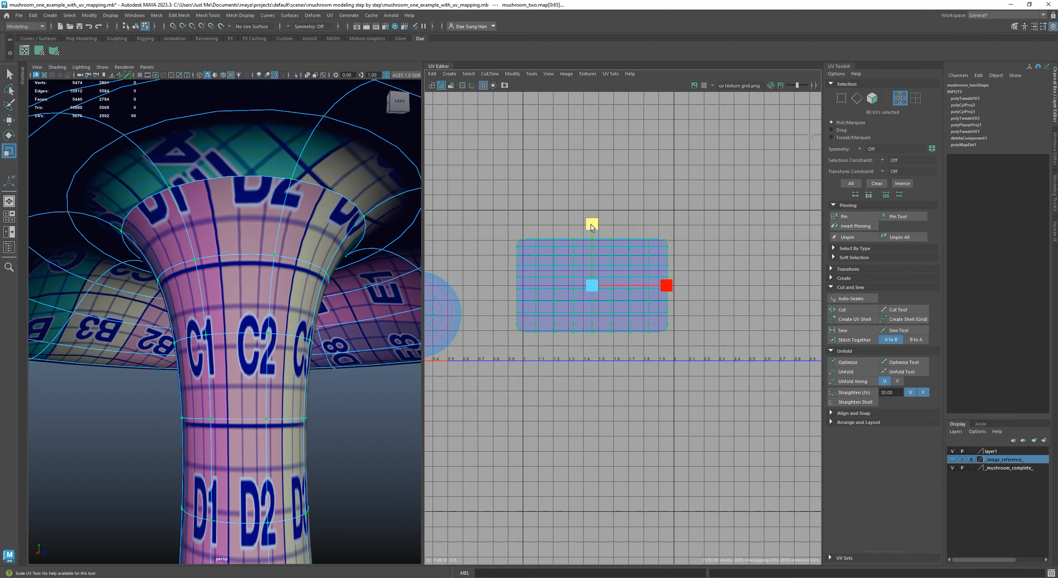
key(z)
drag(671, 289, 691, 282)
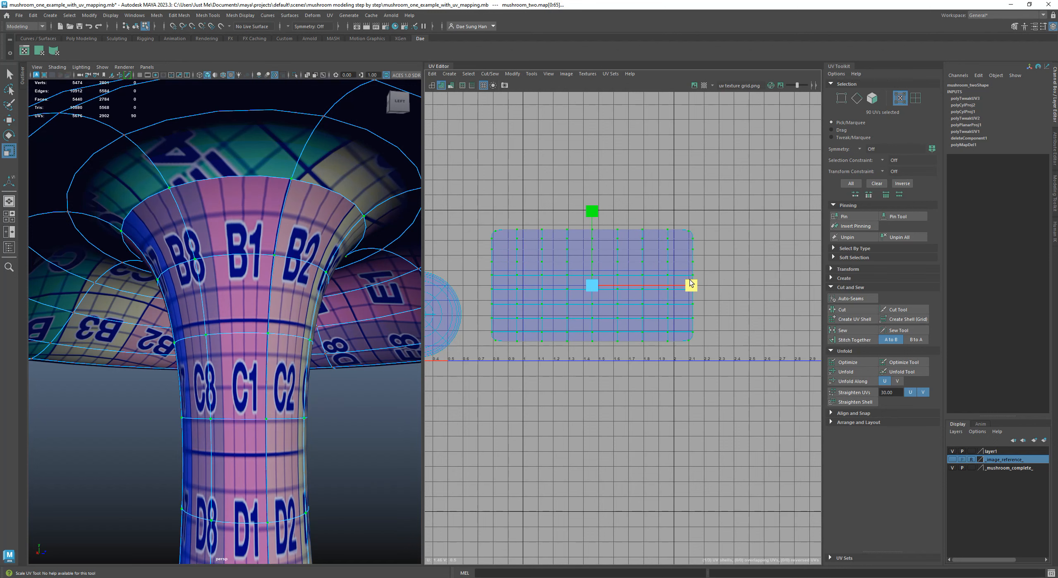
key(ctrl+z)
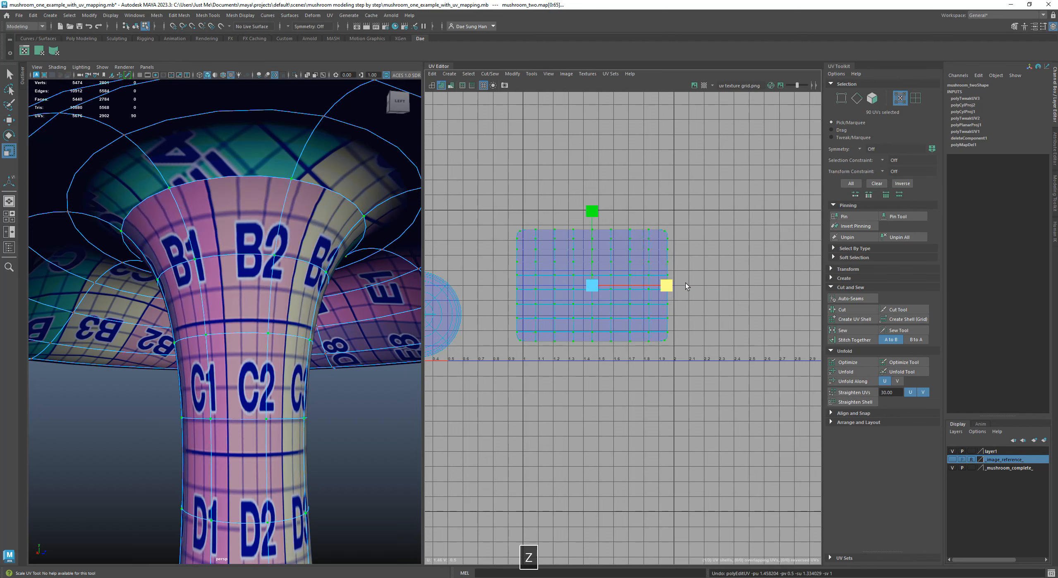
Narrow the stem shell along U to about 0.8 units wide
mouse_move(667, 285)
mouse_down()
mouse_move(648, 285)
mouse_move(714, 286)
mouse_move(653, 286)
mouse_up()
key(ctrl+z)
key(ctrl+z)
Examine the checker texture around the stem's flared top and compare it with the cap's underside
mouse_move(231, 315)
alt+right_down()
mouse_move(207, 315)
mouse_move(218, 309)
alt+right_up()
alt+drag(218, 309, 287, 272)
alt+right_drag(287, 272, 319, 274)
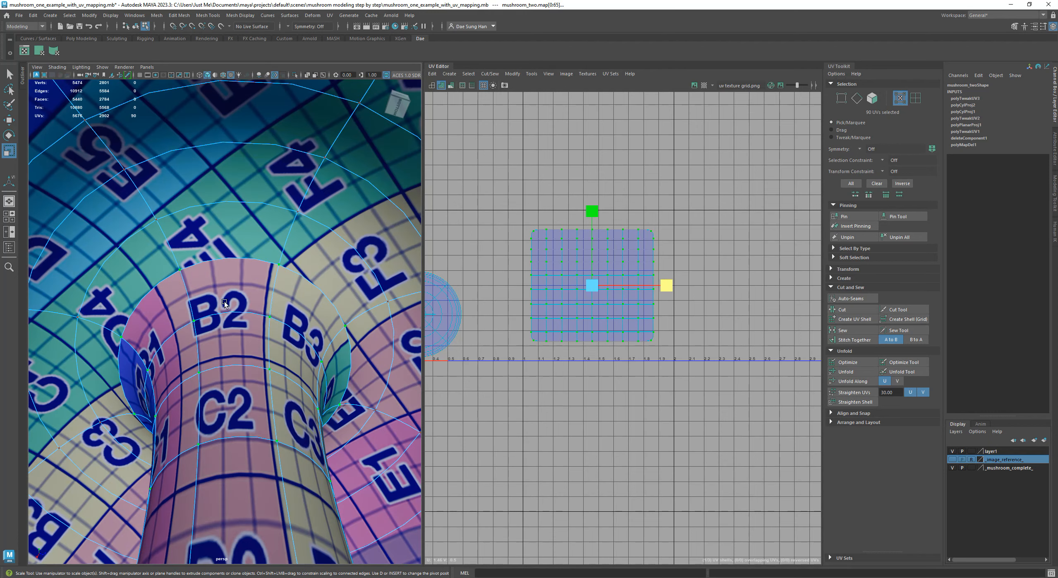
alt+middle_drag(244, 301, 197, 284)
alt+drag(225, 296, 238, 354)
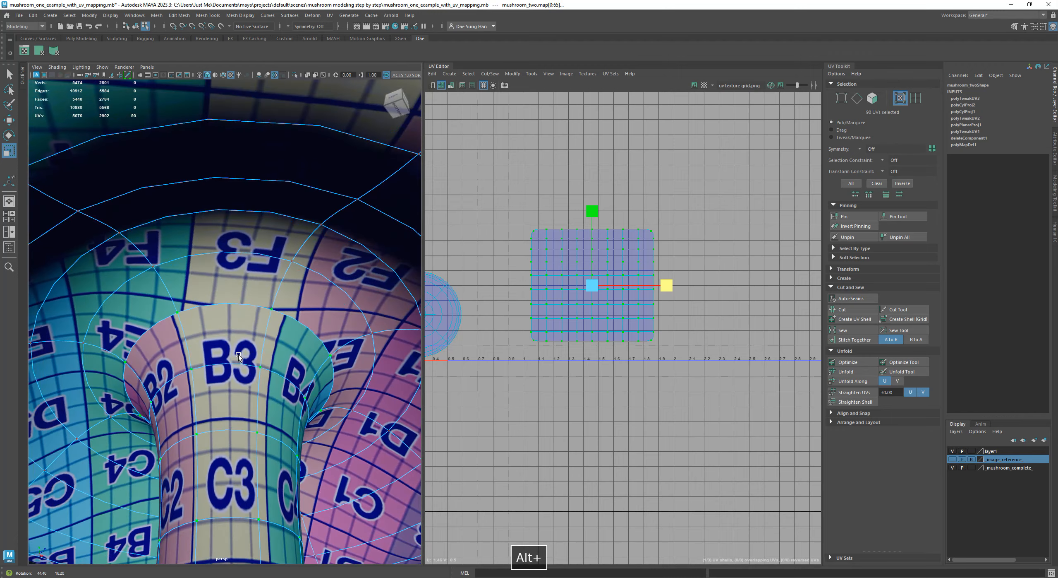
alt+right_drag(238, 354, 225, 357)
alt+drag(232, 357, 330, 402)
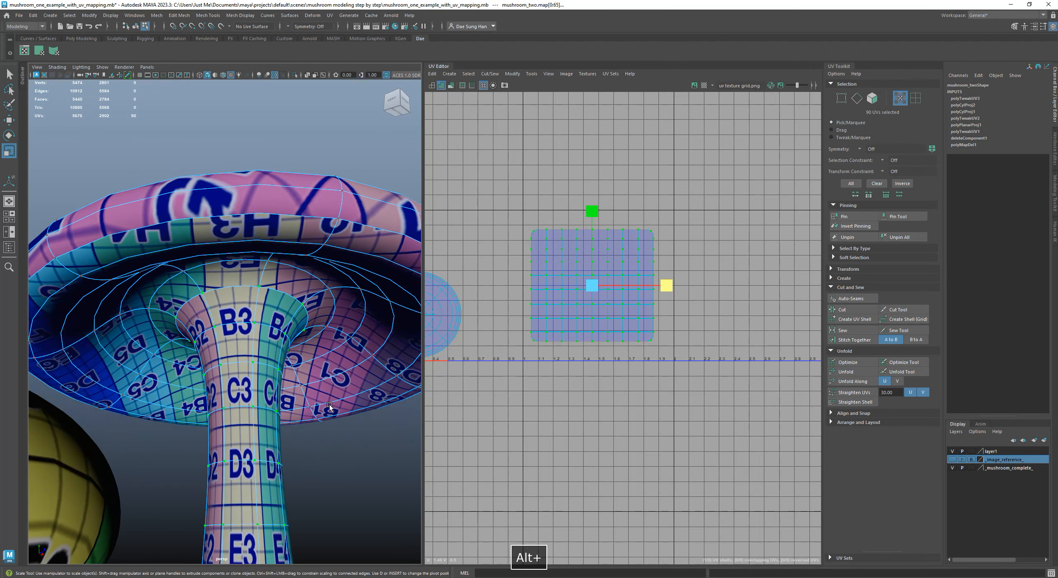
Compare the checker squares on the stem and the cap in the front orthographic view
key(space)
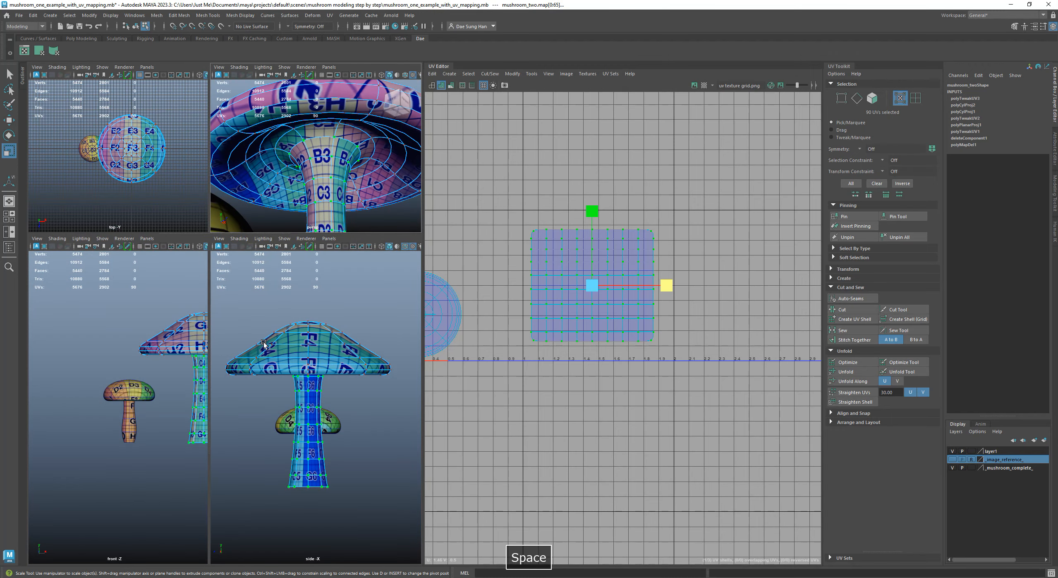
alt+middle_drag(182, 371, 139, 361)
key(space)
alt+right_drag(284, 313, 289, 404)
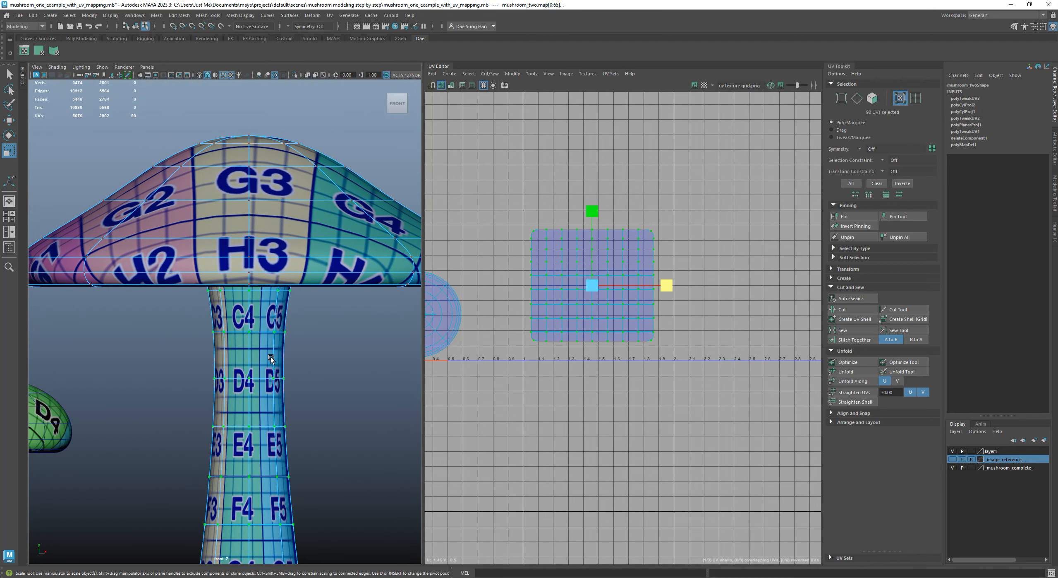
key(space)
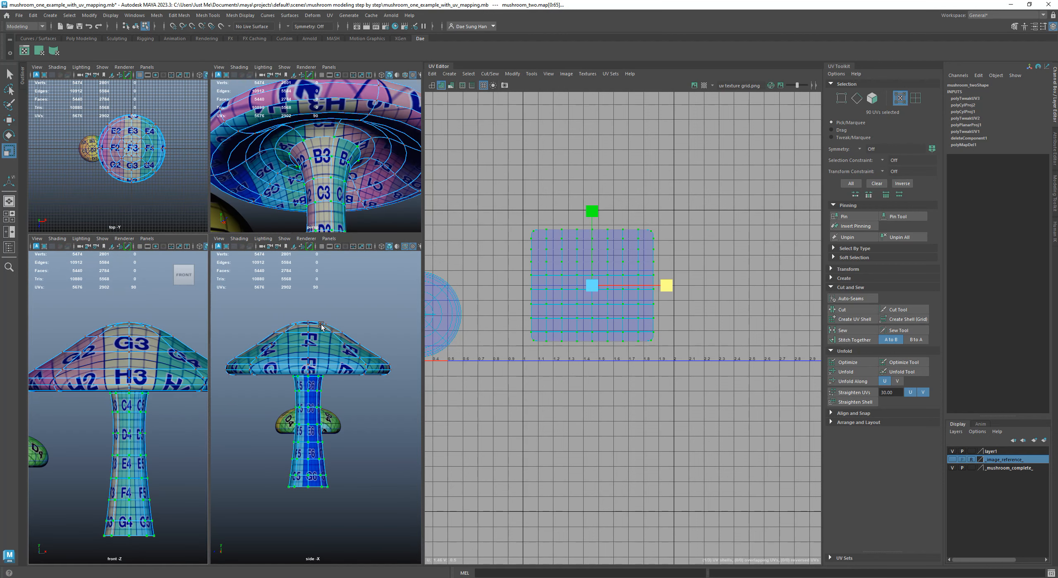
Return to the full perspective view and compare checker sizes where the stem meets the cap's underside
alt+drag(337, 138, 338, 126)
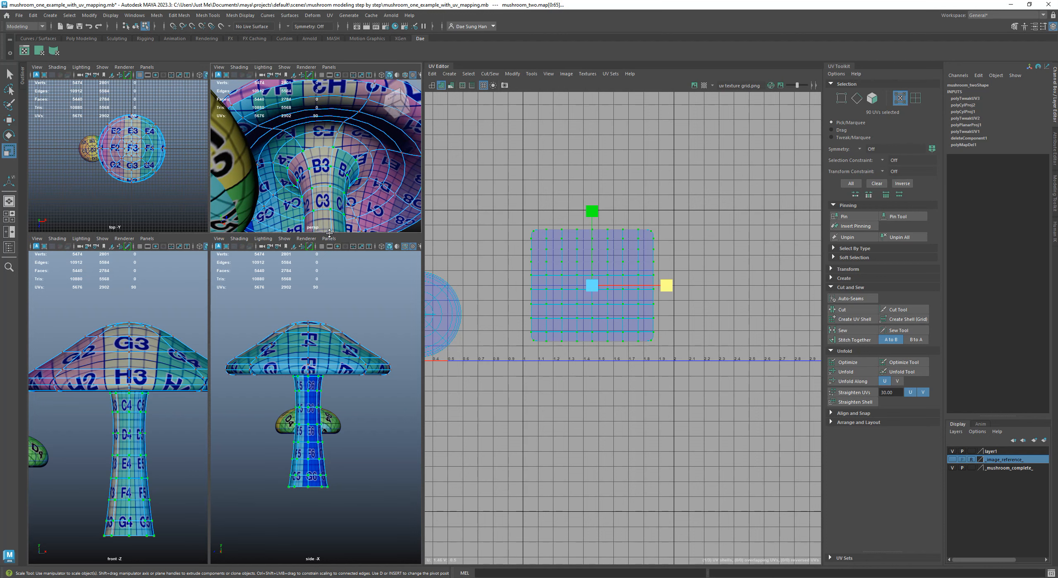
drag(330, 233, 310, 563)
alt+right_drag(276, 281, 265, 278)
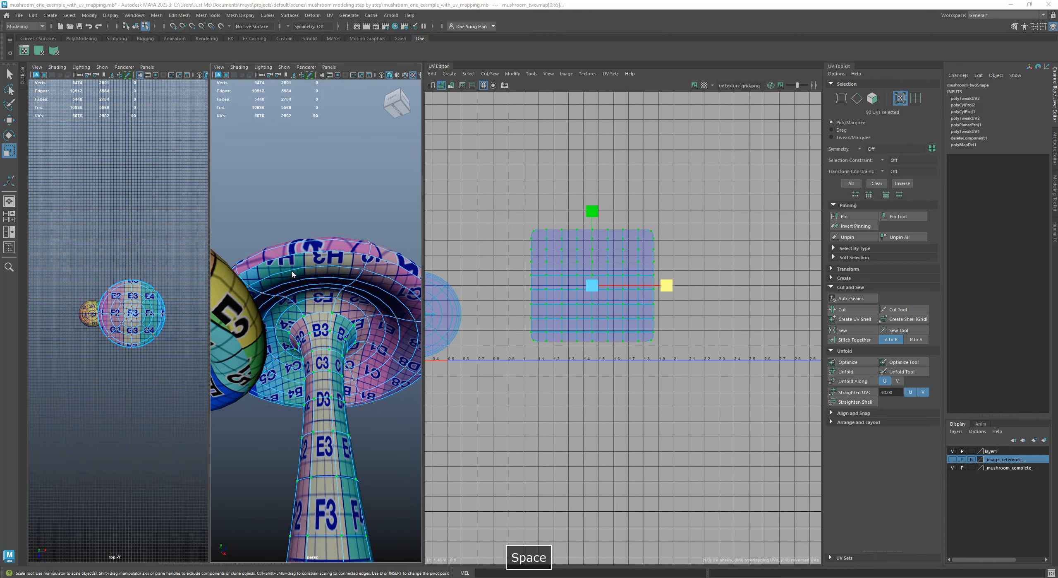
key(space)
mouse_move(285, 280)
alt+mouse_down()
mouse_move(287, 253)
mouse_move(289, 271)
alt+mouse_up()
alt+right_drag(289, 271, 367, 342)
alt+drag(367, 341, 196, 415)
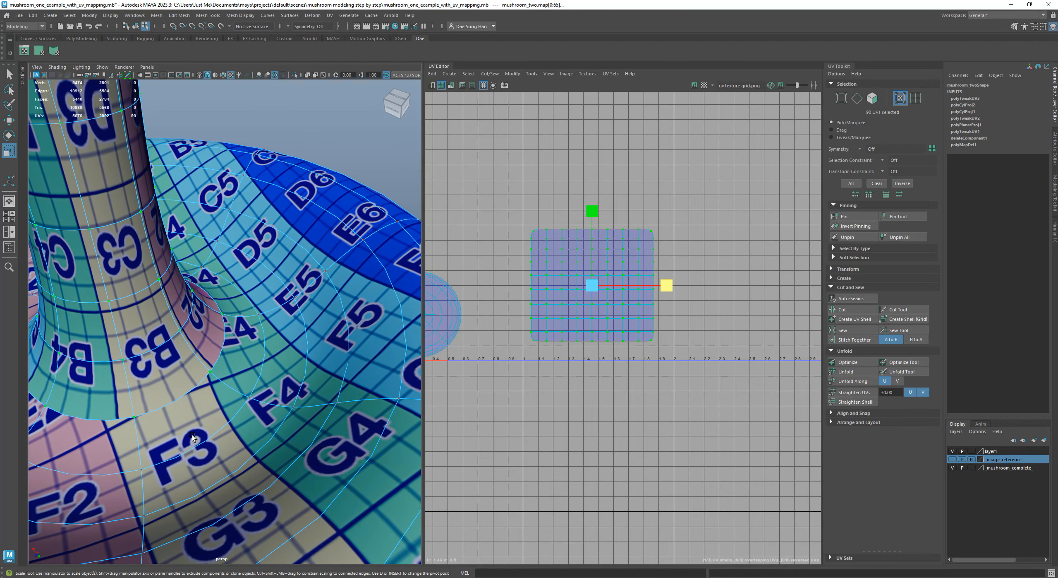
Scale the stem shell down uniformly to about 0.8 of its size and check the checker squares near the cap
alt+right_drag(684, 251, 676, 291)
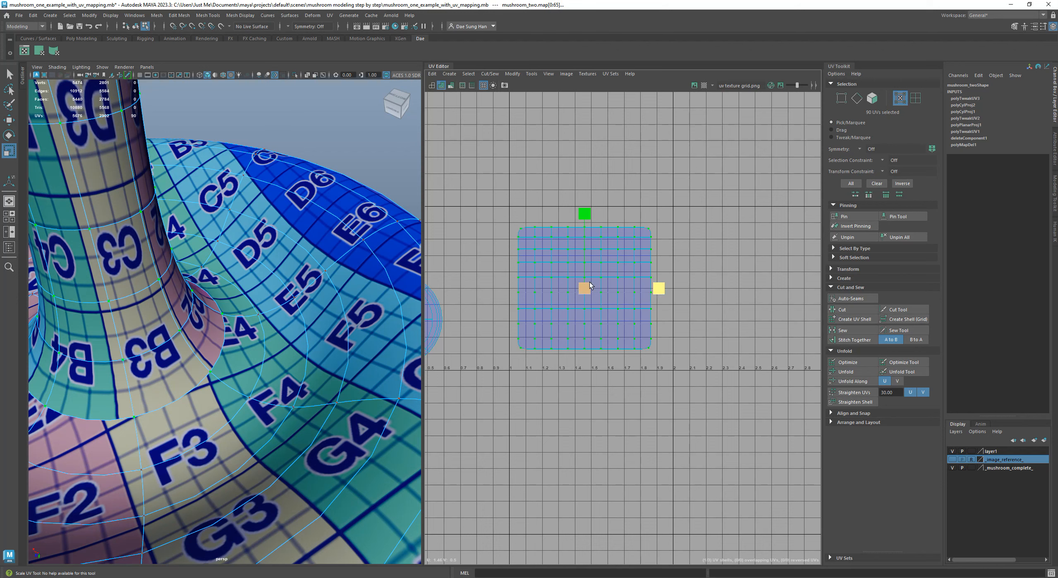
drag(586, 286, 571, 290)
alt+drag(103, 356, 214, 277)
alt+right_drag(214, 276, 244, 308)
alt+drag(244, 309, 238, 300)
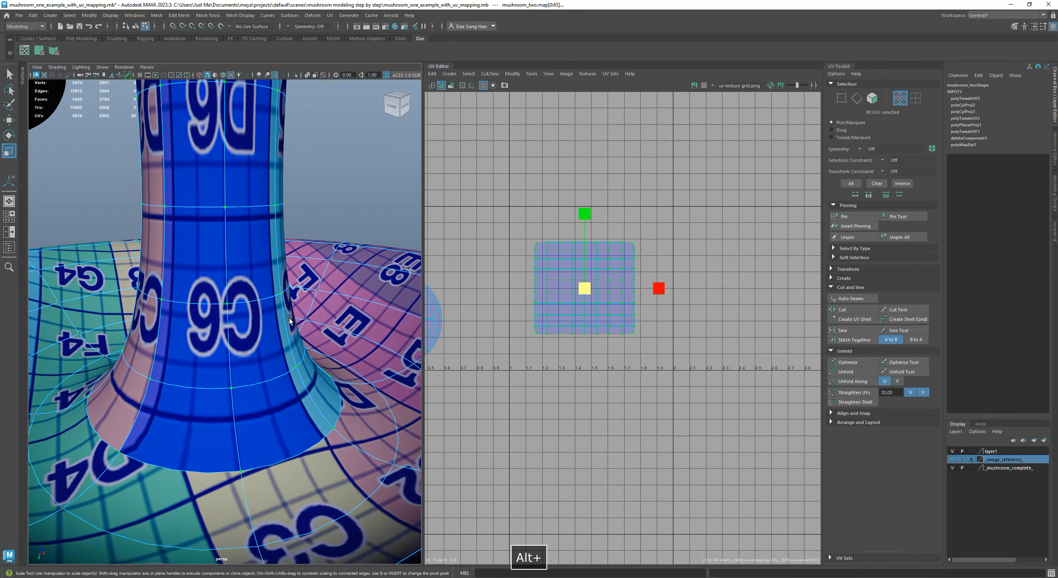
Narrow the stem shell along U to about 0.8 of its width and check the checker squares around the stem
mouse_move(587, 216)
mouse_down()
mouse_move(588, 203)
mouse_move(587, 218)
mouse_up()
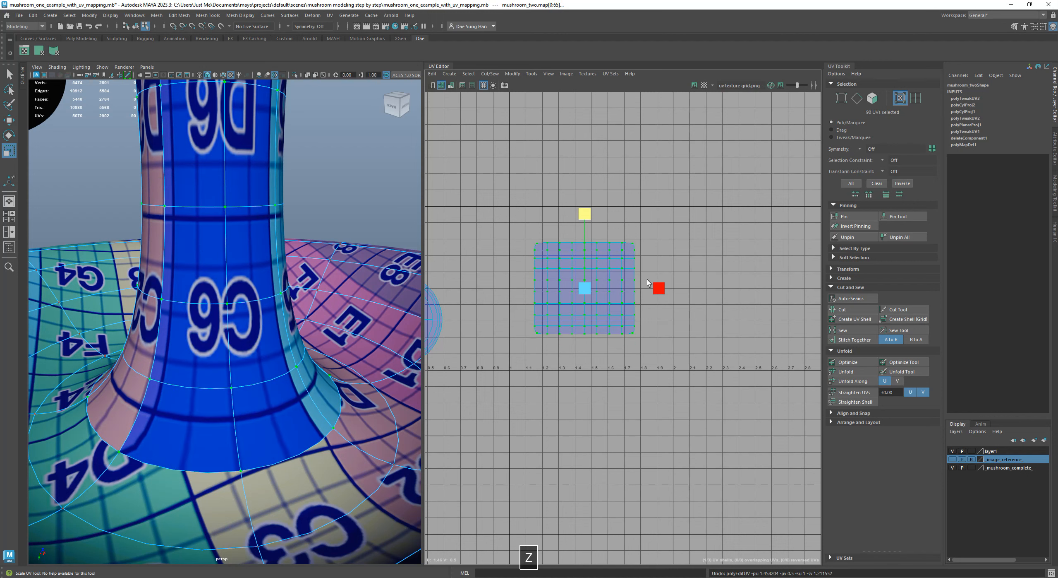
drag(658, 289, 648, 286)
alt+drag(340, 276, 253, 261)
alt+drag(264, 301, 267, 304)
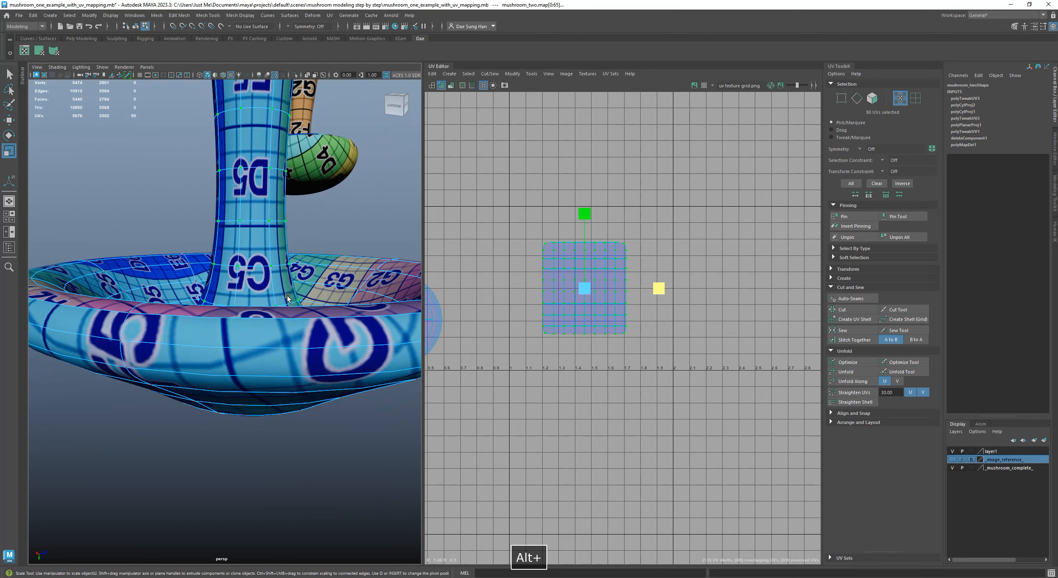
alt+right_drag(267, 304, 298, 271)
alt+drag(268, 247, 249, 293)
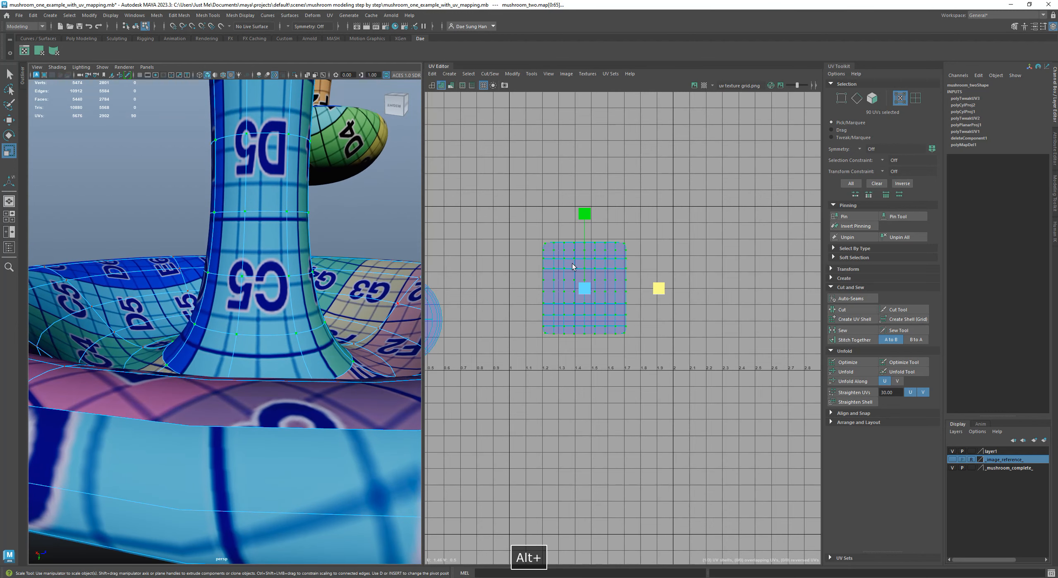
Stretch the stem shell along V to about 1.15 of its height and check the texture along the stem
drag(585, 219, 590, 207)
alt+drag(211, 380, 289, 396)
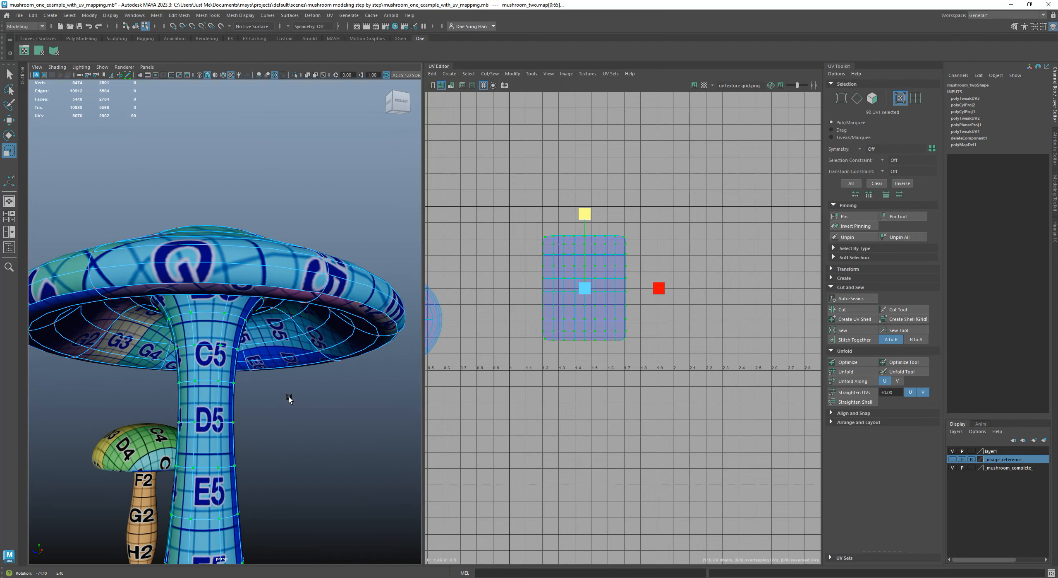
alt+right_drag(289, 395, 302, 318)
alt+drag(302, 318, 313, 355)
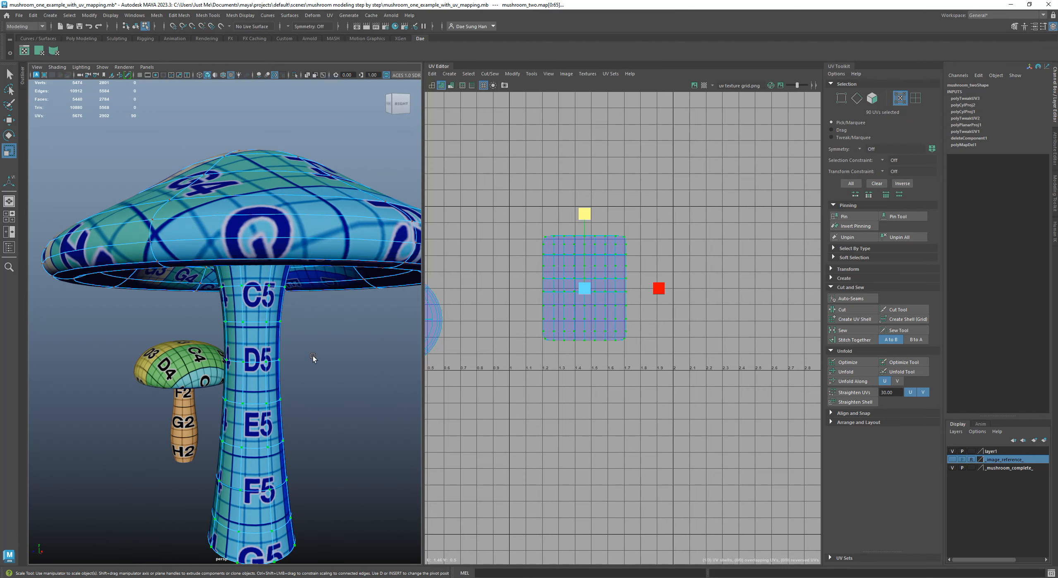
alt+drag(249, 360, 273, 372)
Narrow the stem shell further along U, enlarge it slightly in both directions, and check the stem's checker squares
drag(661, 288, 644, 290)
alt+drag(273, 406, 186, 368)
drag(586, 287, 591, 288)
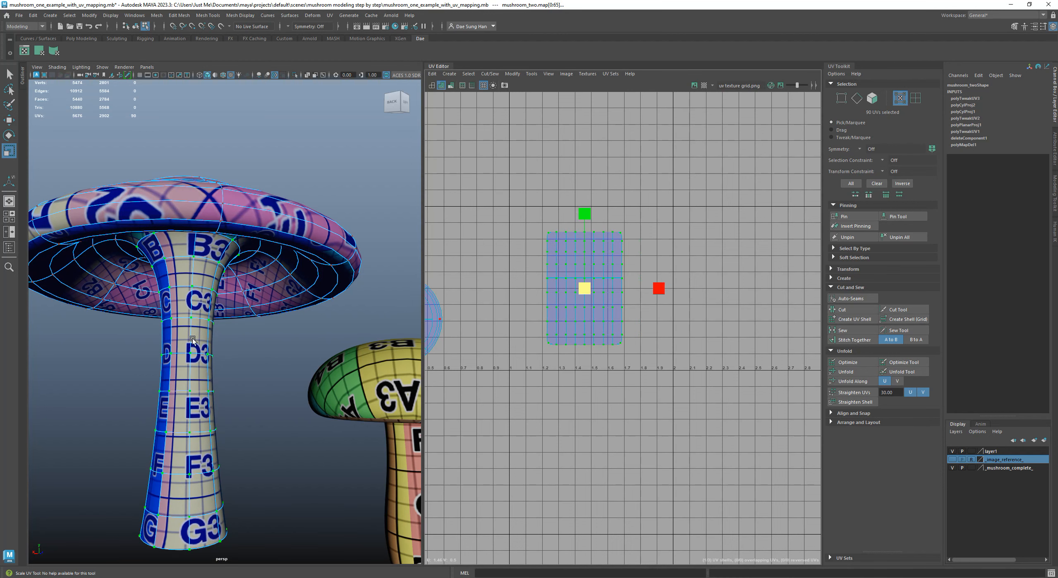
alt+right_drag(329, 303, 324, 309)
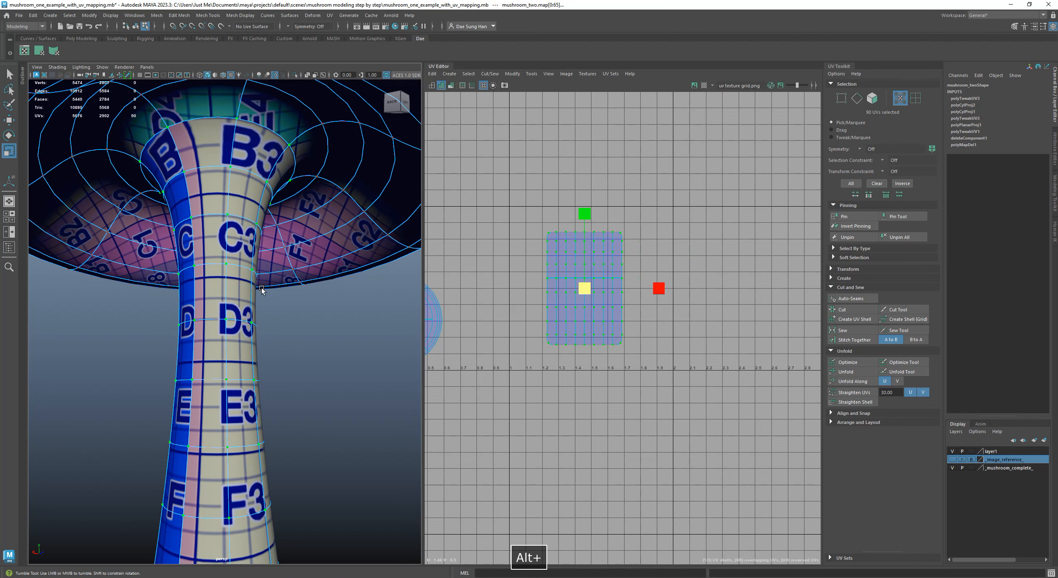
Undo the last enlargement of the stem shell and check the checker squares along the stem
alt+drag(263, 287, 269, 270)
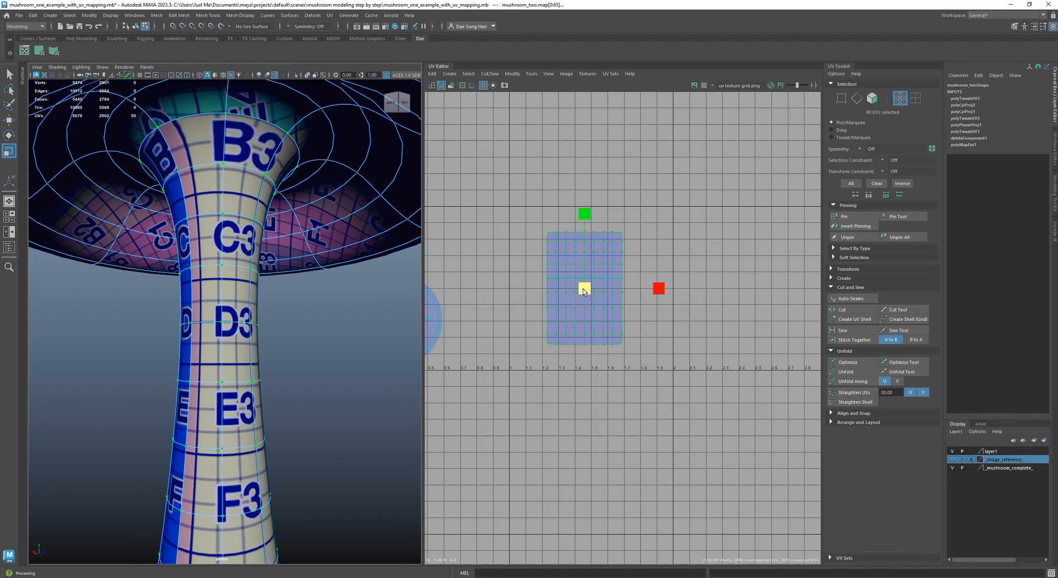
key(z)
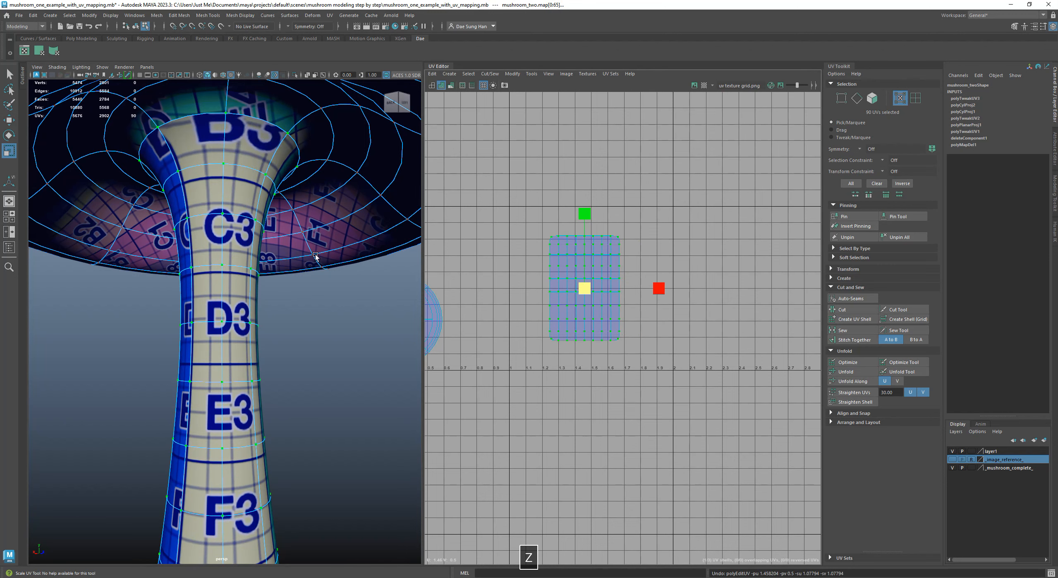
alt+right_drag(315, 254, 234, 246)
alt+drag(234, 247, 252, 229)
alt+right_drag(252, 230, 264, 283)
alt+drag(265, 283, 203, 300)
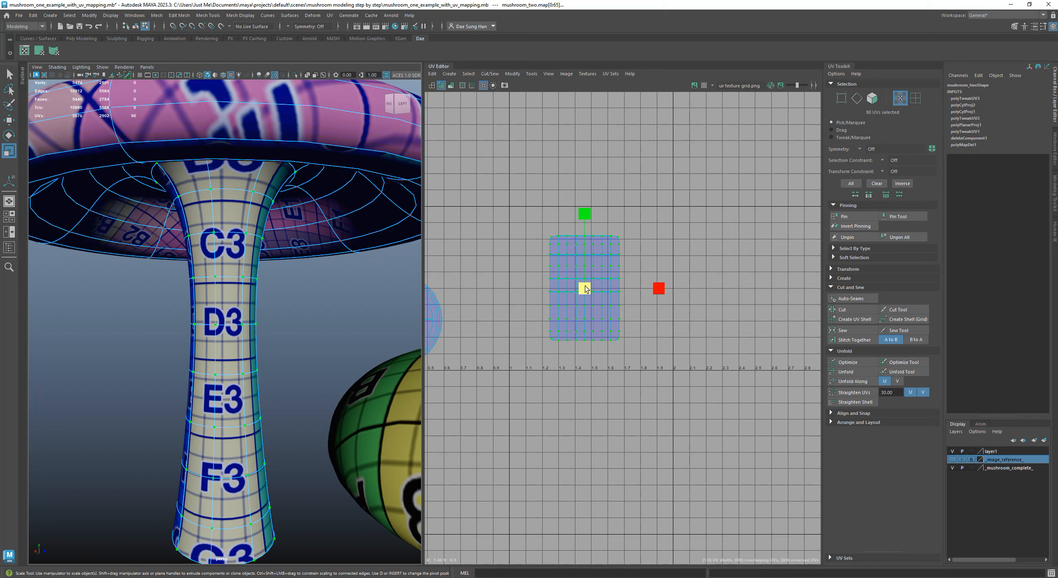
Scale the stem shell up uniformly to about 1.13 of its size and check the texture around the stem
drag(585, 288, 596, 282)
alt+right_drag(384, 305, 186, 317)
alt+drag(186, 317, 308, 335)
alt+right_drag(231, 330, 271, 332)
alt+drag(271, 330, 360, 322)
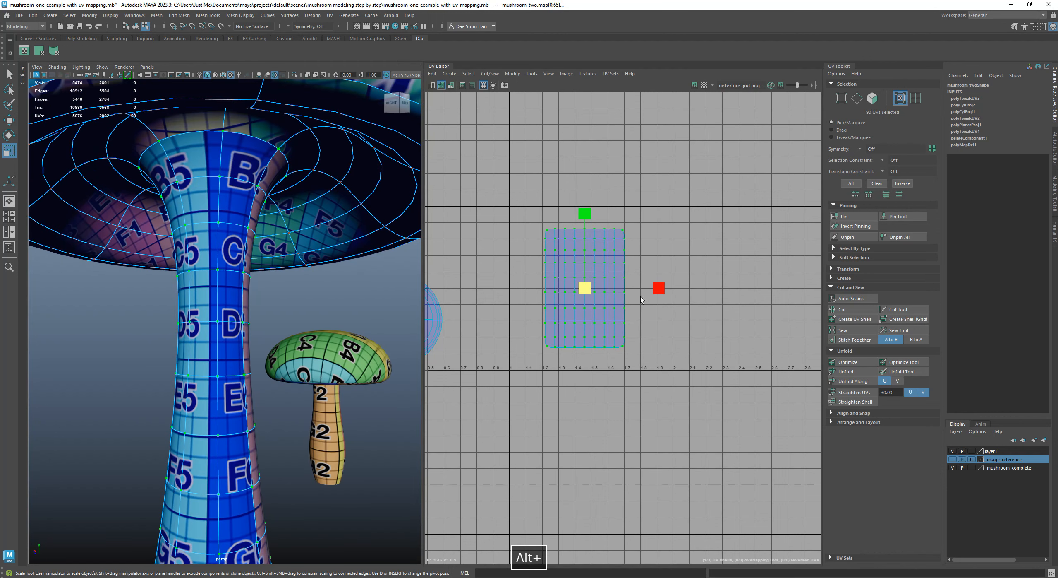
alt+drag(94, 311, 184, 306)
alt+right_drag(183, 306, 156, 322)
alt+drag(156, 321, 202, 278)
alt+right_drag(203, 279, 247, 251)
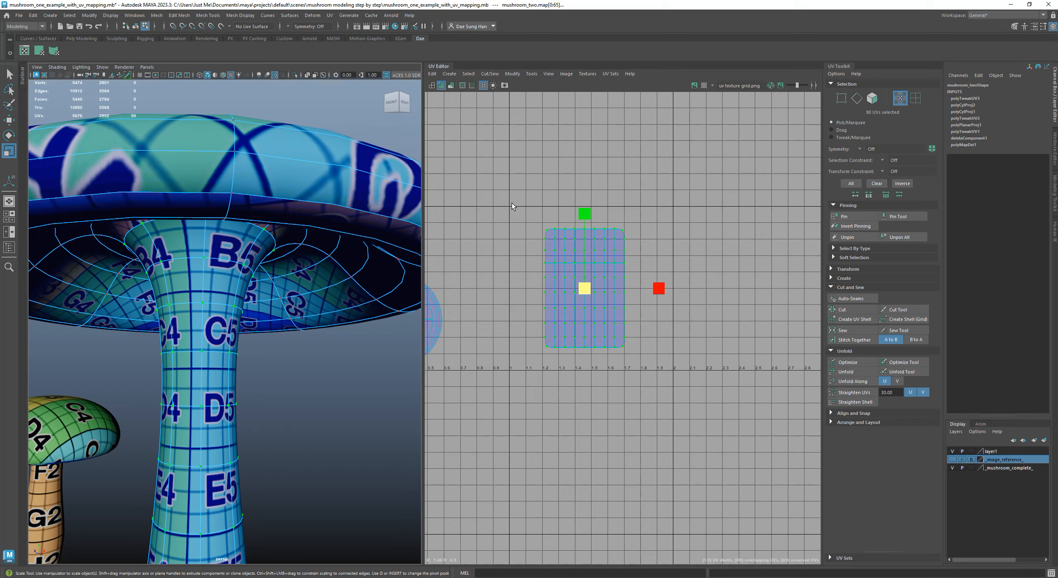
Select the top row of the stem shell's UVs and compare the stem with smooth preview off and on
alt+right_drag(512, 203, 622, 218)
key(1)
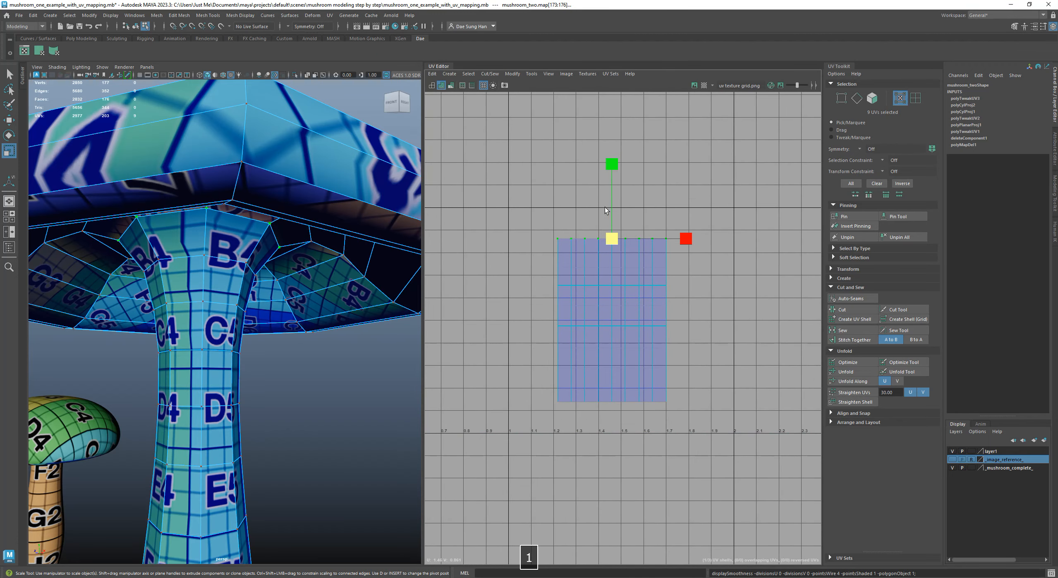
alt+drag(219, 302, 167, 277)
alt+right_drag(167, 278, 262, 269)
key(3)
key(1)
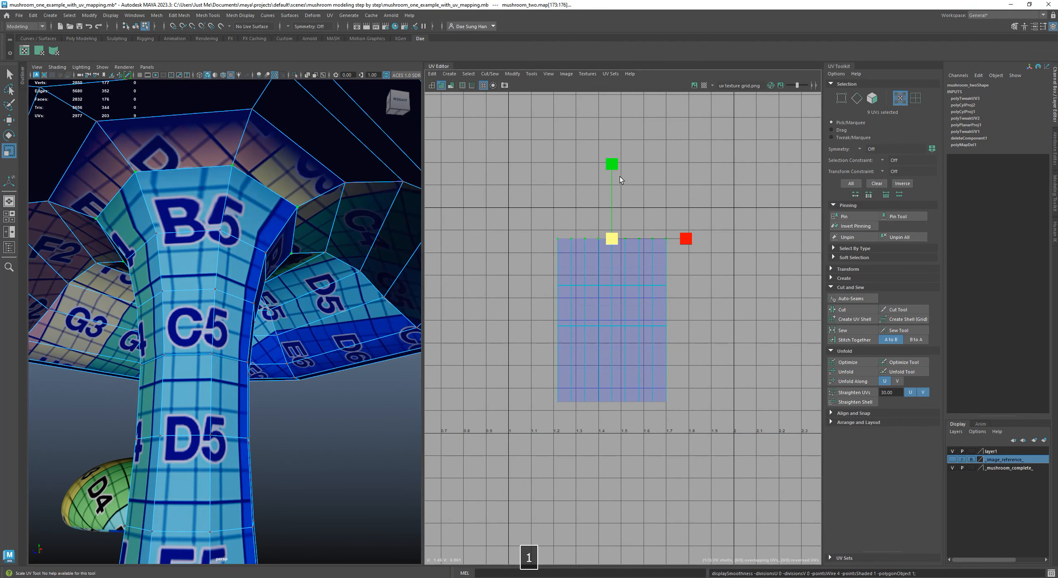
Try to raise the stem shell's top row of UVs along V with smooth preview on
key(w)
key(ctrl+z)
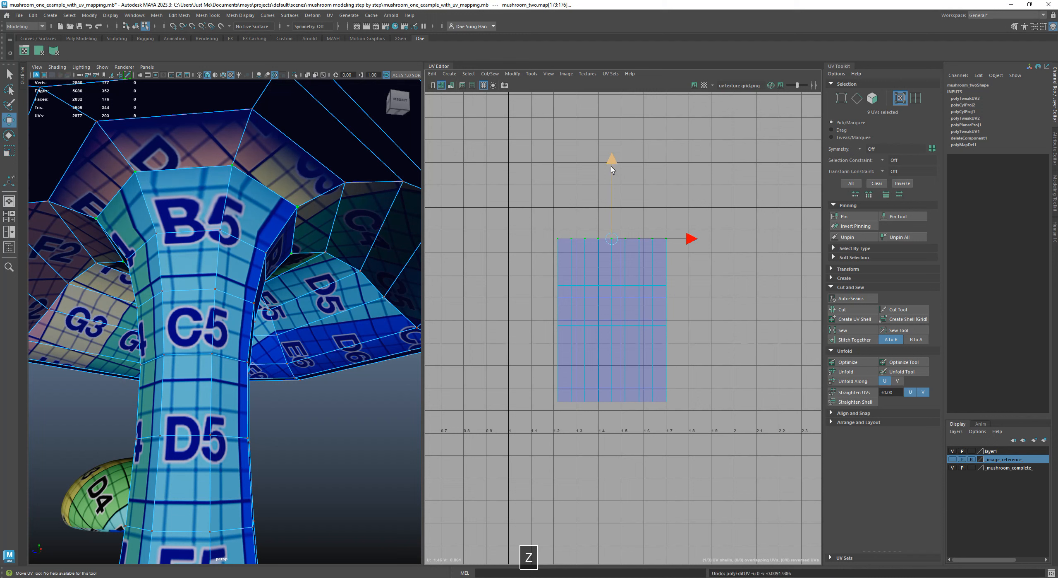
key(3)
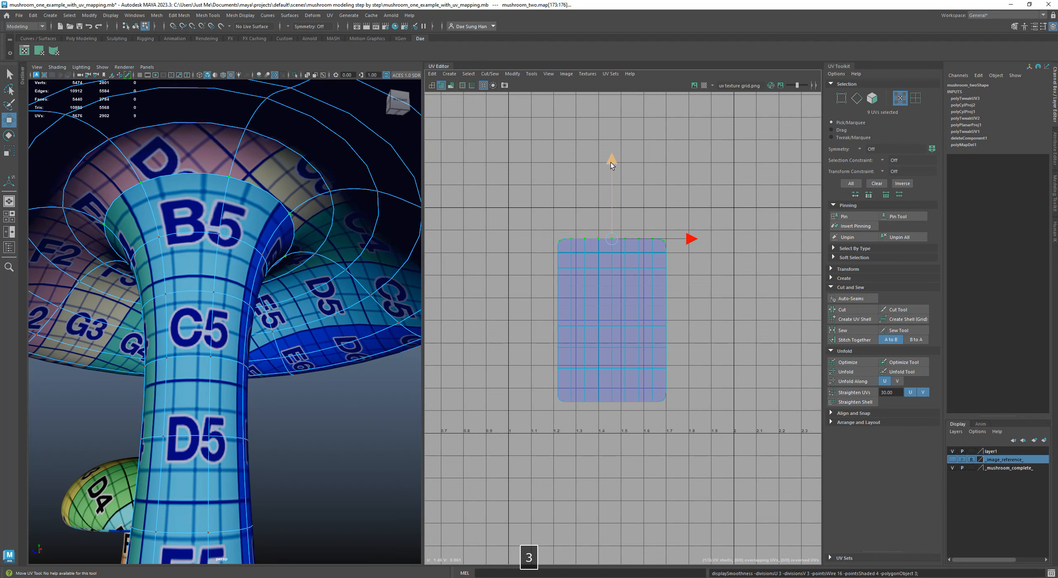
drag(611, 162, 619, 149)
alt+drag(198, 237, 182, 236)
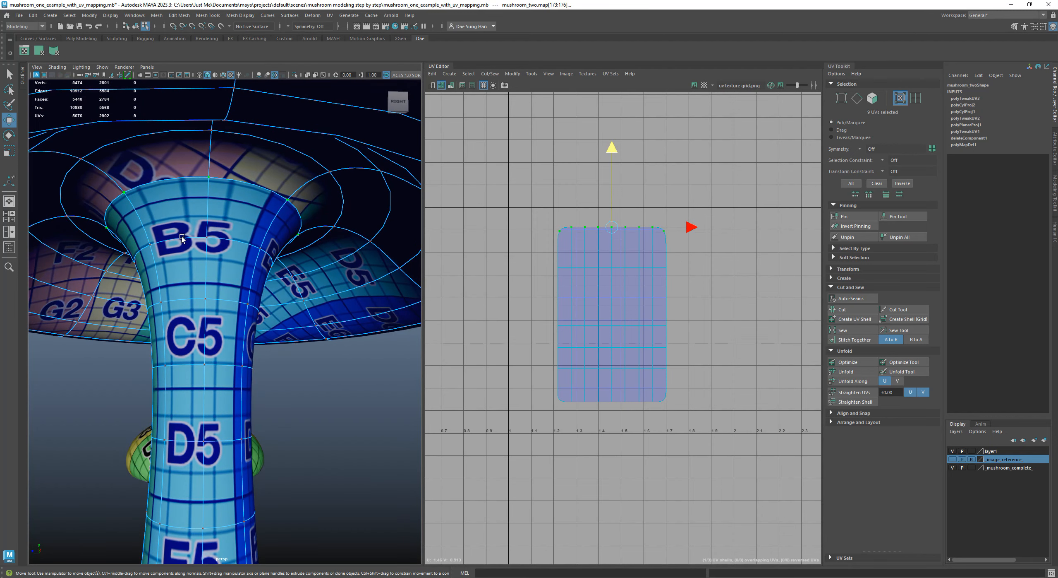
key(z)
Raise the stem shell's top row of UVs about 0.03 along V and check the checker squares under the cap
drag(612, 164, 614, 154)
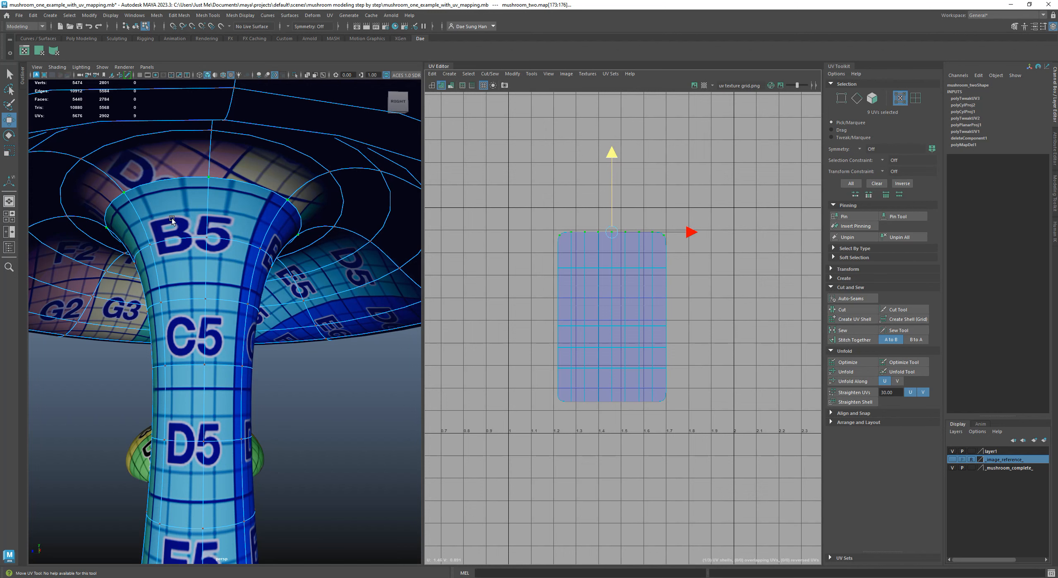
alt+right_drag(294, 236, 224, 217)
alt+drag(223, 218, 354, 220)
alt+right_drag(355, 220, 272, 216)
alt+drag(272, 216, 296, 198)
alt+right_drag(296, 198, 326, 172)
alt+drag(327, 171, 302, 158)
alt+right_drag(302, 158, 183, 261)
alt+drag(289, 293, 206, 272)
right_drag(208, 268, 337, 229)
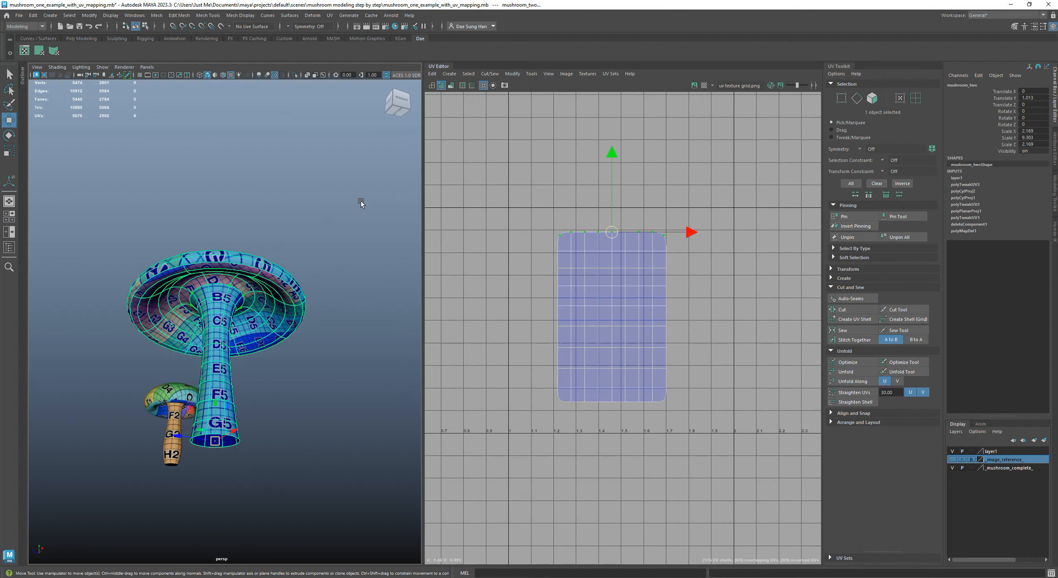
Select the whole large mushroom, inspect the stem's seam up close, and open the mesh's shape attributes
click(360, 200)
alt+drag(318, 310, 218, 268)
click(220, 267)
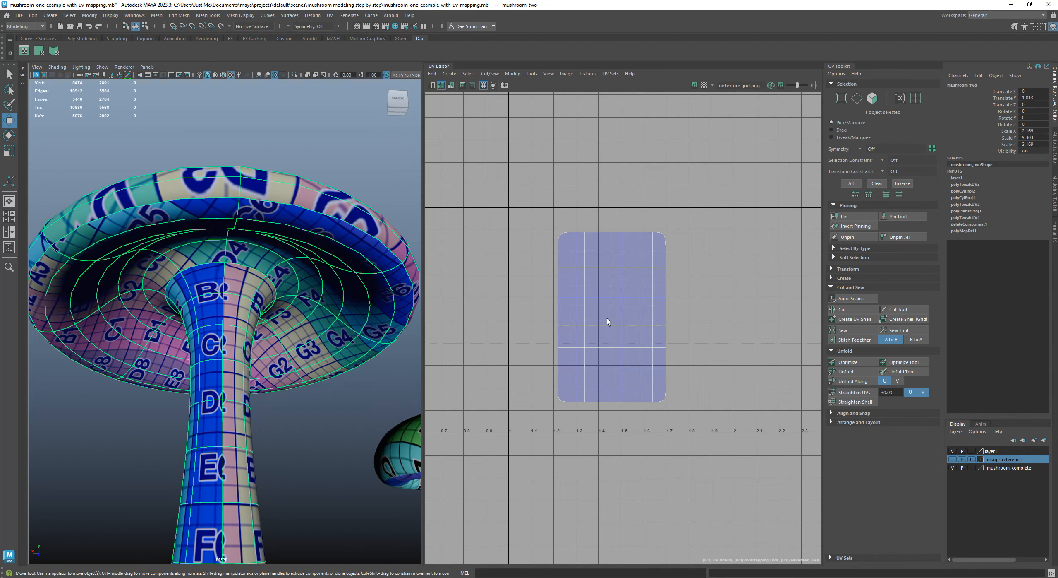
alt+right_drag(376, 331, 395, 327)
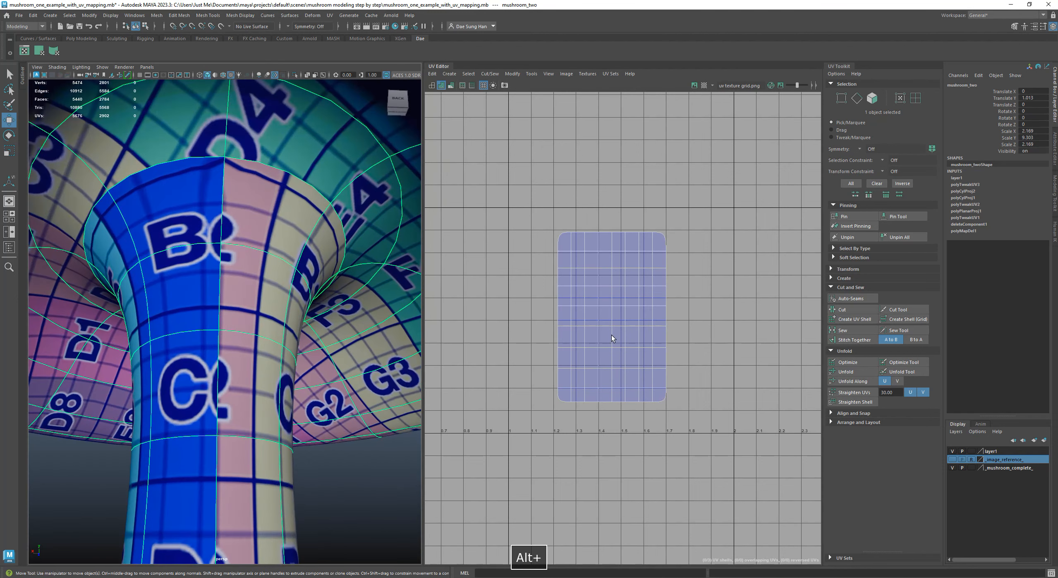
alt+drag(269, 257, 289, 211)
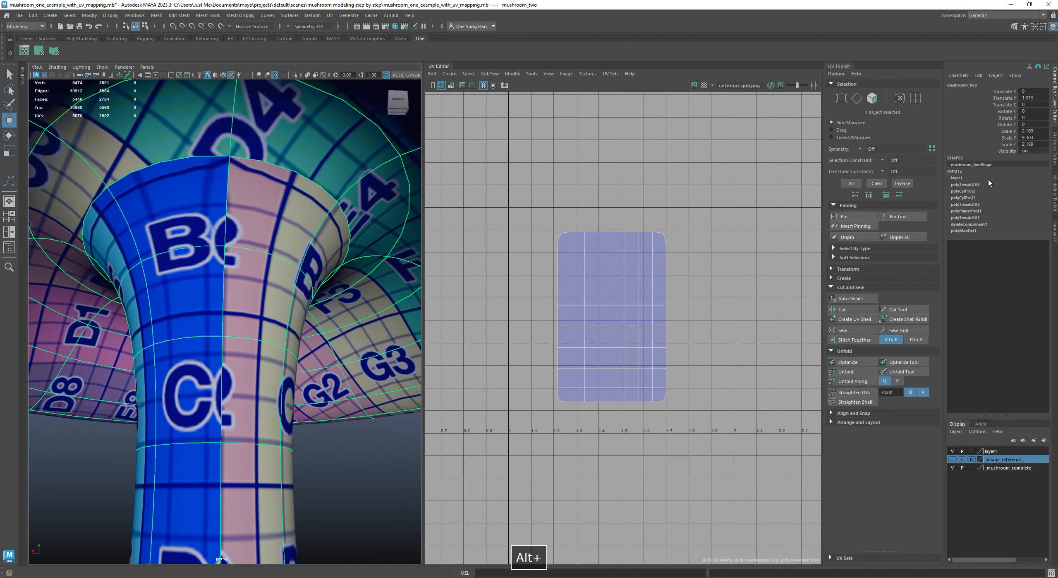
click(1054, 149)
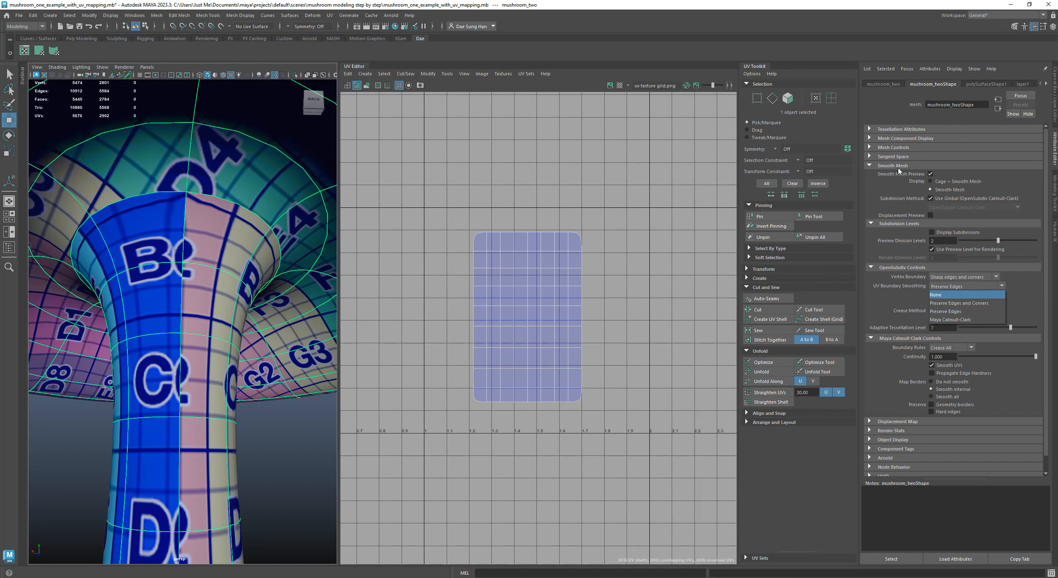
Set the mesh's UV Boundary Smoothing to None and compare the stem texture with smooth preview off and on
click(955, 295)
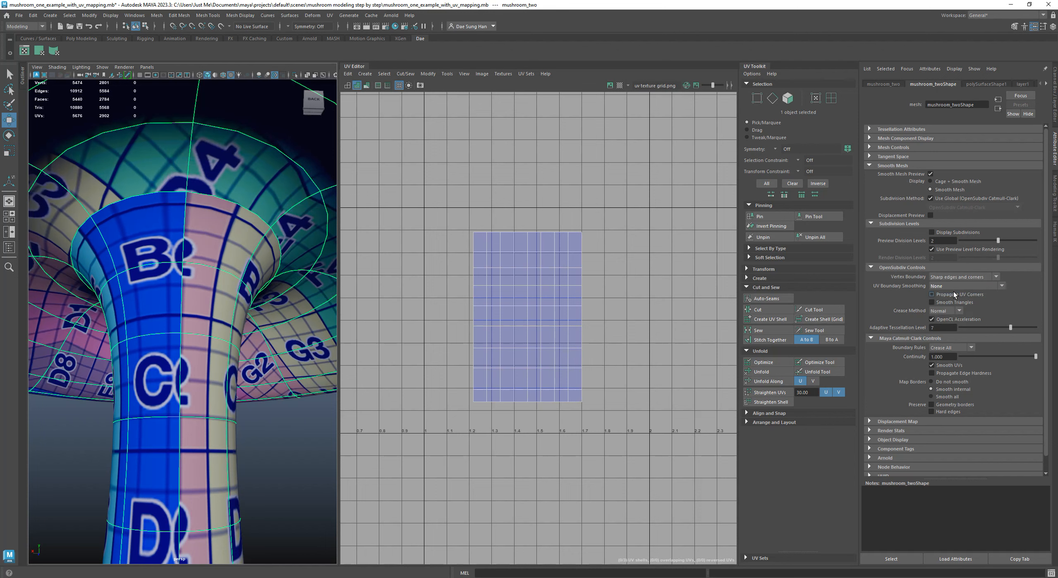
alt+drag(257, 247, 224, 233)
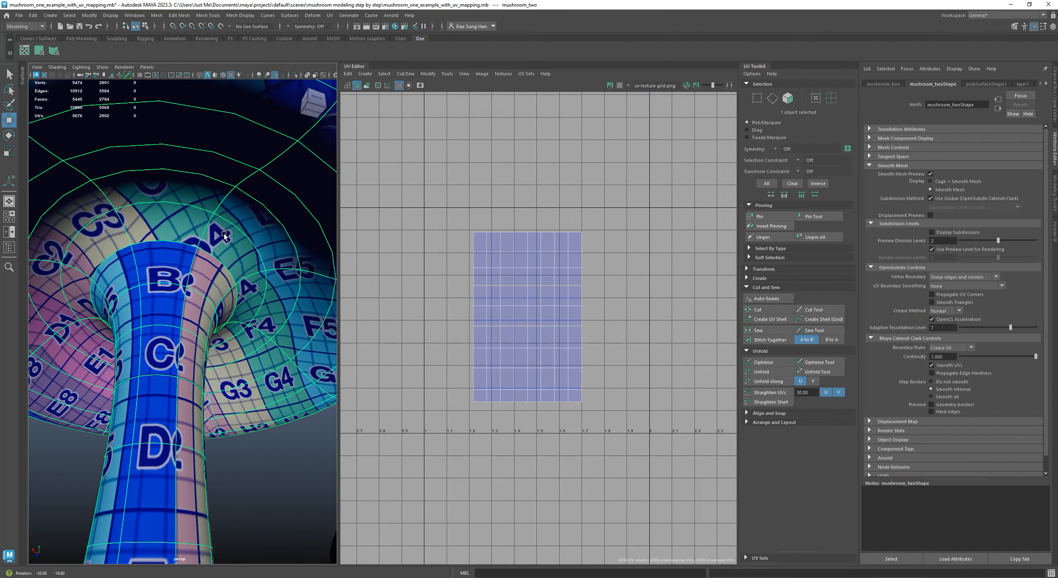
key(3)
key(1)
key(3)
alt+right_drag(257, 260, 195, 249)
alt+drag(195, 249, 290, 260)
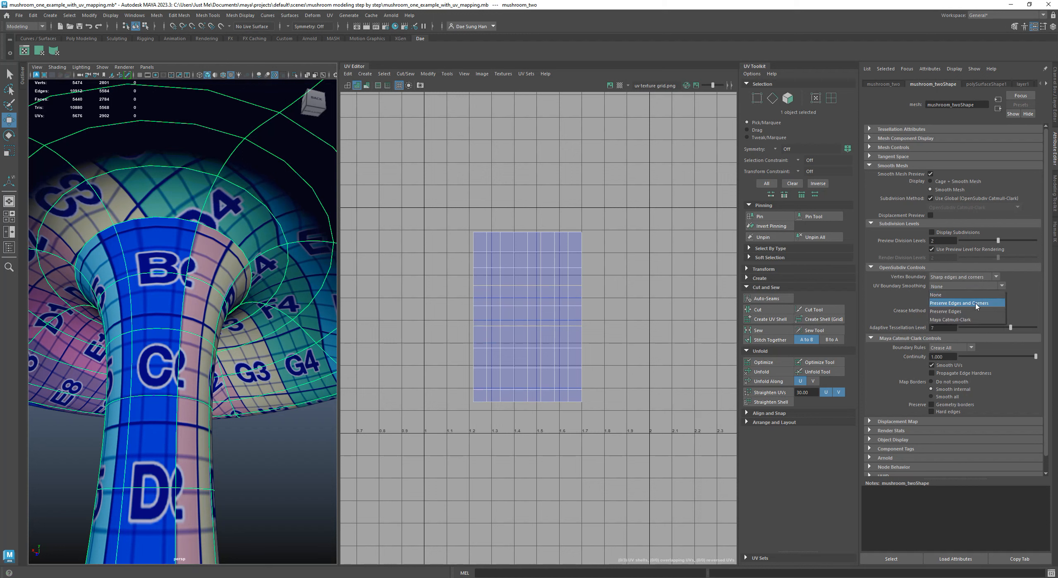
Set the mesh's UV Boundary Smoothing to Preserve Edges and Corners and check the texture on the whole mushroom
click(976, 303)
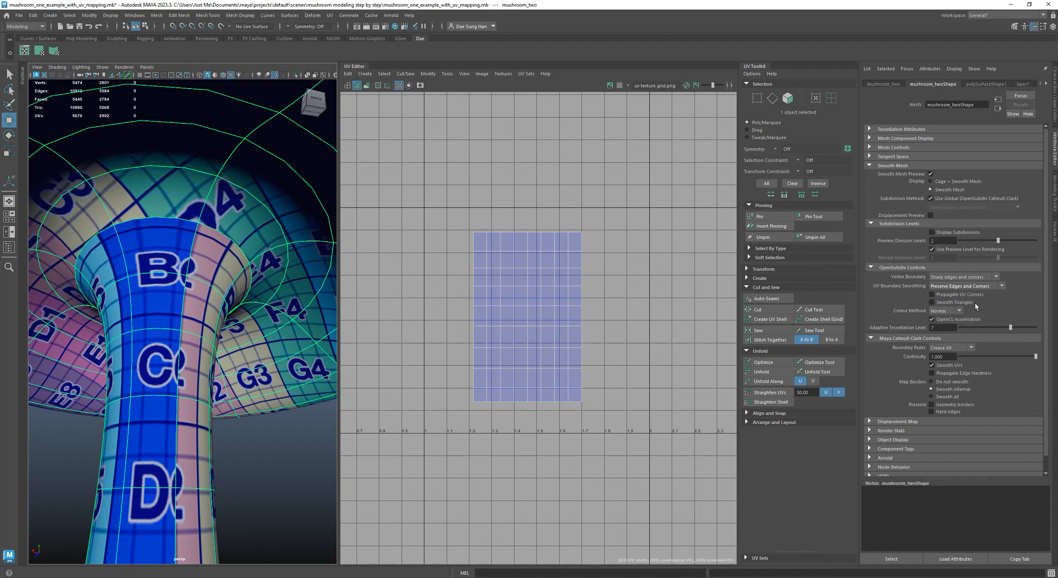
mouse_move(312, 302)
alt+mouse_down()
mouse_move(267, 301)
mouse_move(219, 321)
mouse_move(178, 307)
mouse_move(184, 275)
mouse_move(298, 306)
alt+mouse_up()
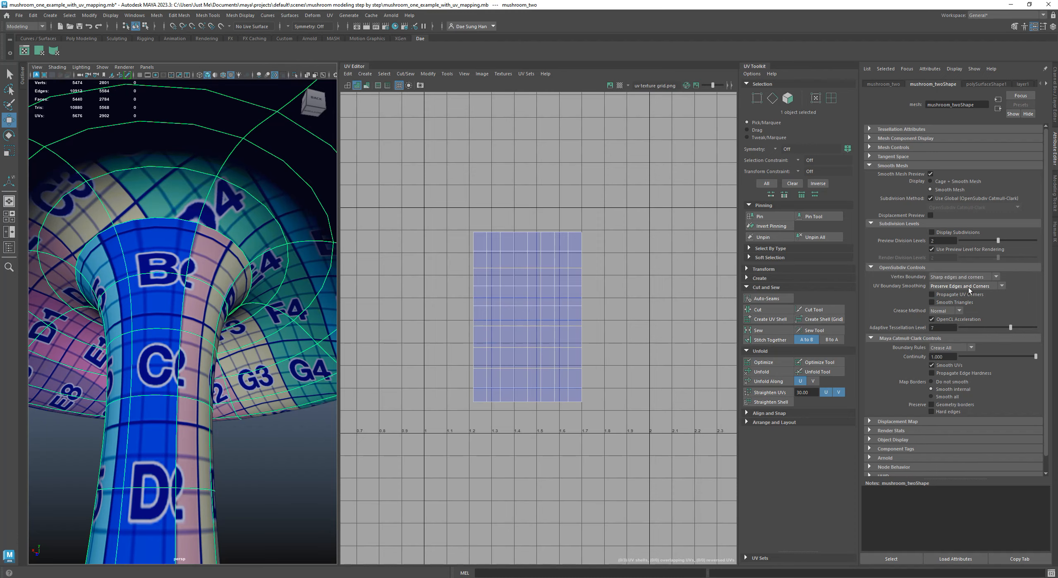
alt+drag(271, 346, 134, 390)
alt+right_drag(134, 390, 147, 337)
alt+drag(146, 337, 184, 303)
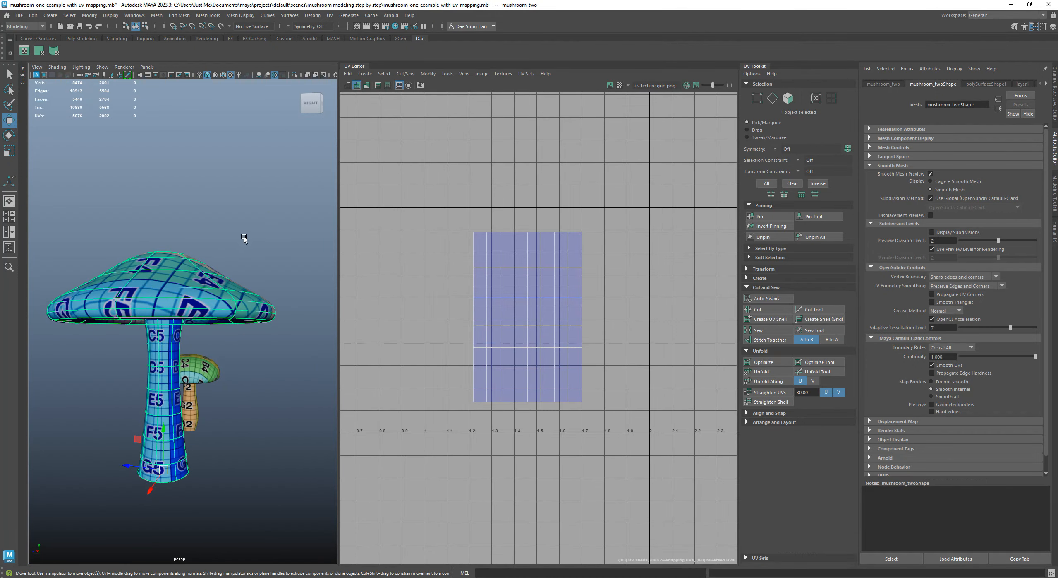
Select all faces of the cap-top UV shell and display the mushroom shaded without its texture
alt+scroll(602, 331, down, 2)
alt+right_drag(602, 332, 460, 330)
alt+middle_drag(460, 330, 690, 291)
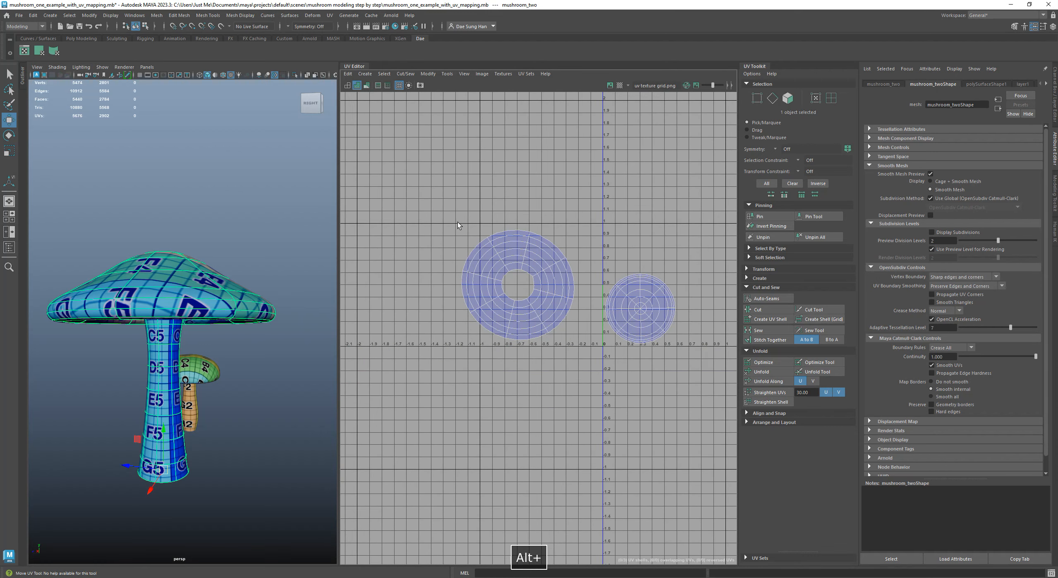
alt+right_drag(568, 269, 549, 312)
right_drag(517, 244, 516, 275)
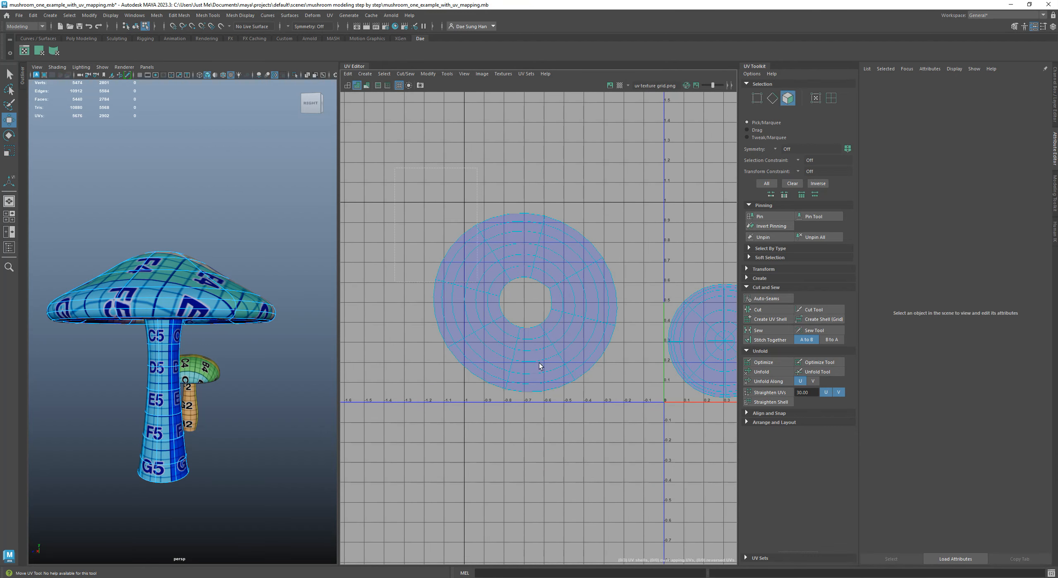
drag(630, 469, 631, 468)
alt+drag(203, 328, 220, 285)
alt+middle_drag(530, 325, 334, 319)
drag(455, 243, 628, 428)
mouse_move(212, 352)
alt+mouse_down()
mouse_move(215, 375)
mouse_move(213, 304)
mouse_move(238, 316)
mouse_move(249, 352)
alt+mouse_up()
key(5)
scroll(214, 280, up, 3)
scroll(253, 312, down, 3)
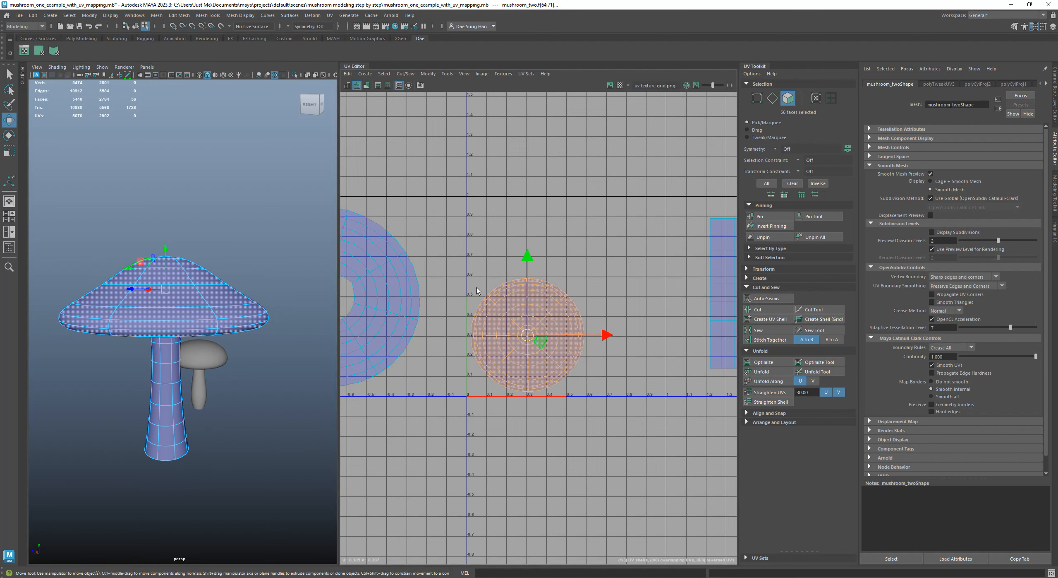
Examine the cap's underside, top and rim from several angles to see where the cap-top shell ends
alt+drag(164, 311, 209, 273)
scroll(222, 220, up, 3)
scroll(191, 265, down, 4)
alt+drag(207, 233, 211, 183)
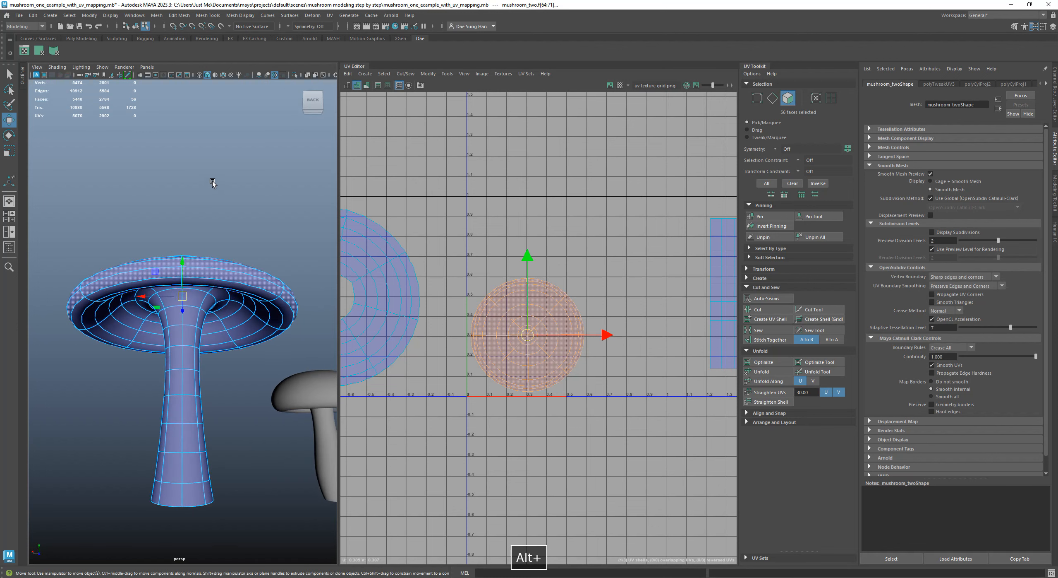
alt+right_drag(211, 183, 294, 229)
alt+middle_drag(294, 229, 112, 192)
alt+drag(112, 192, 37, 247)
alt+middle_drag(178, 285, 313, 349)
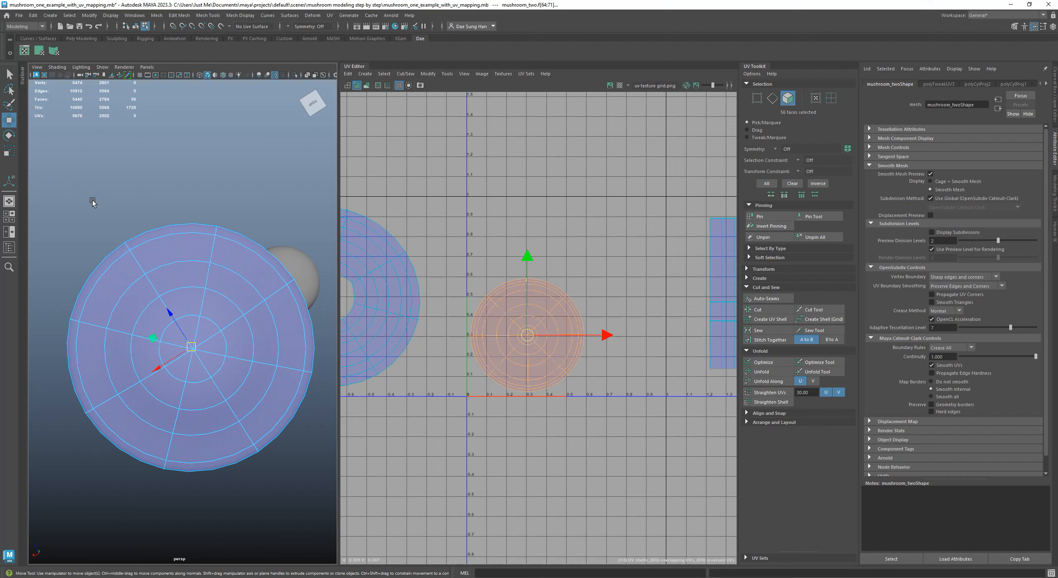
alt+drag(210, 342, 345, 279)
alt+middle_drag(300, 287, 194, 296)
scroll(193, 296, up, 3)
alt+drag(193, 295, 213, 309)
scroll(213, 309, up, 2)
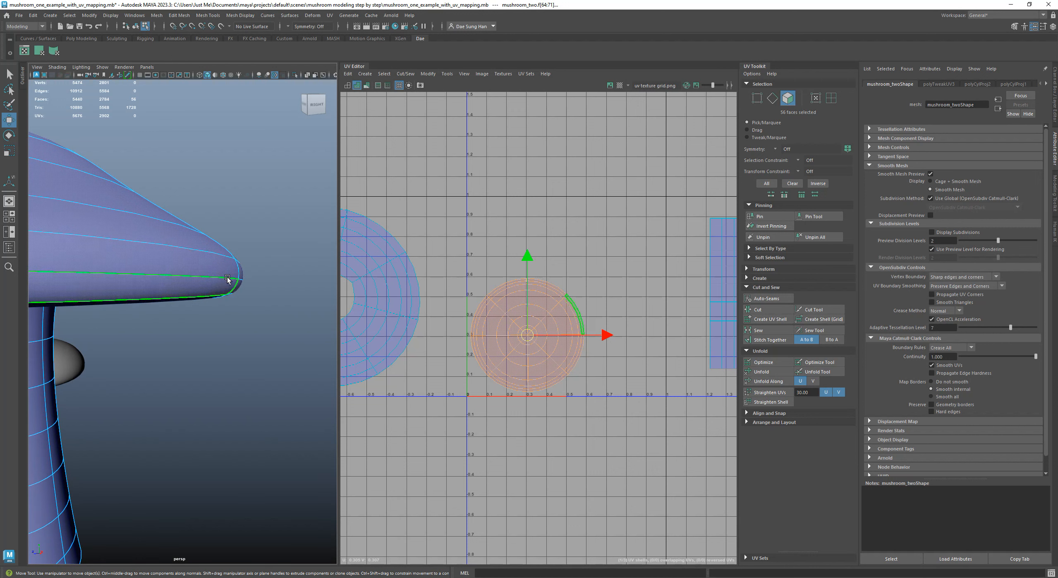
scroll(252, 292, down, 3)
Apply a planar projection from the Y axis, fitted to the bounding box, to the selected cap-top faces
alt+middle_drag(170, 267, 252, 270)
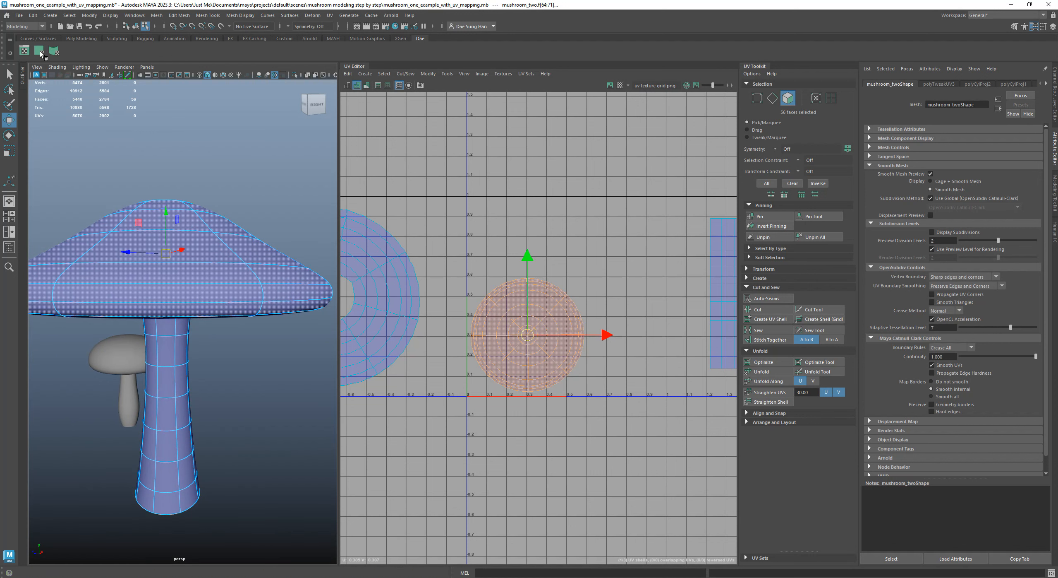
alt+drag(224, 312, 218, 275)
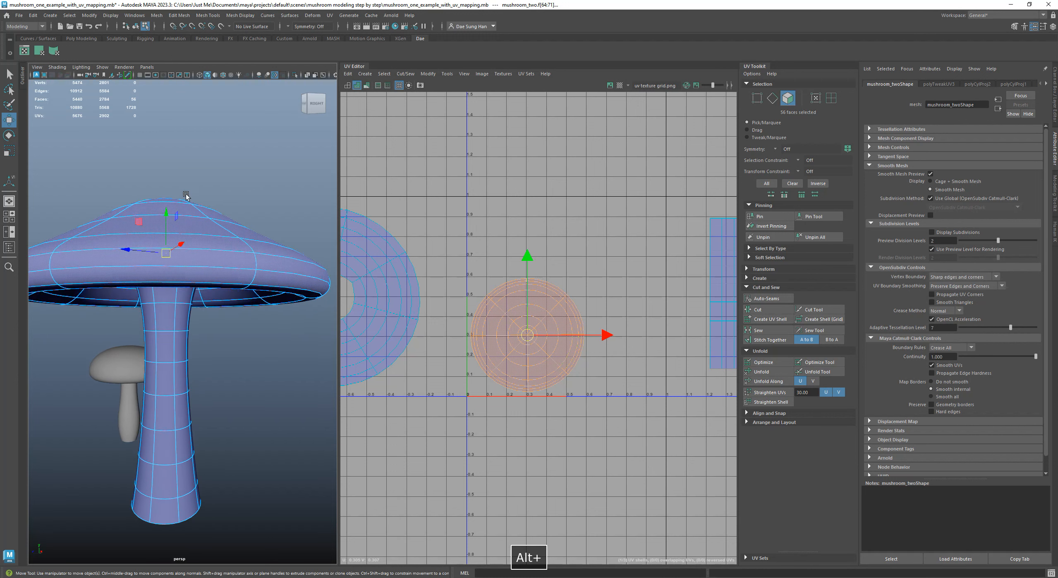
click(42, 53)
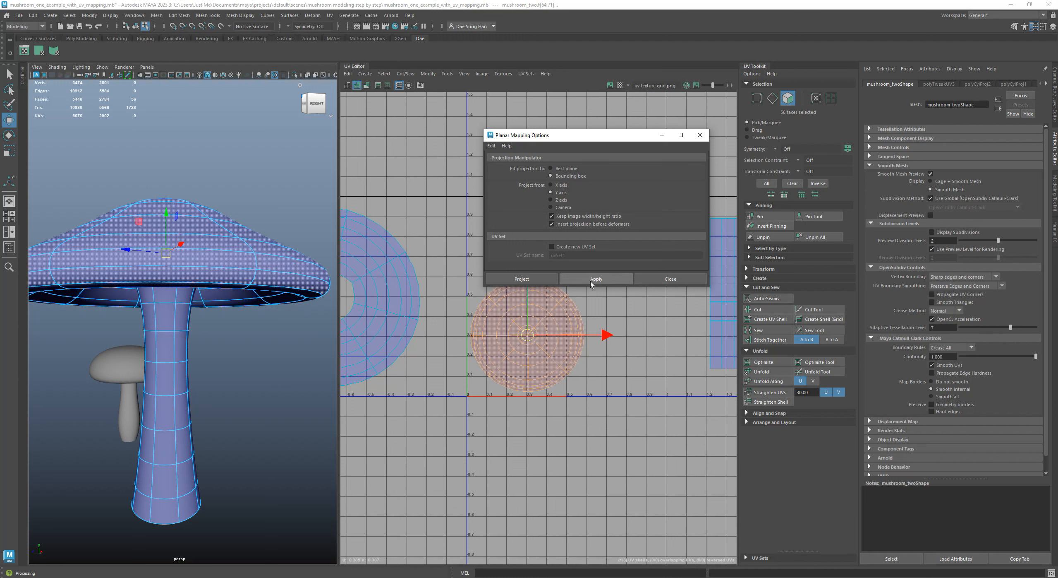
click(528, 279)
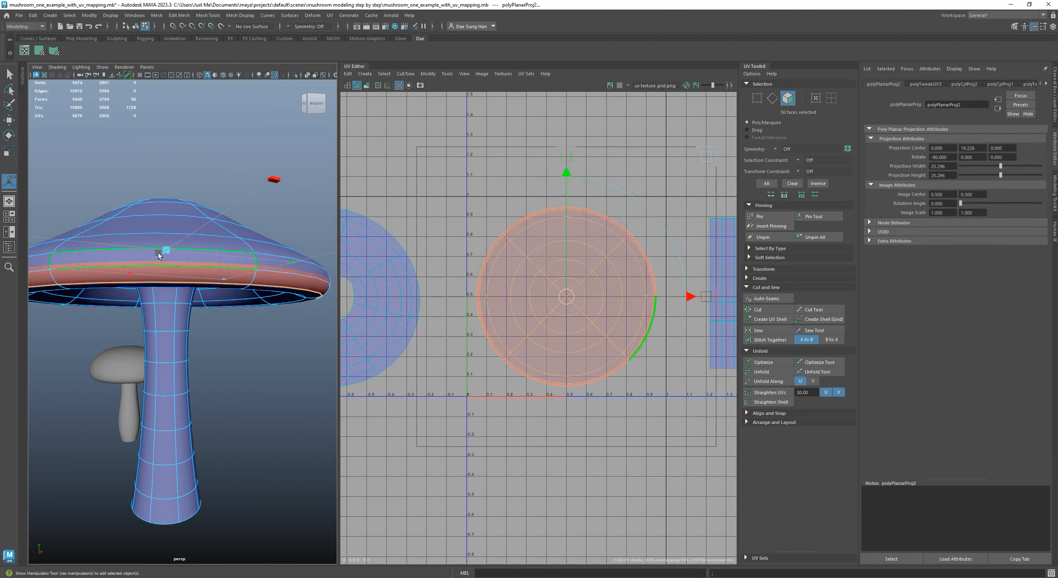
Inspect the projected cap faces around the rim from the side, below and above
alt+drag(173, 273, 233, 278)
alt+right_drag(233, 278, 205, 277)
alt+drag(204, 276, 206, 226)
alt+right_drag(206, 225, 240, 222)
alt+drag(190, 200, 300, 273)
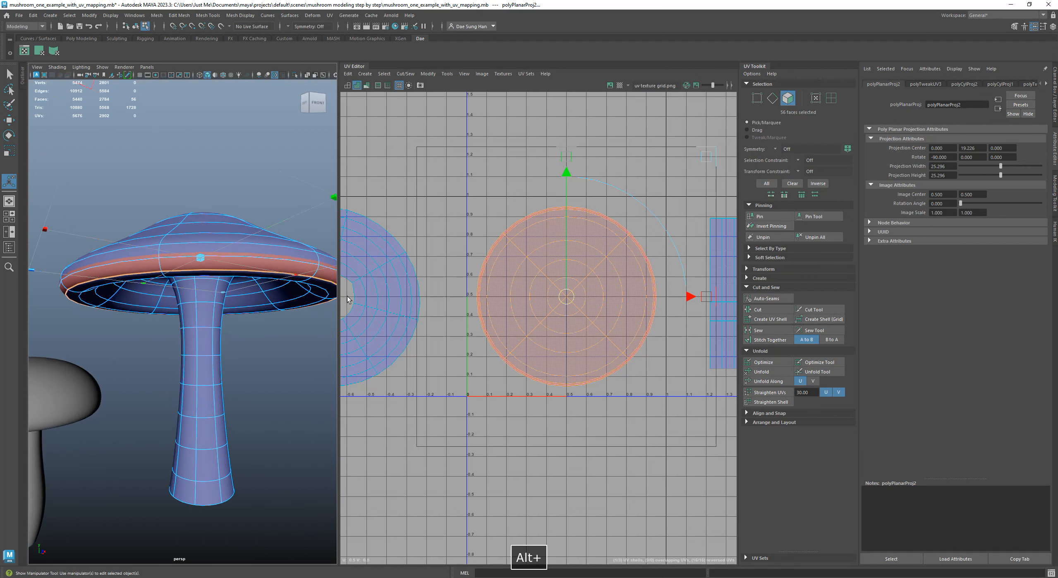
alt+middle_drag(300, 273, 159, 292)
alt+right_drag(159, 293, 226, 306)
alt+drag(226, 305, 180, 291)
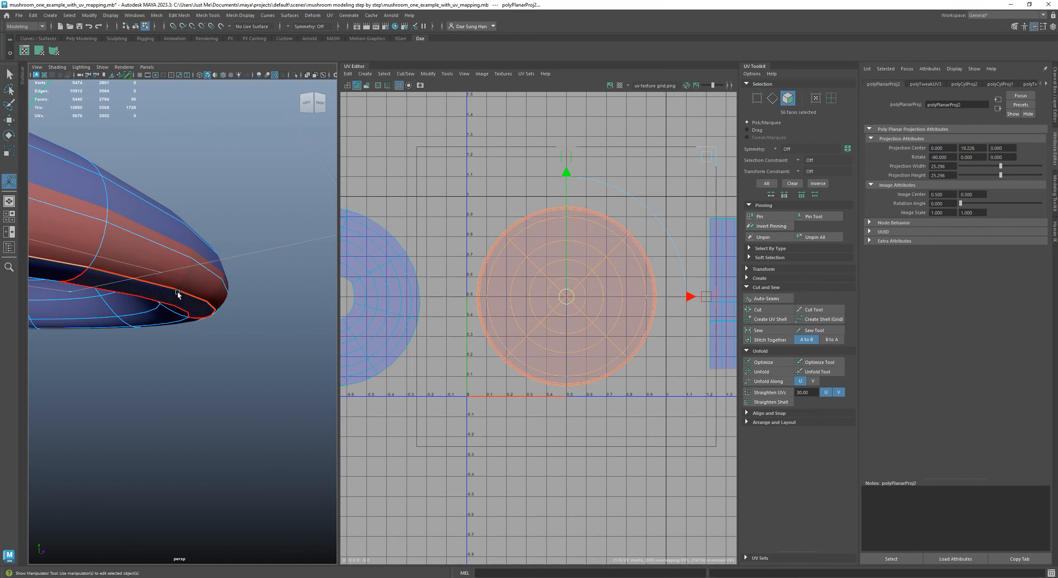
alt+drag(238, 261, 237, 291)
alt+right_drag(236, 290, 142, 286)
alt+middle_drag(142, 286, 228, 261)
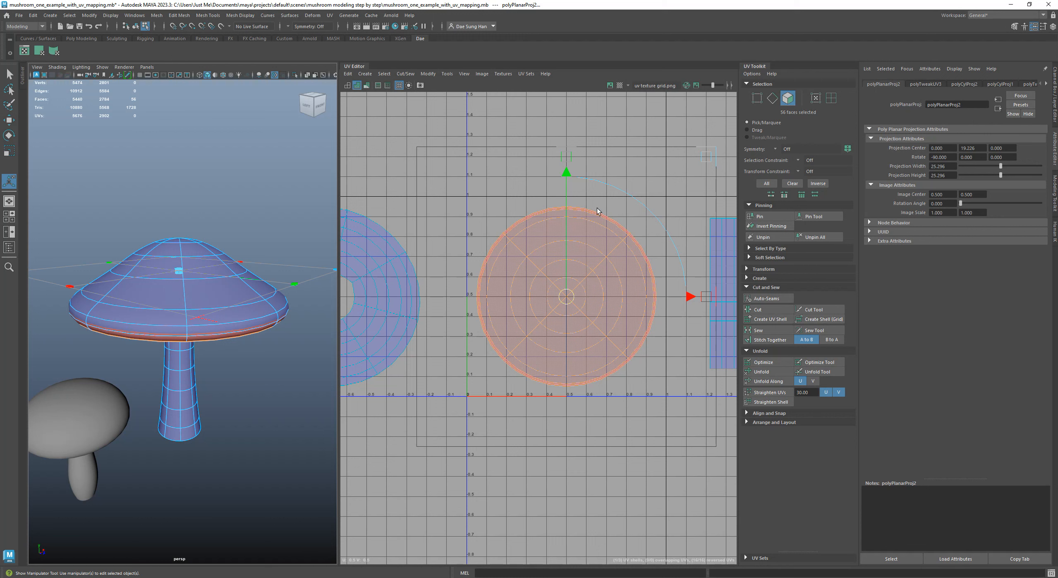
Unfold the planar-projected cap-top UV shell and check its faces around the cap rim
alt+drag(168, 273, 211, 263)
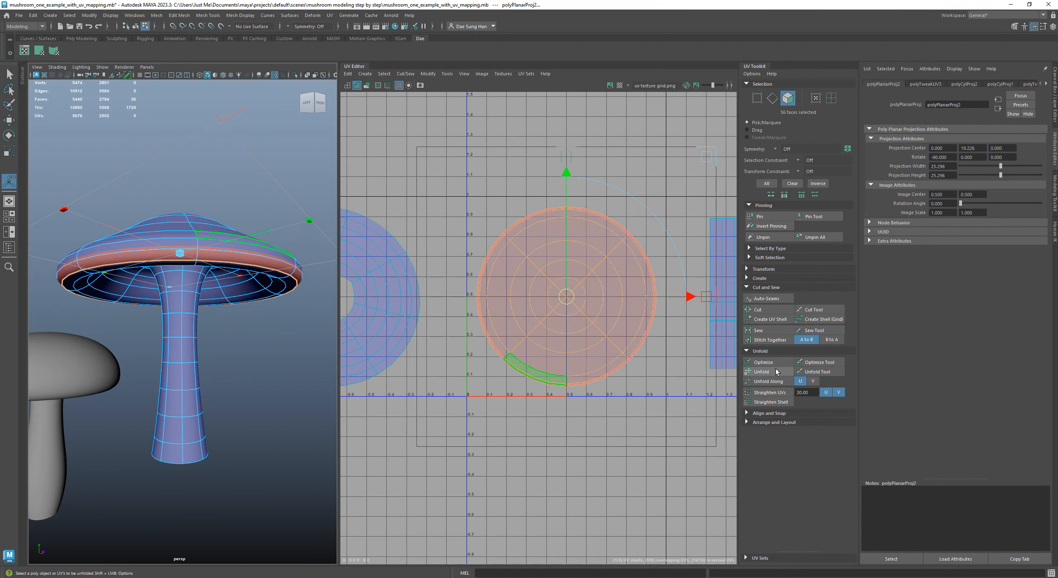
click(762, 371)
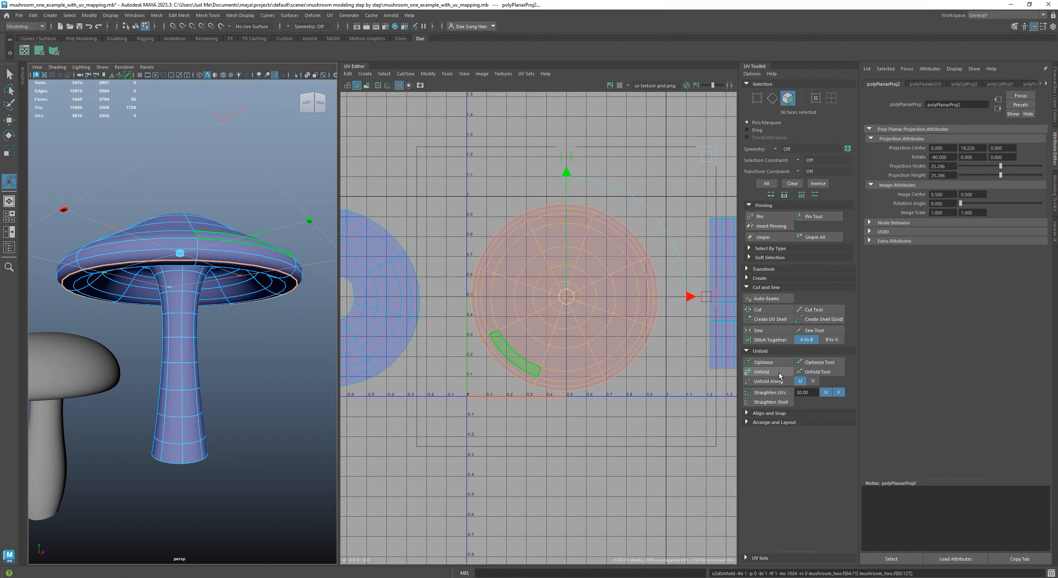
alt+drag(241, 278, 218, 272)
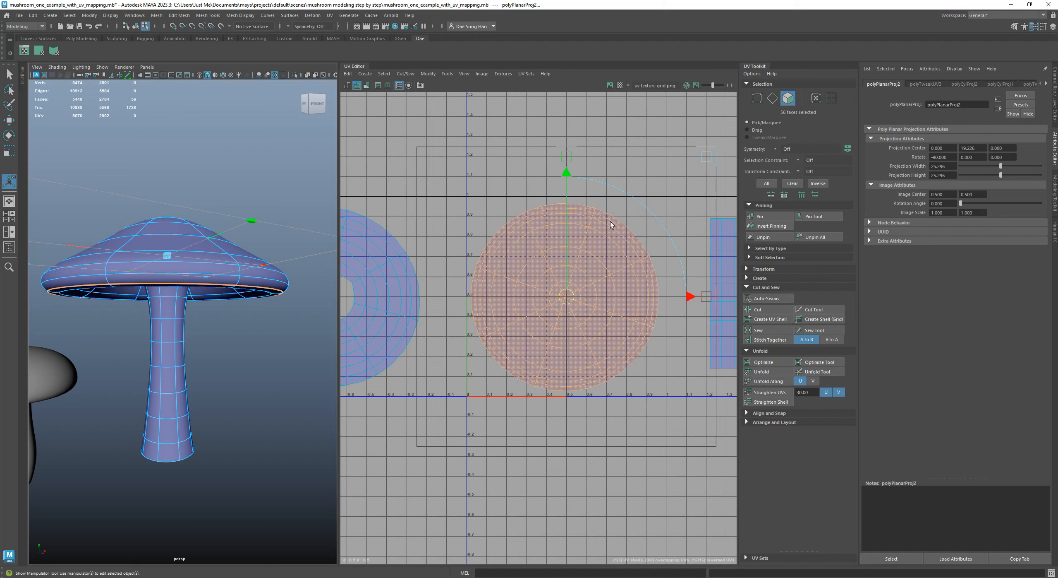
Try optimizing and unfolding the cap-top shell a second time, and step back to its first unfold
click(782, 361)
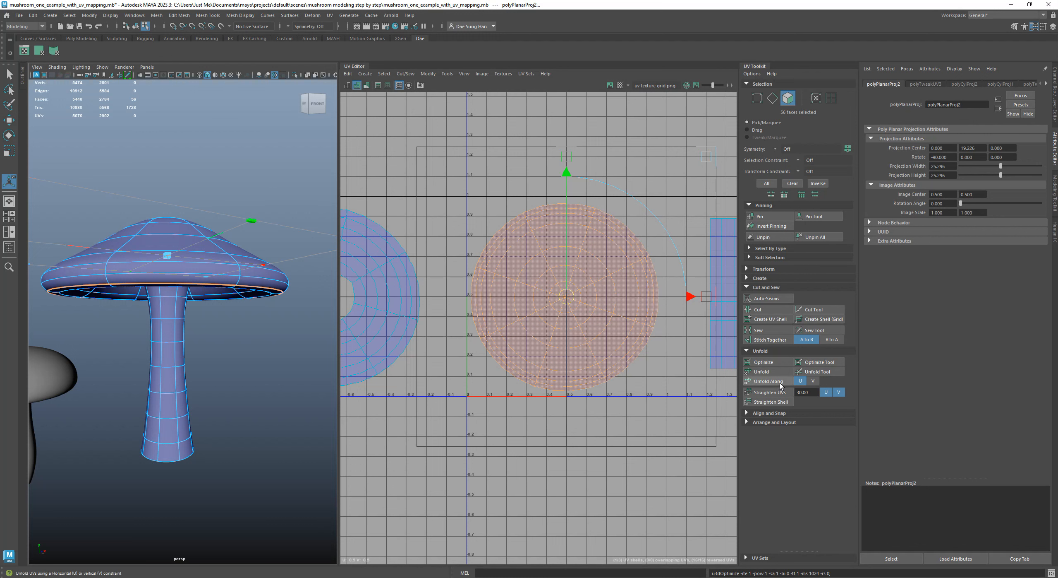
click(773, 372)
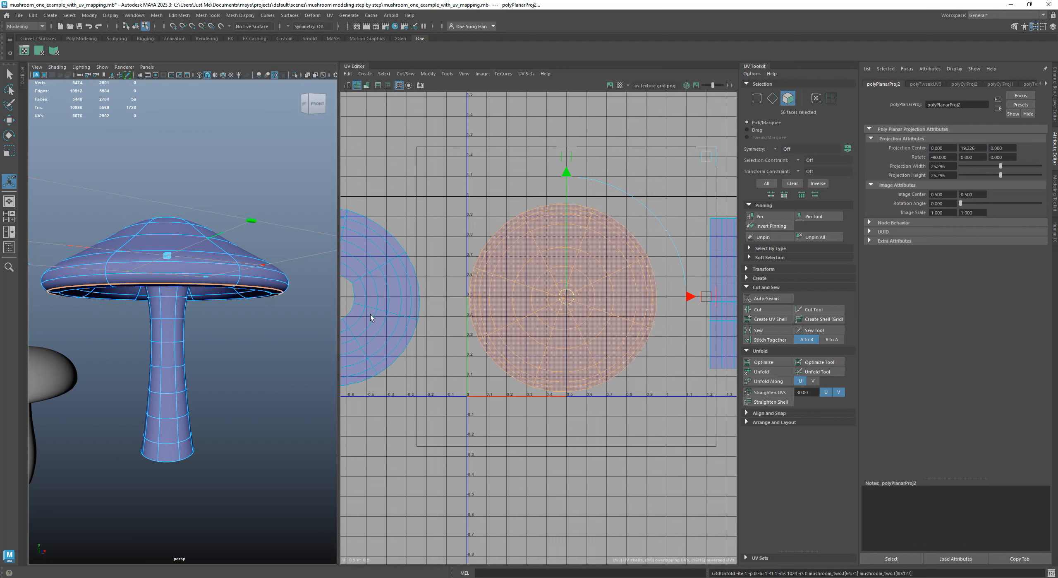
click(1053, 91)
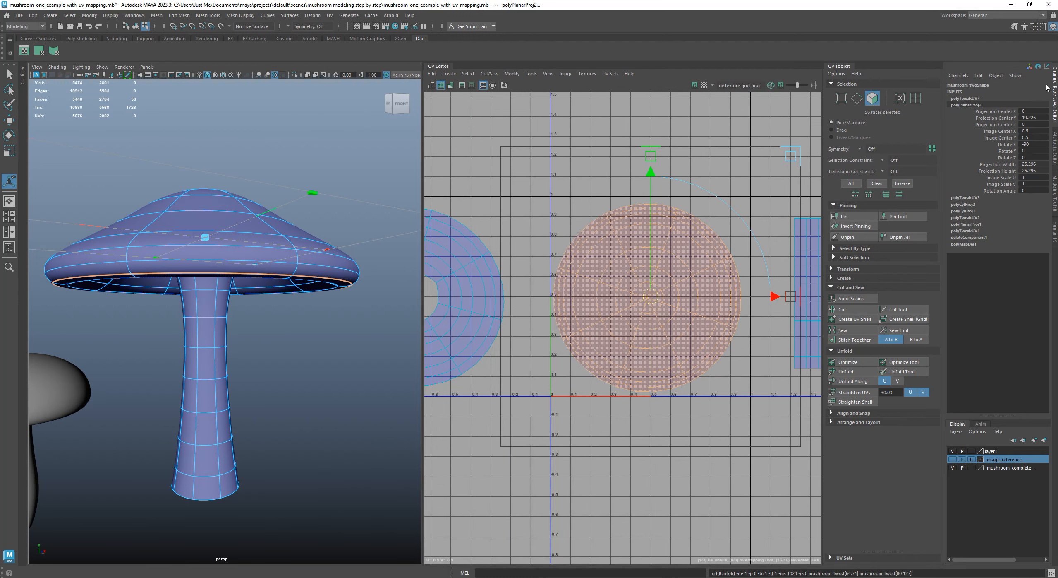
key(z)
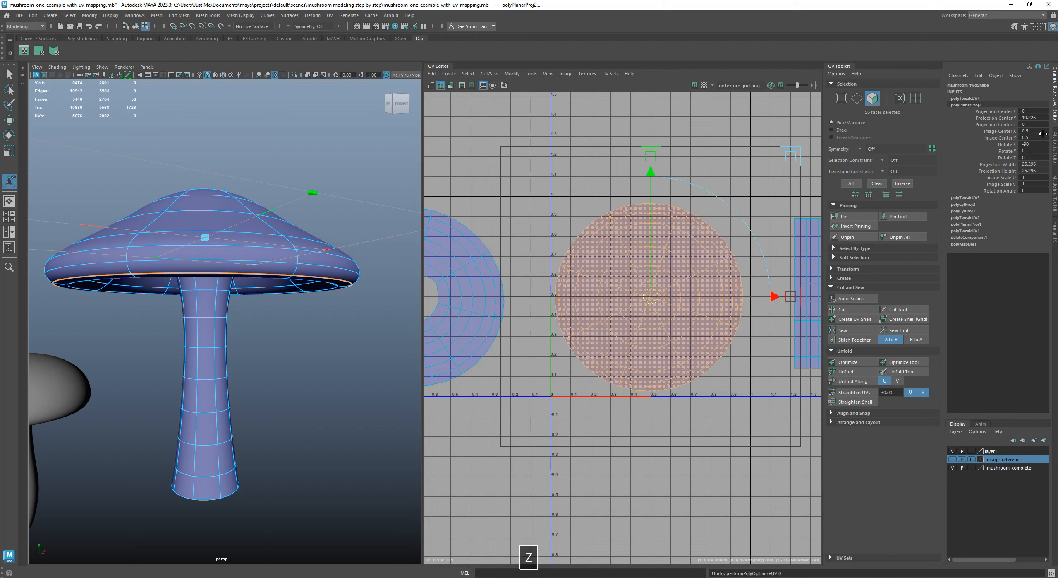
key(z)
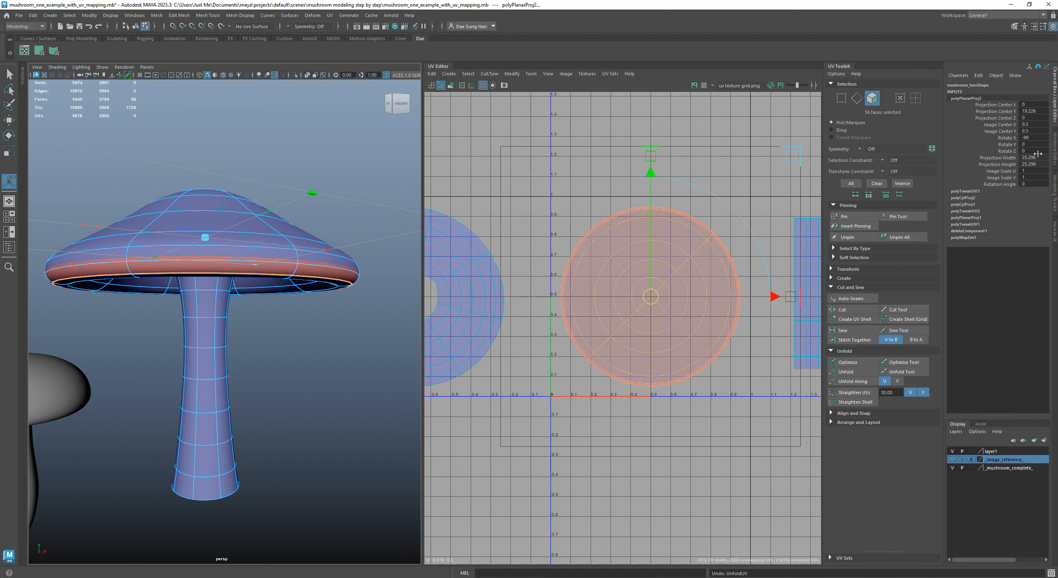
key(ctrl+y)
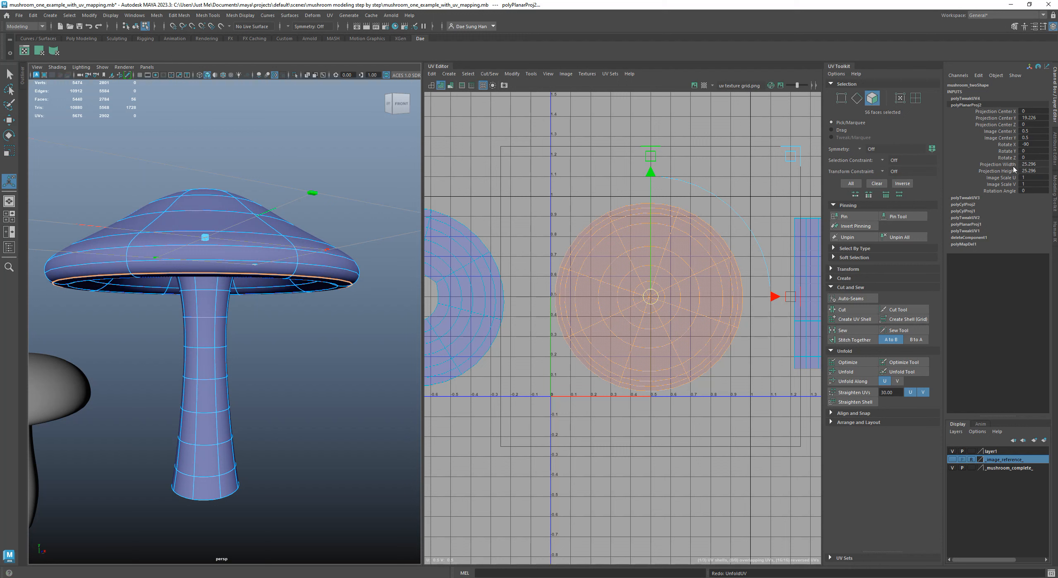
Set the cap-top planar projection's width and height to 25
text(25)
key(Return)
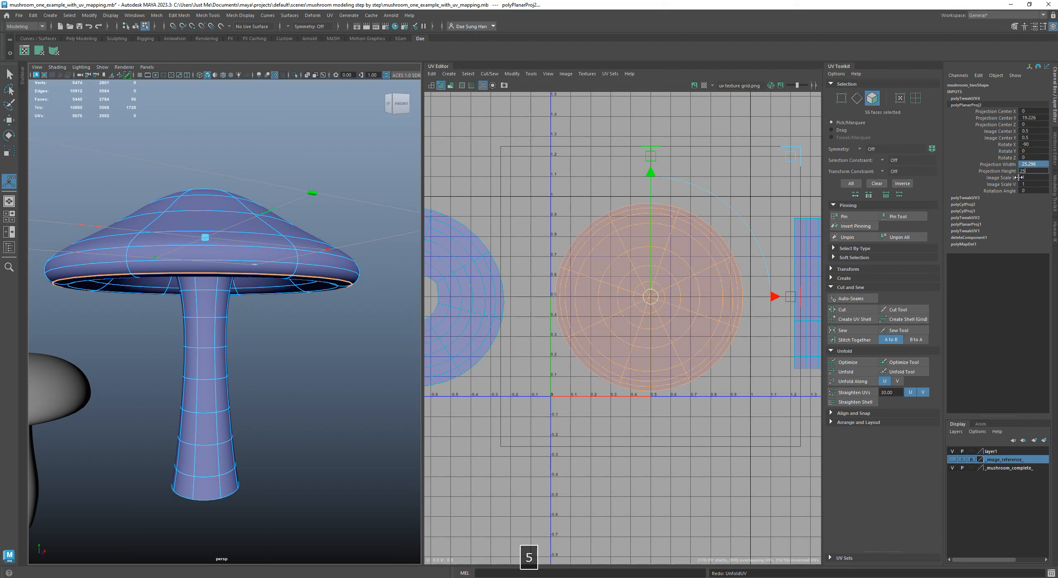
alt+drag(342, 347, 339, 358)
alt+right_drag(338, 358, 291, 302)
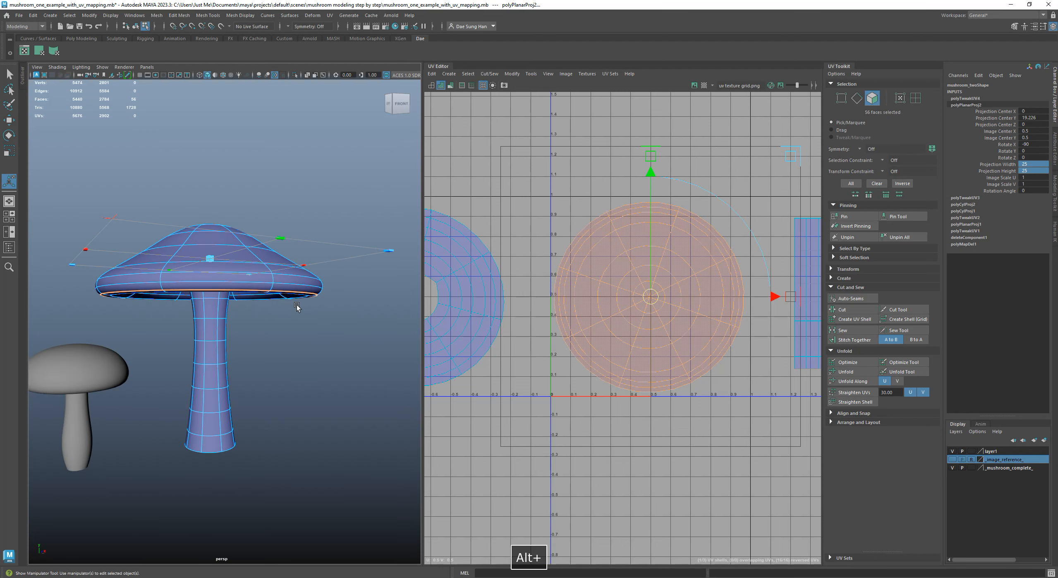
Shift the cap-top shell along U to an image center X of 0.626, between the other two shells, and deselect it
alt+drag(272, 295, 278, 314)
alt+right_drag(690, 321, 647, 307)
alt+middle_drag(679, 309, 562, 309)
alt+right_drag(620, 300, 586, 293)
alt+middle_drag(593, 292, 659, 283)
drag(696, 302, 716, 296)
alt+right_drag(756, 402, 694, 418)
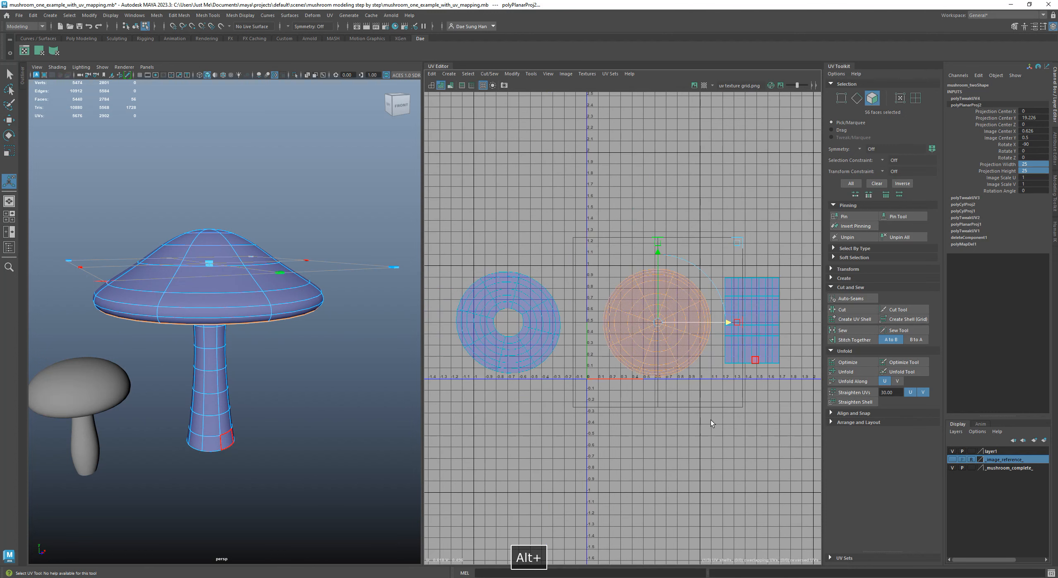
alt+middle_drag(745, 445, 656, 432)
click(656, 432)
alt+middle_drag(605, 373, 686, 361)
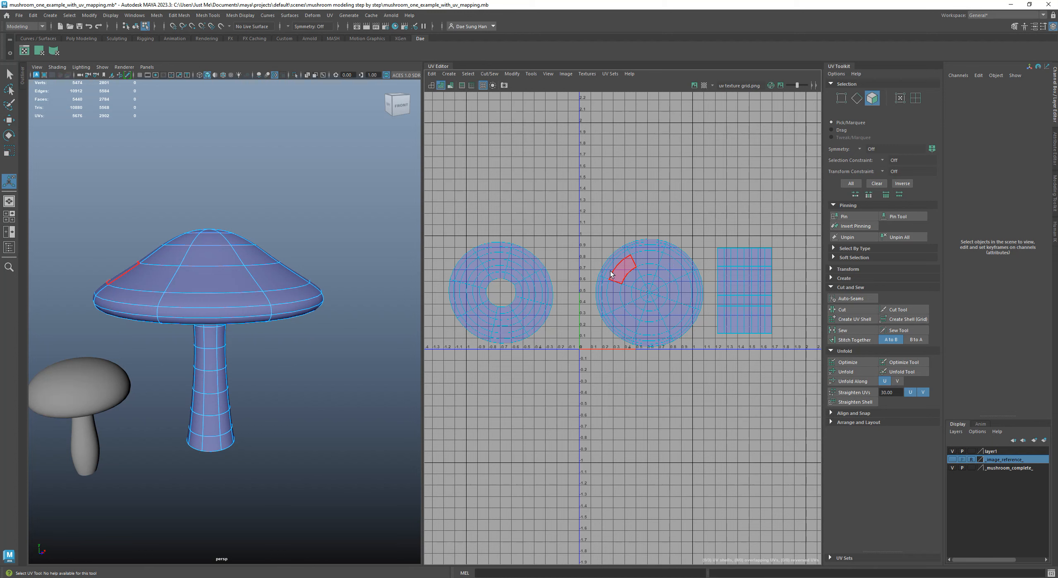
alt+right_drag(615, 273, 620, 273)
Display the mushrooms with their checker texture, inspect the large cap from the front and return to object mode
mouse_move(293, 347)
alt+mouse_down()
mouse_move(285, 290)
mouse_move(272, 309)
mouse_move(280, 366)
alt+mouse_up()
key(6)
right_drag(257, 285, 323, 223)
alt+drag(318, 300, 299, 279)
click(334, 235)
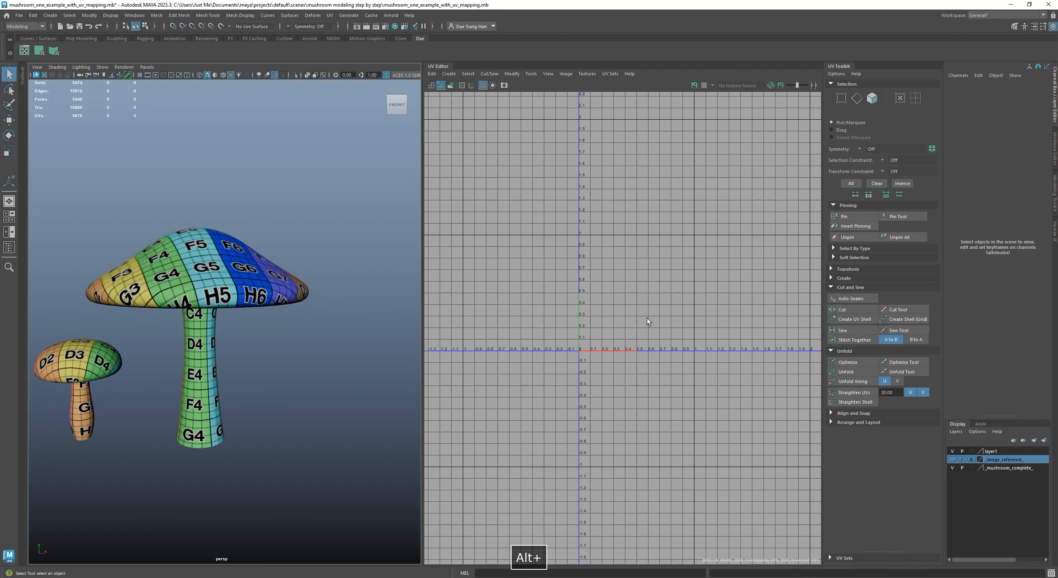
Select the large mushroom and widen the UV Editor to give its three shells more working space
click(265, 266)
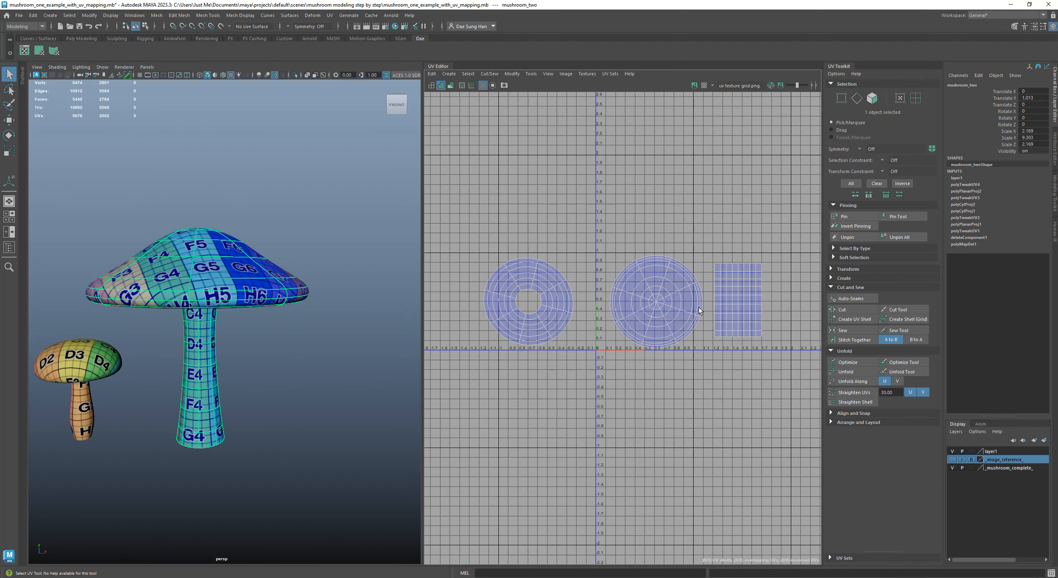
key(space)
drag(422, 274, 136, 274)
alt+right_drag(596, 289, 556, 293)
alt+middle_drag(555, 293, 483, 350)
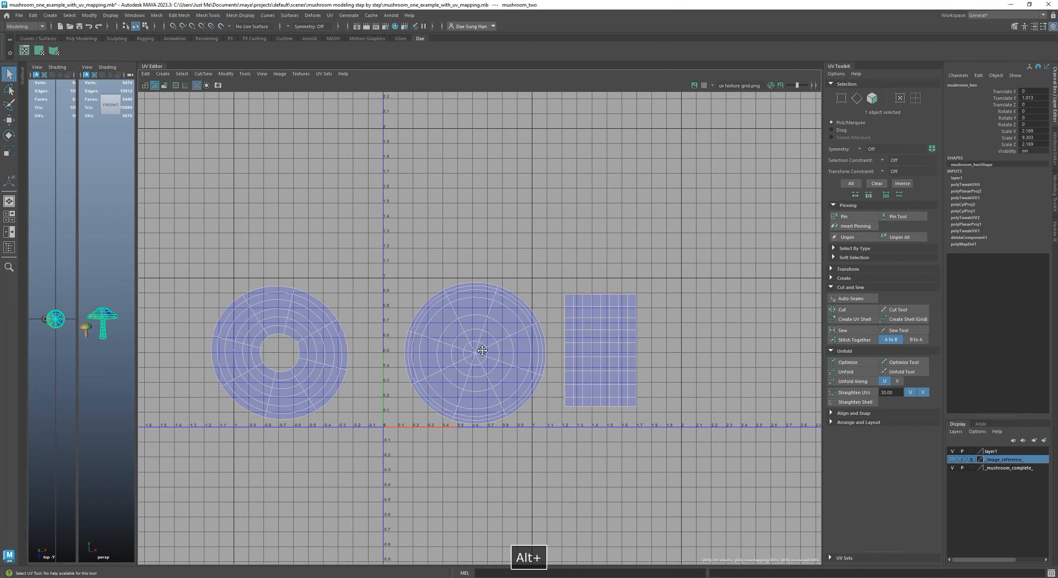
alt+right_drag(483, 351, 468, 330)
alt+middle_drag(460, 393, 493, 365)
right_drag(506, 303, 680, 278)
Select all UVs of the large mushroom and scale the three shells down uniformly together
key(F8)
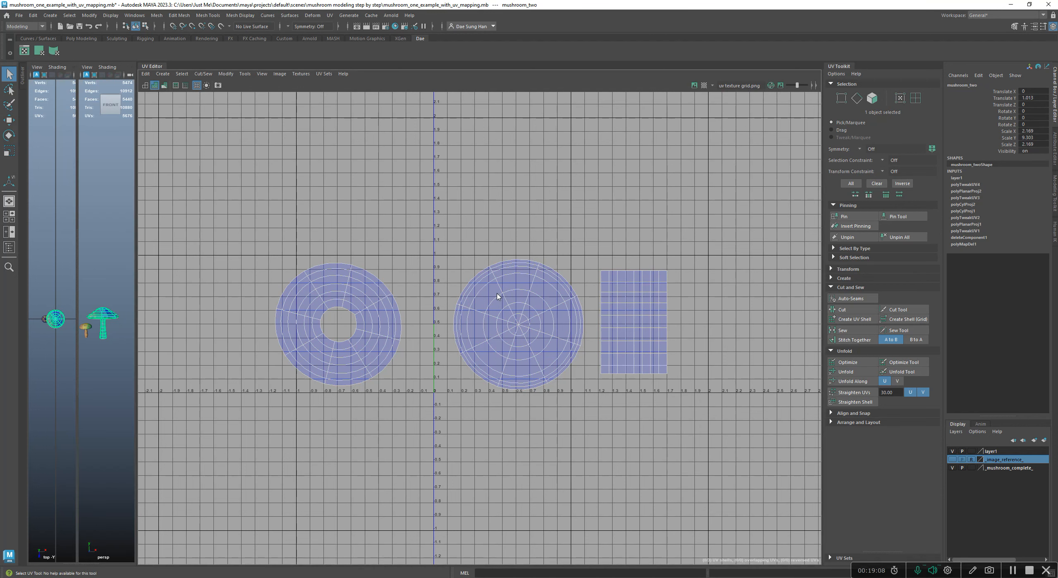
right_drag(498, 295, 498, 296)
right_drag(646, 306, 645, 307)
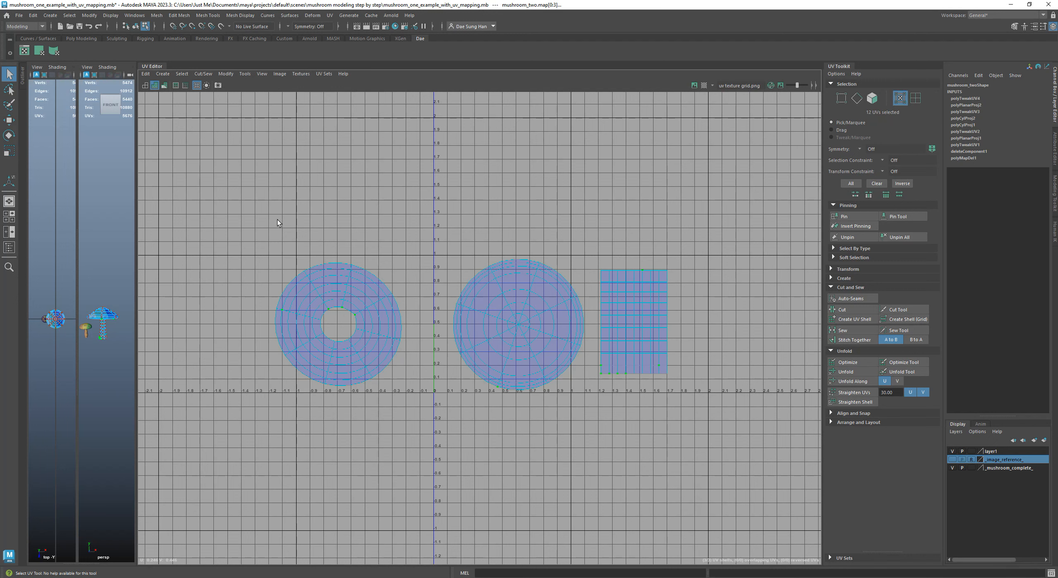
key(r)
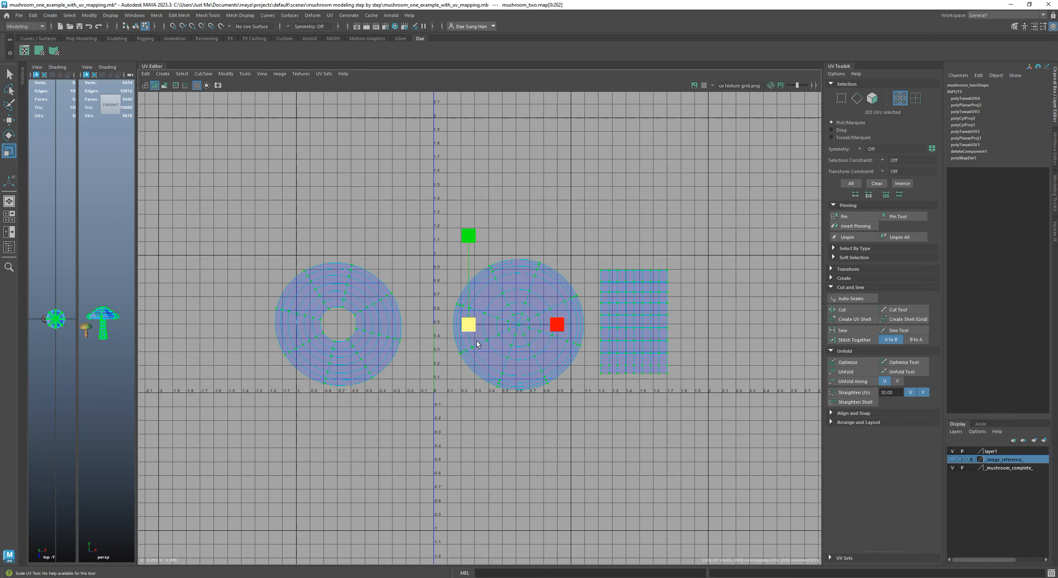
drag(471, 326, 602, 291)
Arrange the ring shell in the upper left, the cap-top circle in the lower right and the stem rectangle in the upper right of the 0–1 UV tile
scroll(430, 317, up, 2)
key(w)
alt+middle_drag(602, 291, 541, 286)
drag(498, 200, 645, 357)
drag(582, 288, 498, 363)
alt+right_drag(537, 366, 592, 446)
alt+middle_drag(531, 381, 526, 408)
drag(497, 386, 513, 393)
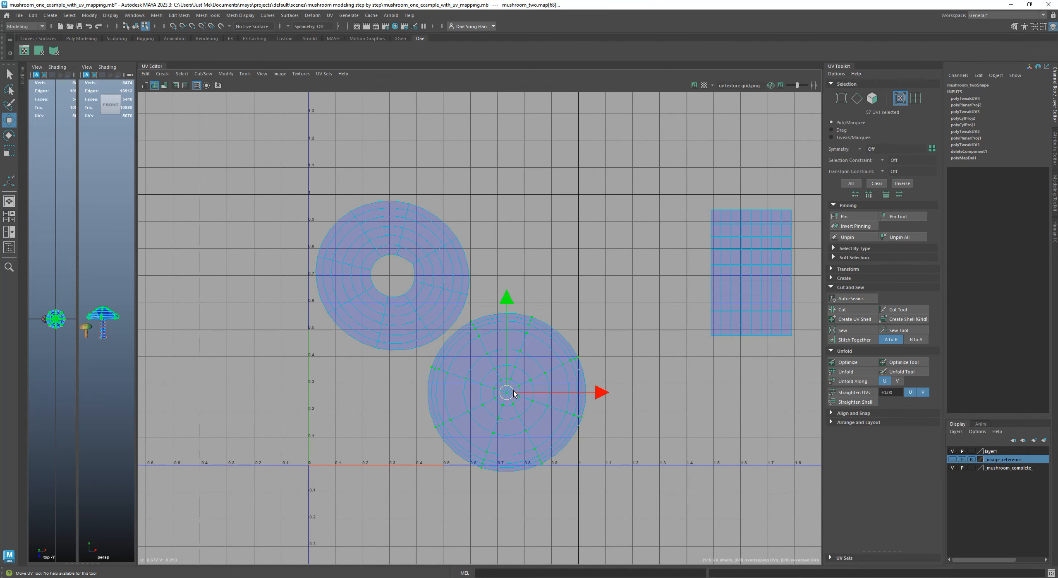
drag(762, 296, 543, 251)
alt+right_drag(611, 306, 566, 303)
Toggle the texture image behind the UV shells to compare their fit, and turn on the checker map
click(695, 85)
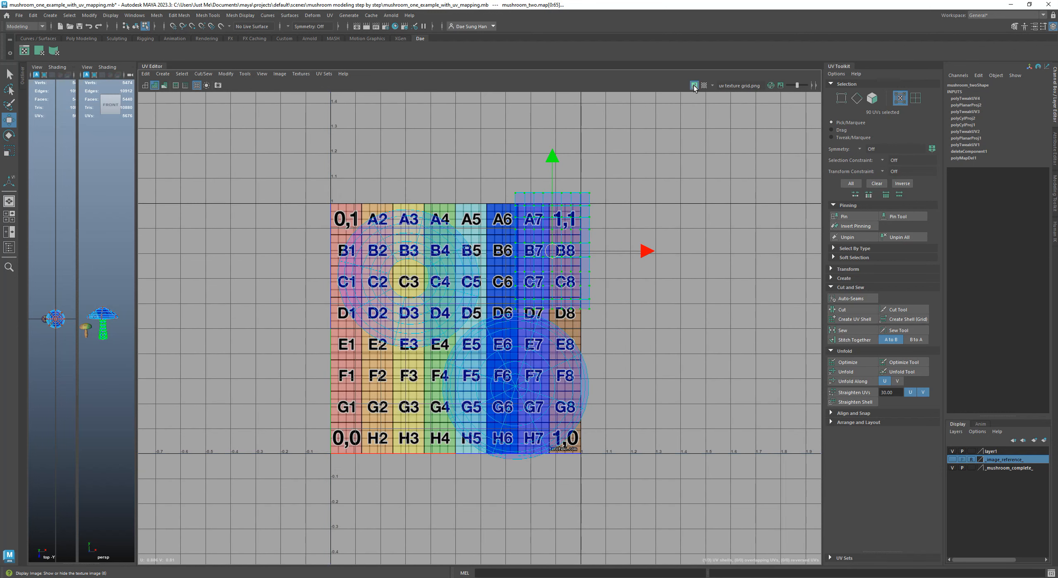
click(693, 88)
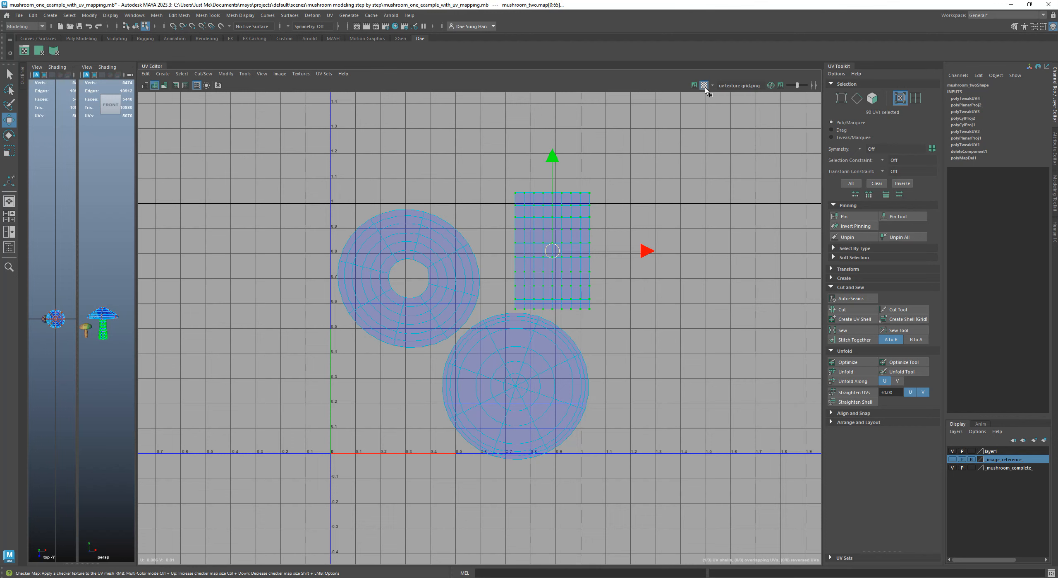
click(693, 85)
alt+right_drag(386, 177, 492, 178)
click(704, 85)
click(693, 86)
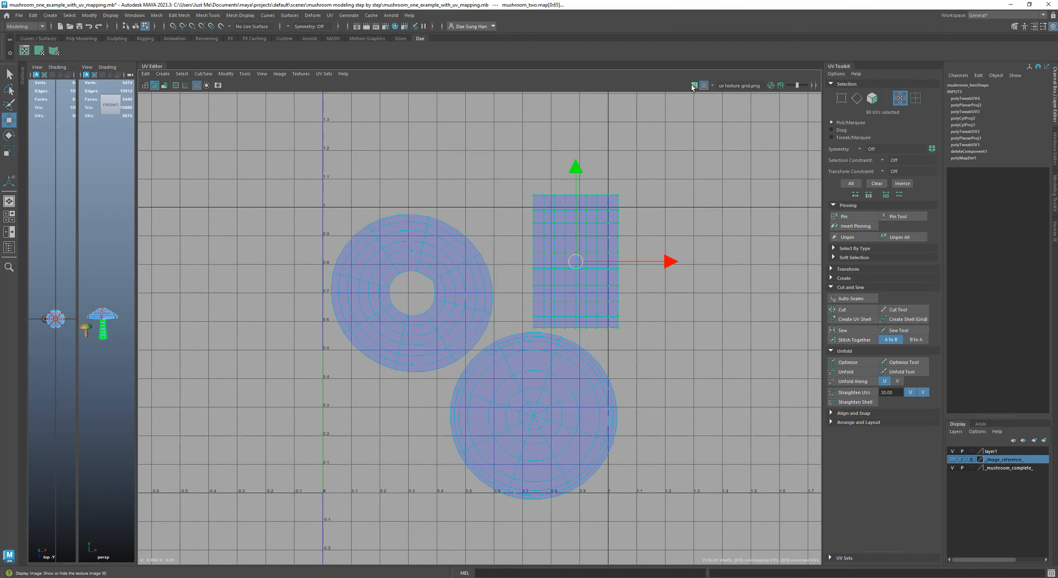
Toggle the UV Editor grid off and on, and display the UV shells as wireframes
alt+right_drag(451, 219, 197, 135)
click(197, 85)
click(198, 86)
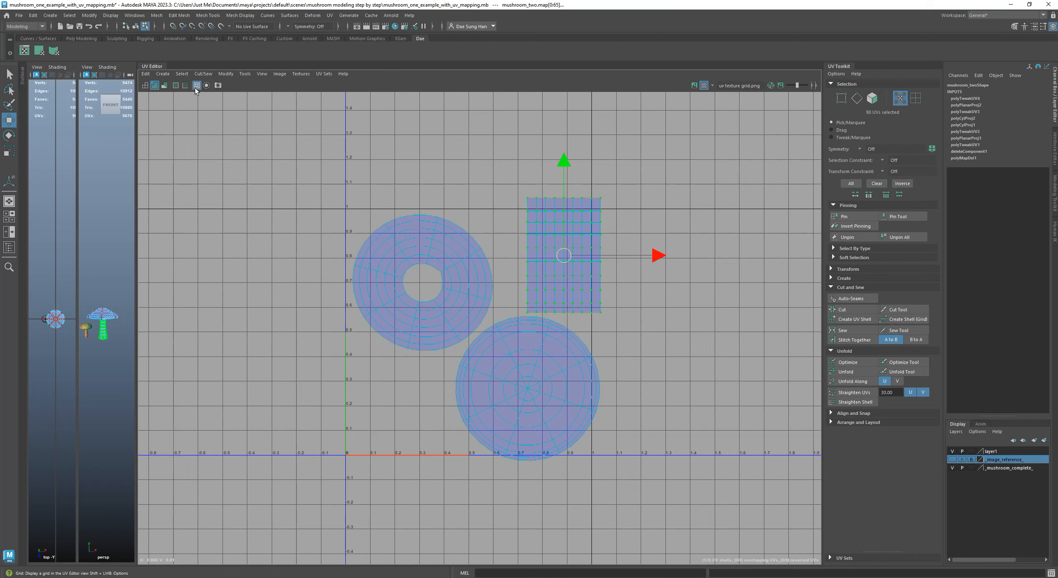
click(146, 85)
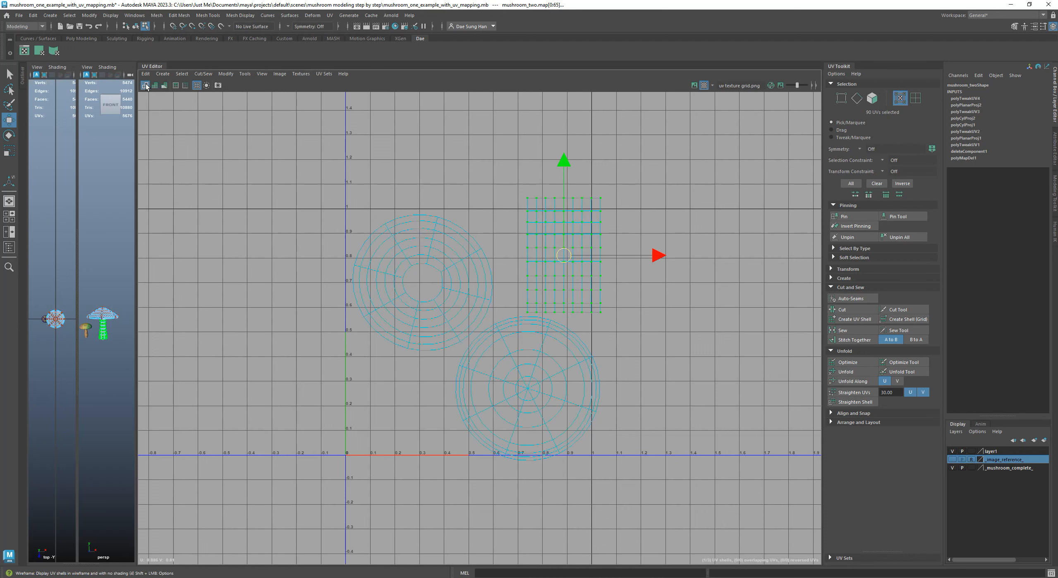
alt+middle_drag(386, 162, 325, 153)
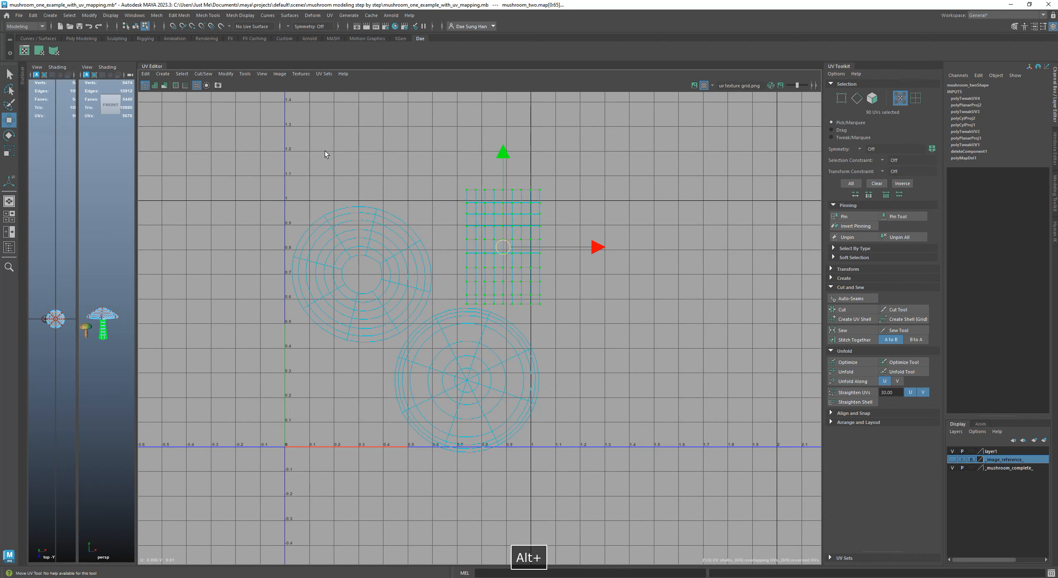
Select all UVs of the three shells and emphasize their texture borders
click(431, 201)
drag(420, 290, 713, 487)
alt+right_drag(468, 309, 534, 328)
alt+middle_drag(453, 318, 456, 320)
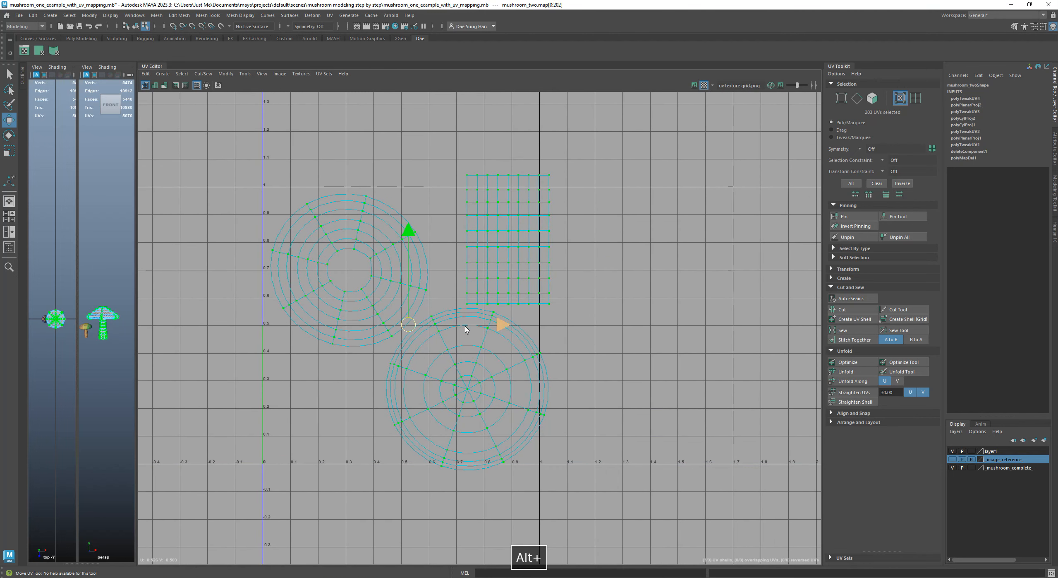
click(176, 86)
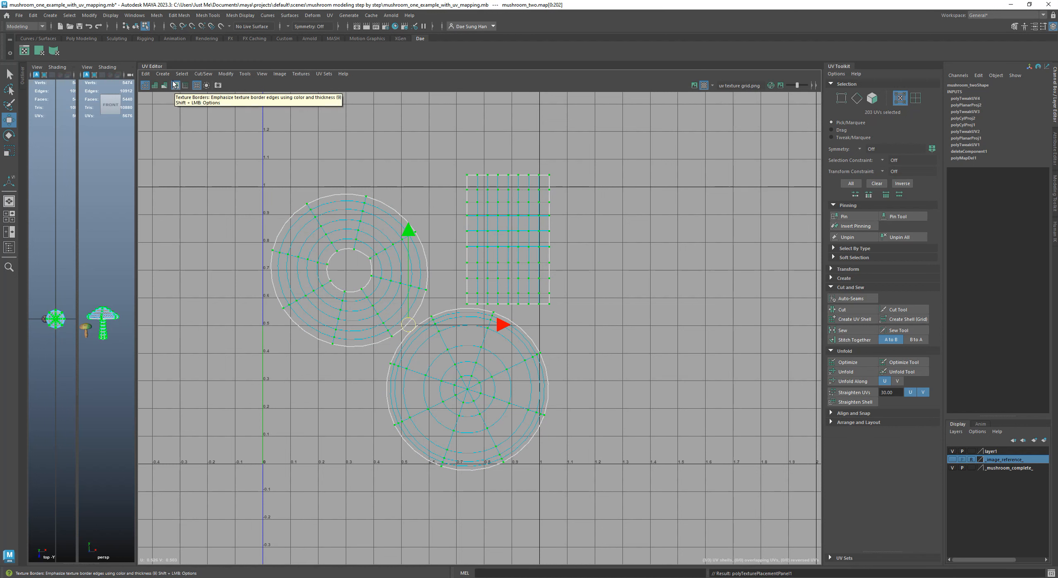
click(175, 86)
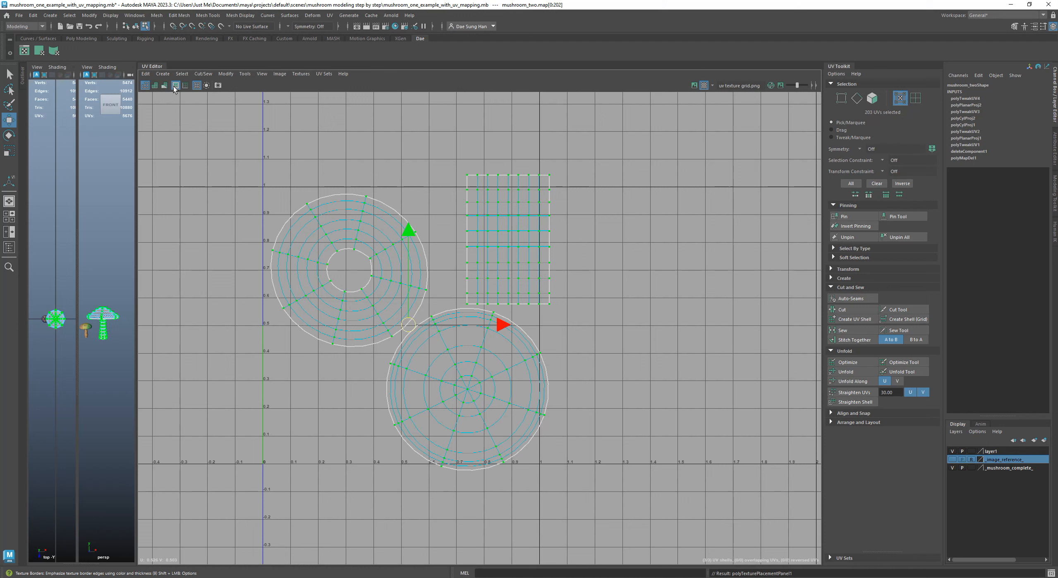
Display the UV shells shaded and check them for stretching with the UV distortion display
click(155, 86)
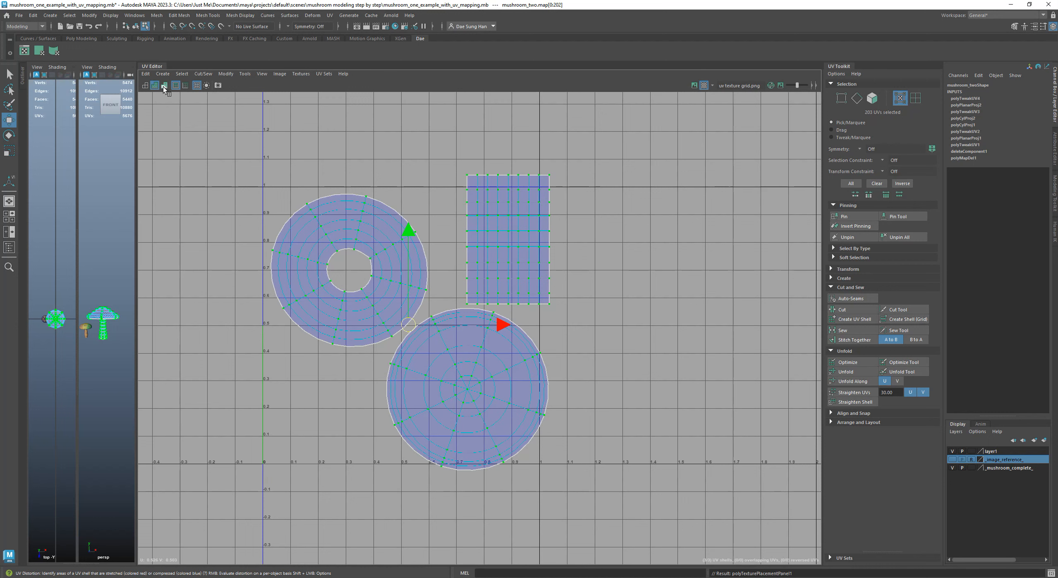
click(165, 86)
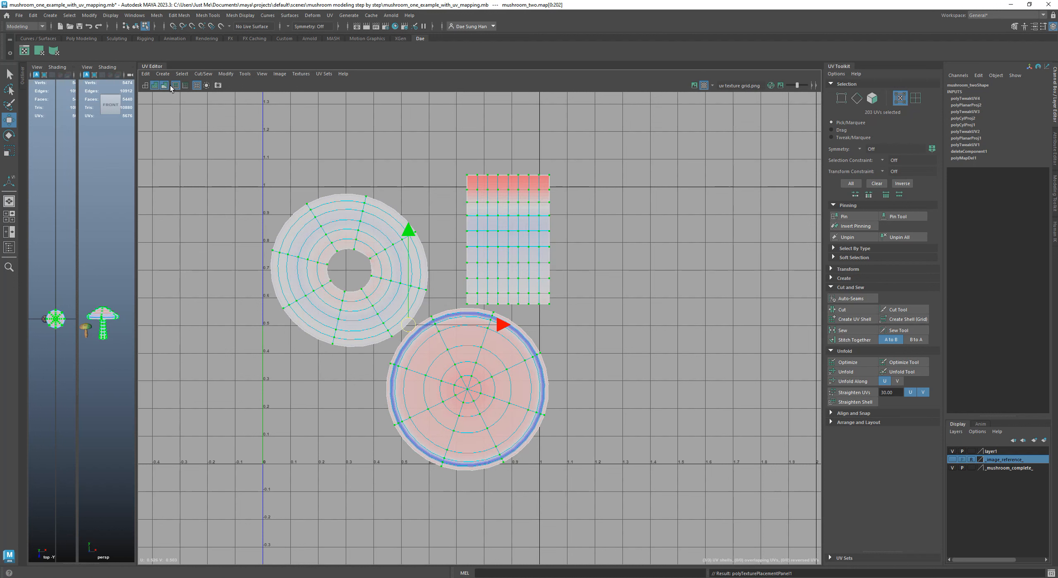
click(163, 86)
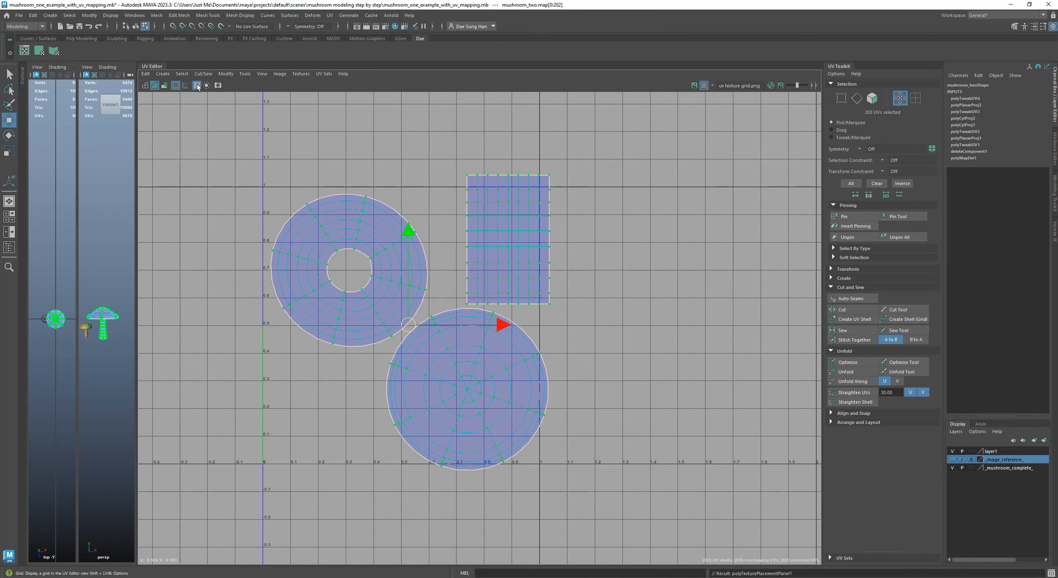
Scale all three UV shells down slightly and move them so the ring shell fits the tile's upper-left corner
key(r)
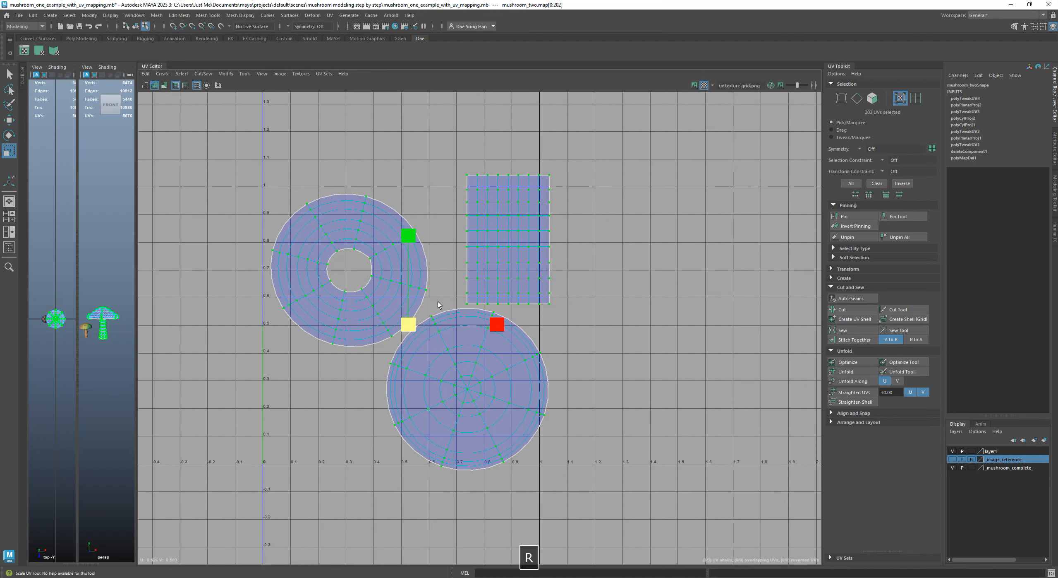
mouse_move(411, 325)
mouse_down()
mouse_move(395, 329)
mouse_move(392, 356)
mouse_move(424, 326)
mouse_move(417, 333)
mouse_up()
key(w)
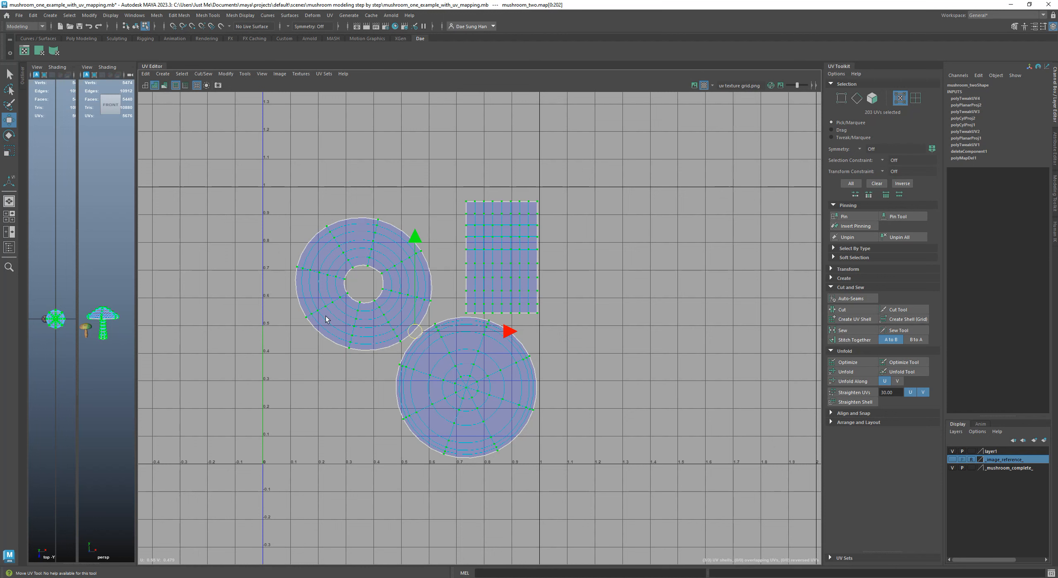
drag(423, 335, 391, 311)
drag(385, 362, 376, 352)
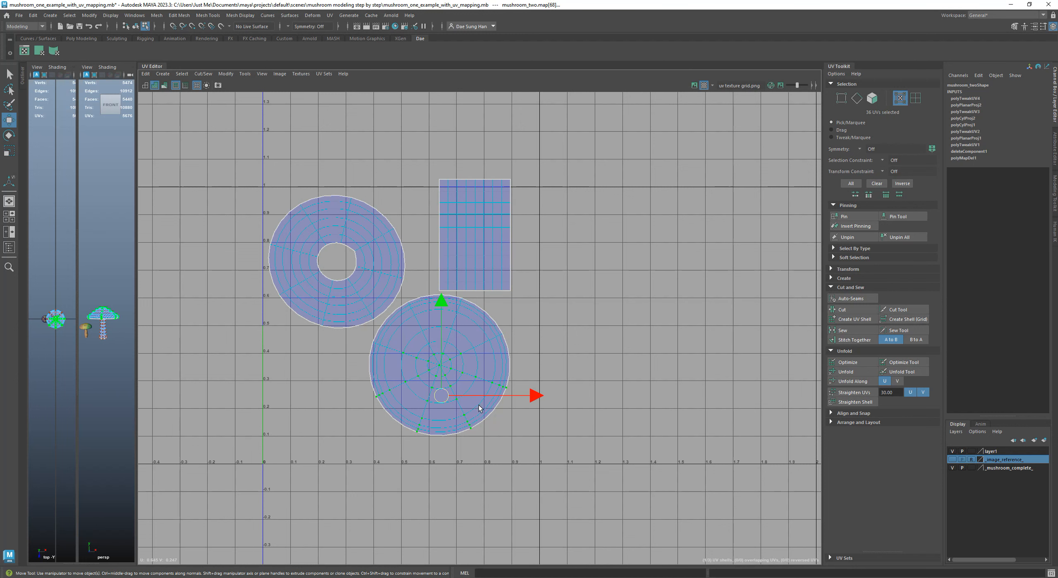
Select the cap-top circle shell and move it into the lower-right corner of the 0–1 UV tile
drag(544, 450, 385, 353)
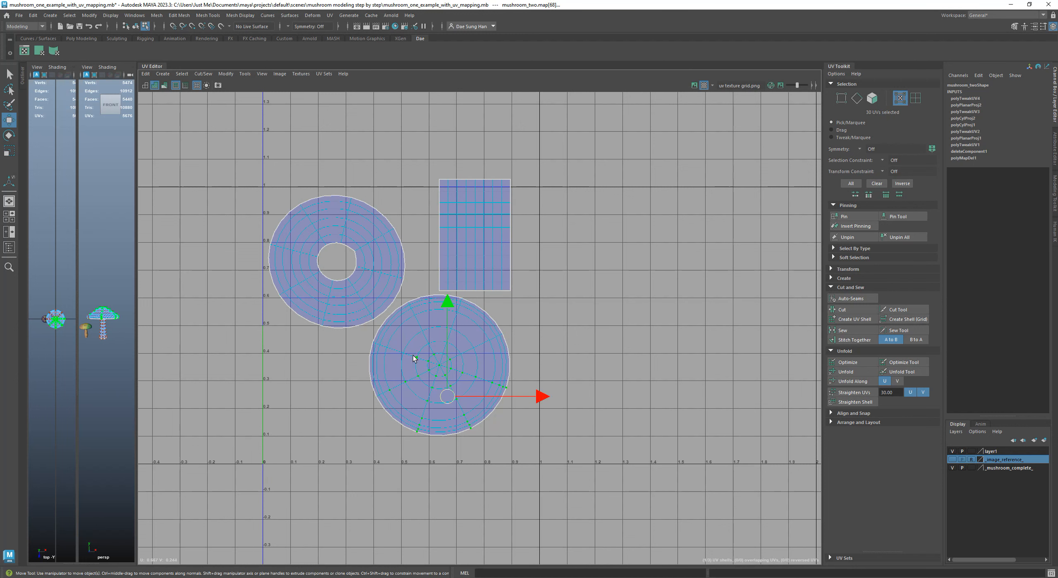
ctrl+right_drag(414, 355, 457, 373)
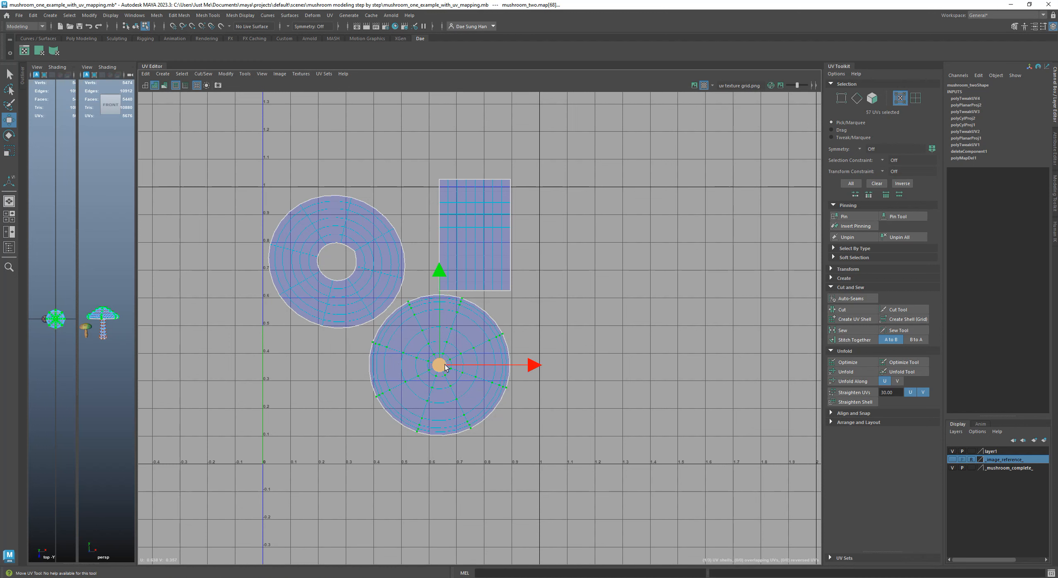
drag(444, 367, 466, 389)
Select the whole rectangular stem shell and move it inside the upper-right corner of the 0–1 UV tile
drag(502, 262, 534, 290)
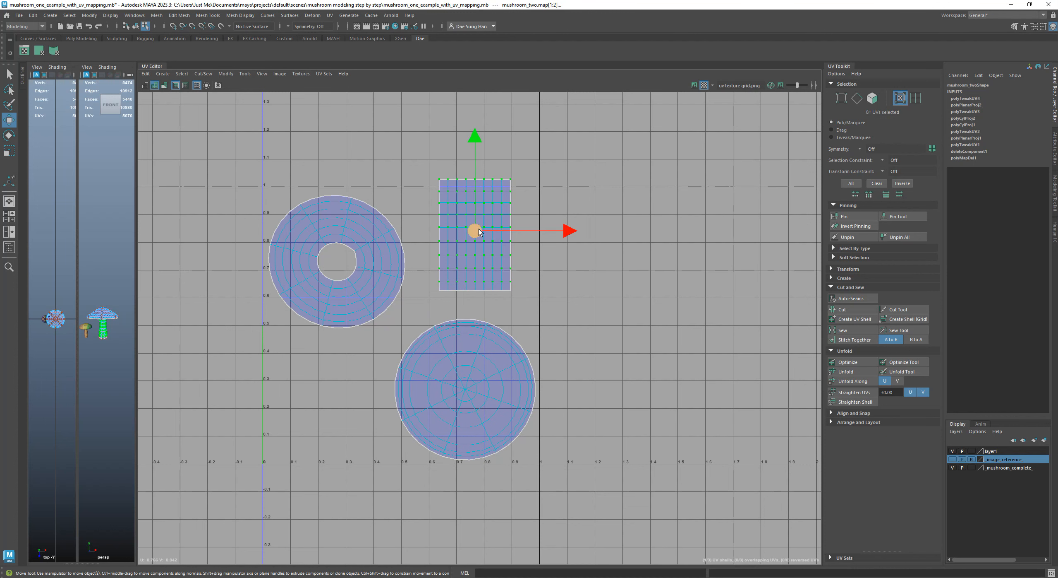
drag(427, 160, 533, 291)
drag(474, 231, 502, 248)
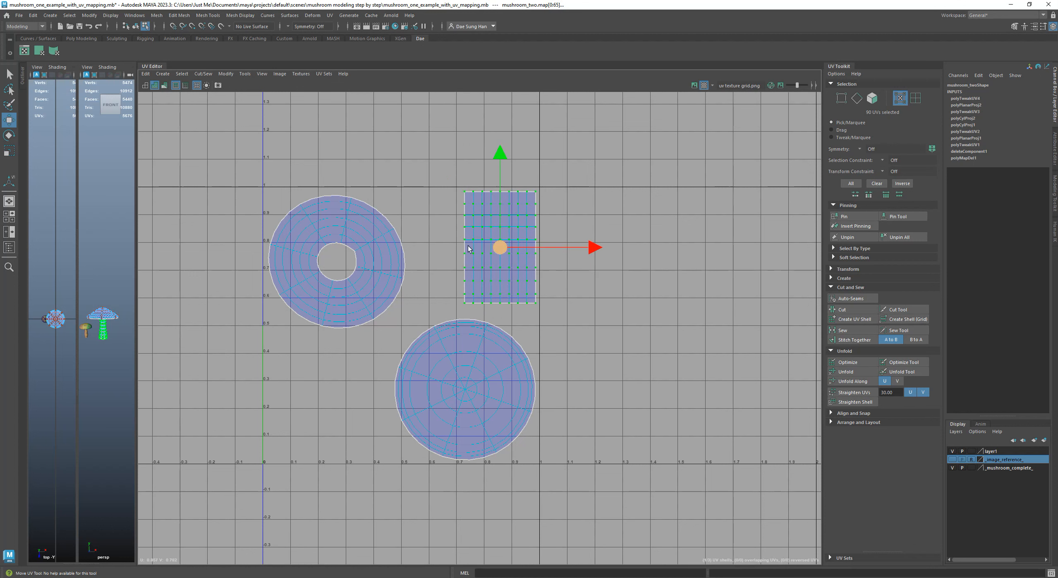
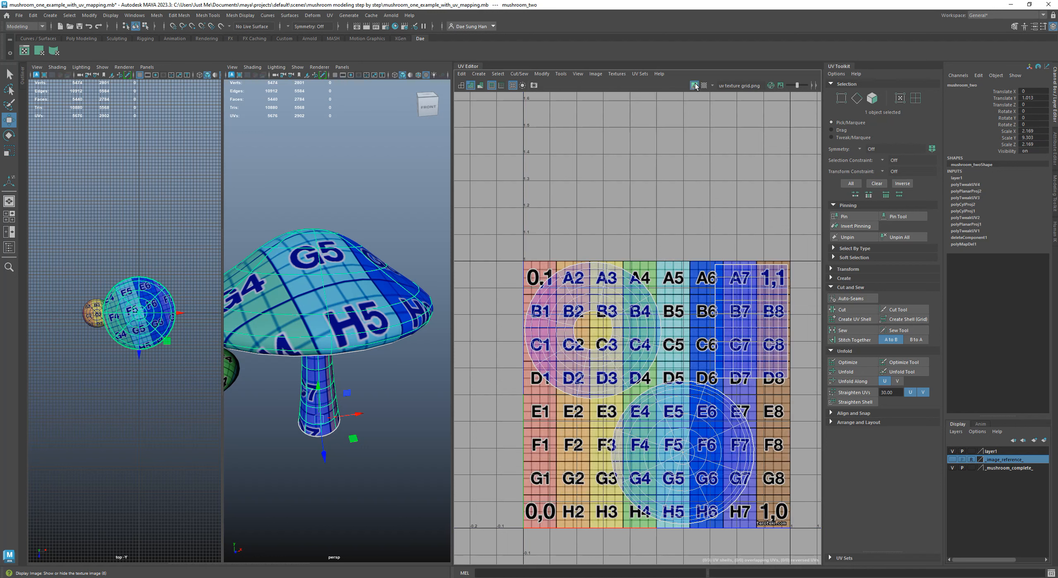
click(695, 86)
Examine the mushroom's UV shells and textured underside while toggling the checker image and display options in the UV Editor
click(704, 85)
click(704, 86)
click(704, 85)
click(704, 86)
alt+drag(410, 265, 421, 219)
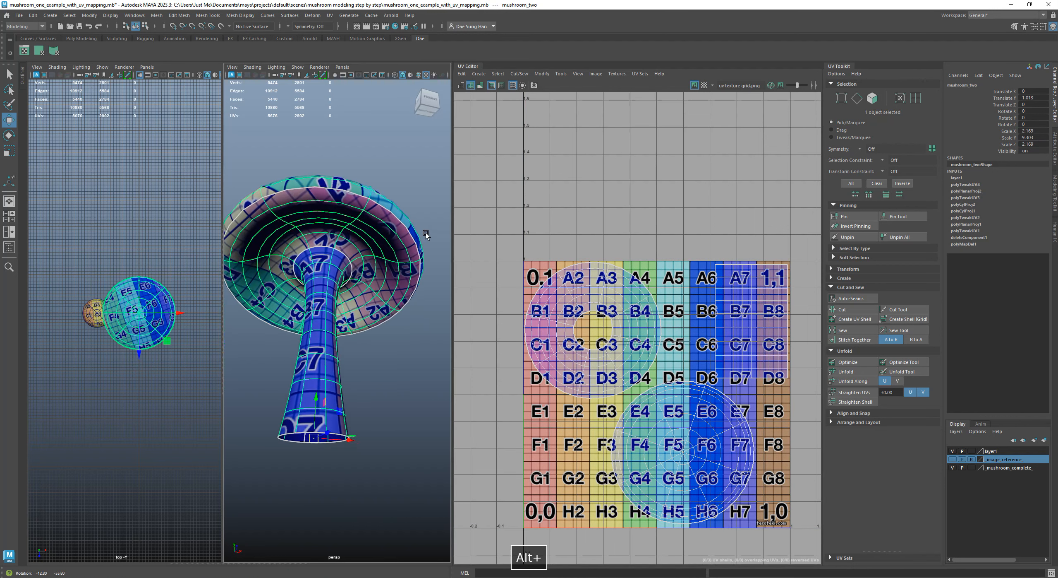
alt+right_drag(529, 283, 733, 390)
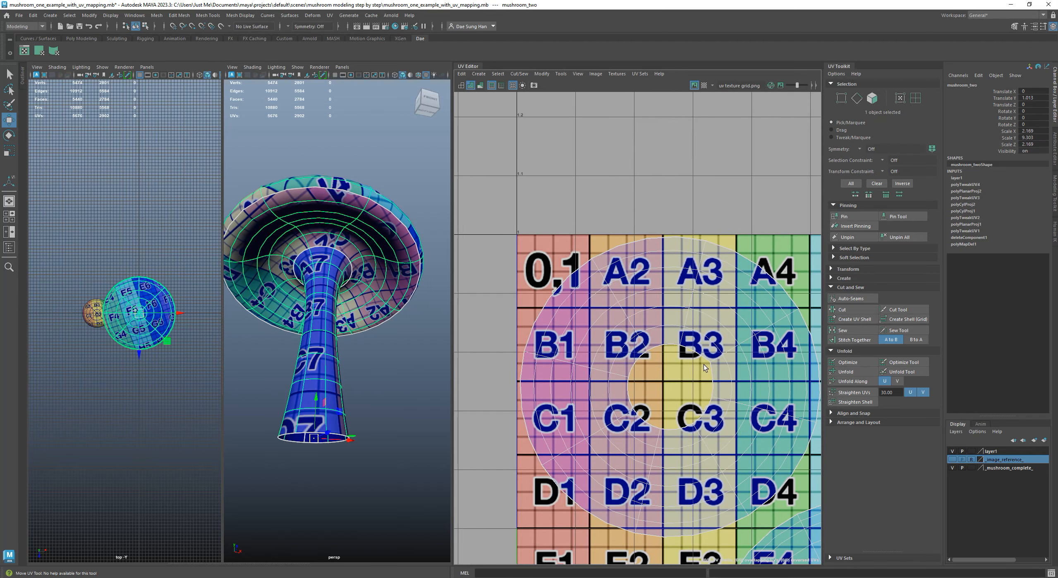
alt+middle_drag(703, 372, 648, 178)
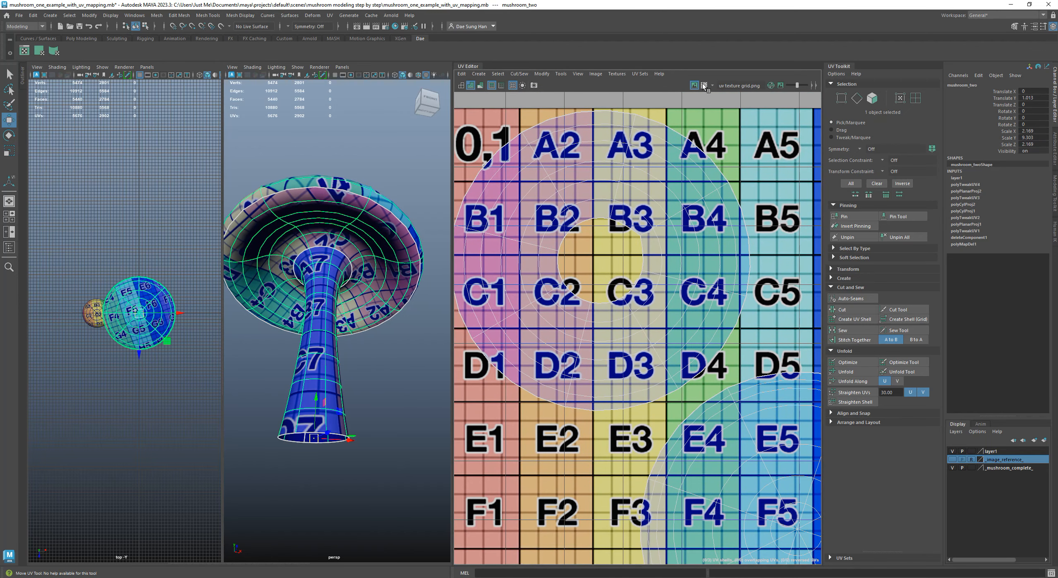
click(513, 85)
click(513, 86)
click(513, 86)
click(513, 86)
click(491, 85)
click(492, 85)
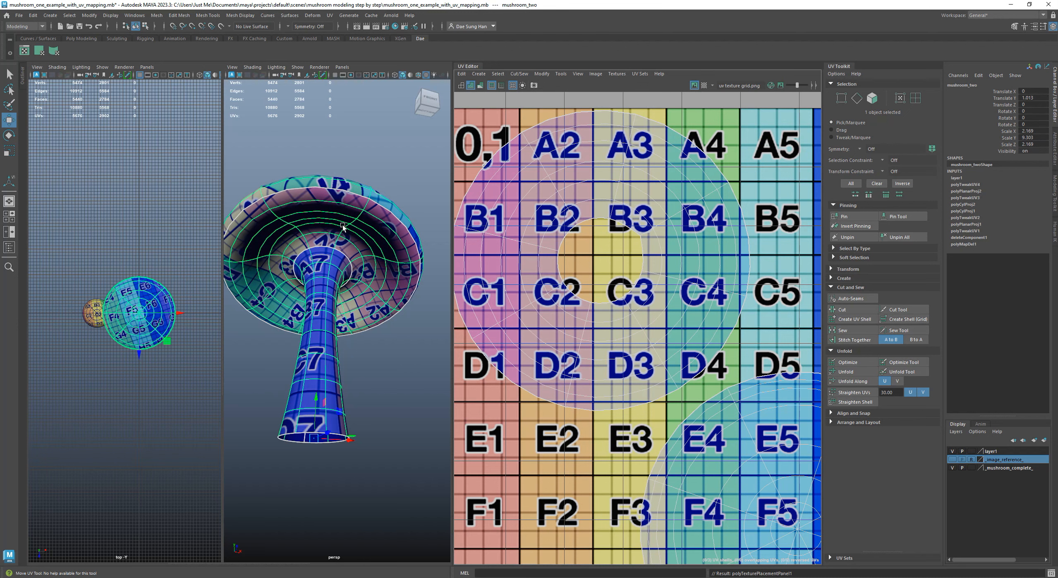
Open the mushroom shape's smooth mesh attributes and try Vertex Boundary Sharp edges before restoring Sharp edges and corners
click(1055, 150)
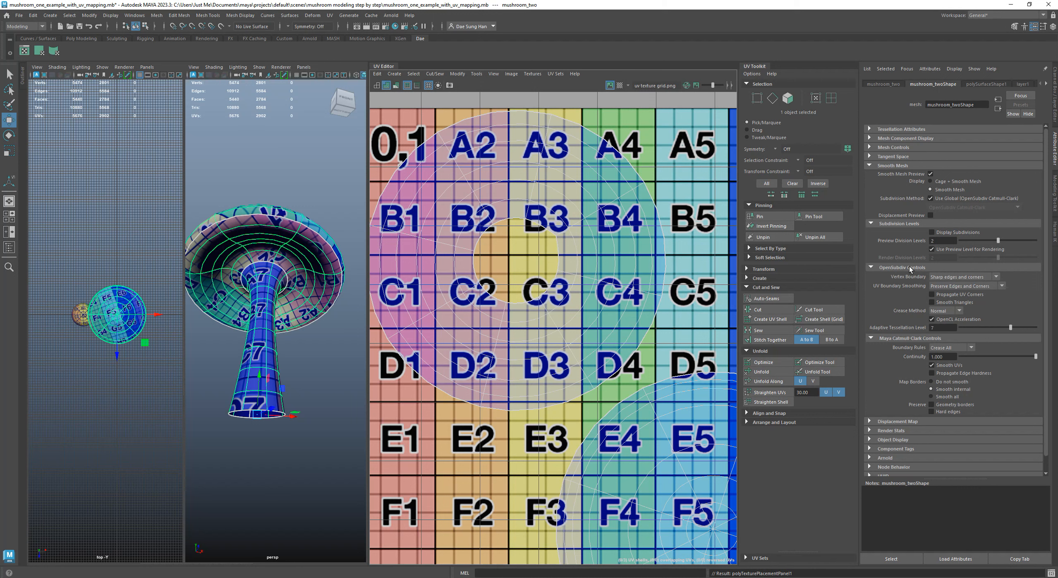
click(933, 276)
click(947, 298)
click(951, 280)
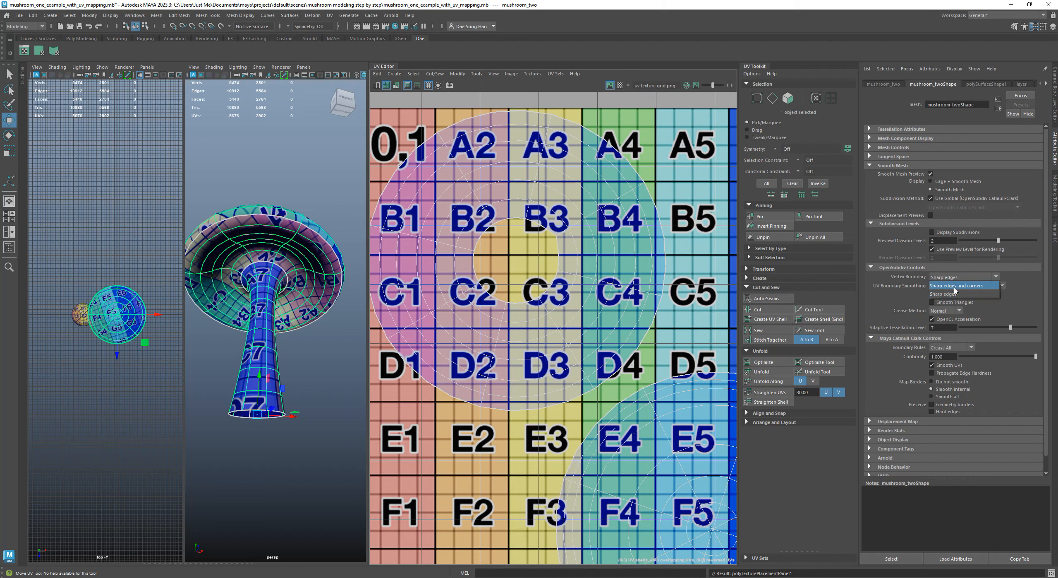
click(953, 287)
Set the mesh's UV Boundary Smoothing to None and check the ring and cap shell outlines
click(953, 286)
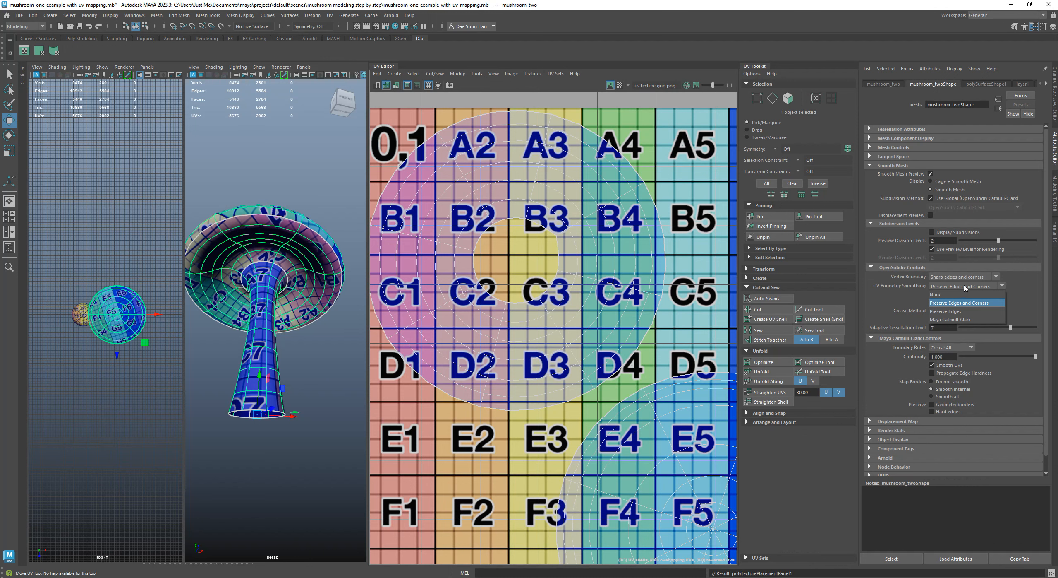
click(937, 295)
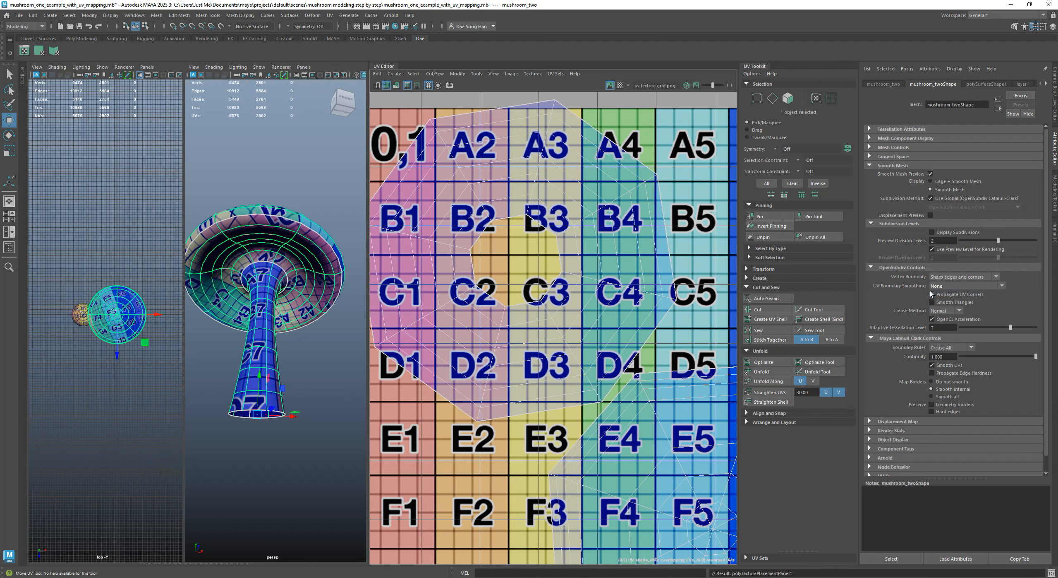
alt+drag(348, 336, 289, 269)
drag(185, 251, 31, 259)
scroll(210, 271, down, 5)
alt+drag(216, 256, 228, 298)
alt+right_drag(568, 203, 662, 347)
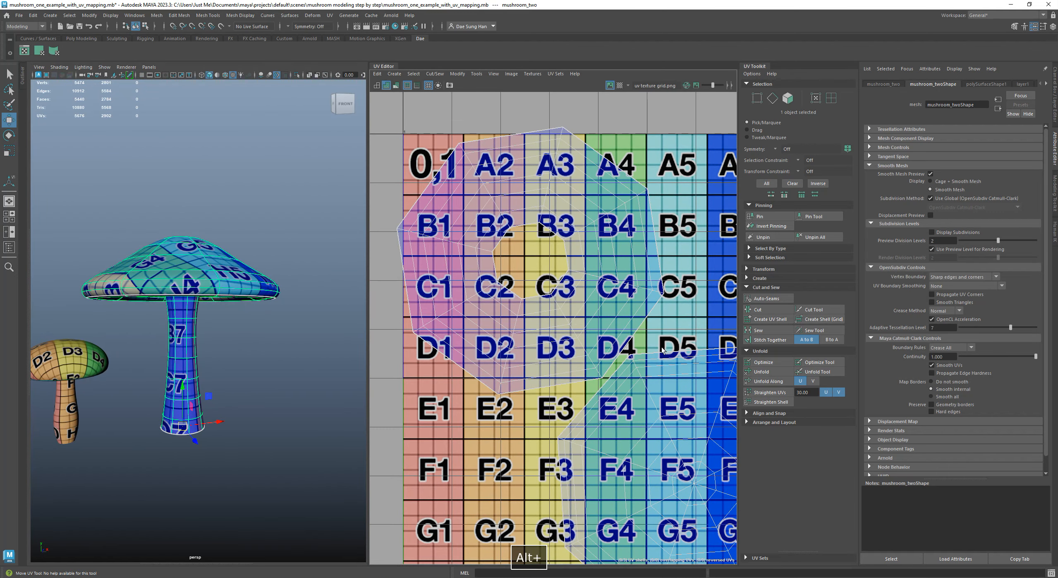
alt+middle_drag(662, 349, 626, 310)
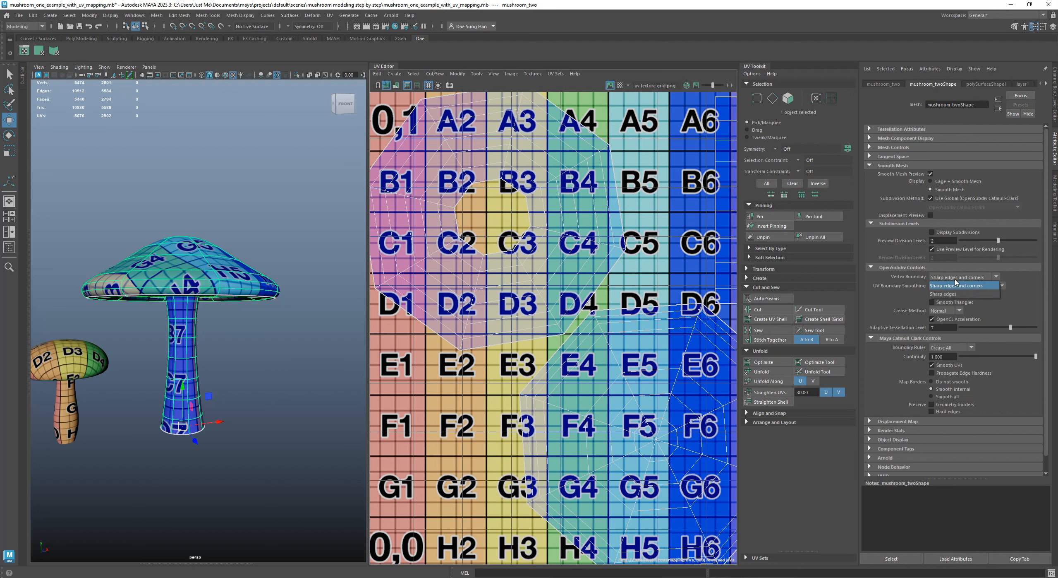
Try Sharp edges as the Vertex Boundary again, then return it to Sharp edges and corners
click(954, 294)
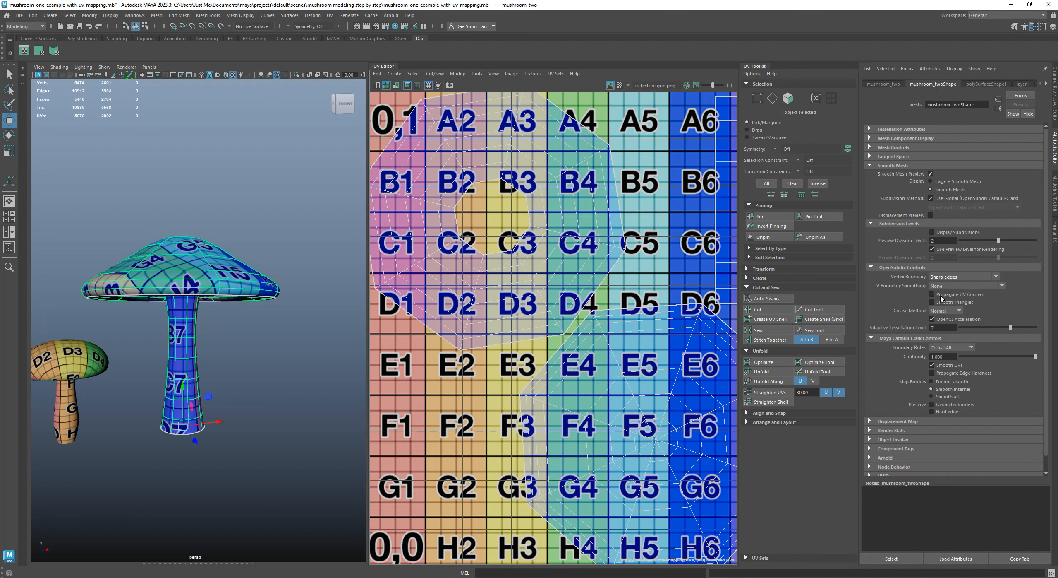
click(962, 278)
click(957, 285)
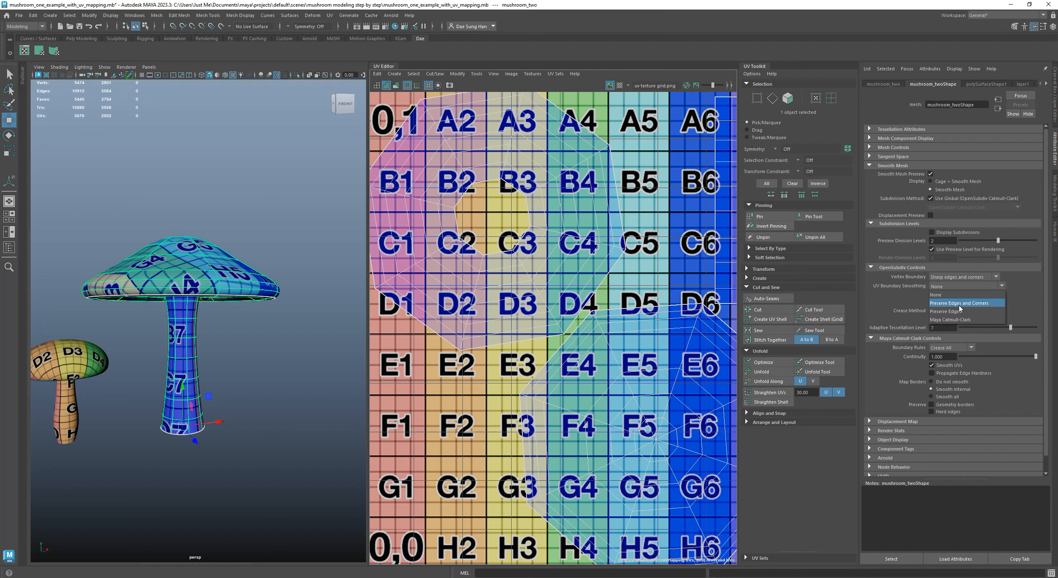
Try Preserve Edges and Corners for UV Boundary Smoothing, then set it to Preserve Edges and check the ring shell
click(959, 303)
click(964, 286)
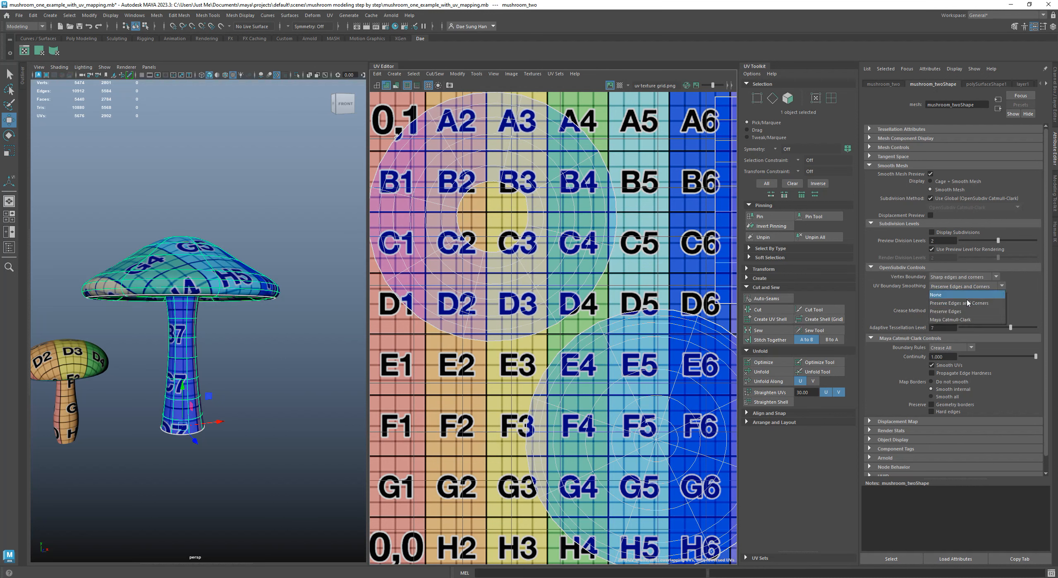
click(964, 311)
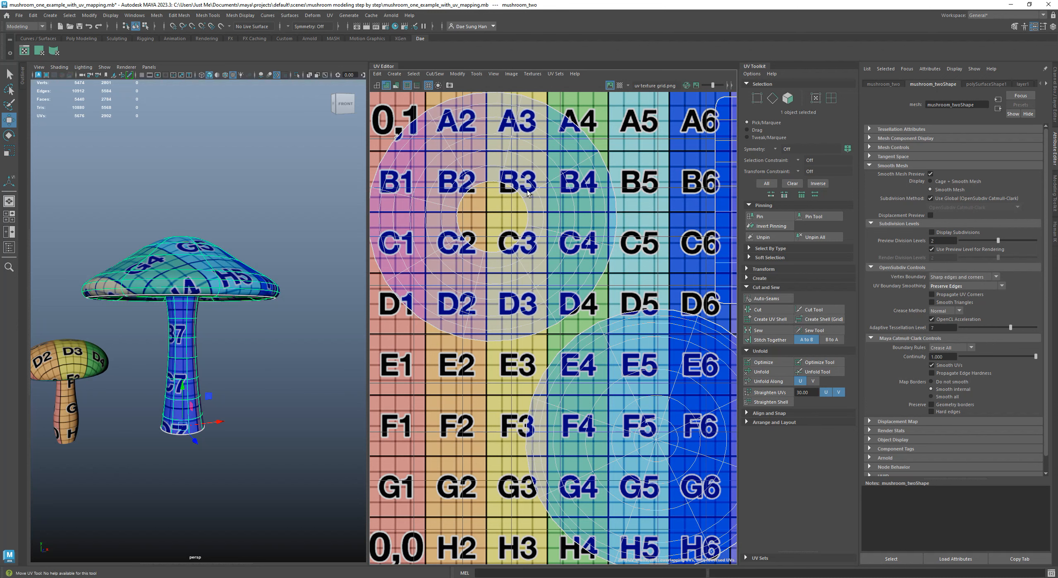
alt+right_drag(524, 203, 623, 276)
alt+drag(304, 291, 282, 231)
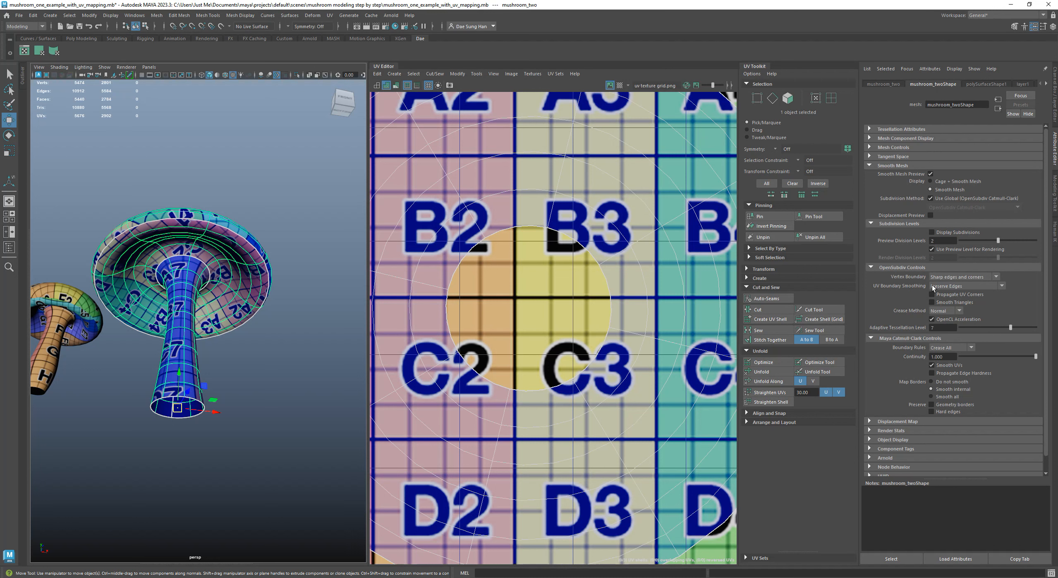
Set the mushroom mesh's Vertex Boundary to Sharp edges in the OpenSubdiv controls
click(953, 279)
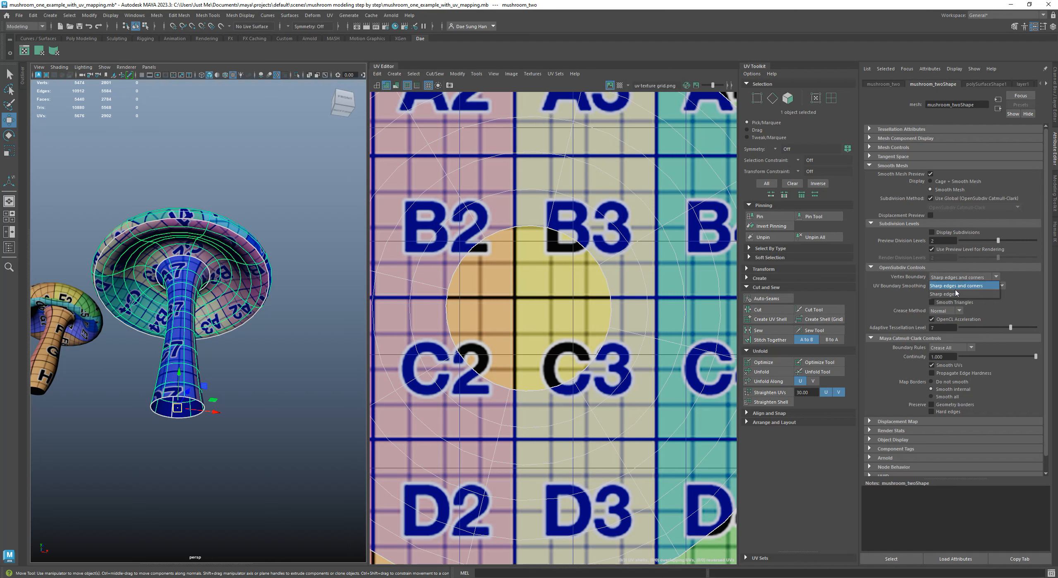
click(953, 295)
click(954, 278)
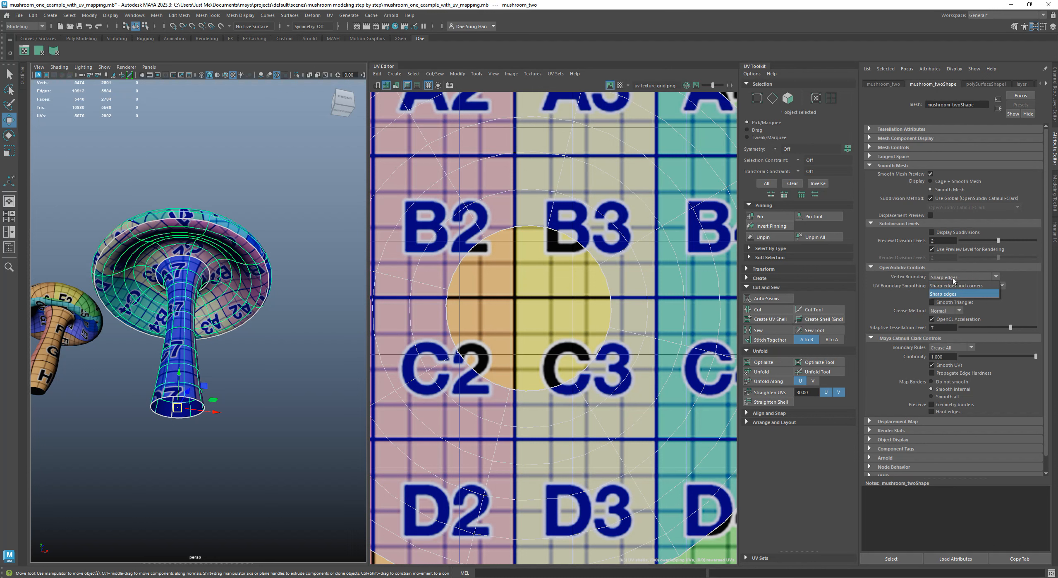
click(942, 282)
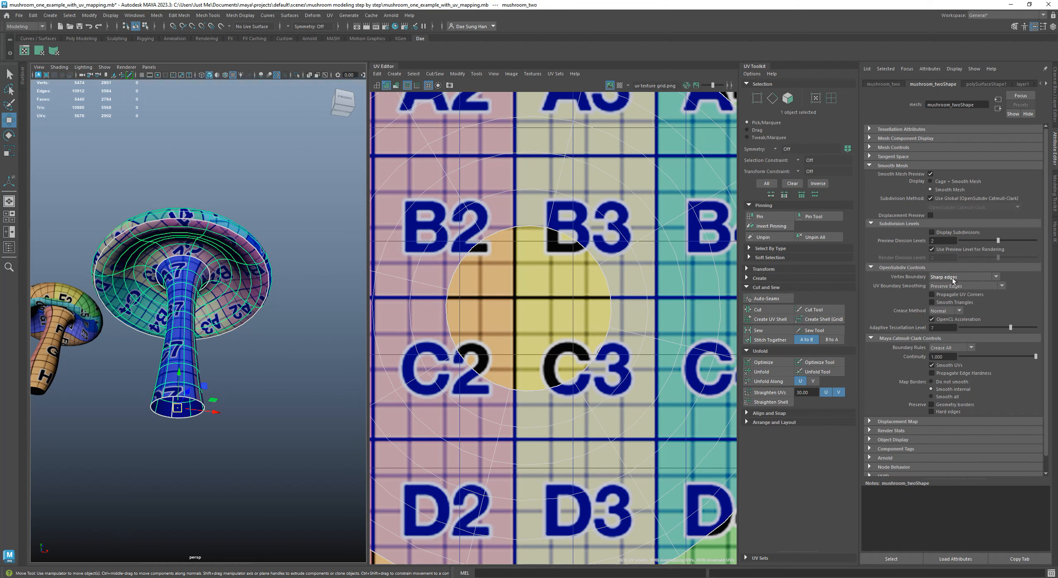
Compare the large mushroom's smoothed and unsmoothed display around the cap rim and stem
alt+drag(287, 308, 264, 305)
key(3)
scroll(265, 250, up, 5)
key(1)
alt+drag(192, 297, 250, 314)
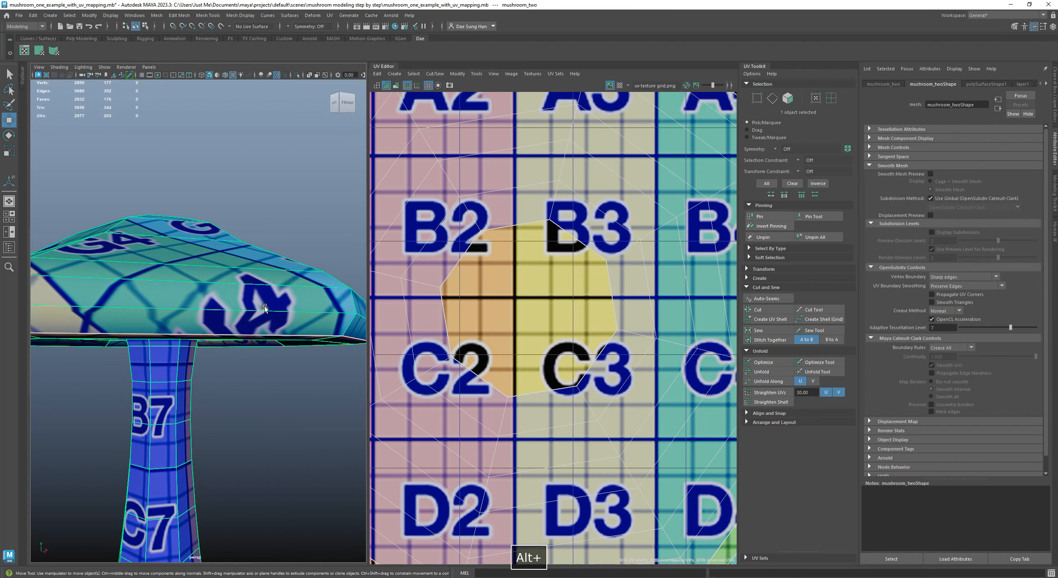
key(3)
alt+drag(265, 363, 212, 327)
scroll(223, 285, down, 6)
Deselect the large mushroom, inspect the checker texture on the cap's underside and stem, and select the mushroom again
click(223, 285)
alt+drag(223, 286, 227, 247)
alt+right_drag(226, 247, 243, 285)
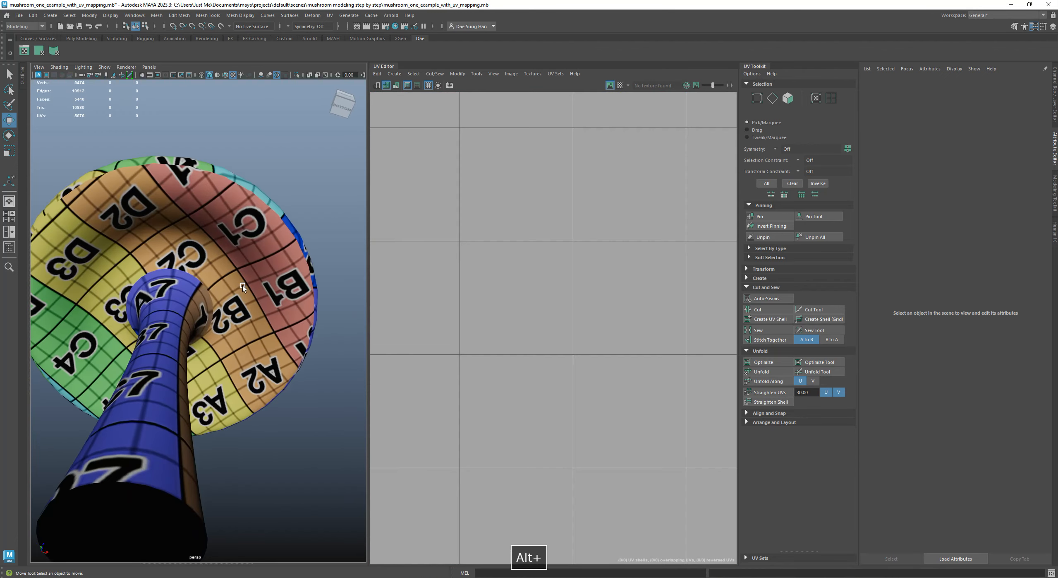
click(248, 254)
alt+right_drag(247, 248, 227, 244)
alt+drag(228, 244, 233, 308)
Switch to UV shell selection, select the whole rectangular stem shell, and display the mushroom unsmoothed
alt+right_drag(590, 315, 532, 300)
alt+middle_drag(531, 300, 434, 238)
alt+right_drag(538, 232, 514, 225)
alt+middle_drag(620, 186, 530, 190)
right_click(531, 190)
click(531, 211)
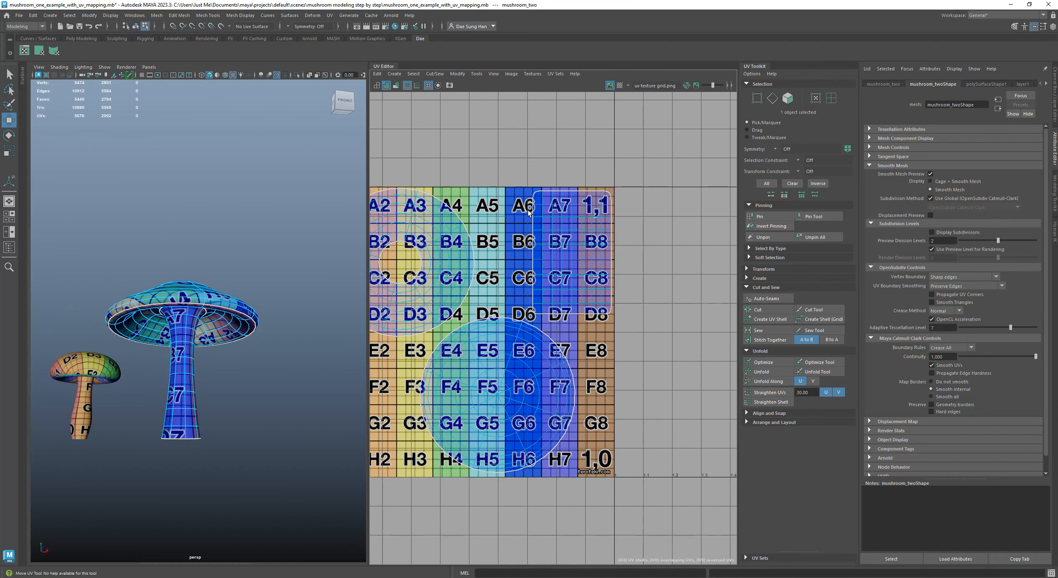
drag(531, 186, 664, 317)
key(1)
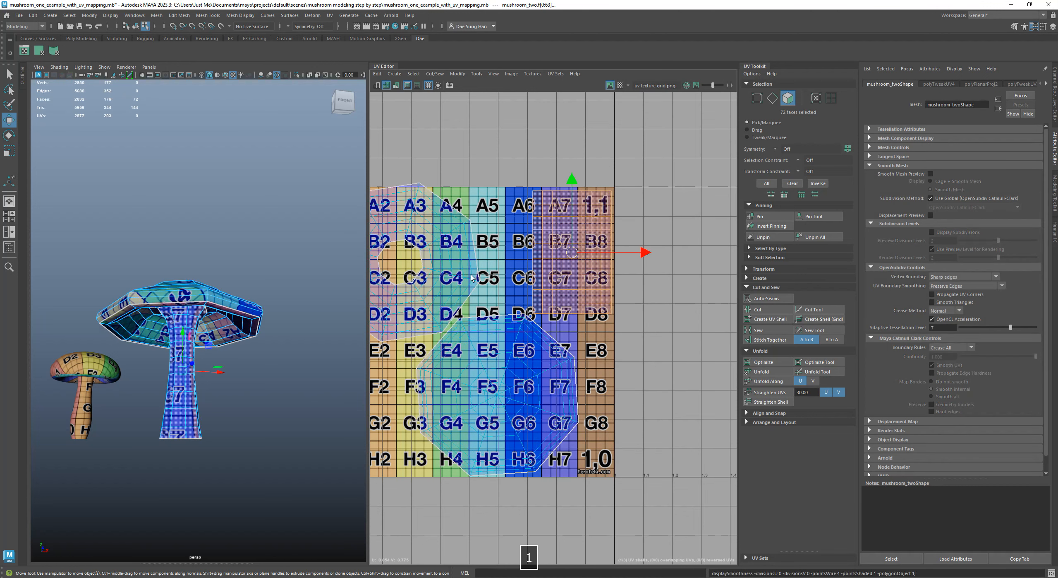
alt+middle_drag(531, 286, 582, 273)
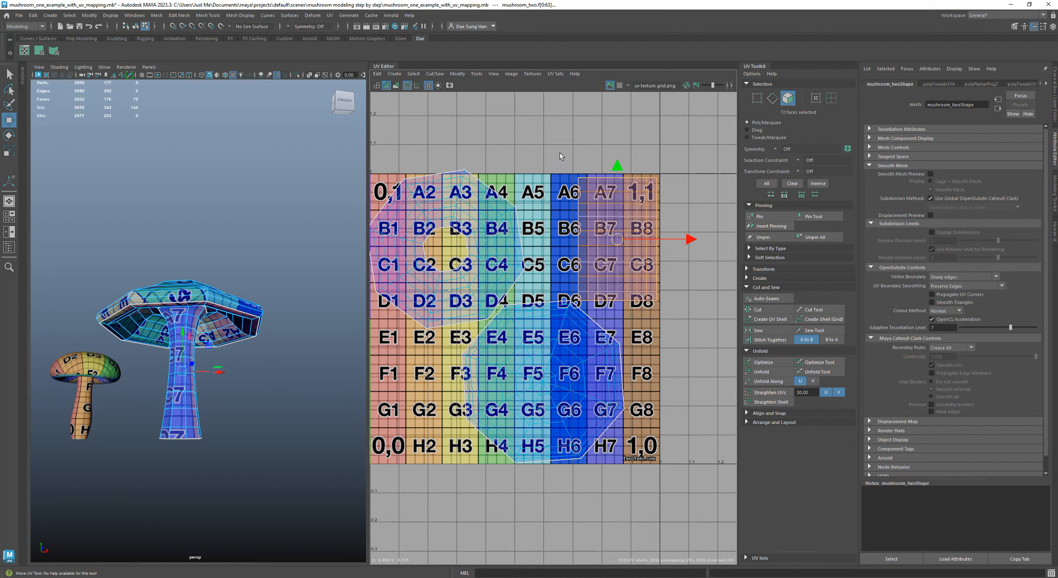
ctrl+drag(574, 230, 670, 304)
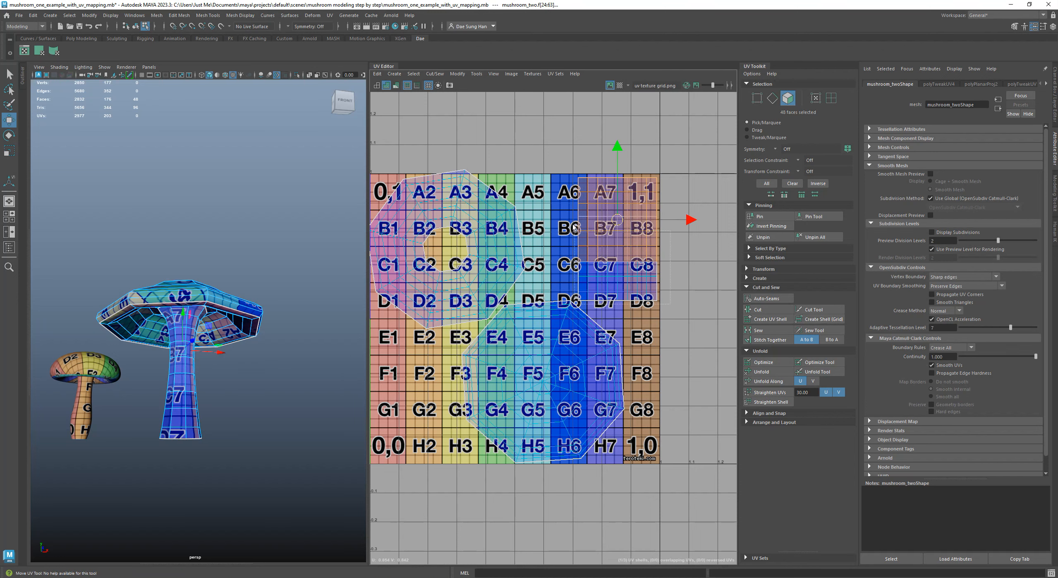
key(ctrl+z)
Widen the perspective viewport beside the UV Editor and frame the large mushroom's stem with its faces selected
alt+right_drag(128, 327, 209, 310)
key(space)
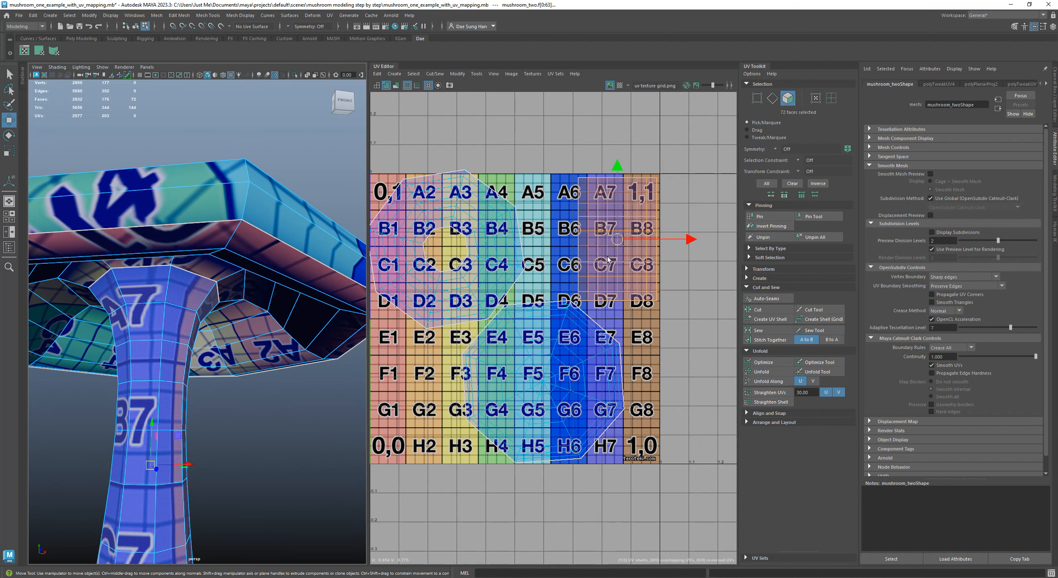
drag(368, 236, 648, 245)
alt+right_drag(447, 269, 421, 274)
alt+drag(422, 274, 431, 297)
alt+middle_drag(431, 297, 468, 244)
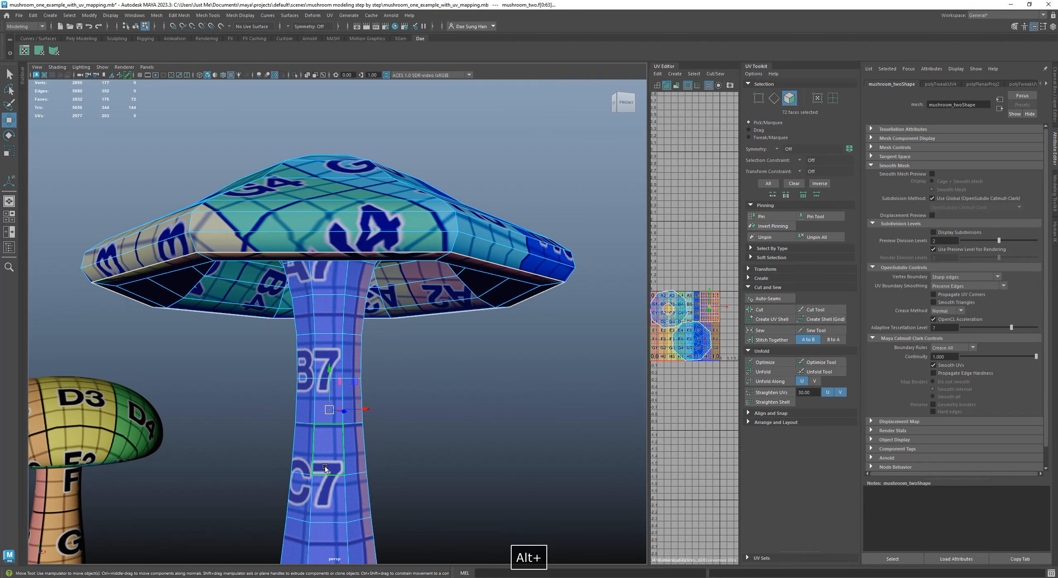
alt+right_drag(449, 345, 366, 353)
alt+middle_drag(347, 358, 349, 293)
Marquee-select the stem faces in the side view and show the mushroom shaded without textures in the perspective view
key(space)
drag(335, 560, 351, 198)
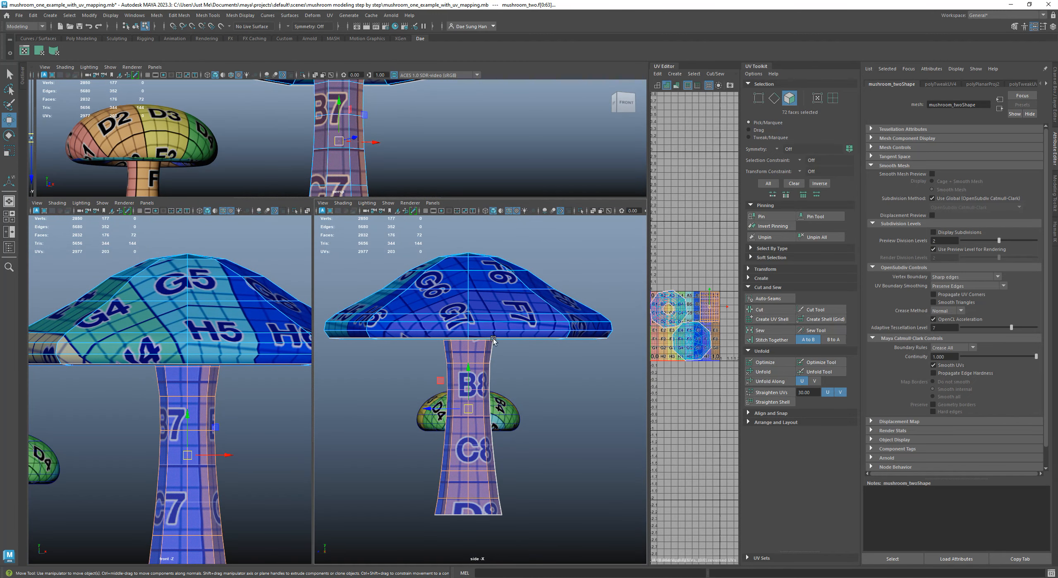
mouse_move(527, 533)
mouse_down()
mouse_move(371, 340)
mouse_move(366, 286)
mouse_move(385, 298)
mouse_move(422, 291)
mouse_move(356, 418)
mouse_move(409, 297)
mouse_up()
key(space)
key(5)
Correct the face selection around the stem's flared top under the cap so that exactly the stem faces are selected
shift+click(354, 258)
shift+click(339, 256)
shift+click(316, 257)
alt+drag(316, 254, 387, 267)
shift+click(320, 271)
shift+click(338, 275)
shift+click(310, 275)
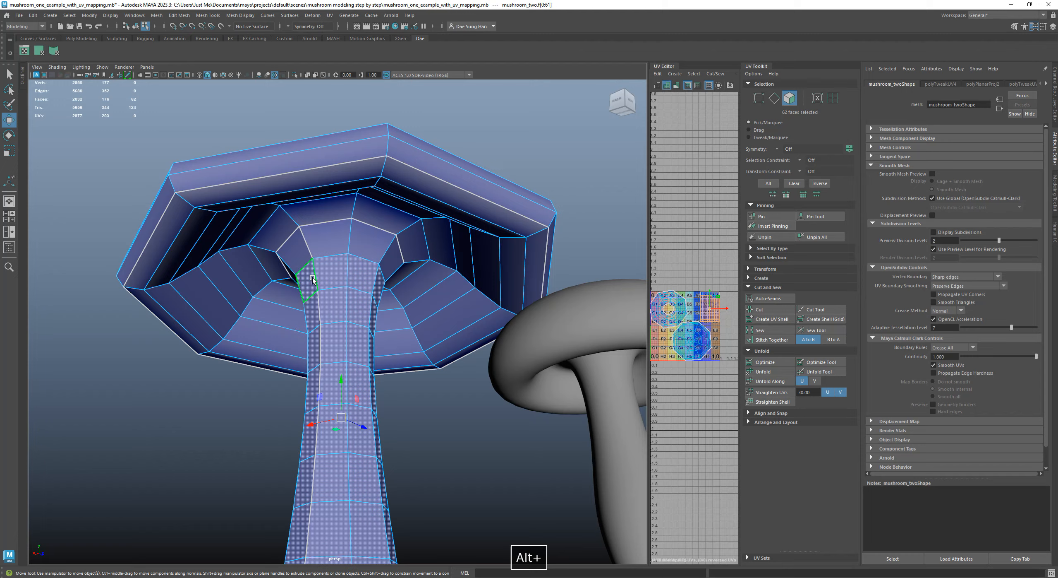
alt+drag(310, 275, 402, 288)
shift+click(311, 273)
alt+drag(311, 274, 308, 233)
shift+click(308, 234)
alt+drag(449, 245, 376, 239)
shift+click(358, 238)
shift+click(377, 247)
shift+click(362, 244)
alt+drag(422, 263, 337, 259)
scroll(336, 259, down, 3)
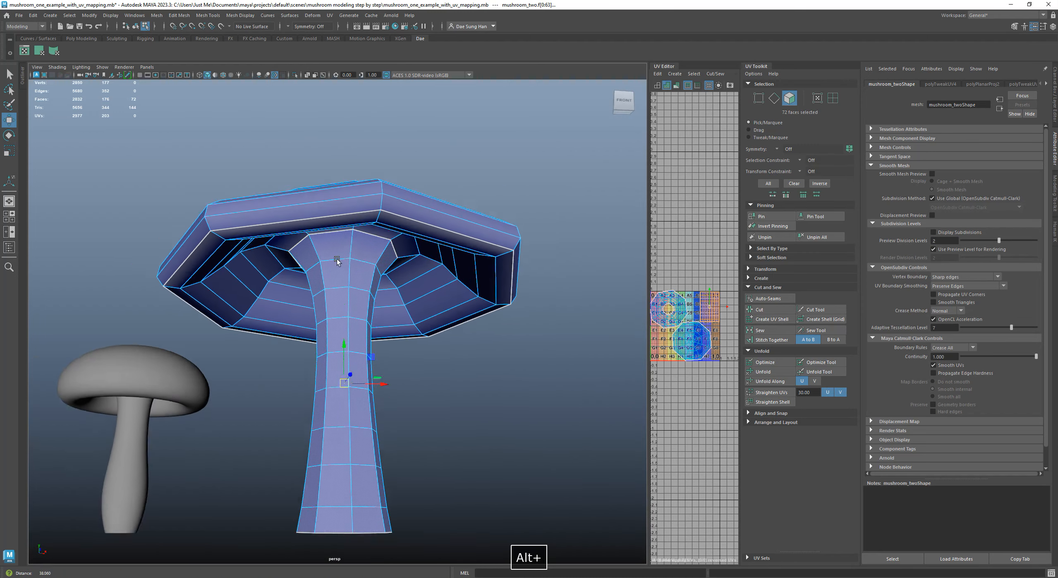
Examine the selected stem faces and the cap's underside from all around in wireframe and shaded display
key(4)
alt+drag(447, 297, 495, 282)
key(5)
alt+right_drag(493, 289, 521, 294)
alt+drag(522, 295, 496, 287)
alt+right_drag(496, 286, 451, 281)
alt+drag(451, 281, 385, 275)
alt+right_drag(385, 275, 409, 271)
alt+drag(410, 271, 385, 326)
alt+scroll(463, 339, up, 4)
alt+scroll(463, 340, down, 5)
alt+right_drag(386, 325, 427, 355)
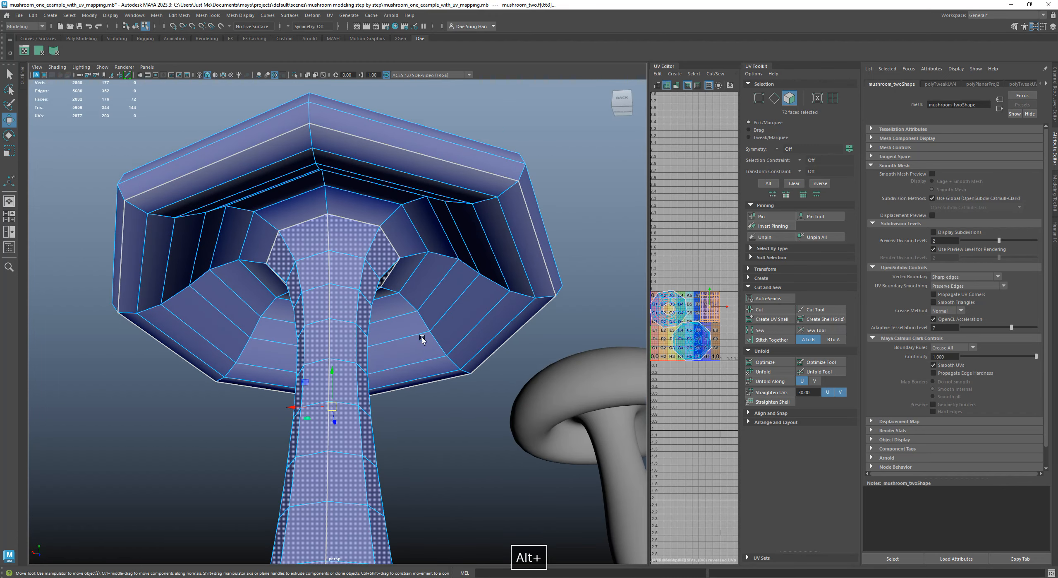
alt+drag(428, 355, 465, 324)
alt+right_drag(465, 324, 409, 333)
alt+right_drag(434, 385, 404, 379)
alt+drag(404, 380, 428, 354)
alt+drag(470, 338, 509, 302)
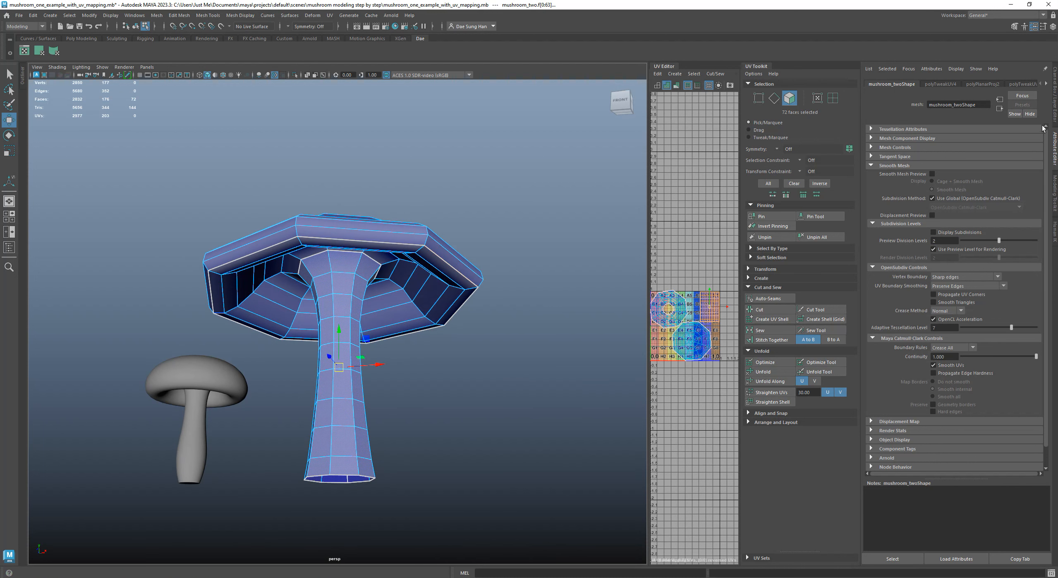
Widen the UV Editor beside the perspective viewport, bring back the Channel Box and select the cap-top faces through their UV shell
drag(649, 223, 493, 224)
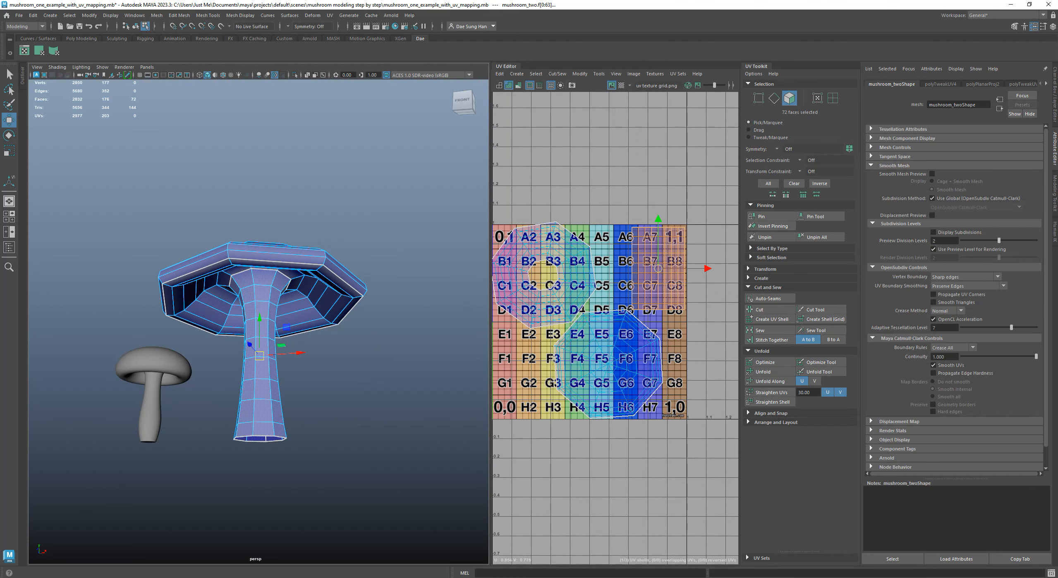
click(1055, 98)
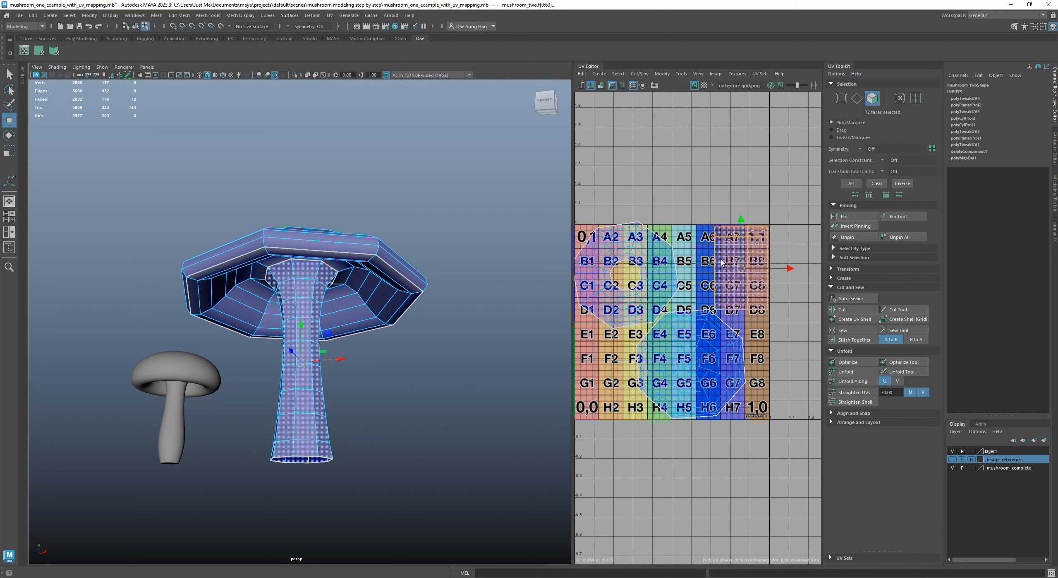
double_click(666, 359)
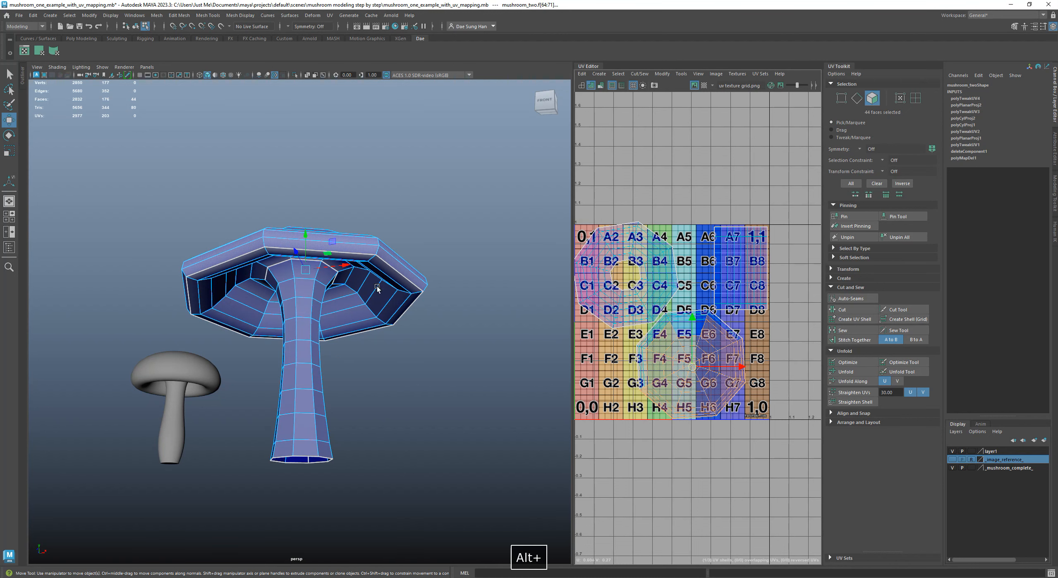
Add the missing faces around the cap's outer rim to the selection, so that the entire cap top is selected
alt+drag(379, 258, 389, 304)
alt+drag(315, 344, 389, 331)
shift+click(390, 350)
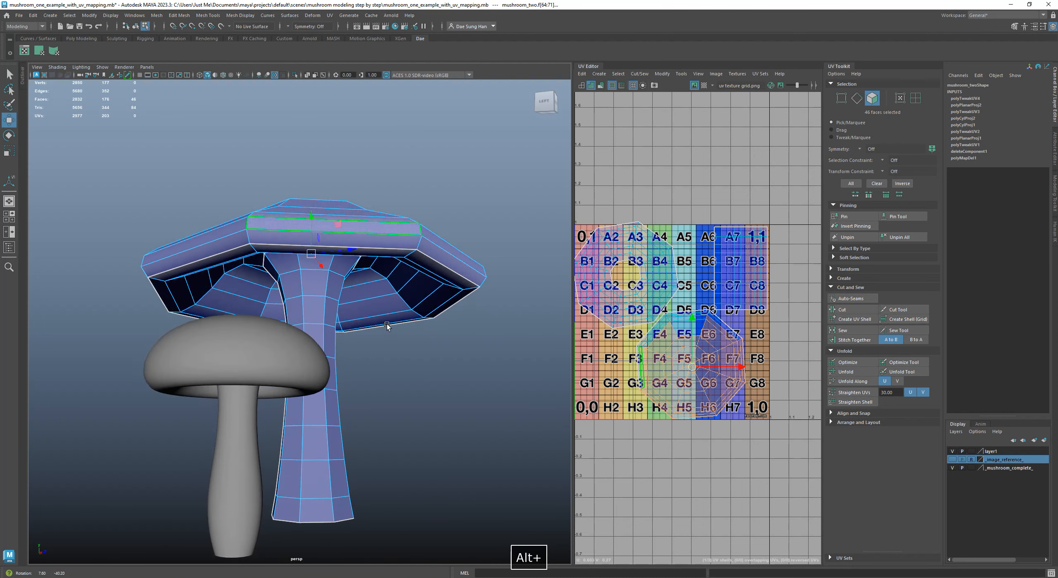
alt+drag(400, 245, 355, 208)
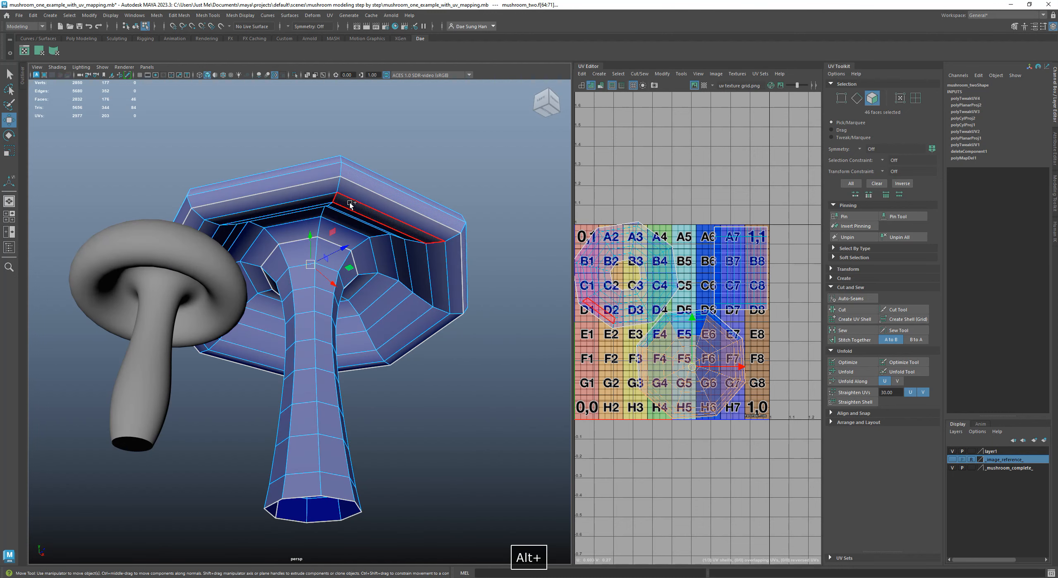
alt+drag(323, 170, 52, 239)
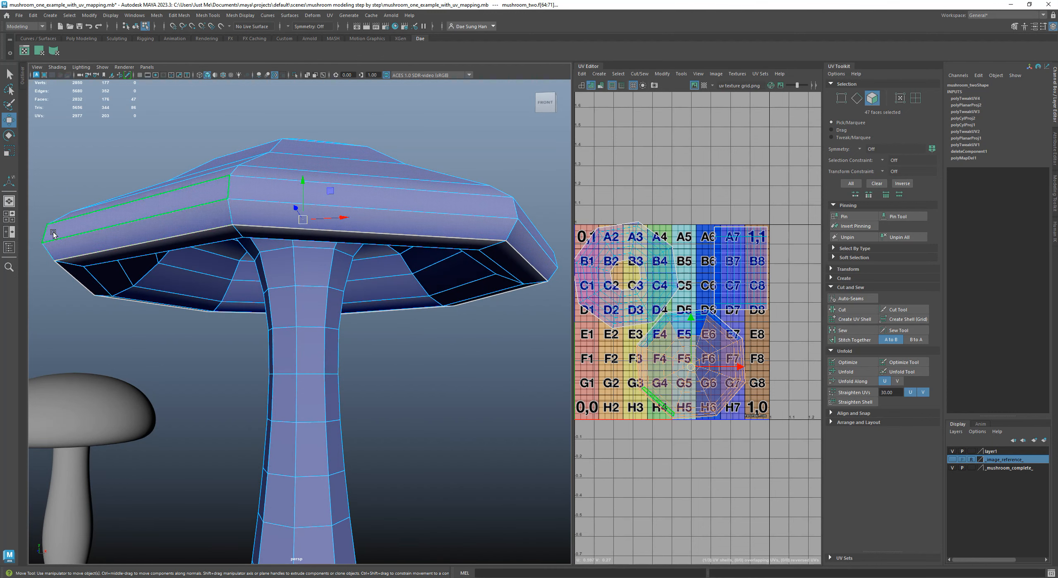
alt+drag(67, 232, 392, 310)
shift+click(357, 295)
shift+click(393, 309)
shift+click(424, 370)
shift+click(428, 382)
alt+drag(428, 382, 449, 293)
shift+click(319, 289)
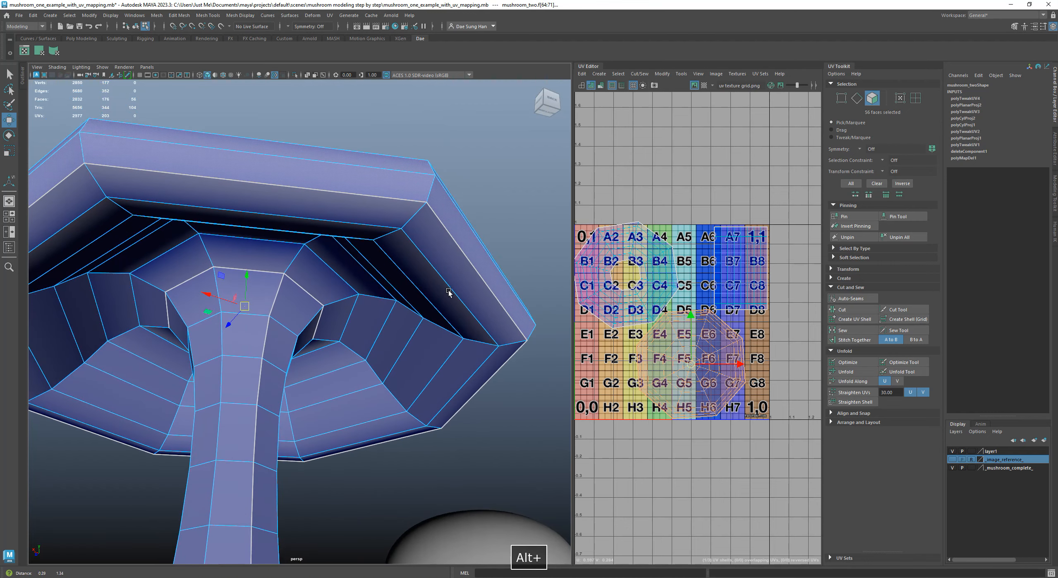
Examine the selected cap-top faces, the cap's underside and the open stem end from all around in wireframe and shaded display
mouse_move(463, 229)
alt+mouse_down()
mouse_move(488, 307)
mouse_move(384, 277)
mouse_move(379, 219)
mouse_move(406, 243)
mouse_move(397, 265)
mouse_move(426, 184)
mouse_move(370, 202)
mouse_move(459, 290)
mouse_move(461, 269)
mouse_move(389, 265)
mouse_move(232, 277)
mouse_move(265, 240)
mouse_move(207, 268)
mouse_move(220, 256)
alt+mouse_up()
shift+click(484, 273)
key(z)
key(4)
key(5)
alt+right_drag(220, 257, 256, 361)
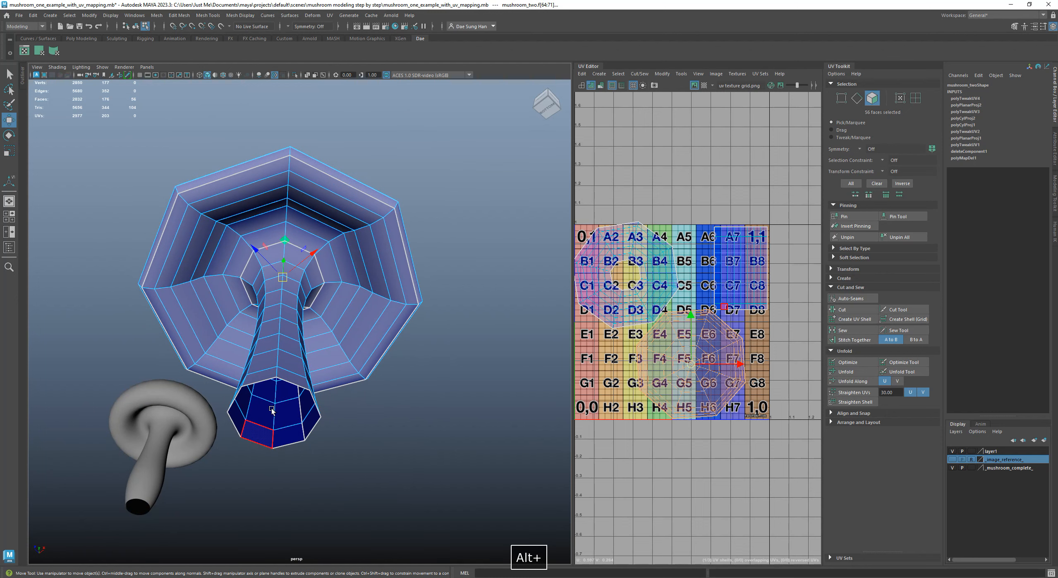
alt+drag(274, 409, 278, 422)
alt+middle_drag(279, 422, 359, 336)
alt+right_drag(359, 336, 390, 345)
alt+drag(391, 346, 394, 373)
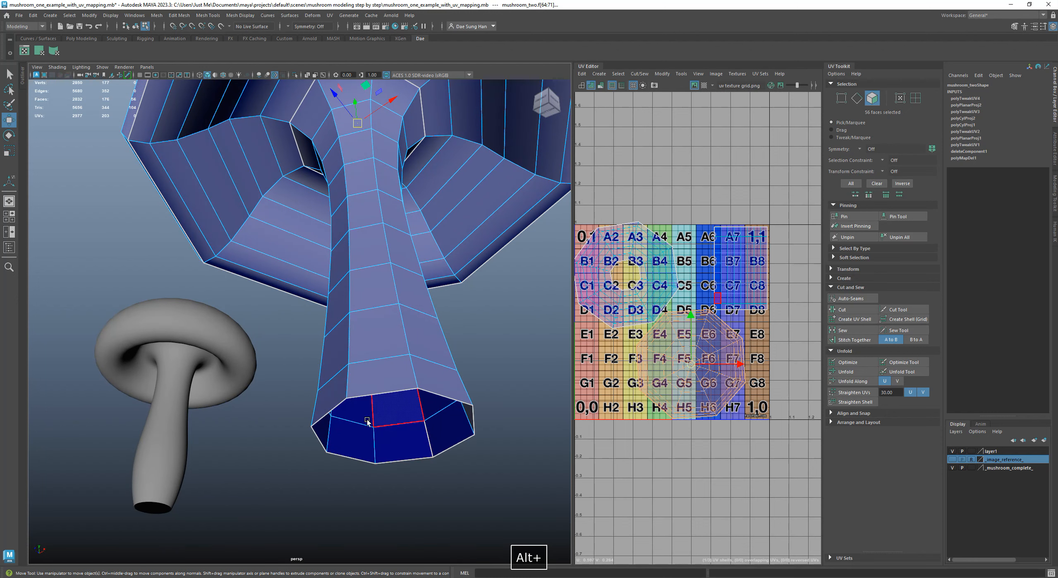
alt+drag(368, 421, 236, 285)
alt+right_drag(236, 284, 232, 231)
alt+right_drag(314, 244, 207, 203)
alt+drag(336, 227, 336, 248)
alt+middle_drag(336, 248, 285, 207)
alt+drag(286, 207, 310, 239)
alt+middle_drag(309, 239, 290, 319)
alt+right_drag(290, 319, 346, 276)
alt+drag(345, 276, 305, 243)
alt+middle_drag(306, 243, 389, 242)
alt+right_drag(388, 242, 443, 282)
alt+drag(323, 373, 370, 337)
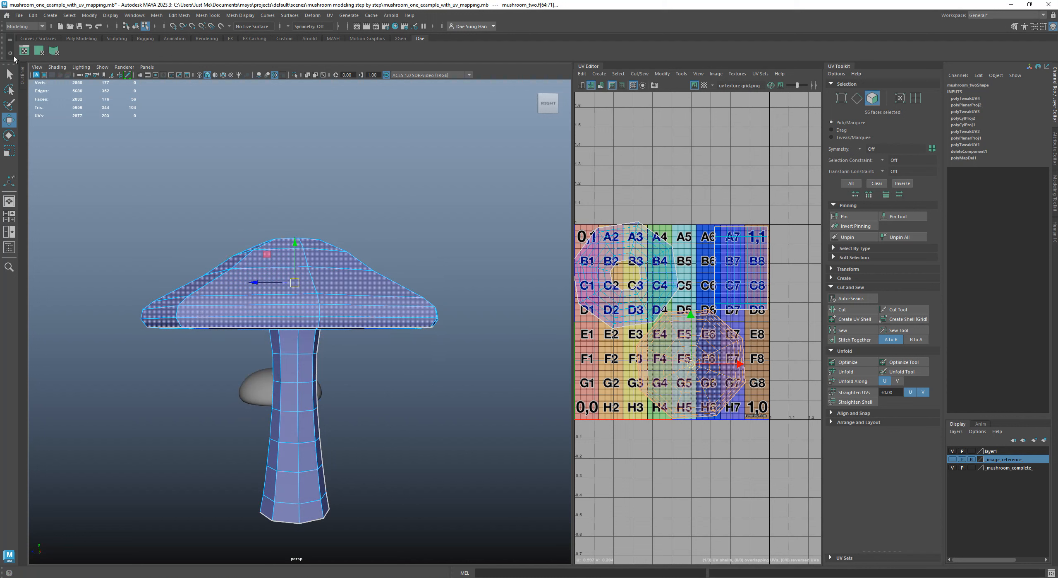
Review the Planar Mapping options with Y-axis projection for the cap-top faces, then close them and undo the trial change
click(40, 50)
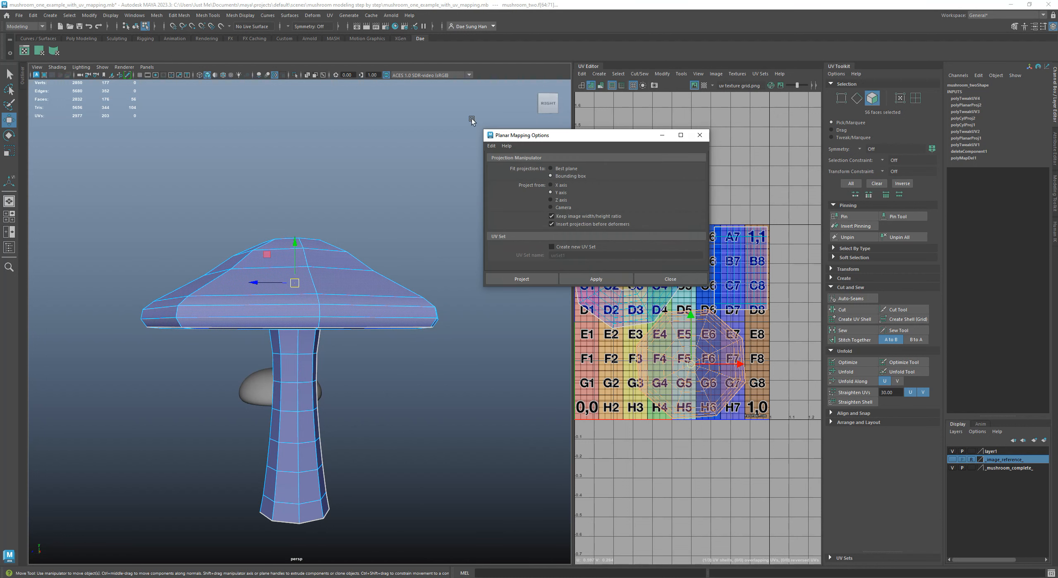
click(329, 16)
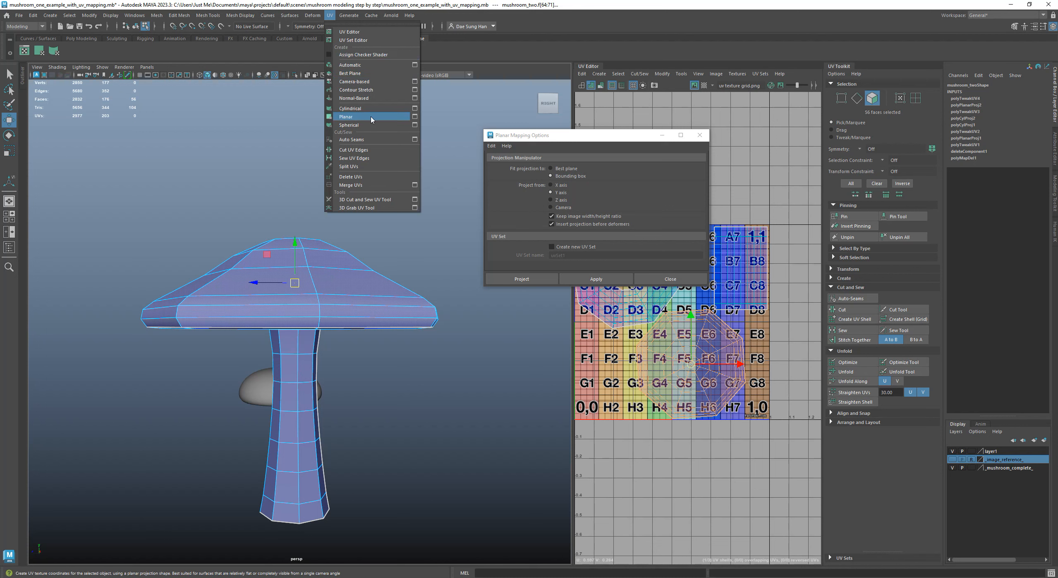
click(510, 136)
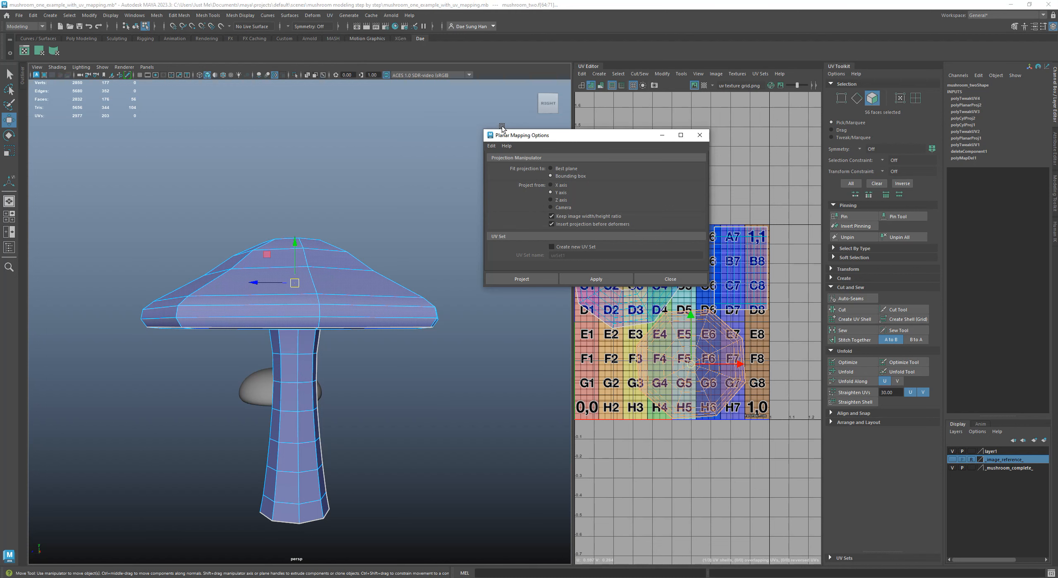
drag(527, 135, 480, 106)
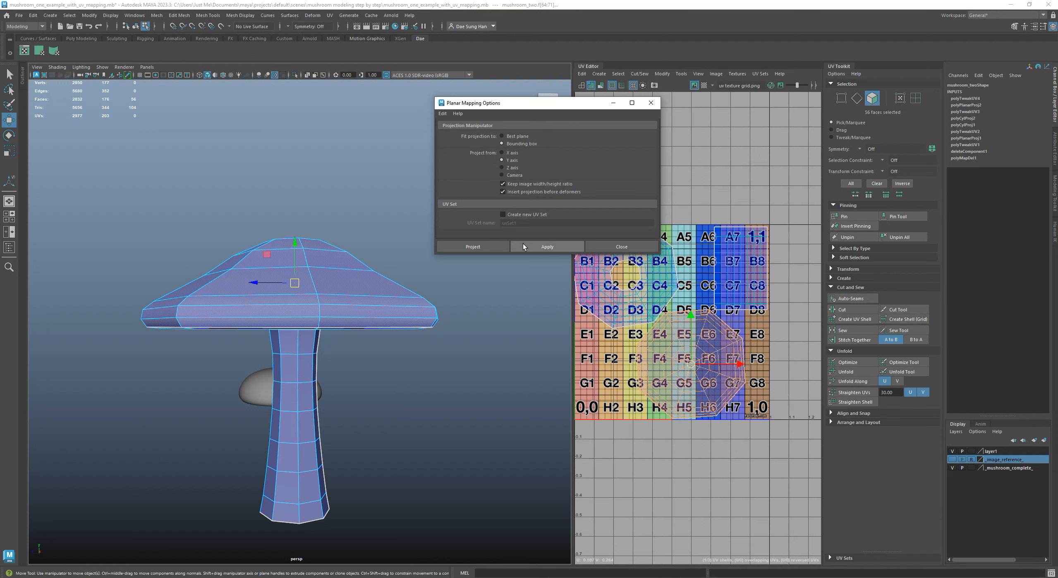
click(639, 250)
drag(693, 361, 707, 343)
key(z)
Select faces of the cap's underside through their UV shell and switch off the shells' shaded display in the UV Editor
alt+middle_drag(691, 273, 751, 267)
alt+right_drag(751, 267, 759, 268)
drag(641, 178, 765, 267)
alt+right_drag(301, 255, 343, 255)
alt+drag(344, 256, 208, 311)
shift+click(185, 331)
mouse_move(289, 409)
alt+mouse_down()
mouse_move(285, 393)
mouse_move(277, 414)
alt+mouse_up()
shift+click(246, 377)
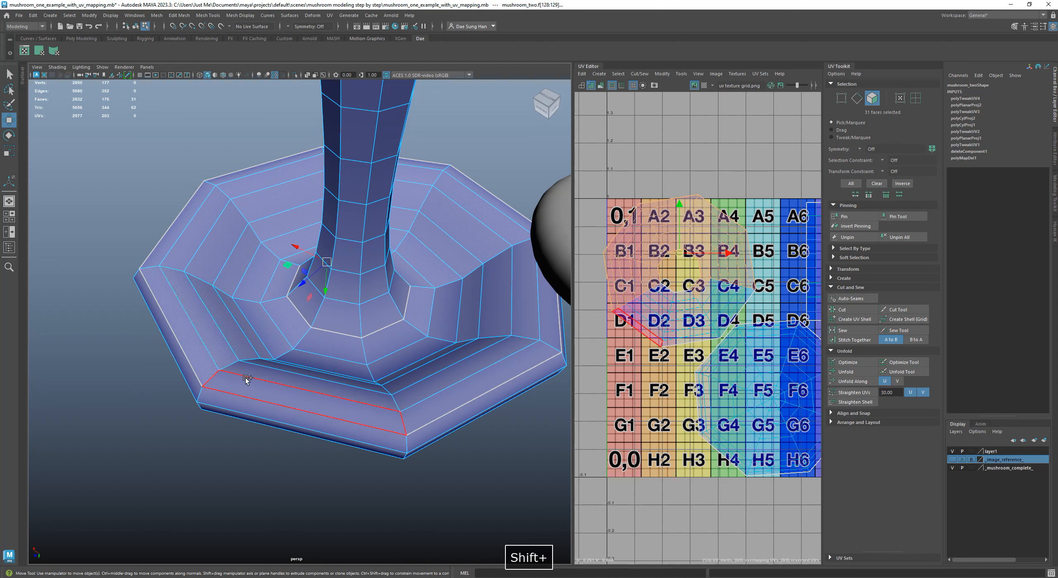
key(5)
alt+drag(290, 385, 314, 364)
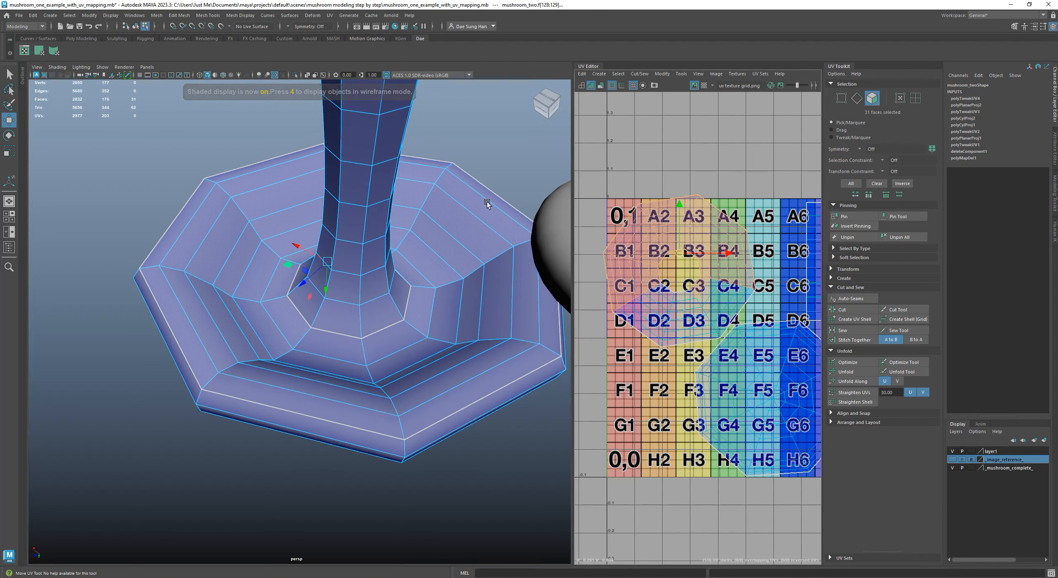
click(581, 86)
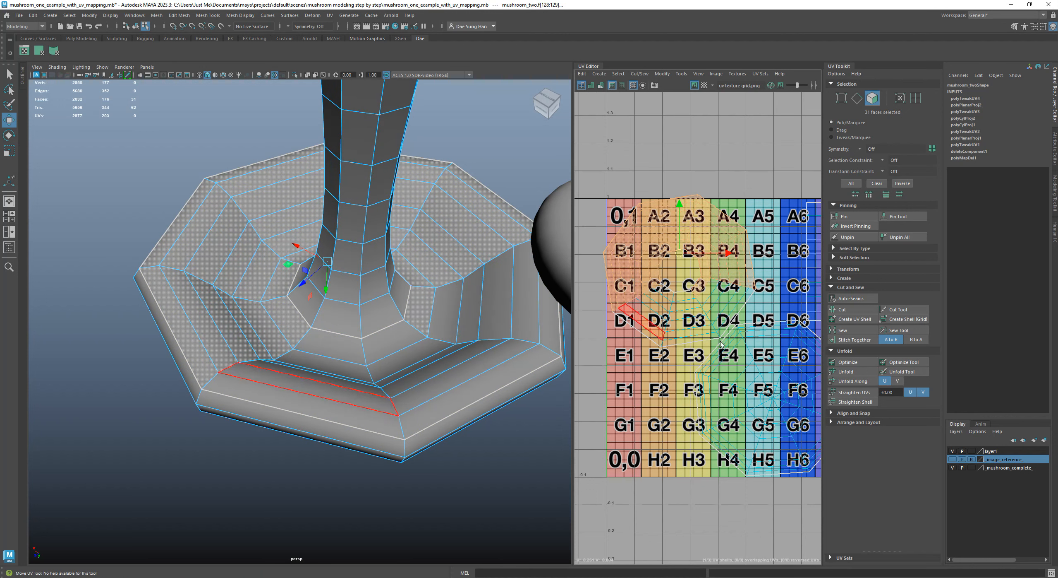
Add the unselected faces on the first segments of the cap's underside to the face selection
alt+drag(414, 339, 347, 255)
shift+click(350, 297)
alt+drag(353, 336, 371, 333)
shift+click(372, 332)
shift+click(378, 349)
shift+click(393, 368)
shift+click(414, 390)
shift+click(427, 414)
shift+click(525, 312)
shift+click(508, 284)
shift+click(475, 265)
shift+click(430, 246)
shift+click(407, 245)
shift+click(387, 243)
Add the faces of the remaining underside segments, so that the whole underside from rim to stem is selected
alt+drag(429, 242, 351, 298)
shift+click(354, 316)
shift+click(347, 384)
shift+click(341, 366)
shift+click(373, 293)
shift+click(401, 267)
shift+click(431, 248)
shift+click(449, 238)
alt+drag(423, 285, 440, 324)
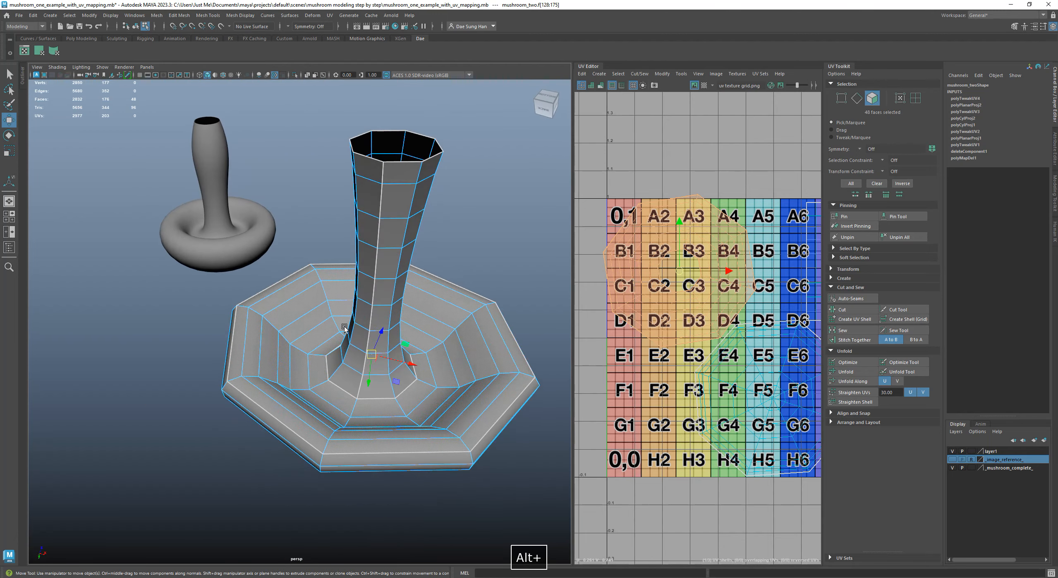
alt+right_drag(363, 320, 489, 362)
alt+middle_drag(463, 305, 362, 243)
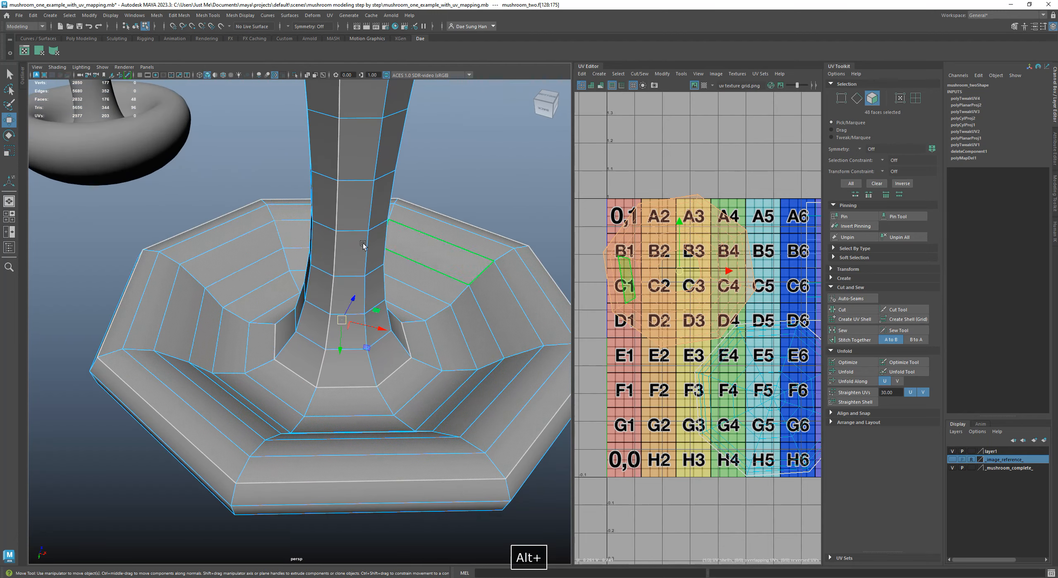
Review the Planar Mapping options for the selected underside faces, close them and undo the trial move of their shell
click(39, 50)
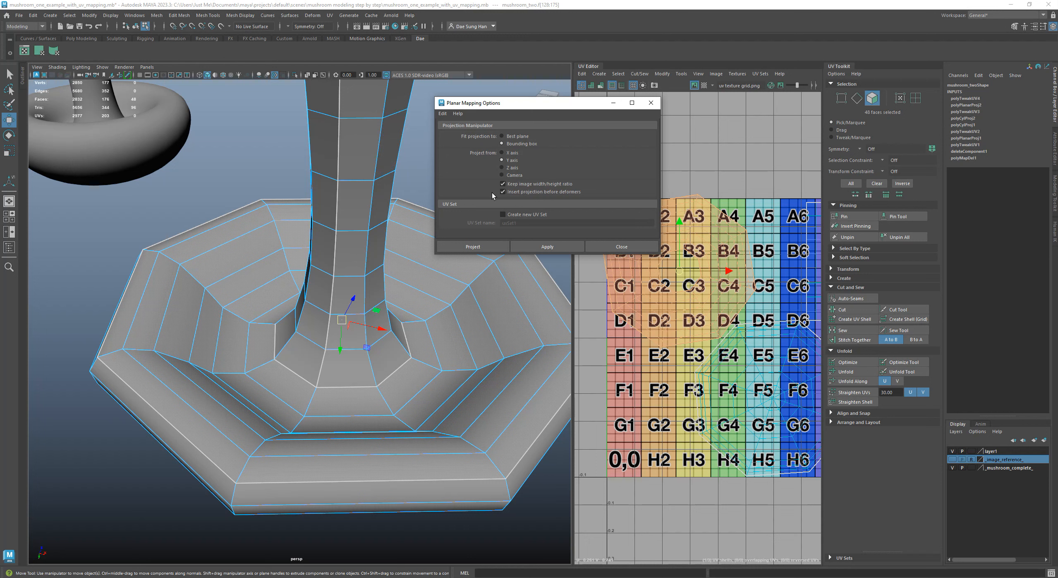
click(557, 247)
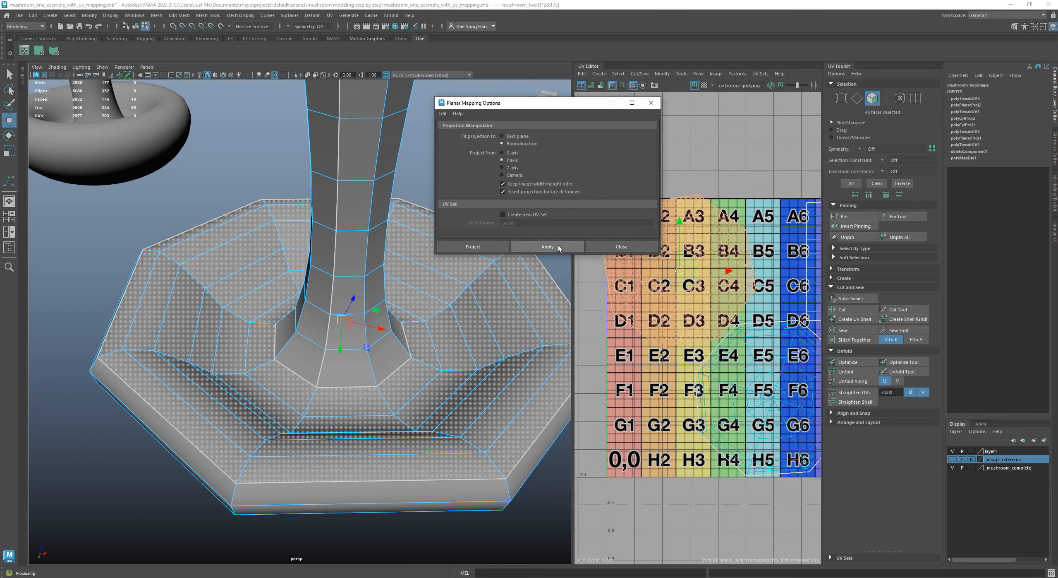
click(622, 247)
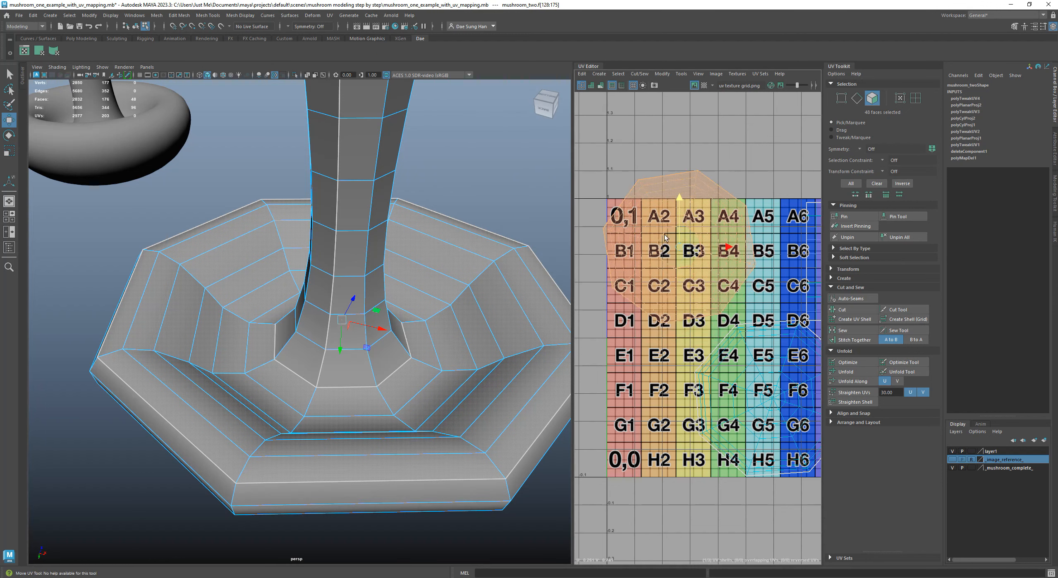
key(z)
Widen the UV Editor, clear the face selection and frame the 0–1 tile with all of the mushroom's shells
drag(573, 169, 377, 178)
alt+right_drag(534, 203, 406, 202)
alt+middle_drag(698, 216, 584, 236)
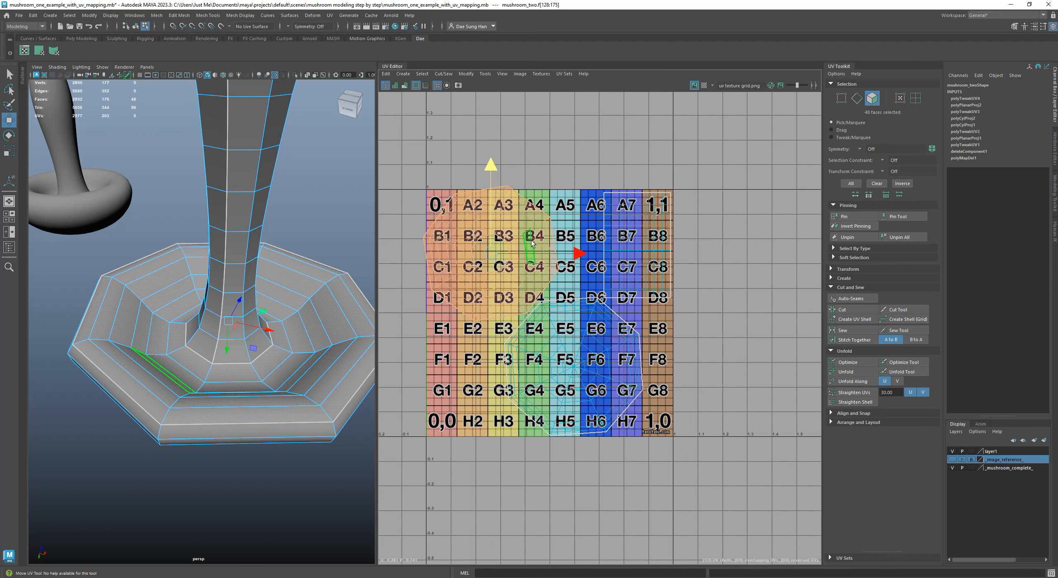
click(687, 310)
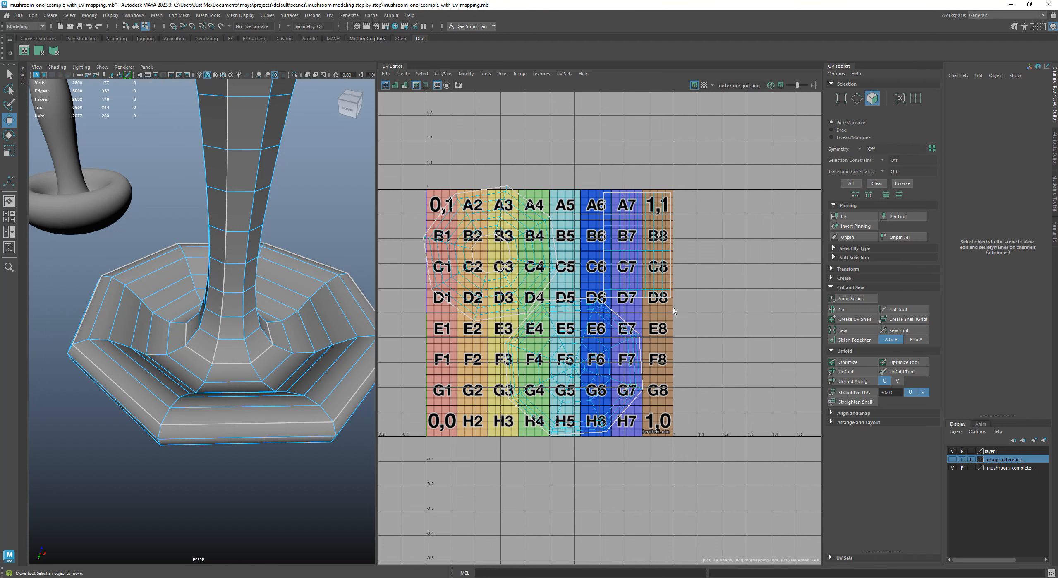
alt+right_drag(617, 293, 758, 328)
alt+middle_drag(468, 150, 528, 165)
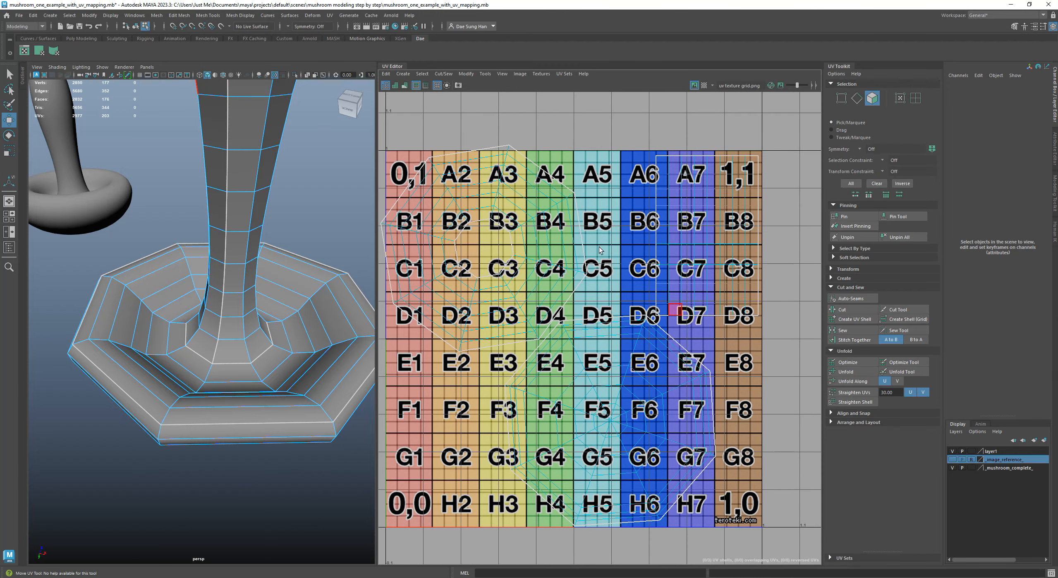
alt+right_drag(604, 245, 551, 241)
alt+middle_drag(550, 241, 554, 232)
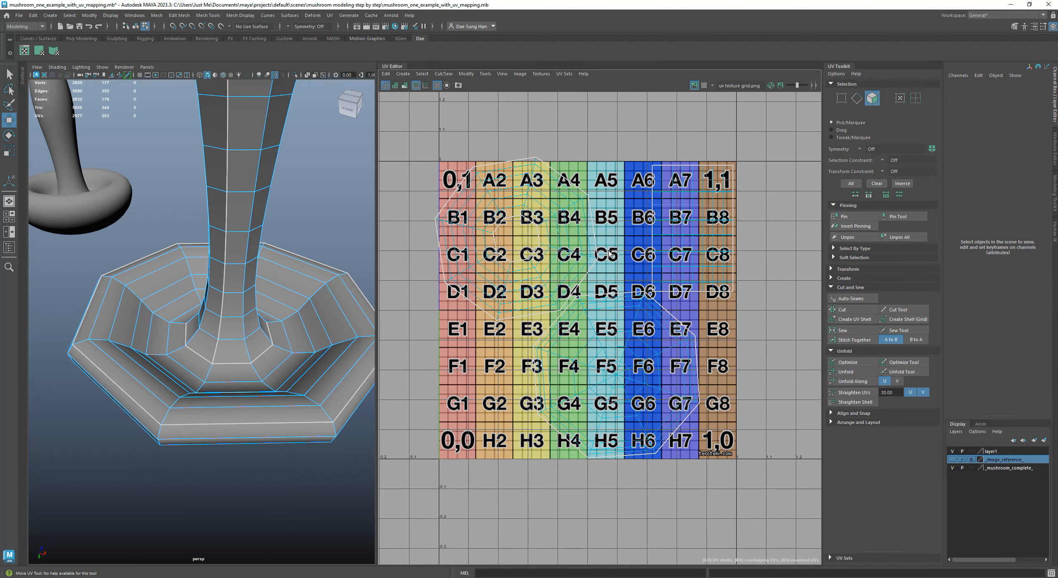
Switch to UV selection, marquee part of the cap's underside shell and extend the selection to the entire shell
right_drag(561, 162, 604, 159)
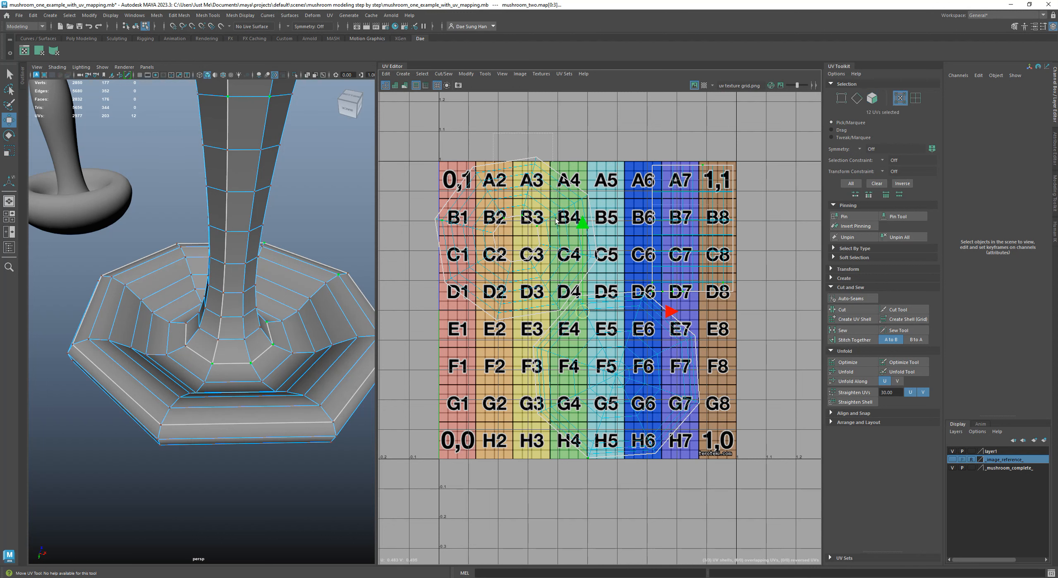
drag(555, 218, 587, 231)
drag(473, 134, 602, 242)
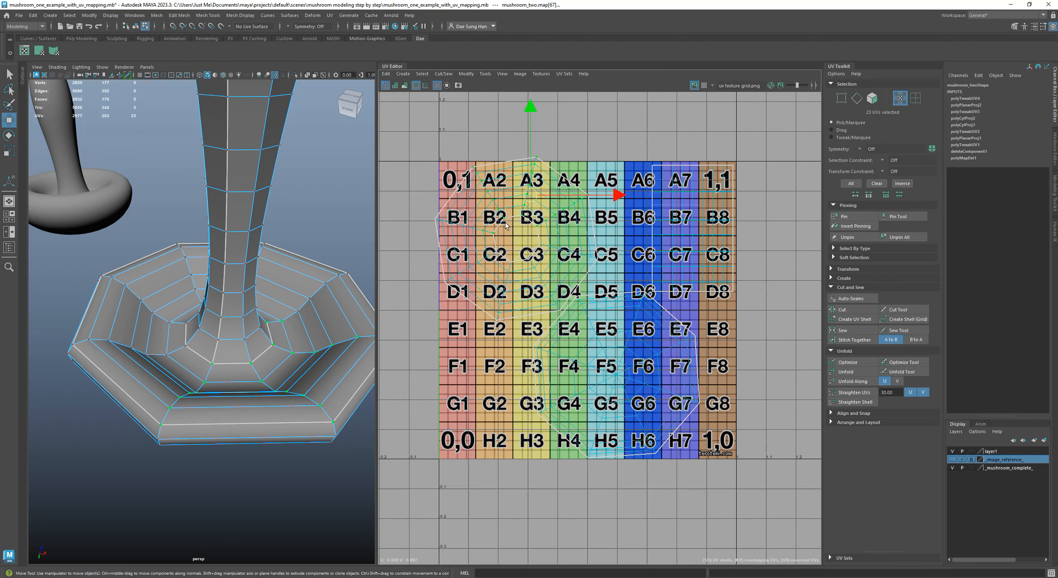
ctrl+right_click(546, 187)
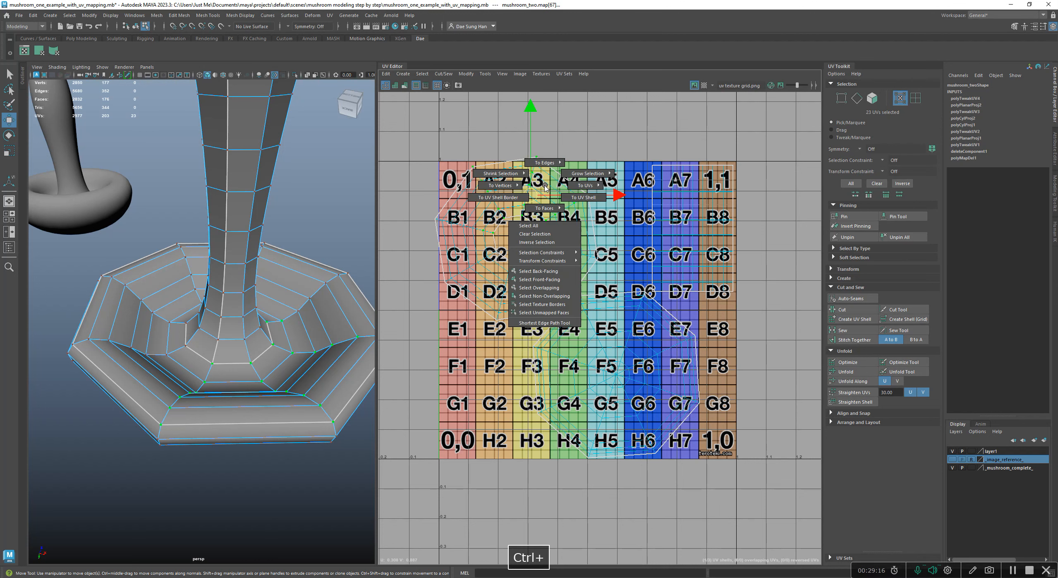
click(565, 198)
Rotate the underside shell slightly and move it so it fits inside the 0,1 corner of the tile
alt+right_drag(540, 197, 574, 217)
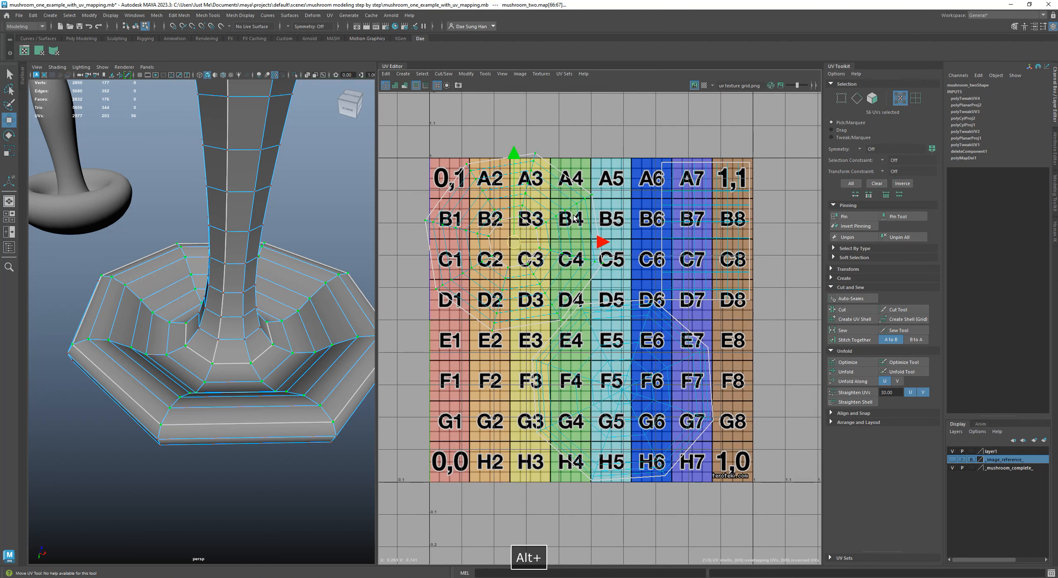
key(e)
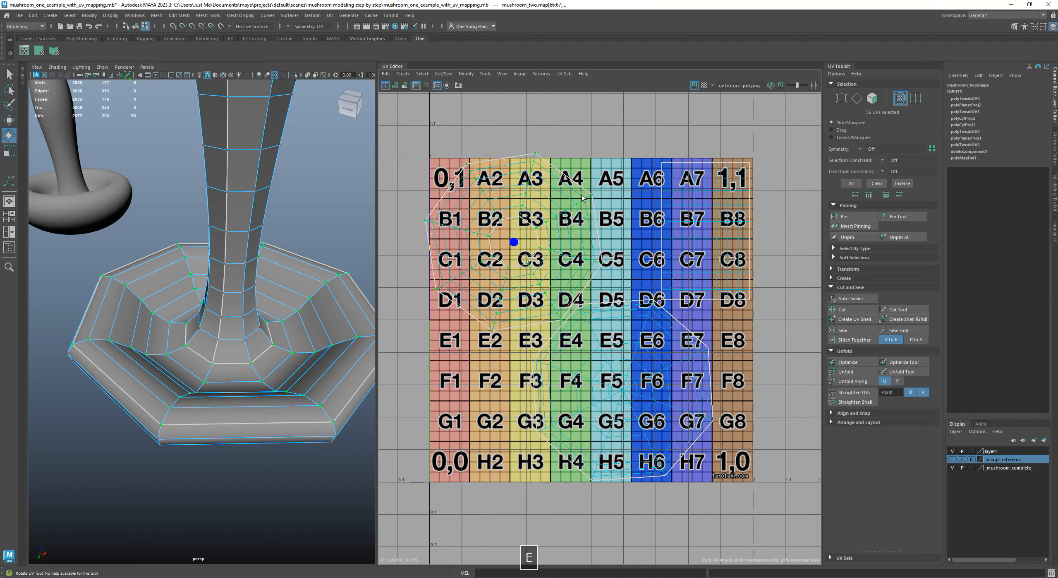
drag(582, 197, 587, 209)
key(w)
drag(515, 238, 520, 246)
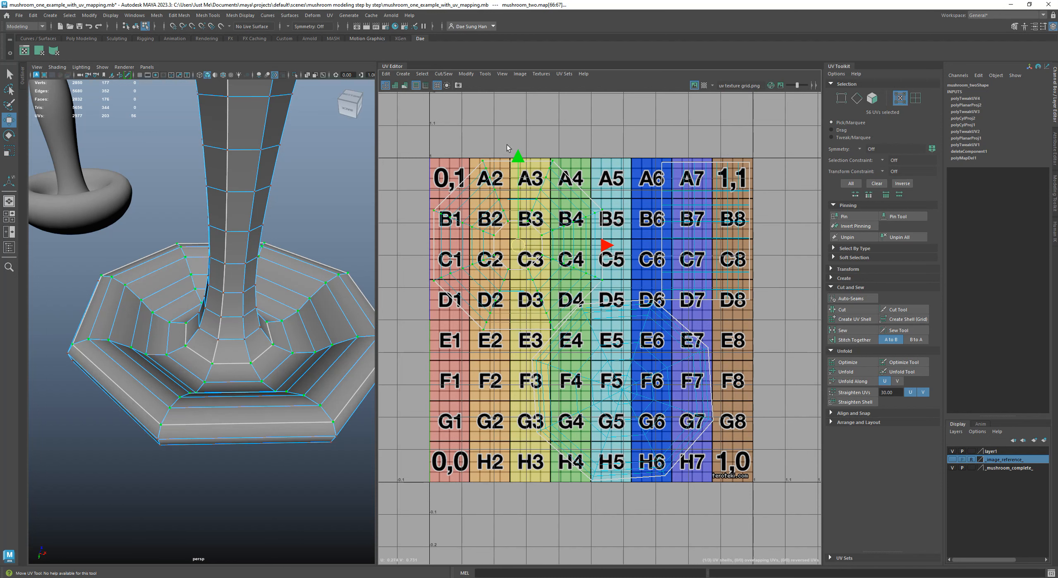
Turn on shaded UV shells, marquee part of the cap-top shell around F5–F6 and extend the selection to the entire shell
click(395, 85)
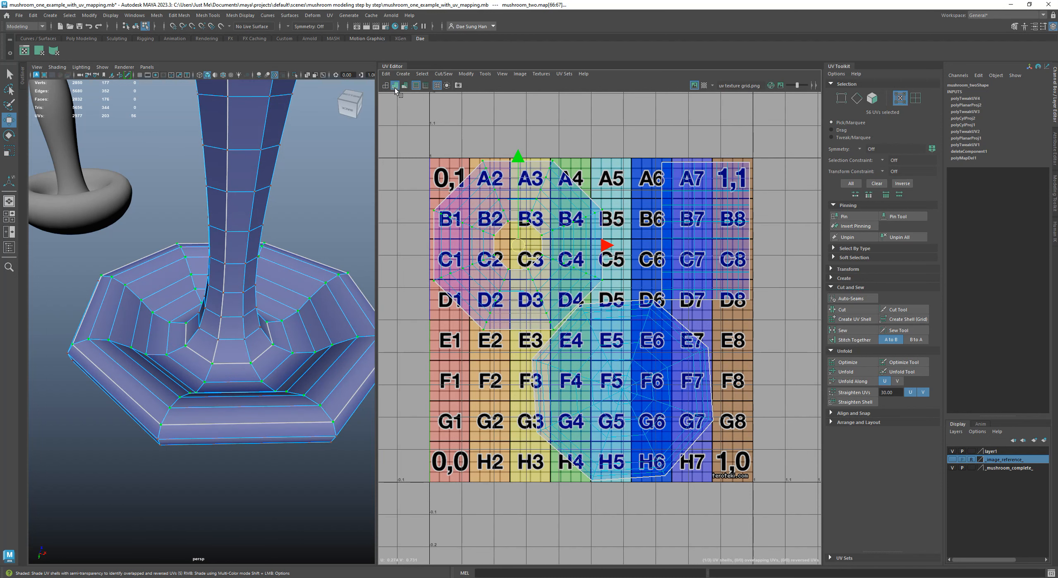
click(414, 126)
alt+middle_drag(549, 266, 521, 196)
alt+right_drag(521, 197, 542, 249)
alt+middle_drag(560, 281, 563, 281)
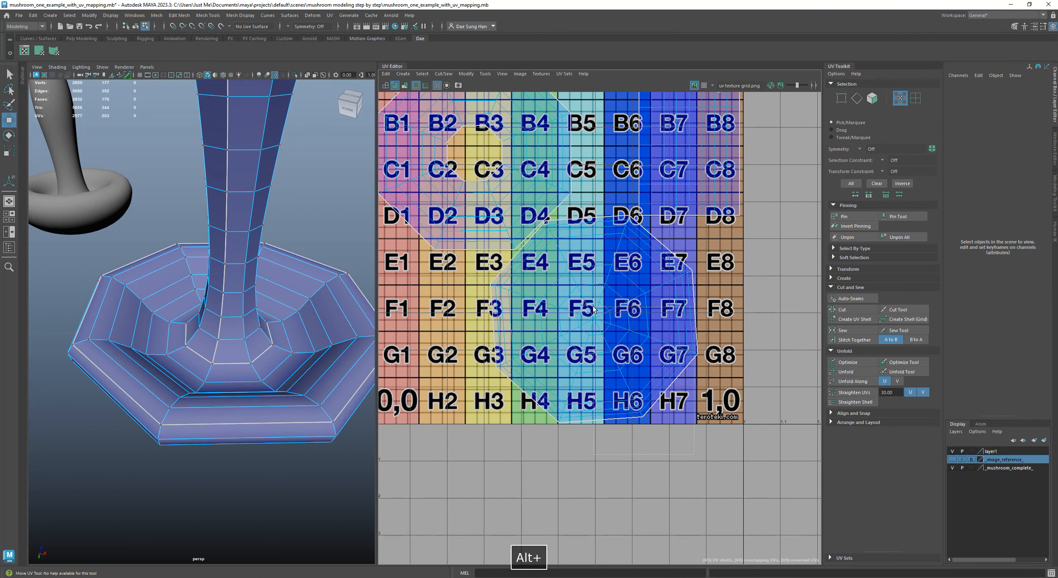
drag(593, 308, 590, 349)
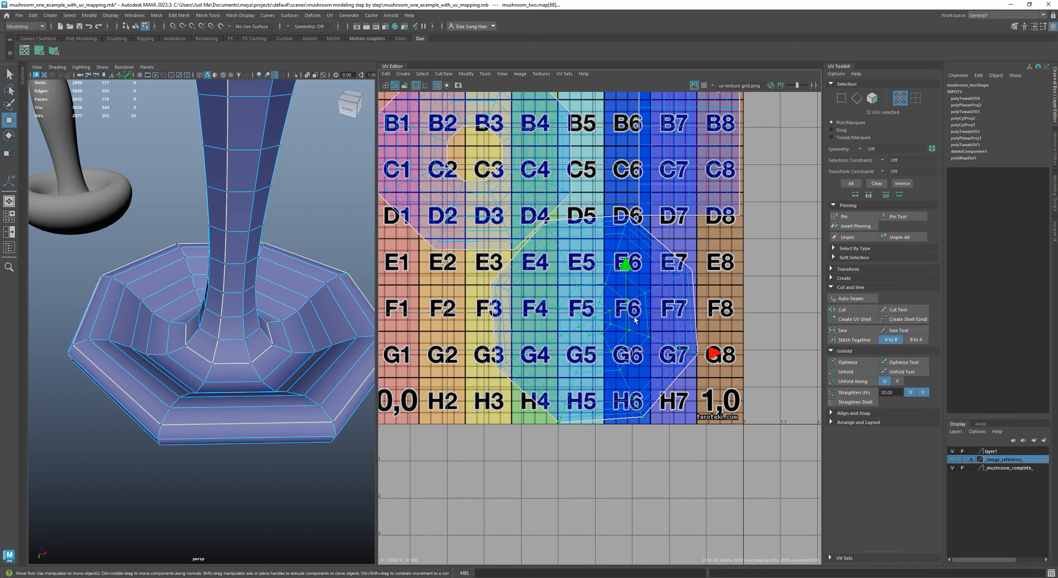
ctrl+right_click(636, 296)
ctrl+right_drag(636, 296, 640, 307)
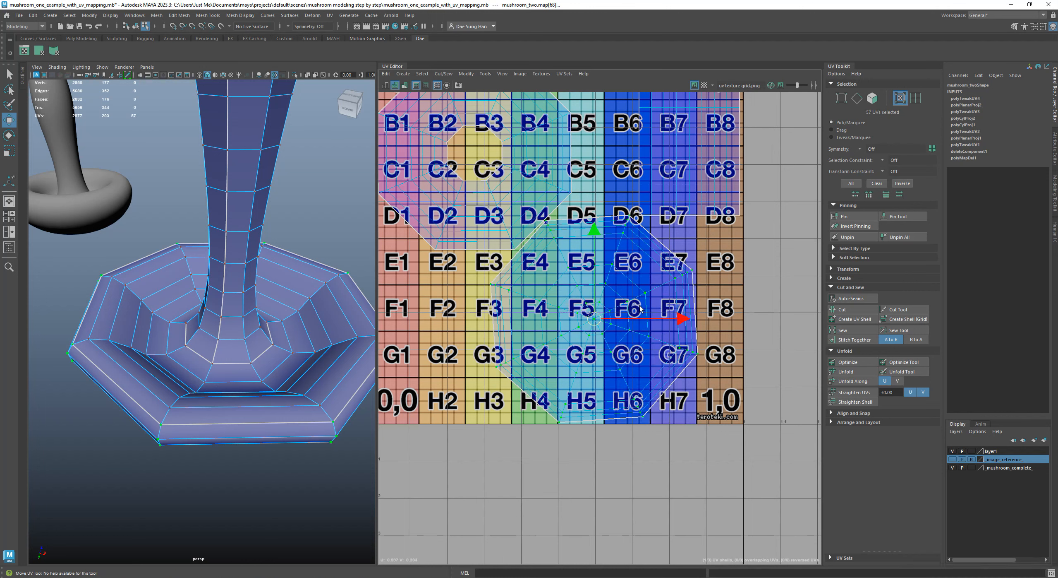
Rotate the cap-top shell until its outer edges run straight and move it to fit within the tile's lower half around F5–F6
drag(600, 318, 617, 328)
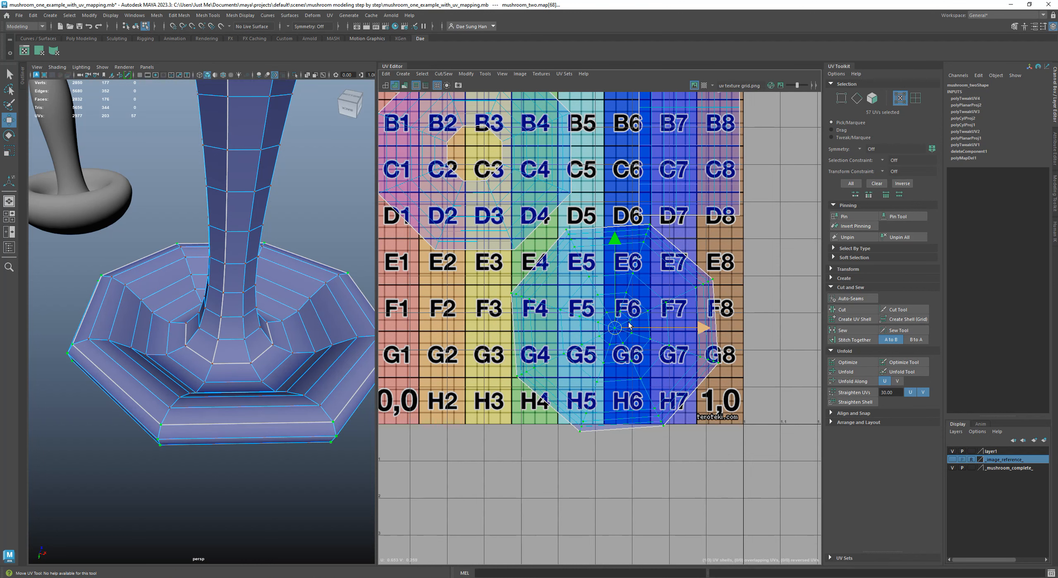
key(e)
alt+right_drag(641, 308, 685, 318)
drag(682, 296, 686, 300)
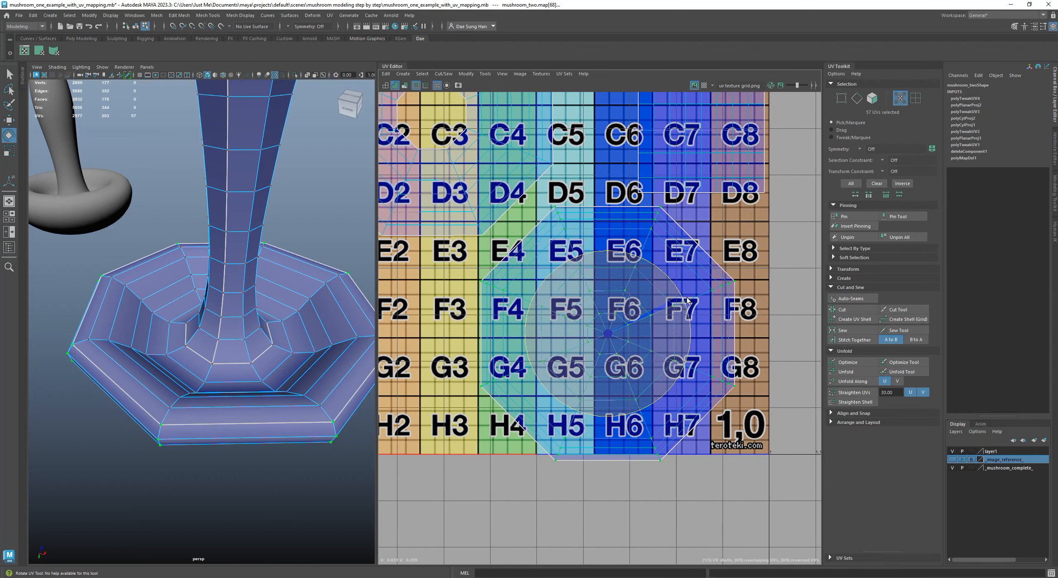
key(w)
mouse_move(609, 334)
mouse_down()
mouse_move(610, 307)
mouse_move(591, 323)
mouse_up()
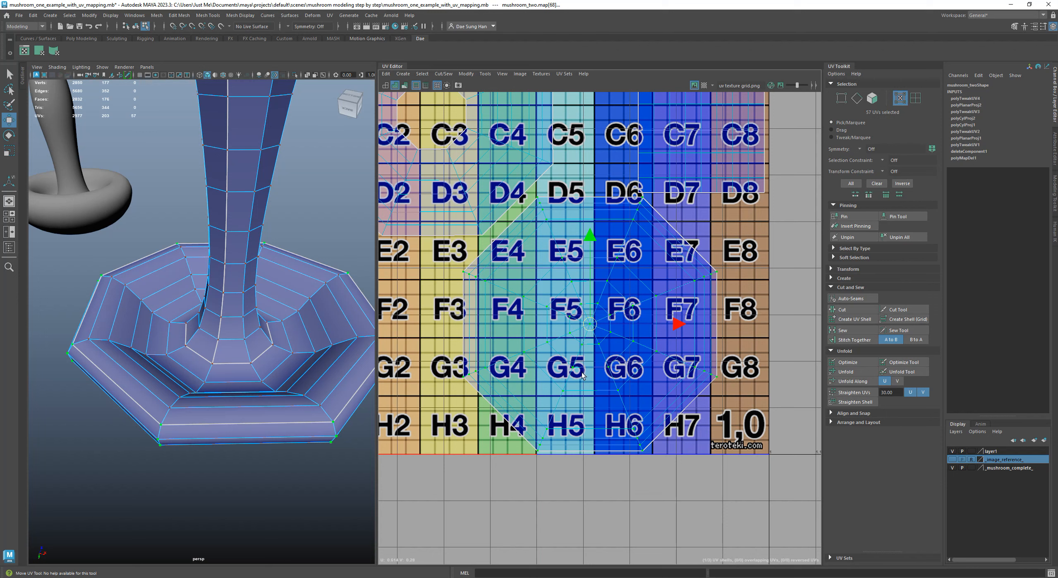
drag(588, 326, 589, 324)
Check the gaps between the cap-top shell and its neighbours, try shifting the shell slightly up, and undo the shift
alt+middle_drag(641, 230, 589, 366)
alt+right_drag(560, 313, 863, 482)
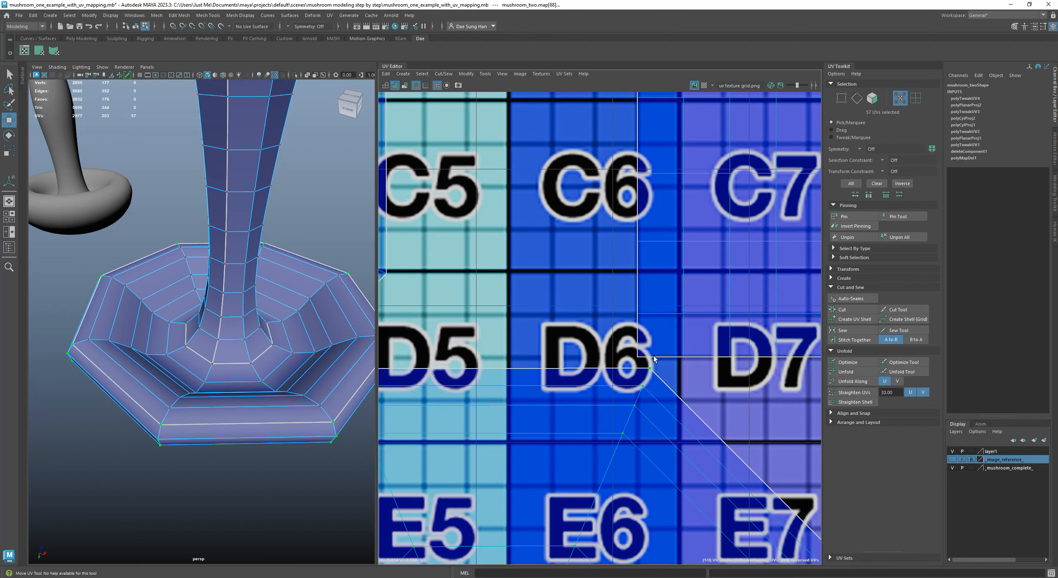
alt+middle_drag(380, 427, 718, 355)
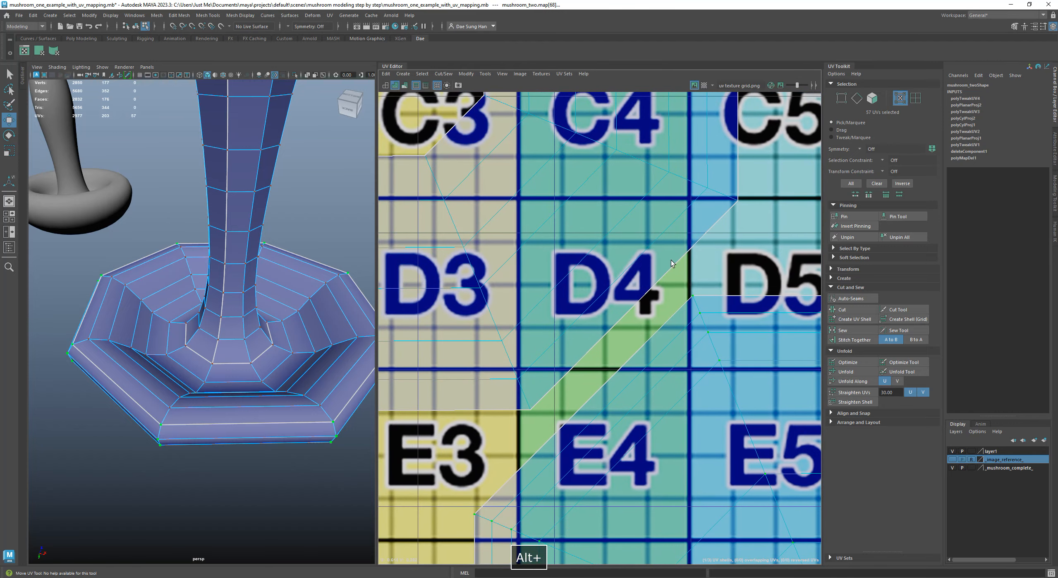
alt+right_drag(709, 261, 616, 336)
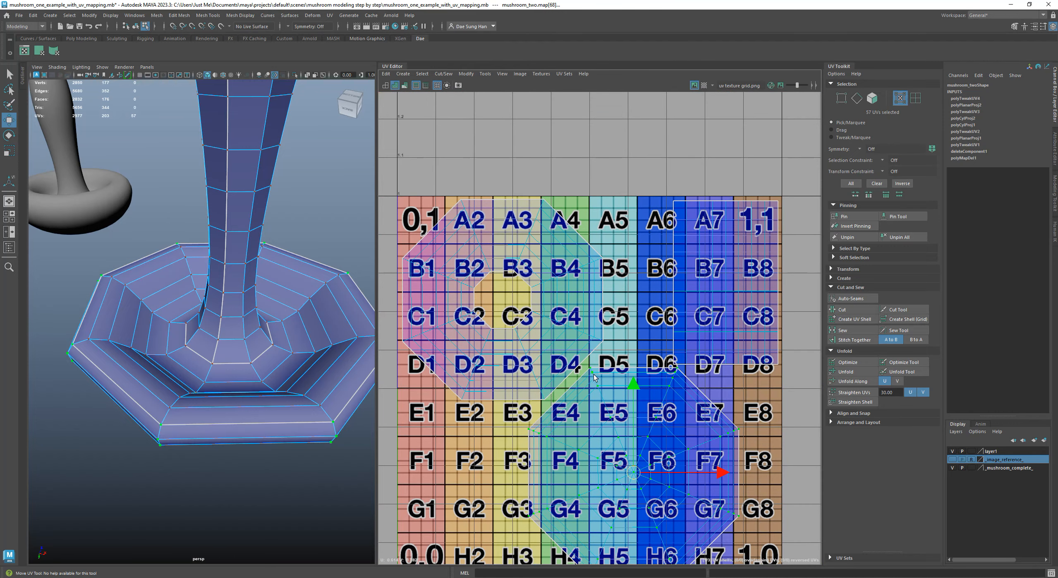
mouse_move(628, 472)
mouse_down()
mouse_move(611, 458)
mouse_move(624, 453)
mouse_up()
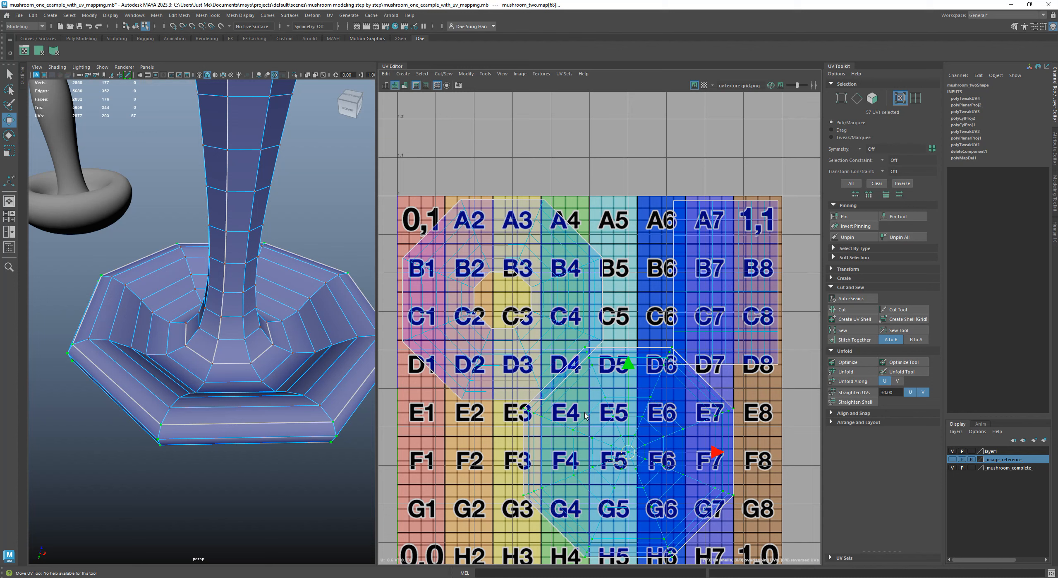
key(ctrl+z)
key(ctrl+z)
alt+right_drag(692, 387, 602, 366)
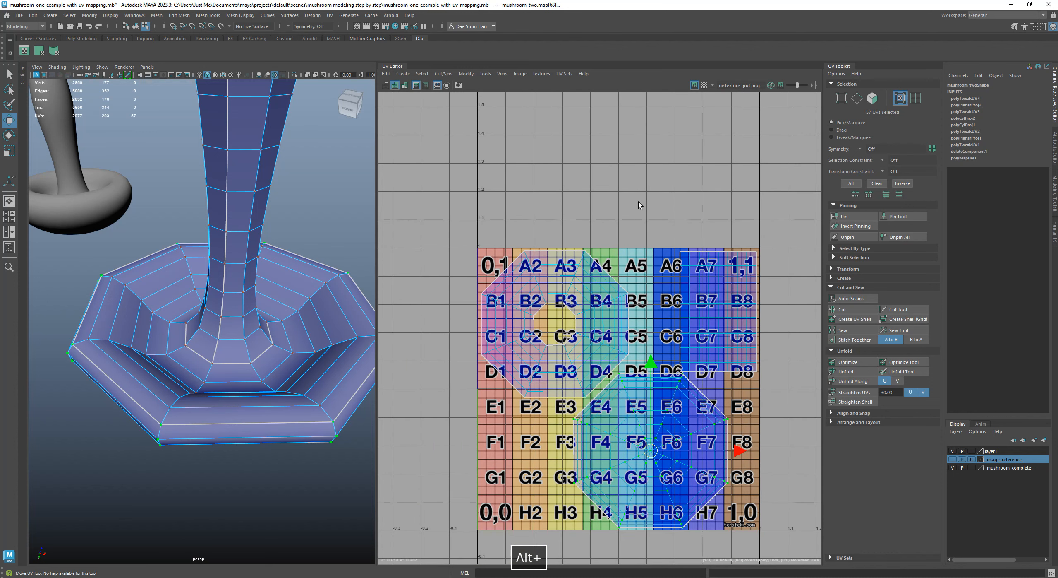
click(633, 231)
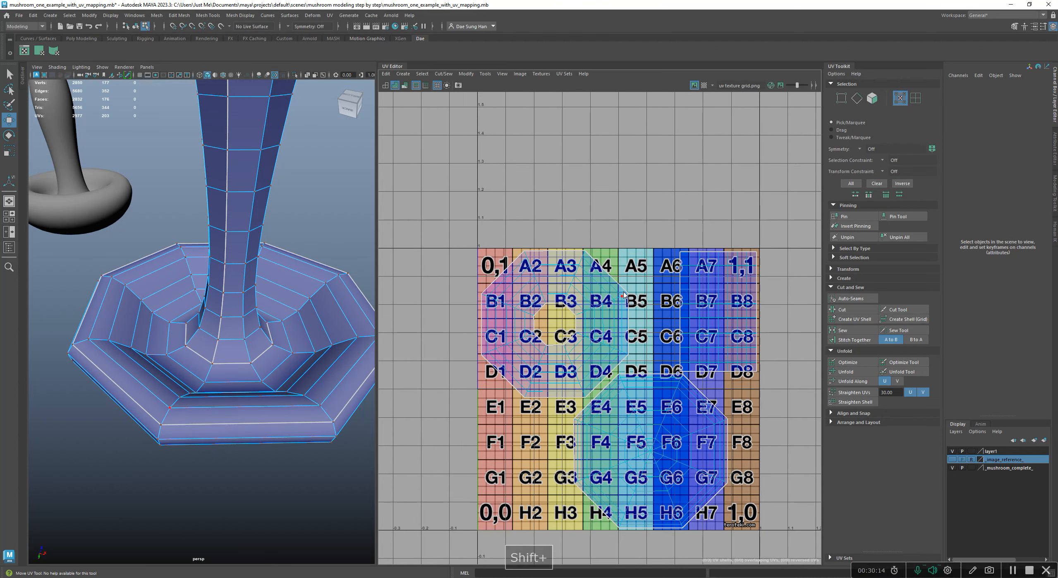
Display the large mushroom textured and smoothed, and widen the perspective view to show both mushrooms
alt+right_drag(690, 212, 586, 293)
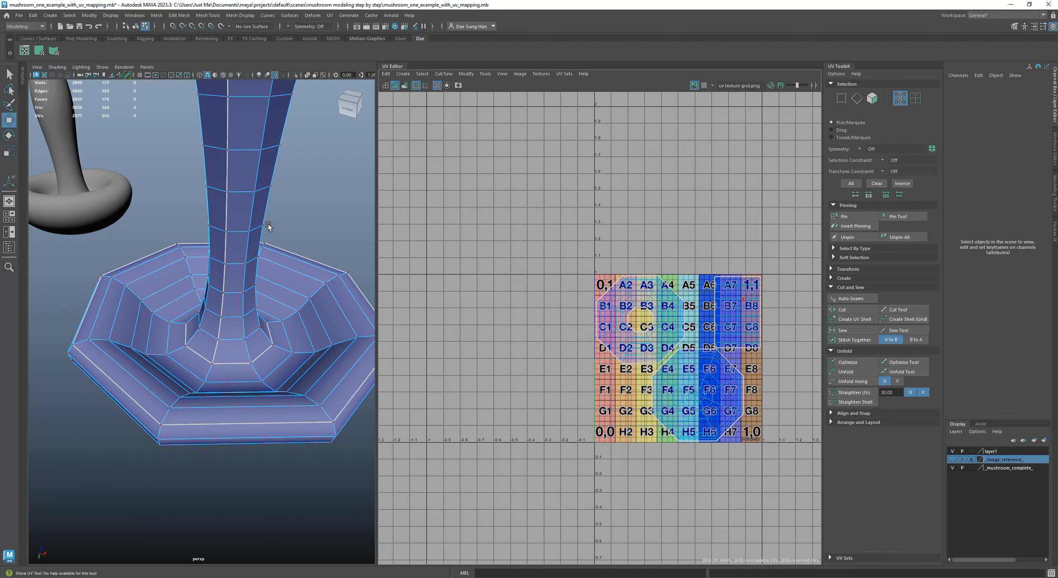
right_drag(273, 223, 319, 180)
alt+drag(319, 181, 300, 265)
alt+right_drag(300, 265, 262, 310)
mouse_move(262, 310)
alt+mouse_down()
mouse_move(248, 320)
mouse_move(266, 345)
mouse_move(292, 284)
alt+mouse_up()
key(6)
key(3)
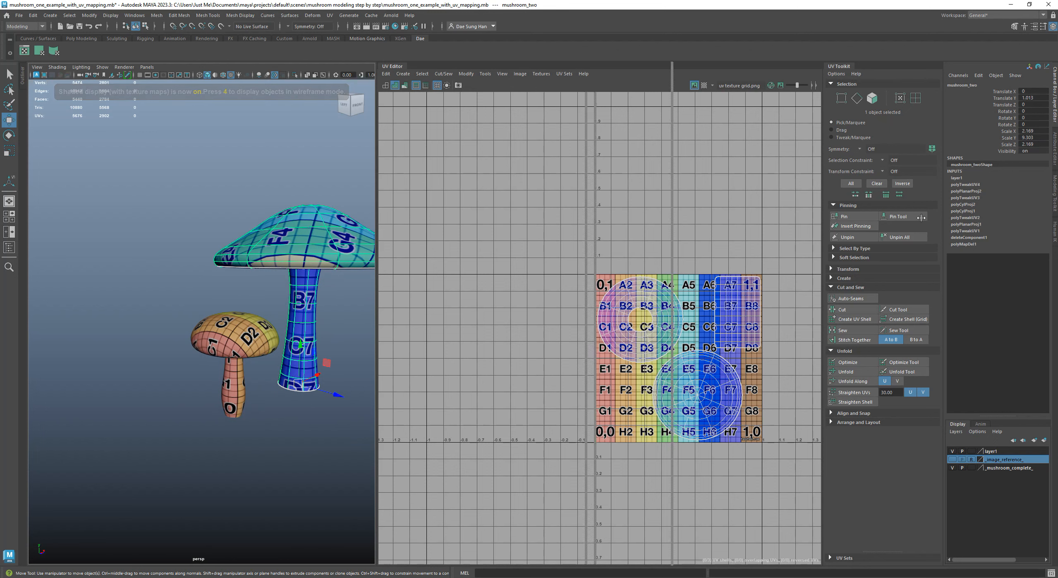
drag(376, 226, 732, 226)
alt+middle_drag(558, 257, 414, 217)
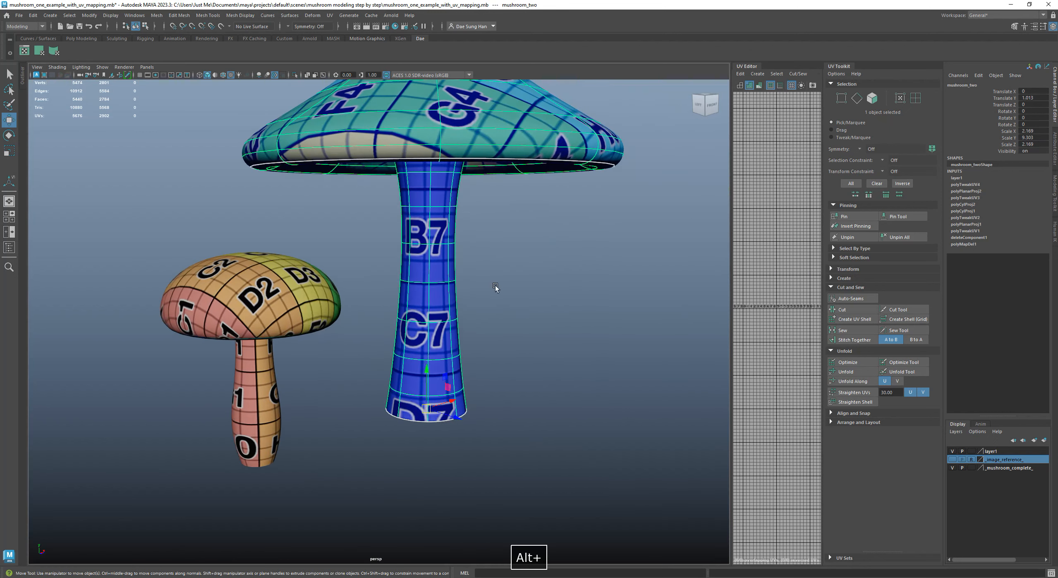
Select the small mushroom and examine from several angles how the UV grid texture lies on its cap
click(495, 285)
click(270, 279)
alt+middle_drag(269, 291, 351, 276)
alt+right_drag(351, 276, 414, 312)
alt+drag(413, 312, 449, 187)
alt+right_drag(453, 221, 626, 350)
alt+drag(352, 265, 387, 447)
alt+right_drag(387, 447, 368, 362)
alt+middle_drag(383, 359, 418, 294)
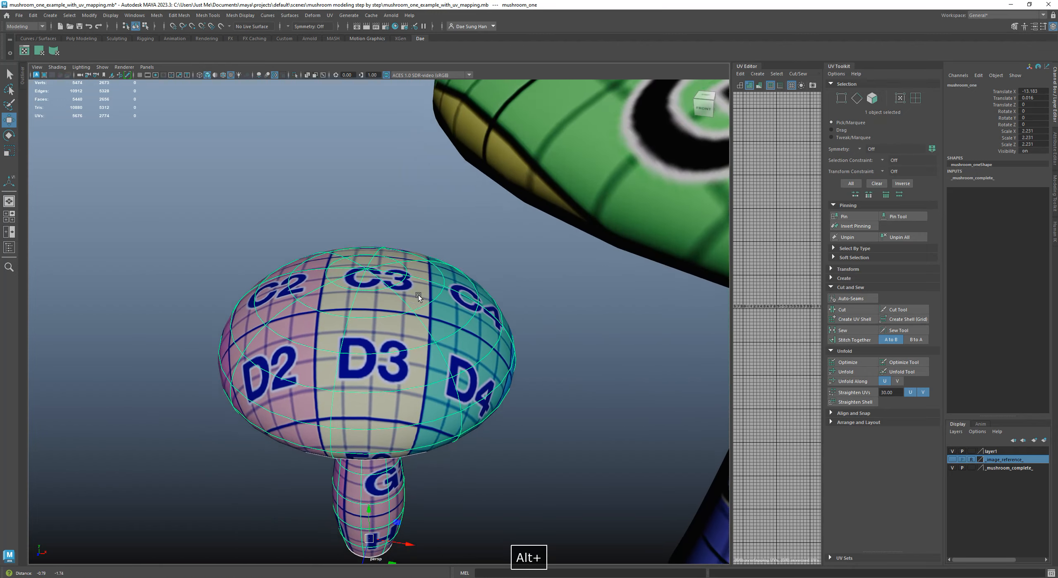
alt+drag(419, 294, 437, 309)
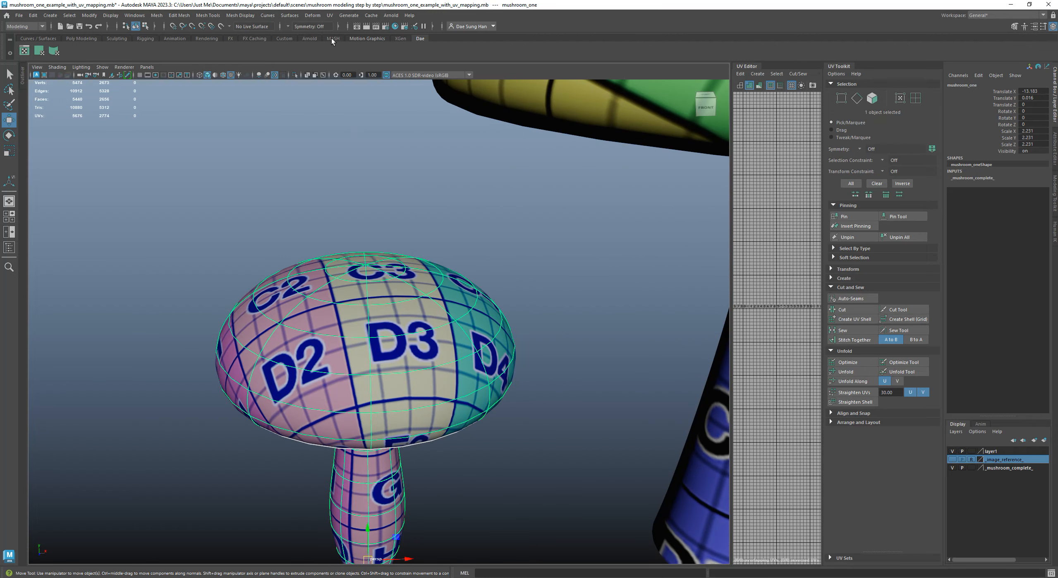
Review the Planar UV projection command and inspect the texture on the small mushroom's cap edge, underside and stem
click(330, 15)
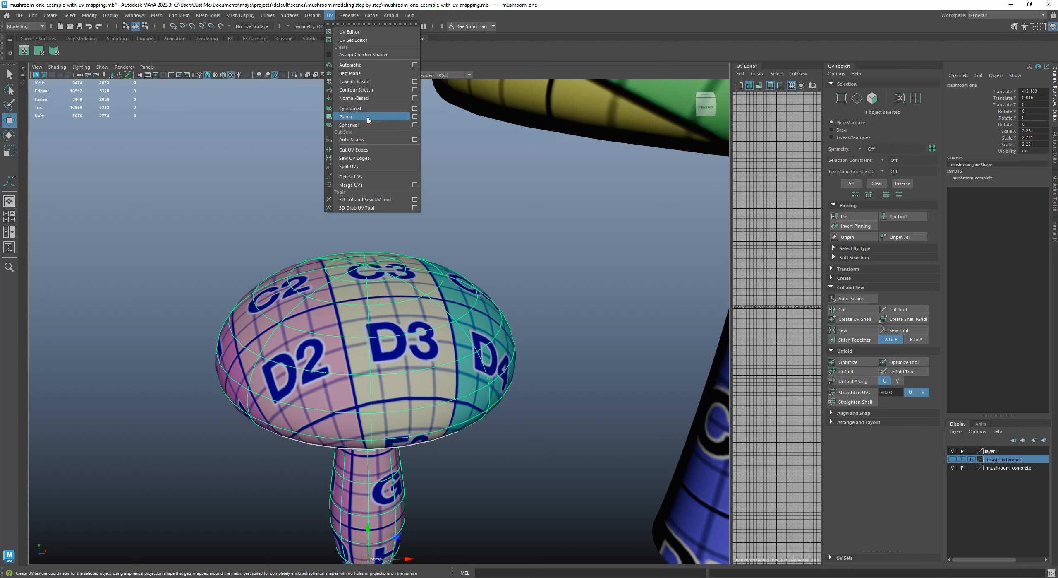
key(alt)
alt+drag(350, 300, 304, 280)
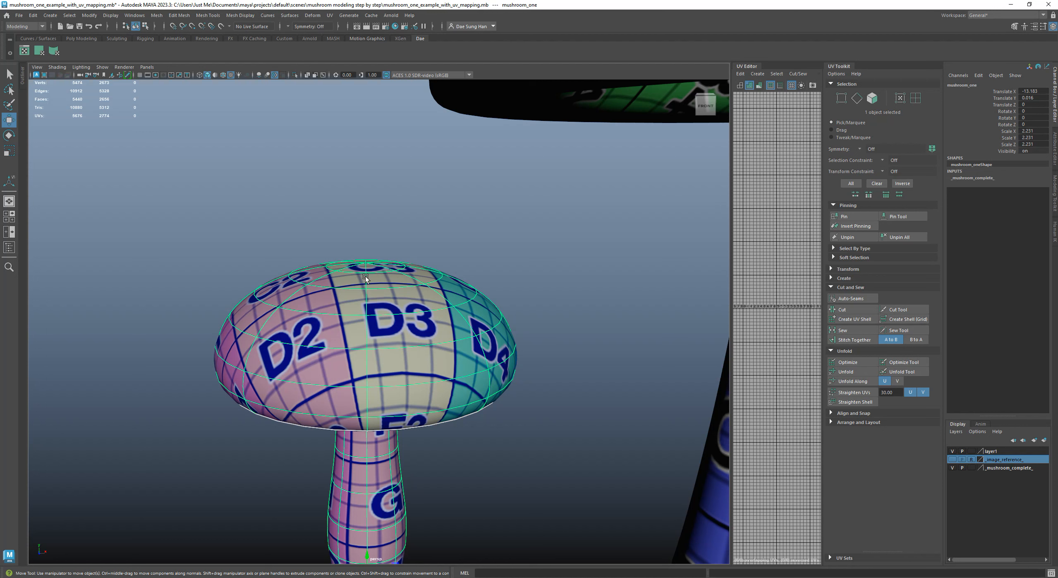
alt+drag(426, 372, 302, 340)
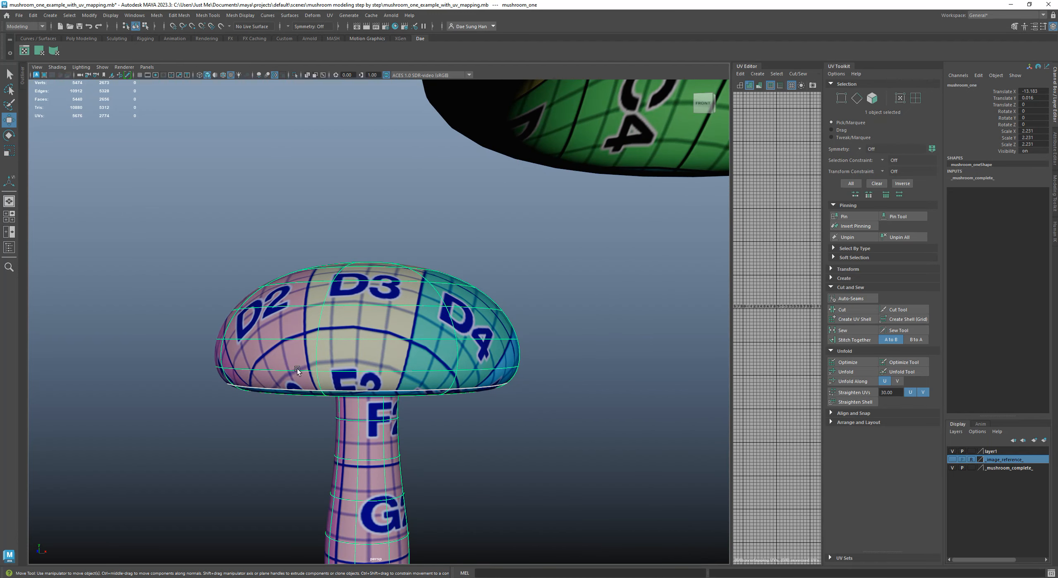
alt+drag(324, 381, 345, 348)
alt+right_drag(345, 347, 383, 352)
alt+drag(256, 350, 227, 352)
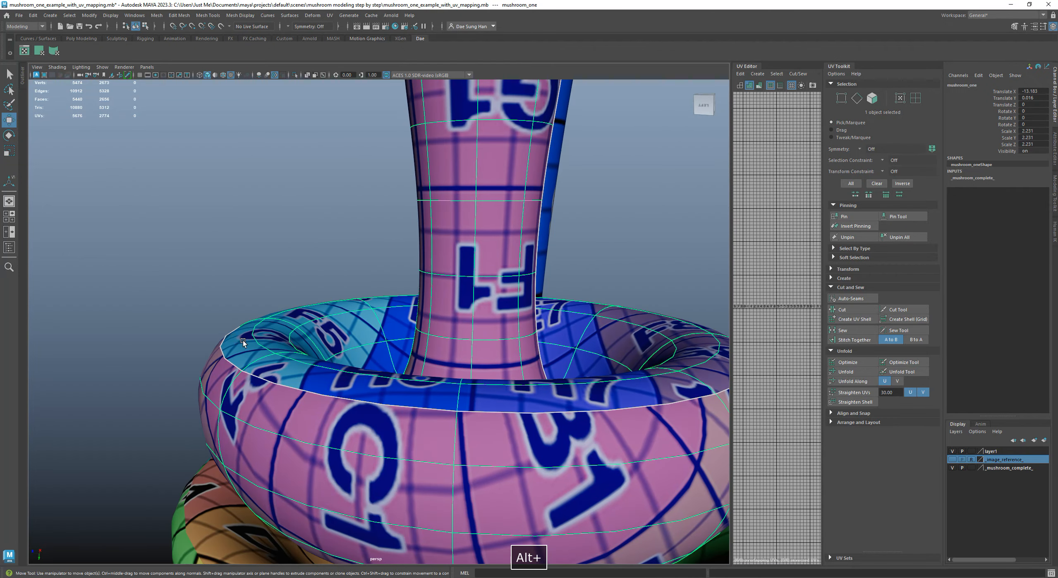
right_drag(291, 387, 290, 356)
alt+right_drag(455, 393, 373, 378)
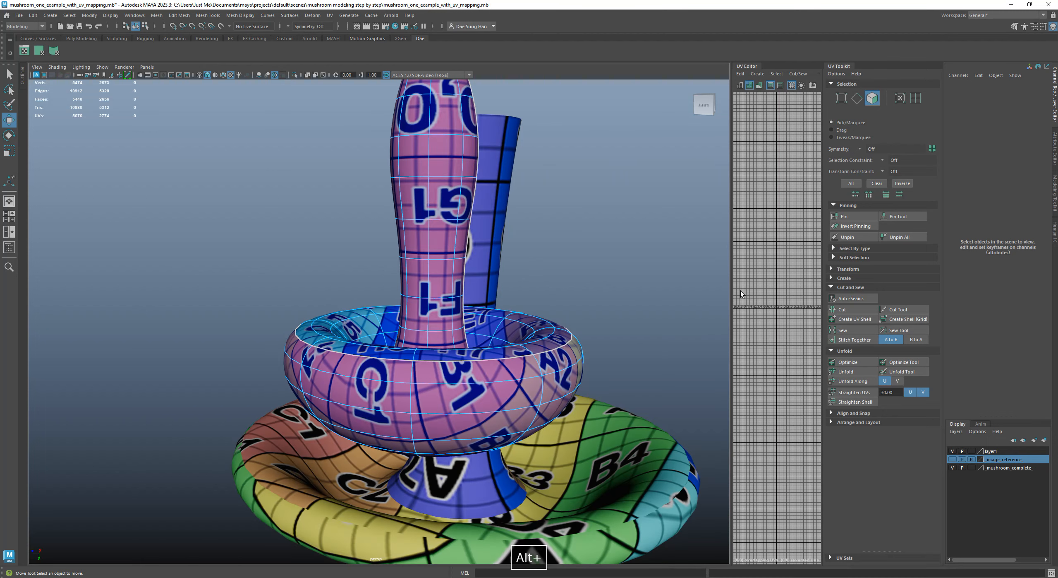
Widen the UV Editor again and frame the 0–1 tile with the small mushroom's shells
drag(731, 273, 461, 269)
alt+right_drag(533, 293, 459, 296)
alt+right_drag(786, 327, 691, 333)
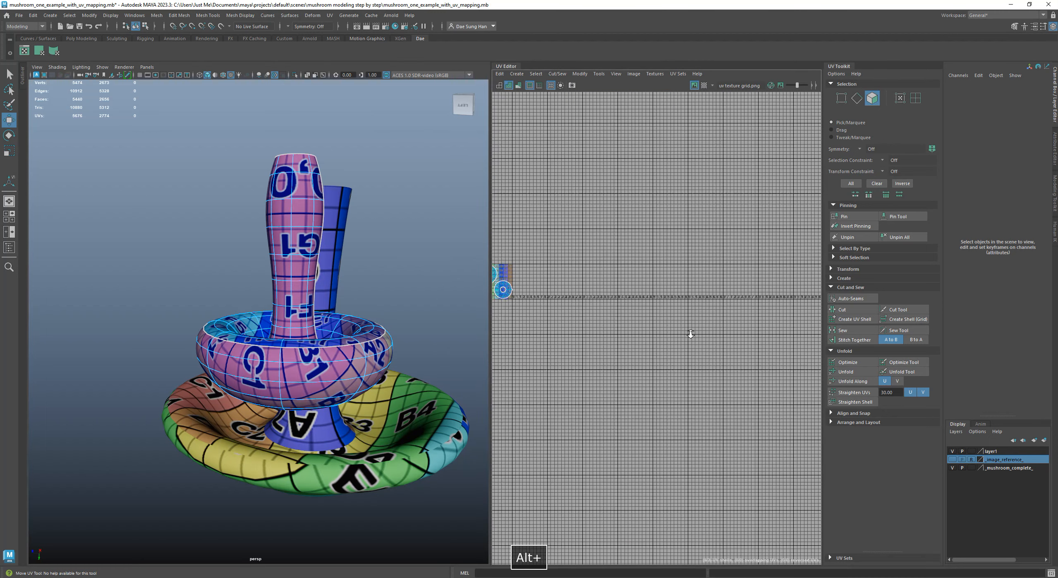
alt+middle_drag(538, 314, 694, 335)
alt+right_drag(638, 332, 662, 332)
alt+right_drag(306, 310, 412, 317)
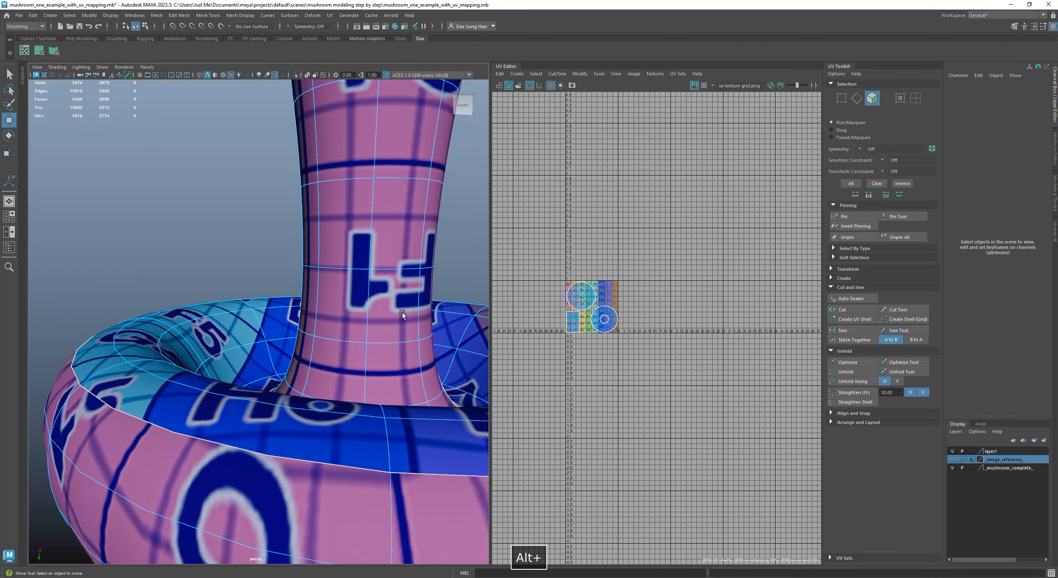
alt+drag(411, 317, 381, 314)
alt+right_drag(592, 277, 751, 506)
alt+middle_drag(626, 435, 721, 345)
Switch the small mushroom to face selection and pick two adjacent faces on its cap's outer surface, locating them in the UV layout
alt+middle_drag(360, 476, 295, 418)
alt+right_drag(295, 418, 252, 366)
right_click(256, 336)
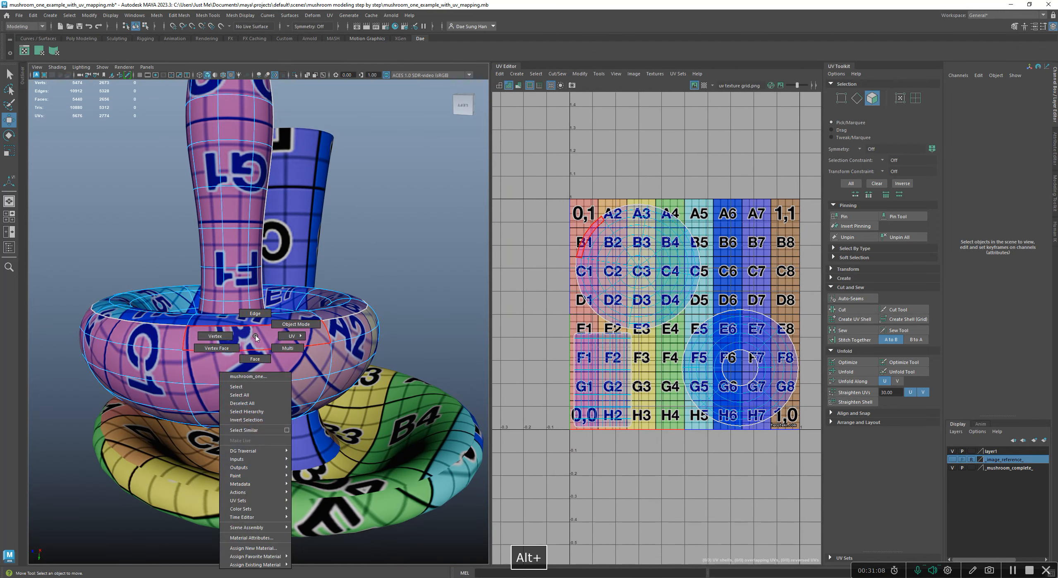
click(255, 358)
click(266, 341)
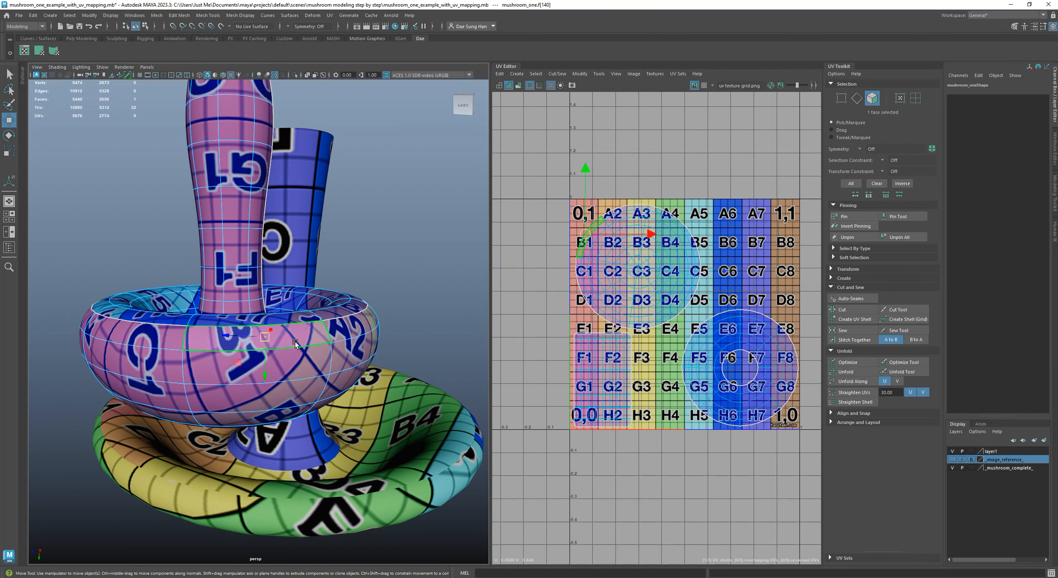
shift+click(316, 359)
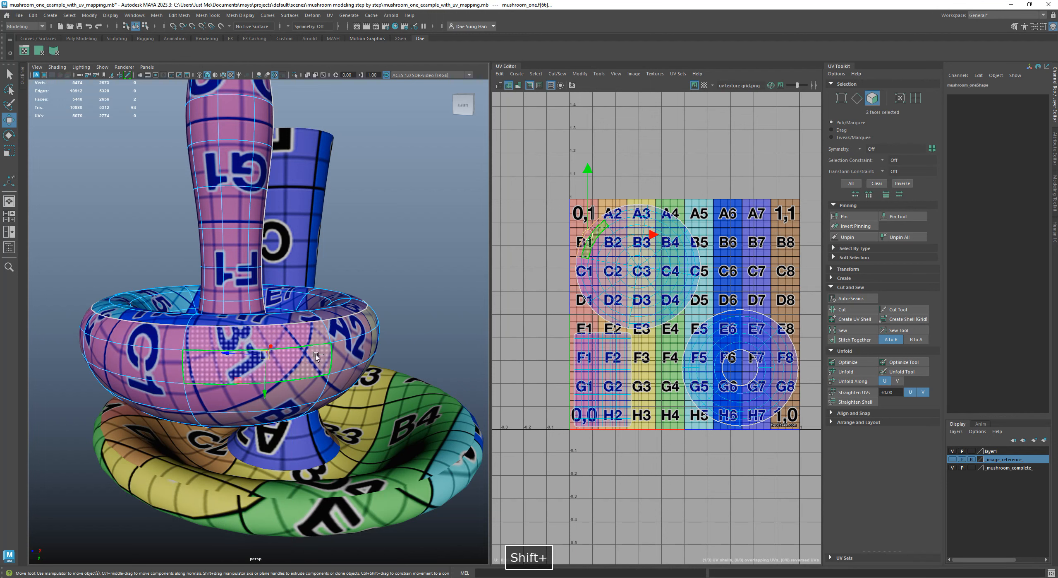
alt+right_drag(590, 276, 720, 288)
alt+middle_drag(720, 288, 684, 319)
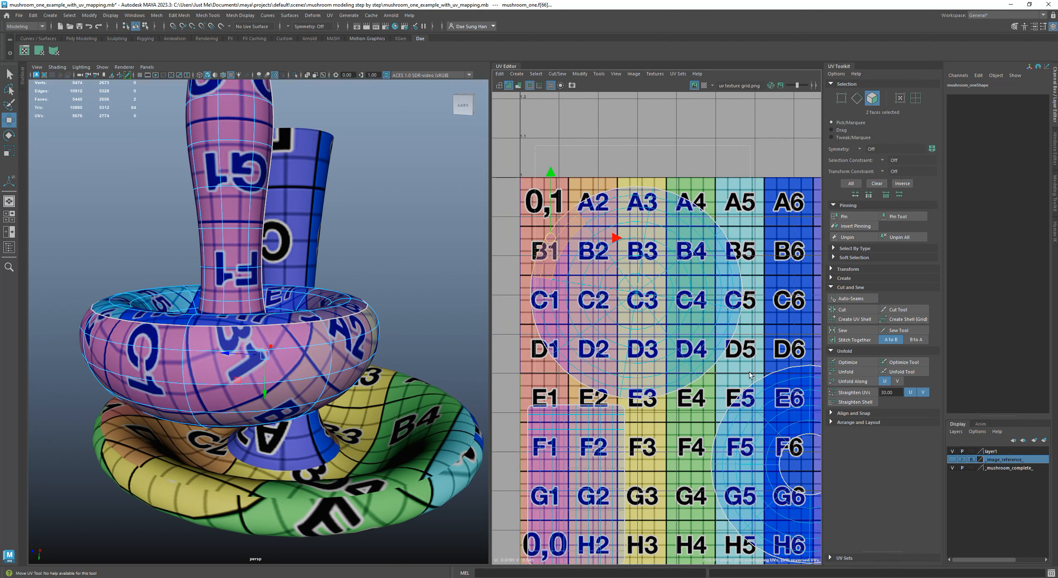
Select the small mushroom's whole cap-top shell, check its faces on the model and undo the trial moves of the shell
drag(750, 372, 750, 372)
drag(637, 292, 663, 285)
key(z)
alt+drag(280, 330, 310, 408)
alt+drag(301, 314, 299, 335)
mouse_move(642, 294)
mouse_down()
mouse_move(629, 300)
mouse_move(658, 291)
mouse_up()
key(z)
alt+drag(331, 356, 340, 310)
Select the small mushroom's stem shell, check its faces on the model and undo the trial moves of the shell
alt+middle_drag(646, 540, 650, 461)
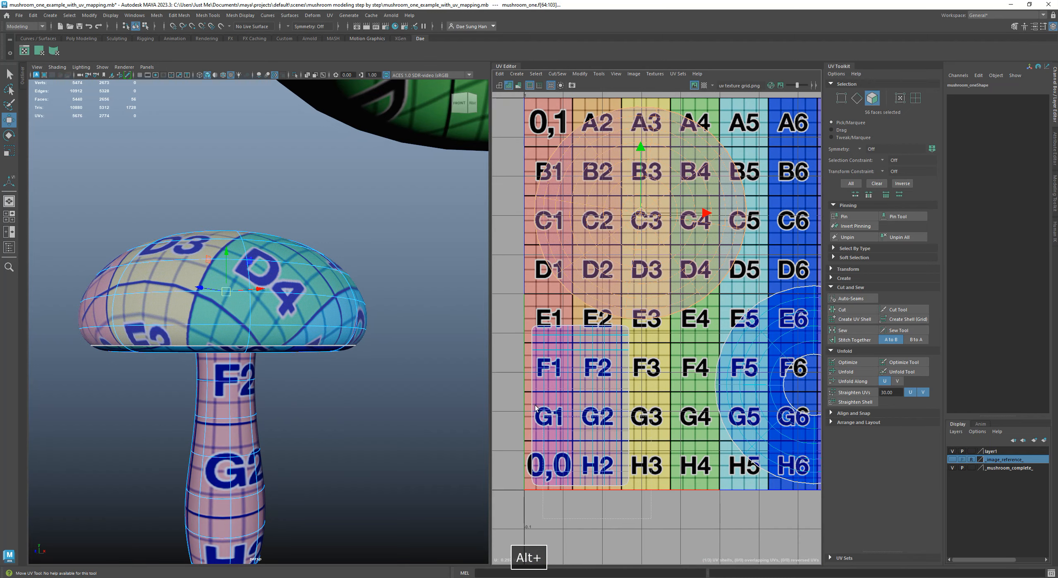
drag(535, 408, 511, 322)
alt+drag(195, 457, 307, 372)
mouse_move(578, 408)
mouse_down()
mouse_move(599, 408)
mouse_move(580, 411)
mouse_up()
key(z)
alt+drag(452, 400, 399, 336)
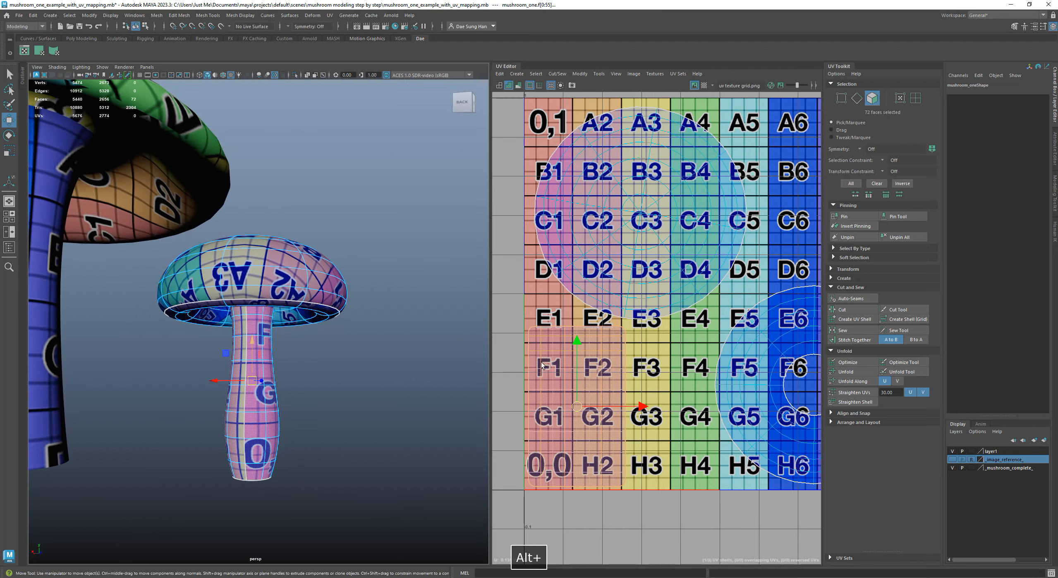
drag(576, 413, 593, 405)
key(z)
Select the underside shell's faces without the stray cap face, and inspect where they meet the small mushroom's stem
scroll(676, 426, down, 1)
alt+middle_drag(751, 396, 619, 376)
drag(597, 307, 568, 272)
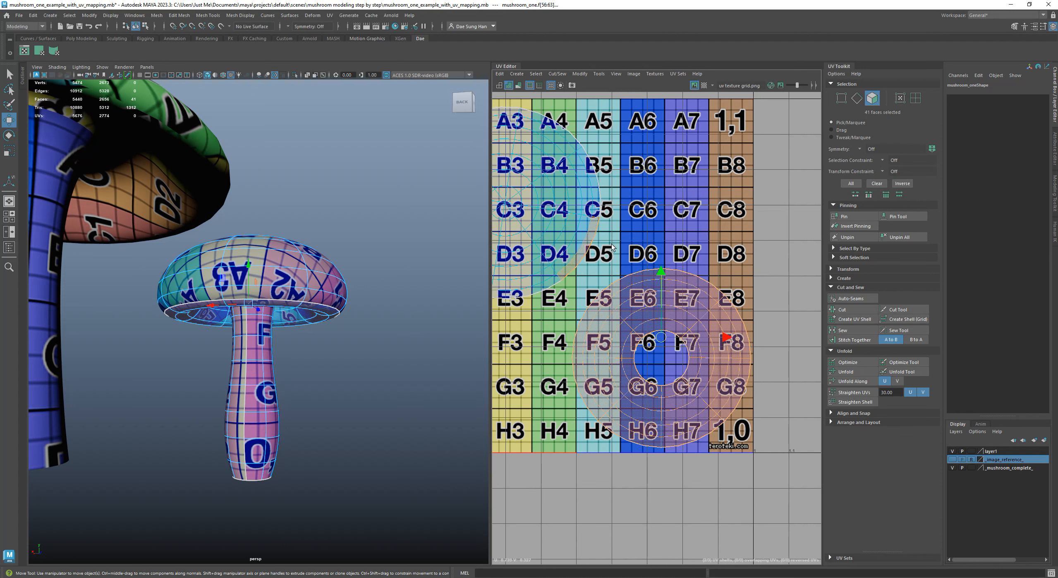
ctrl+click(563, 223)
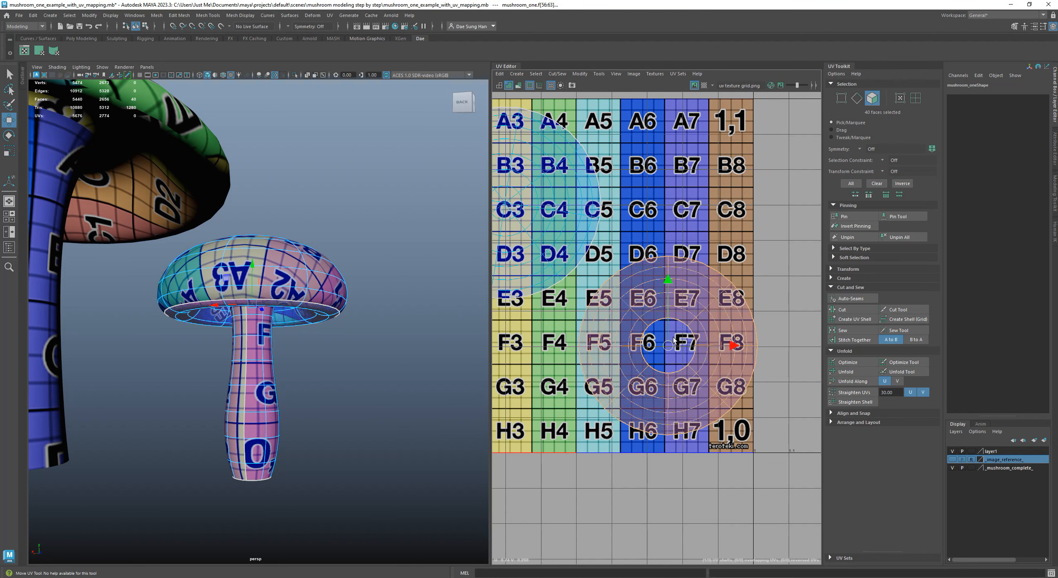
alt+drag(289, 310, 279, 221)
alt+right_drag(278, 221, 364, 253)
alt+middle_drag(317, 258, 328, 308)
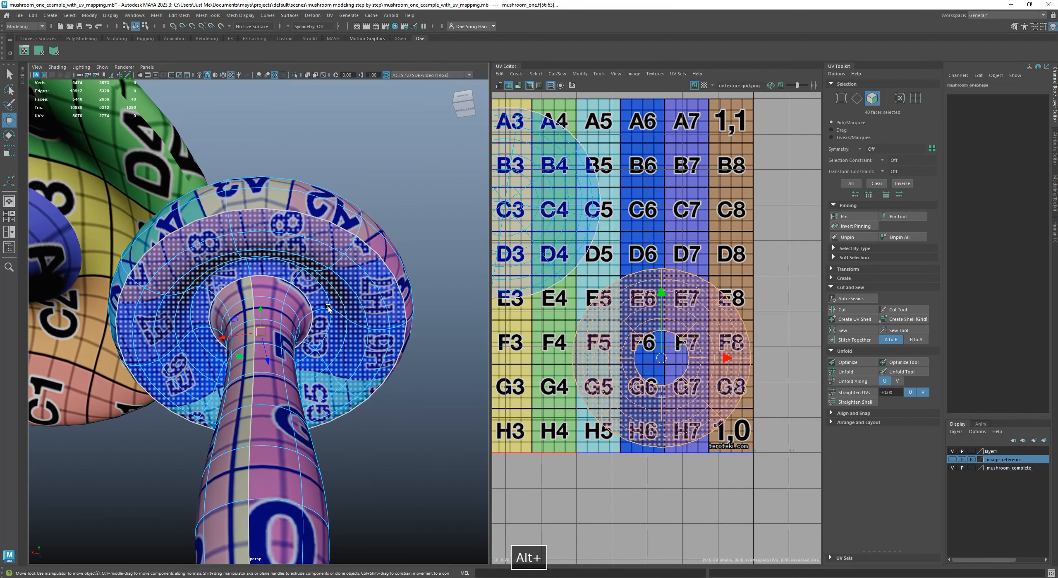
alt+drag(325, 283, 212, 366)
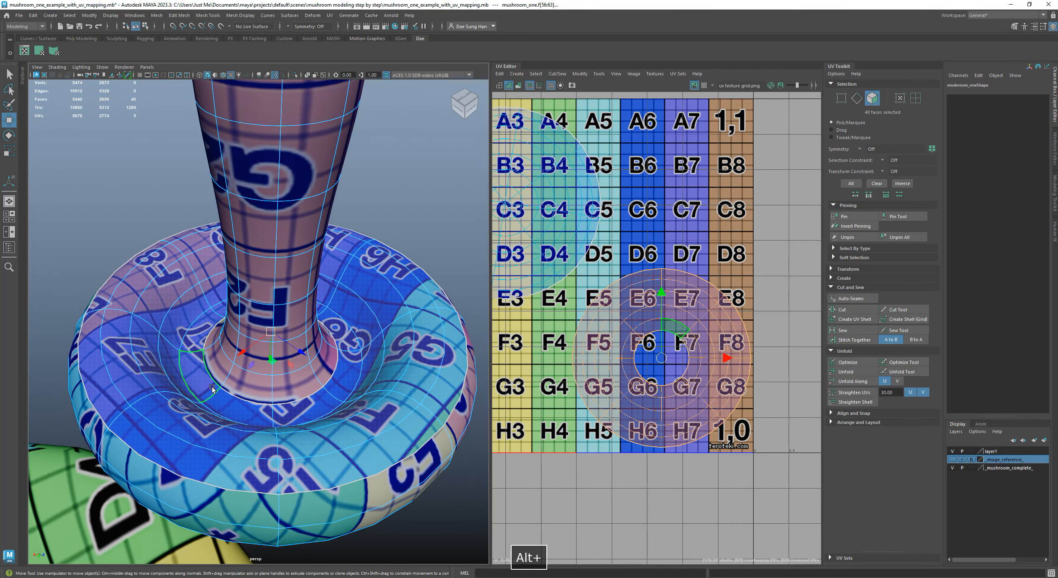
Orbit around the small mushroom's cap underside and try nudging its underside shell in the UV layout to see how the texture shifts
alt+drag(291, 399, 201, 355)
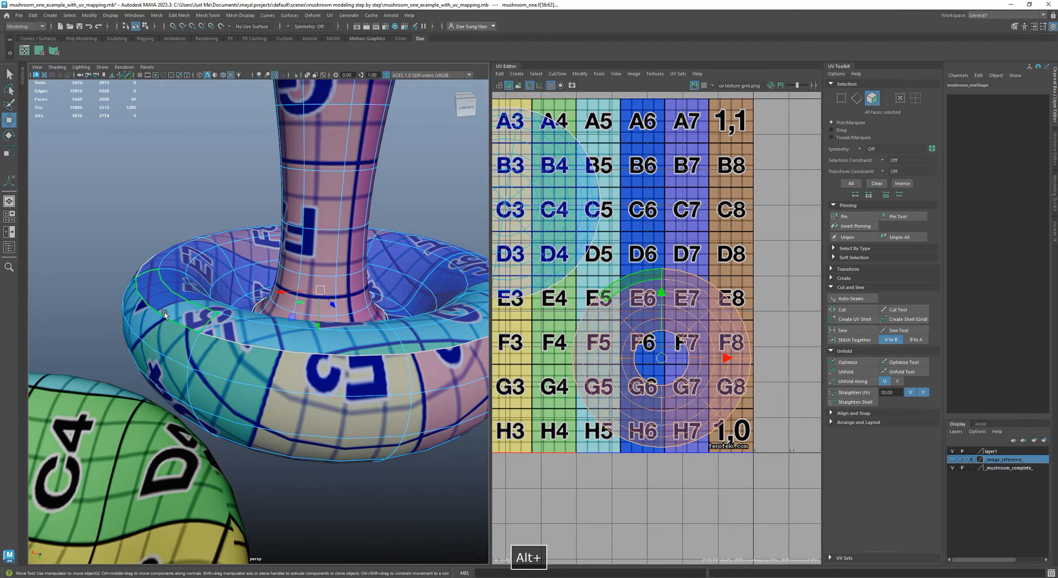
alt+drag(439, 331, 408, 360)
drag(659, 354, 655, 356)
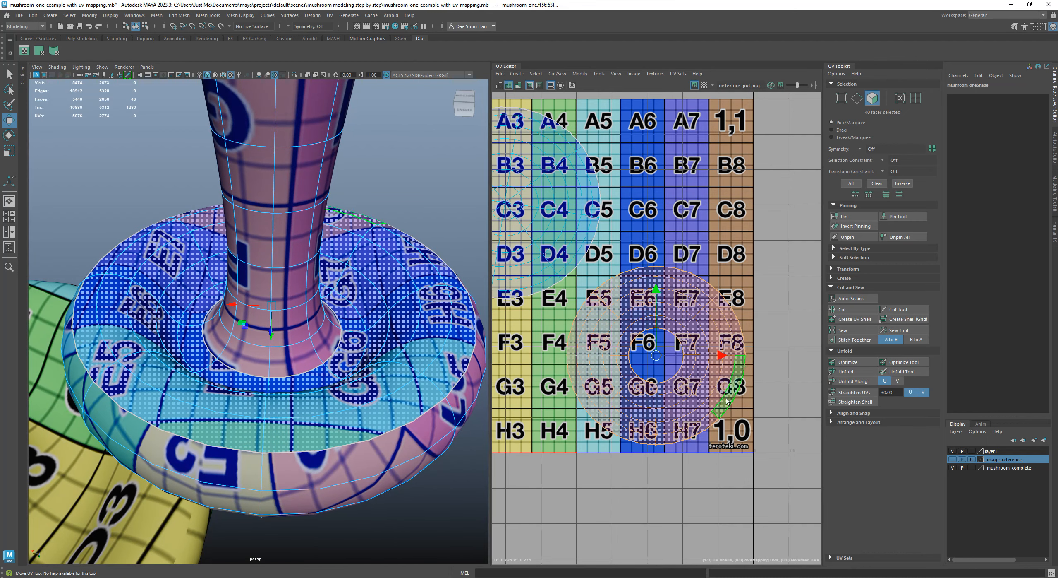
drag(655, 365, 657, 368)
Return the small mushroom to object selection and view the whole model alongside its complete UV layout
alt+drag(383, 348, 279, 381)
click(380, 215)
click(381, 217)
alt+drag(391, 246, 317, 331)
click(328, 307)
alt+right_drag(693, 361, 625, 329)
alt+middle_drag(624, 329, 666, 334)
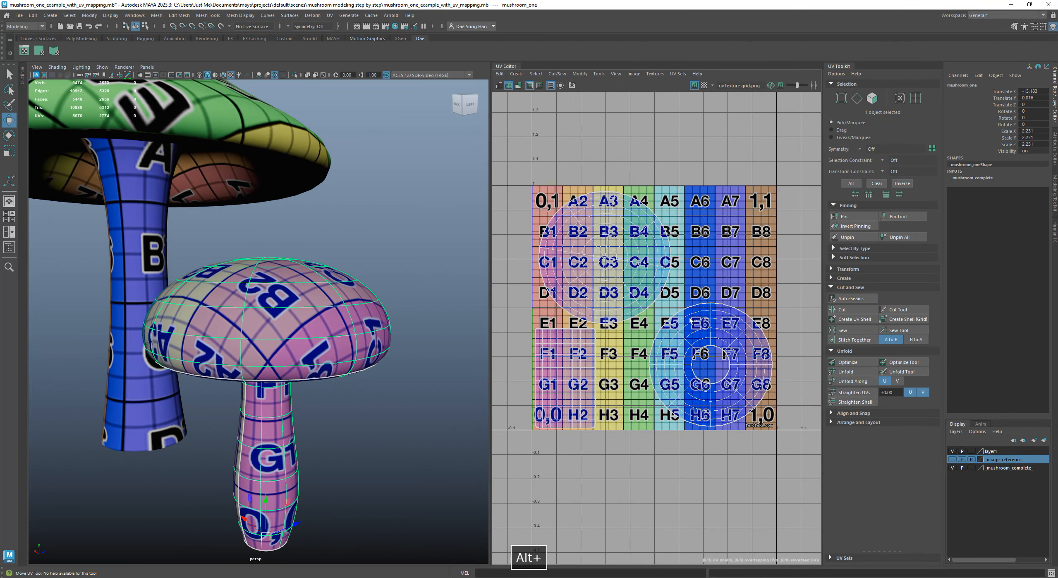
Try moving the small mushroom's underside shell within the UV tile, undo the move and clear the selection
right_drag(702, 364, 755, 412)
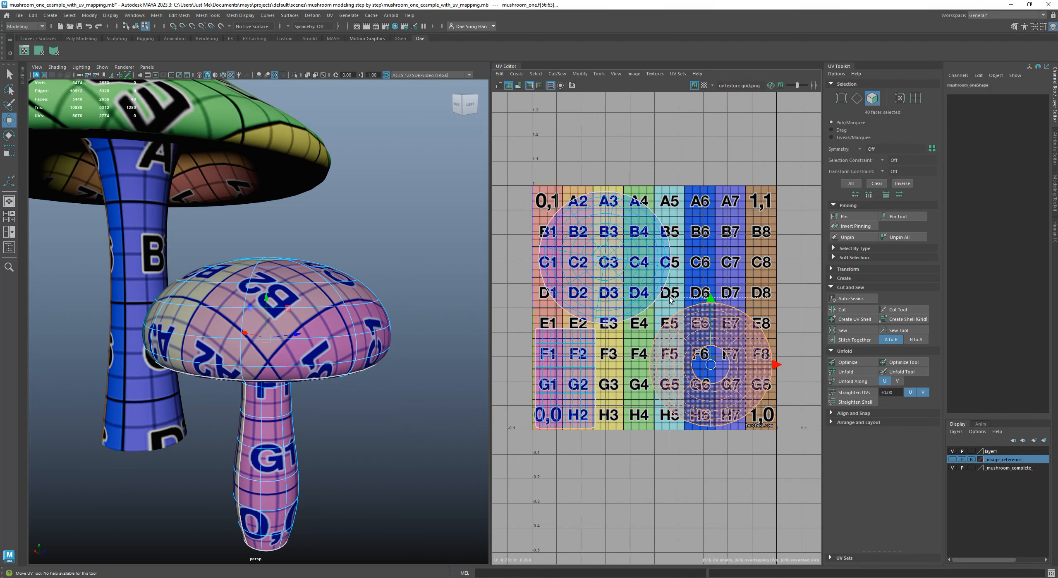
drag(706, 361, 697, 356)
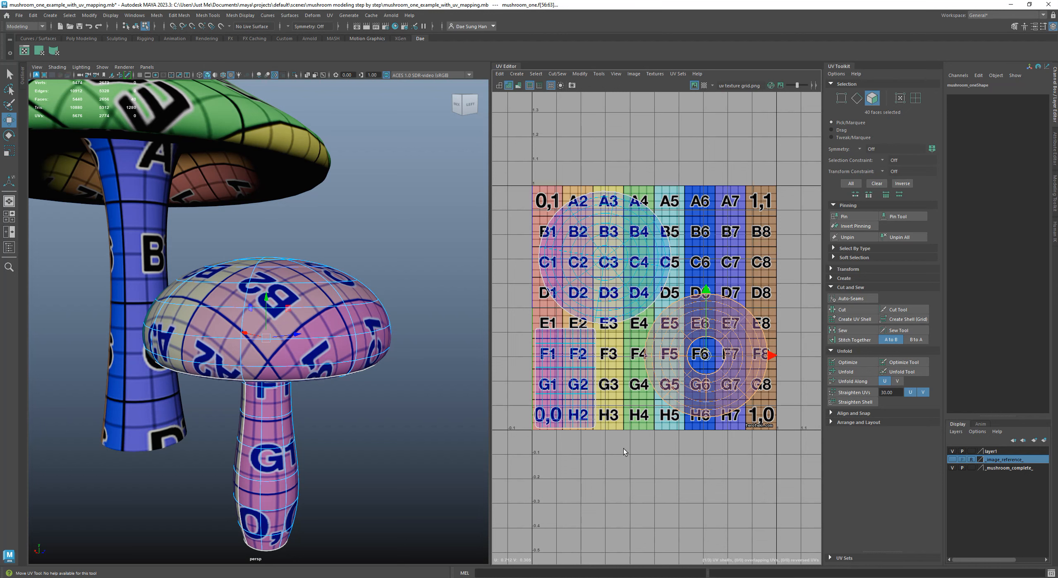
click(645, 474)
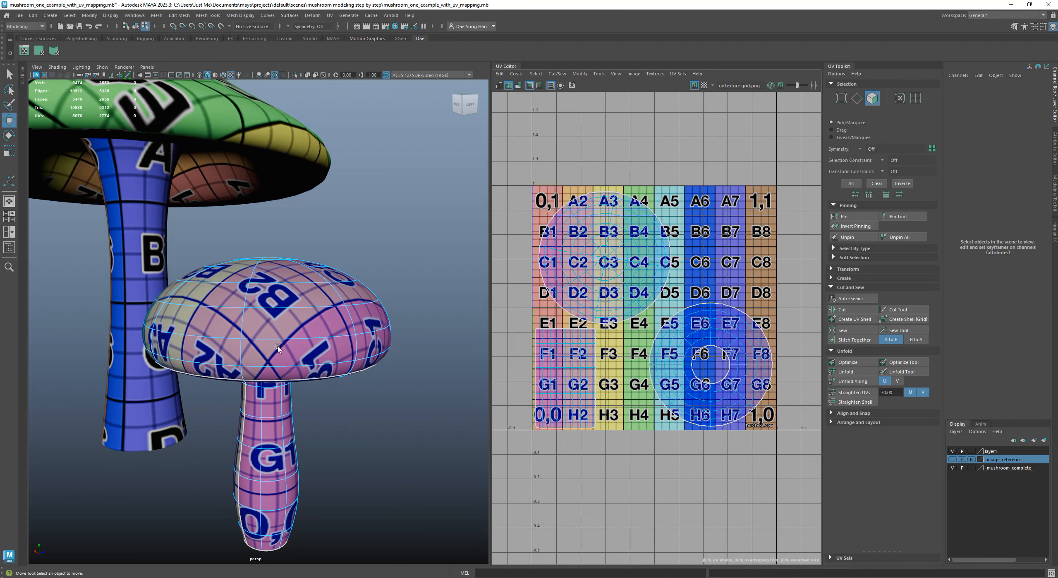
View both mushrooms together from the back and select the small mushroom to look over its UV layout
click(378, 255)
alt+drag(378, 255, 313, 302)
alt+drag(415, 327, 227, 273)
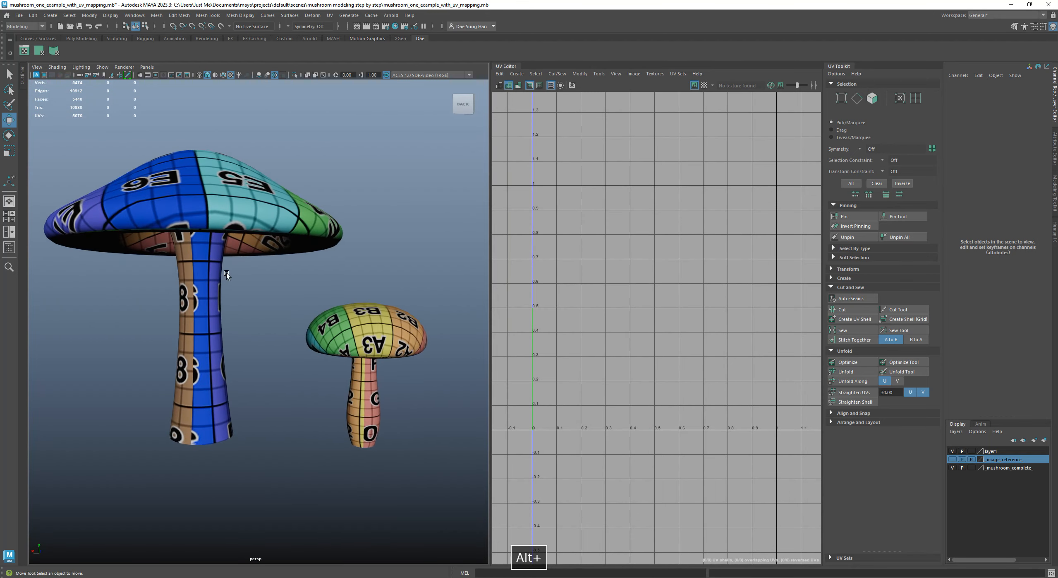
click(227, 272)
click(349, 330)
alt+drag(330, 343, 269, 292)
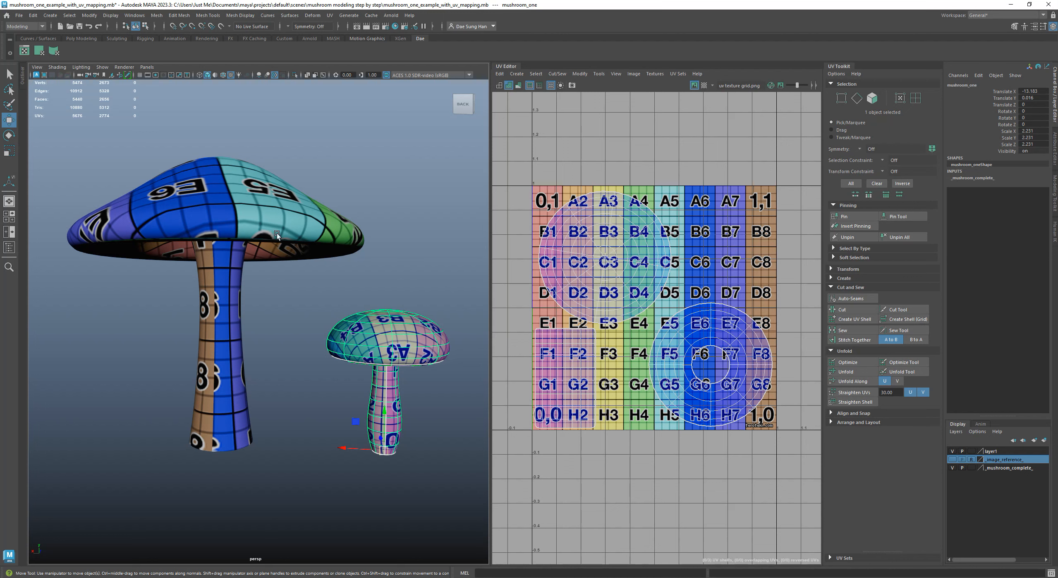
Turn off the smooth mesh preview on the large mushroom, then on the small mushroom, to show their low-poly shapes
click(208, 166)
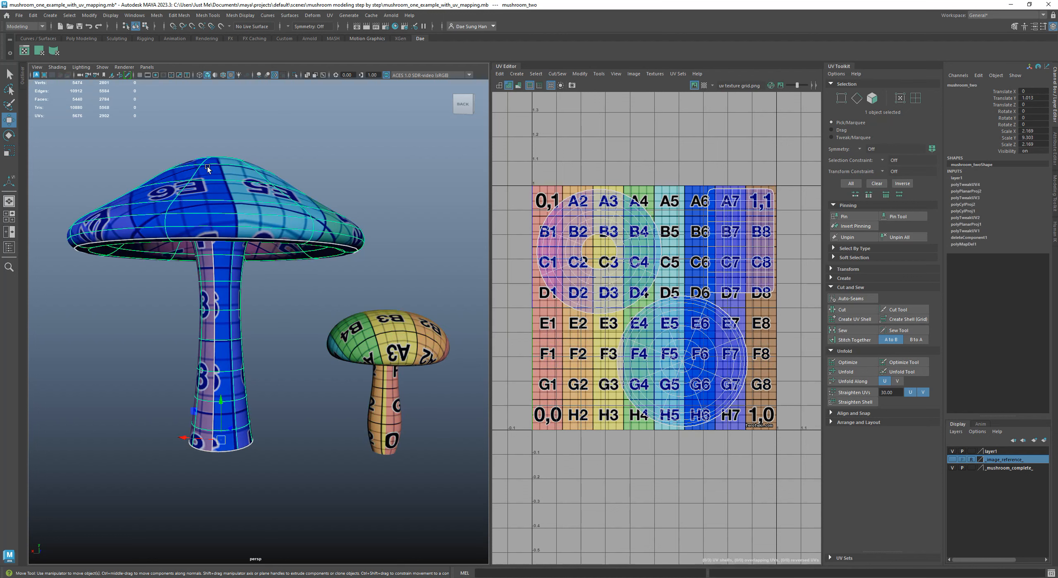
key(1)
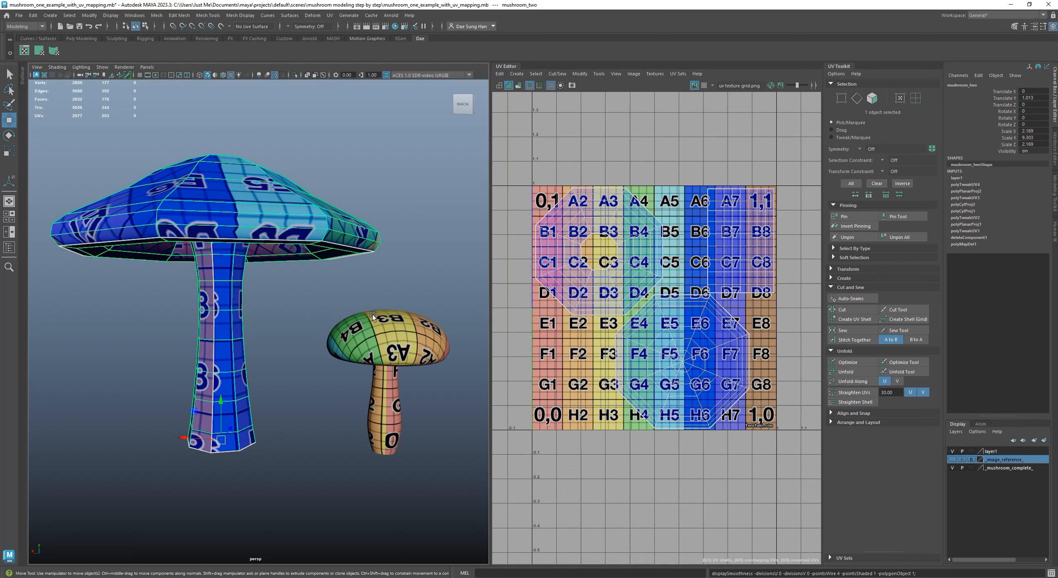
click(392, 314)
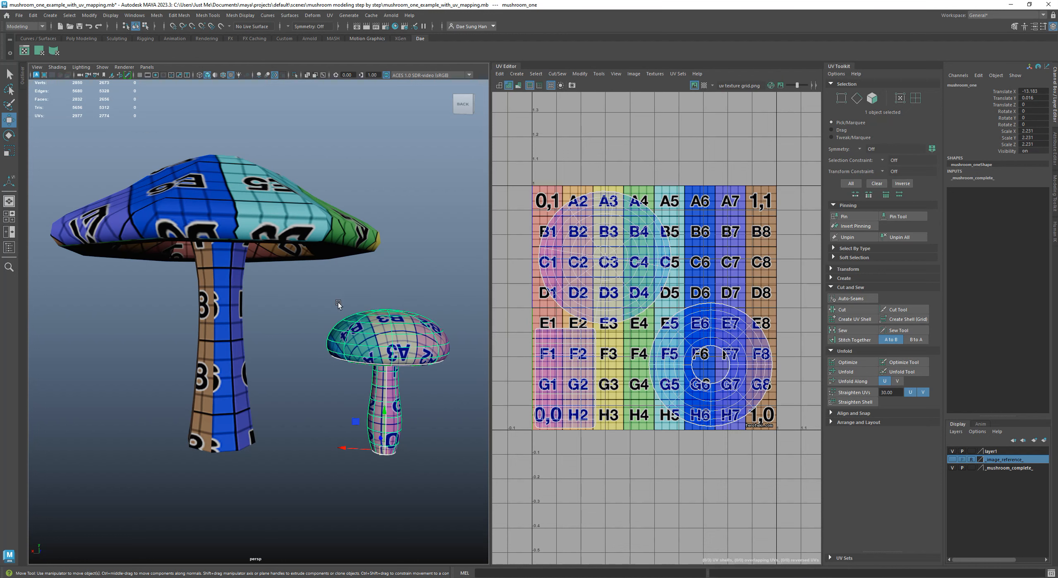
key(1)
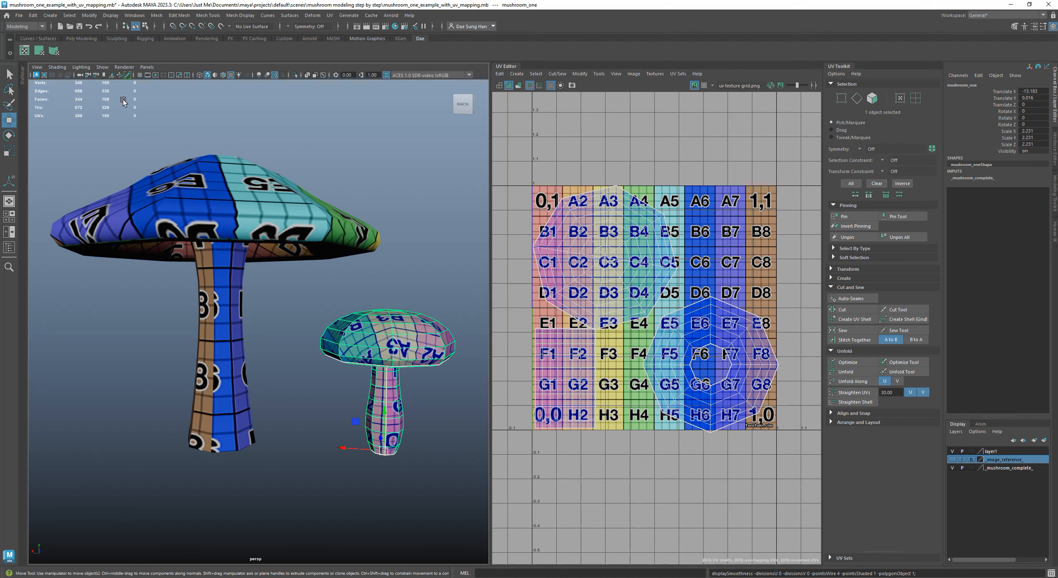
Widen the perspective viewport across most of the UV layout area and view the low-poly mushrooms from below
key(space)
key(space)
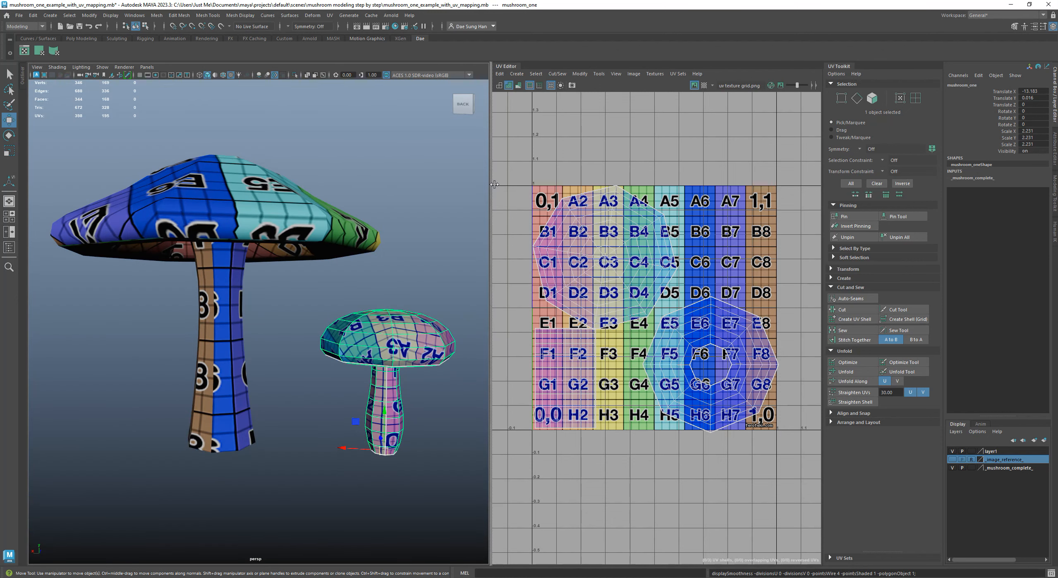
drag(490, 188, 731, 188)
alt+drag(687, 248, 439, 231)
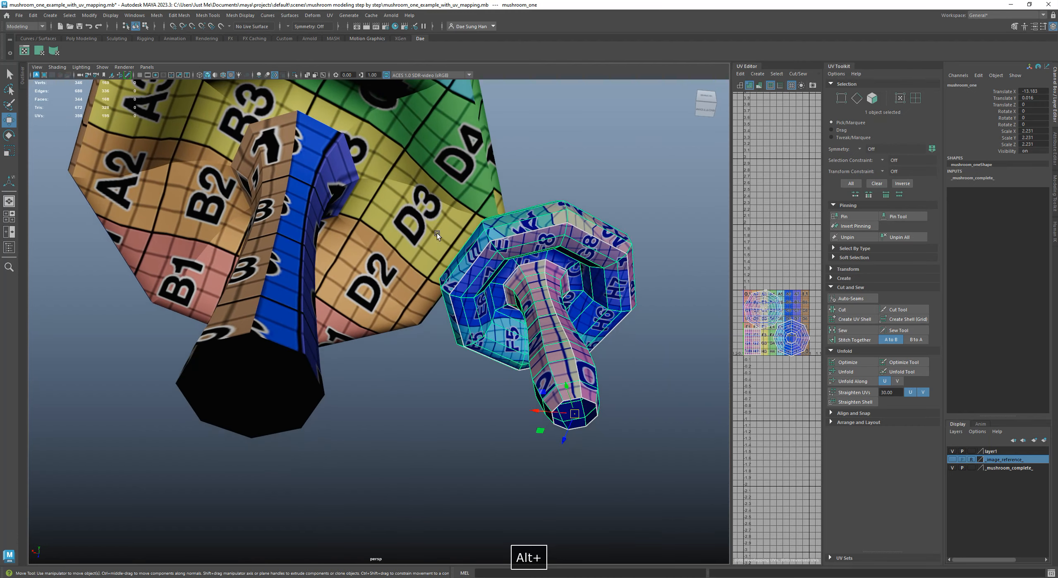
Select the large and small mushrooms in turn, examine their low-poly forms and polygon counts from below and above, and deselect
click(296, 294)
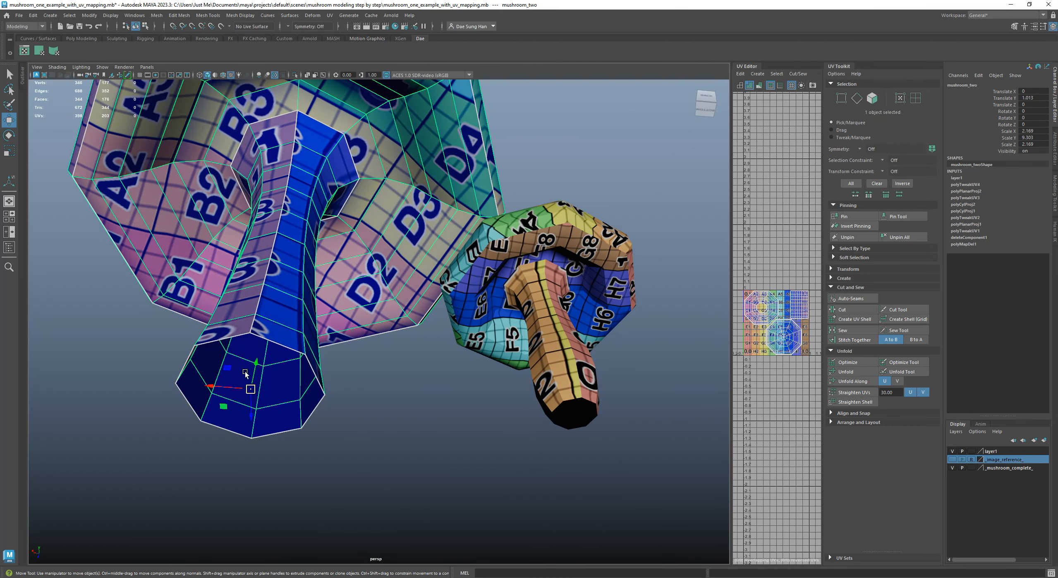
alt+drag(575, 403, 479, 317)
alt+drag(336, 191, 317, 248)
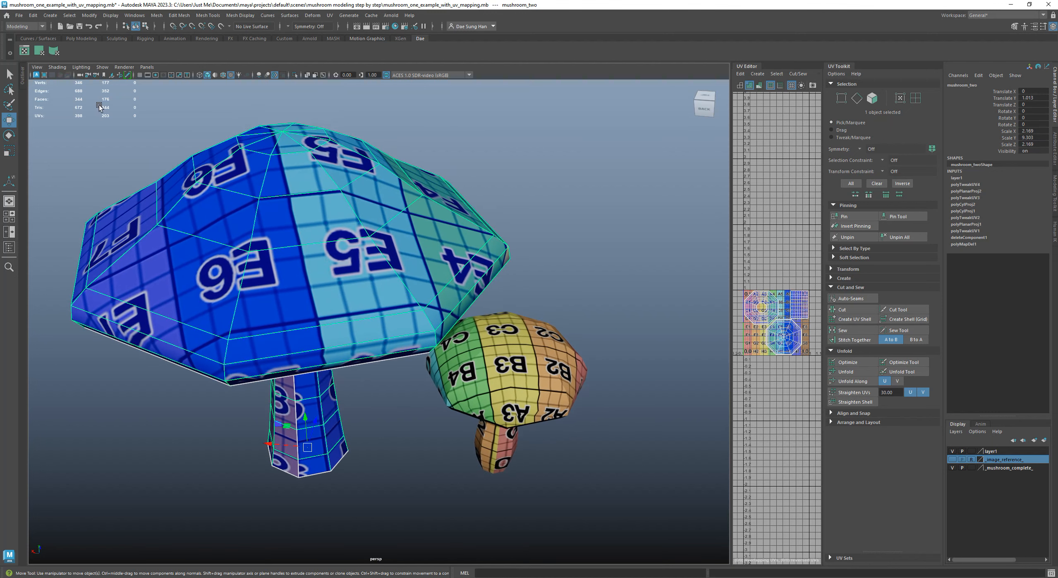
click(513, 359)
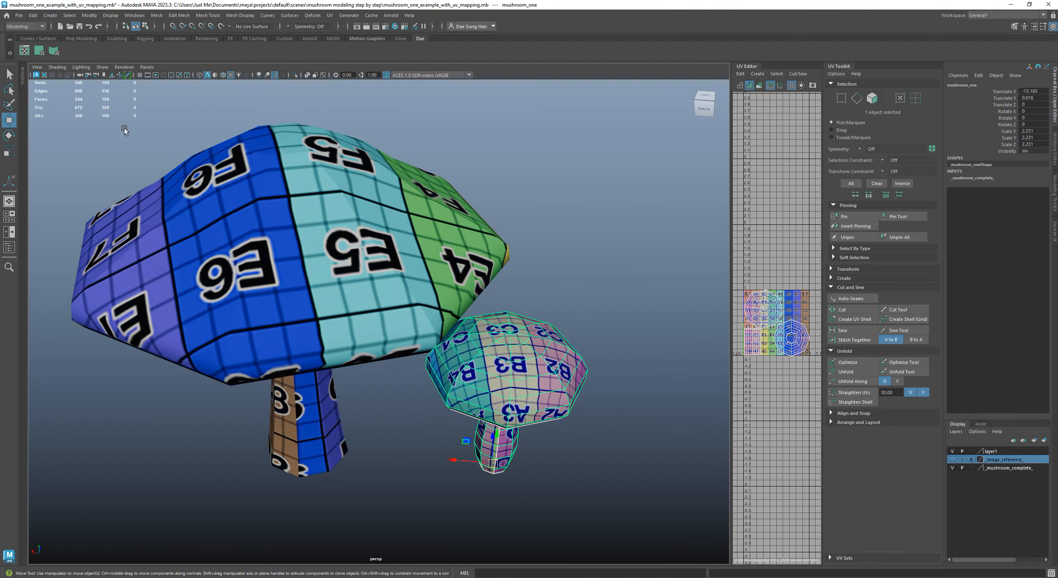
alt+drag(386, 330, 448, 344)
alt+right_drag(511, 301, 535, 315)
click(535, 315)
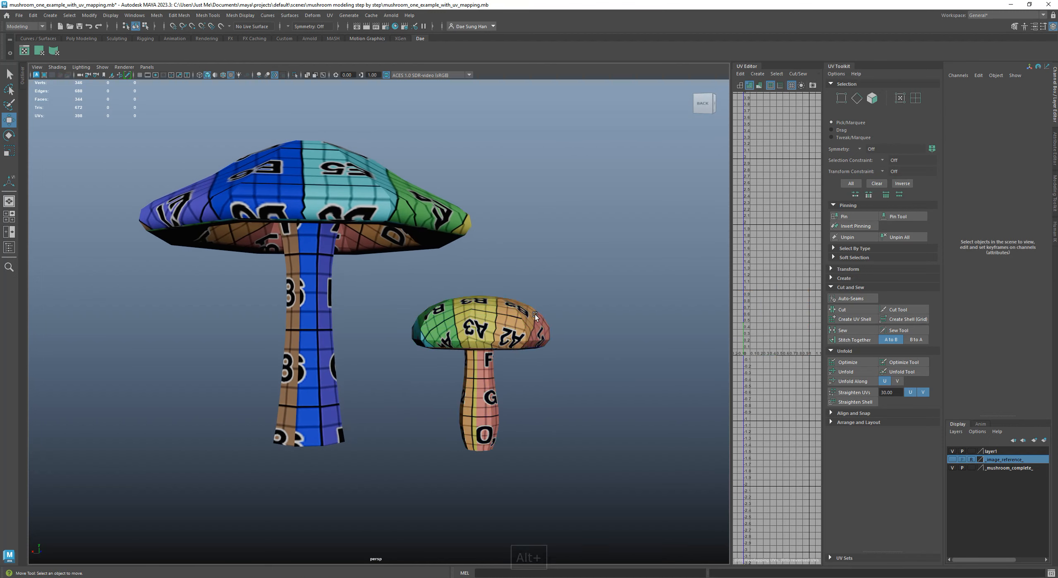
Select both mushrooms together, turn their smooth mesh preview back on and clear the selection
click(514, 324)
drag(436, 208, 621, 349)
key(3)
click(623, 346)
alt+right_drag(621, 349, 511, 290)
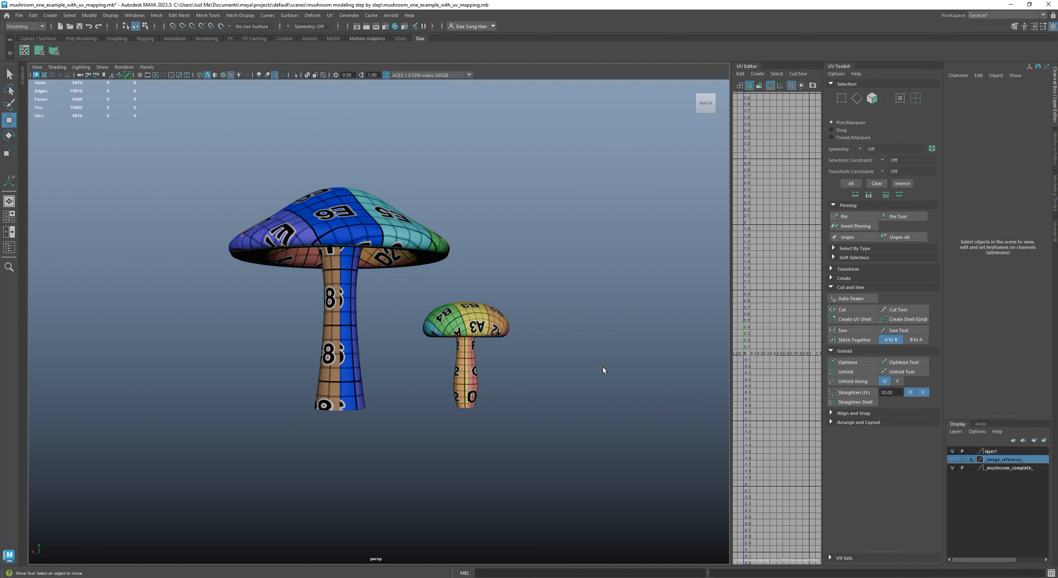